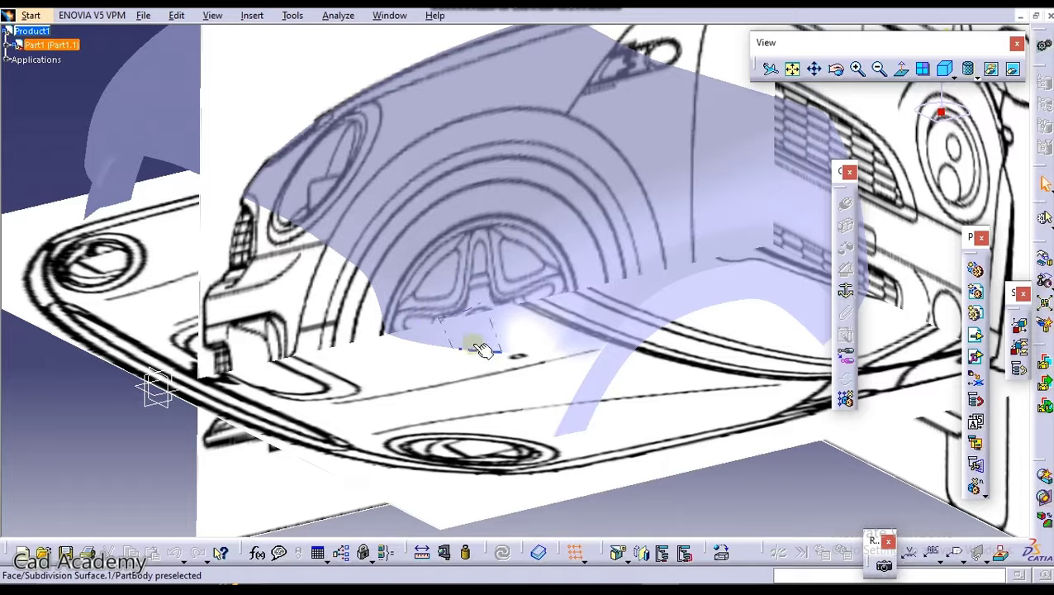
Step: Switch to the Imagine & Shape workbench for editing the fender's subdivision surface
{"action": "middle_click_drag", "start_coordinate": [513, 403], "coordinate": [518, 325]}
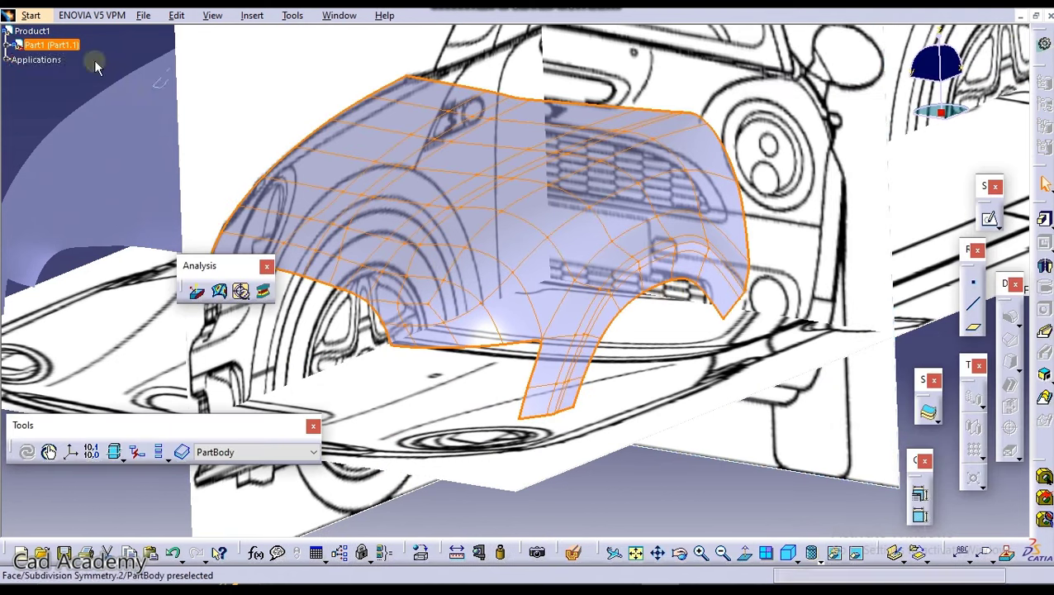
{"action": "left_click", "coordinate": [31, 16]}
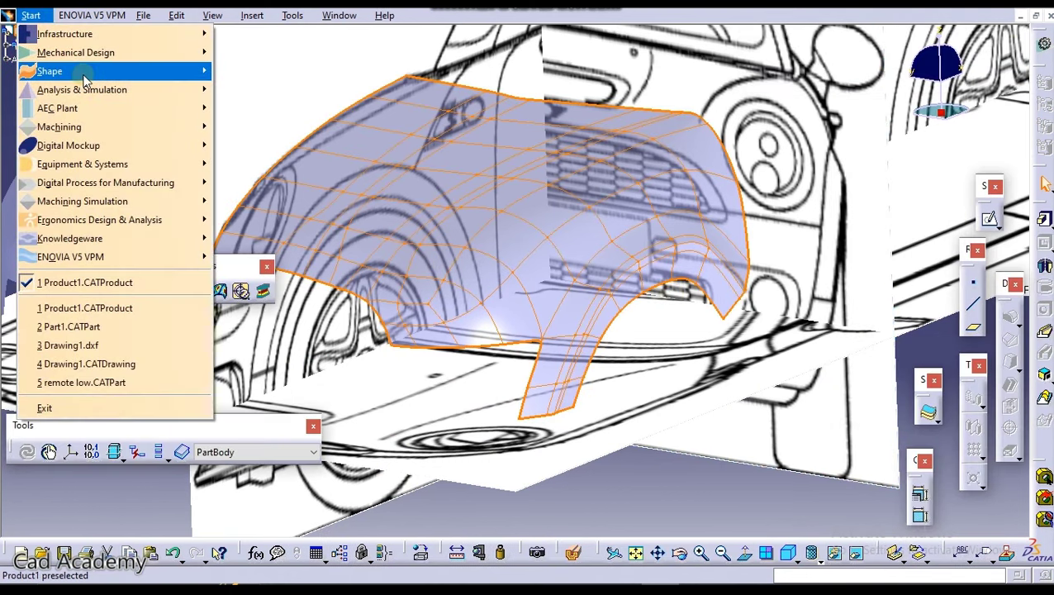
{"action": "mouse_move", "coordinate": [190, 74]}
{"action": "left_click", "coordinate": [266, 108]}
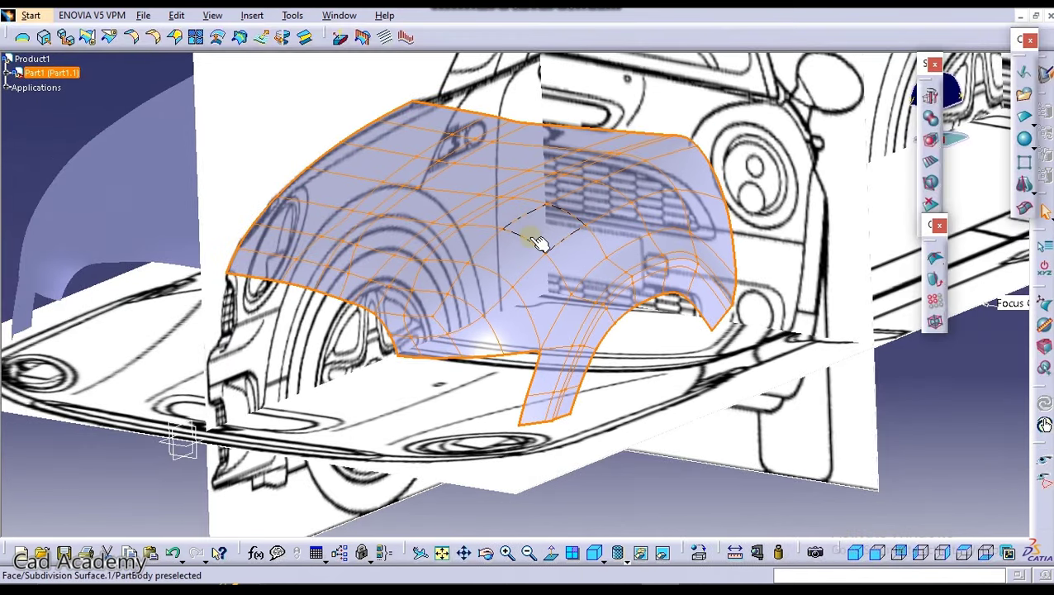
Step: Extrude the fender surface's lower front edges and the adjoining upper edge of the front wheel-arch strip, using edge selection
{"action": "middle_click_drag", "start_coordinate": [537, 242], "coordinate": [443, 263]}
{"action": "left_click", "coordinate": [213, 339]}
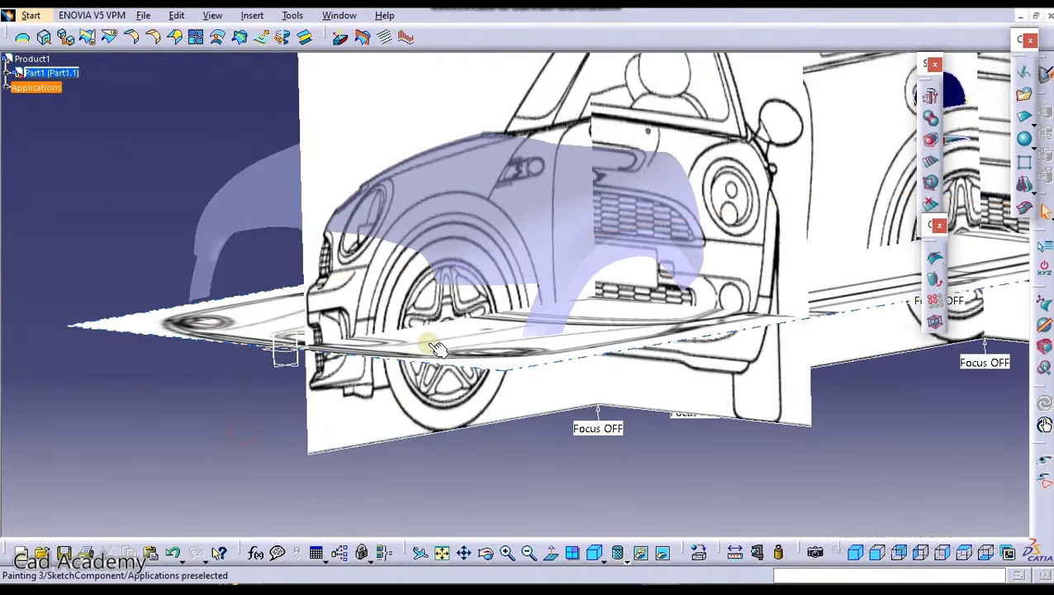
{"action": "middle_click_drag", "start_coordinate": [432, 345], "coordinate": [467, 208]}
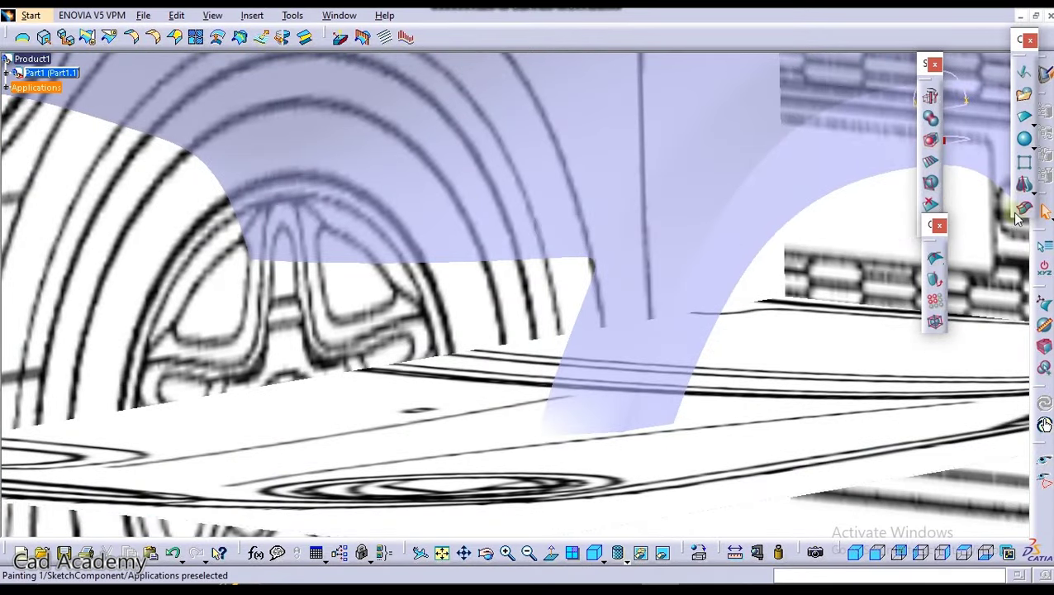
{"action": "left_click", "coordinate": [931, 146]}
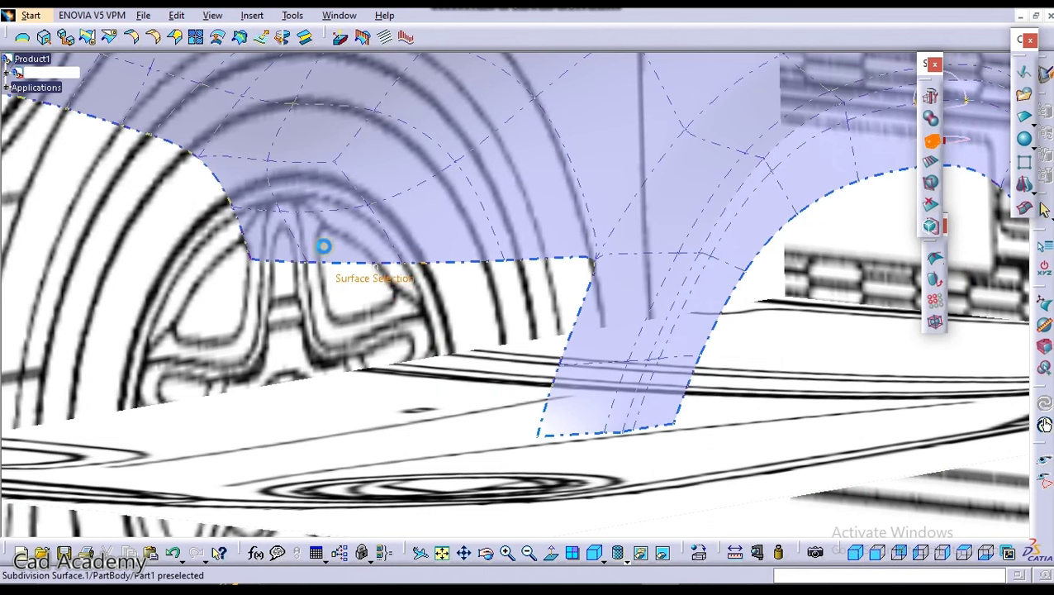
{"action": "left_click", "coordinate": [405, 231]}
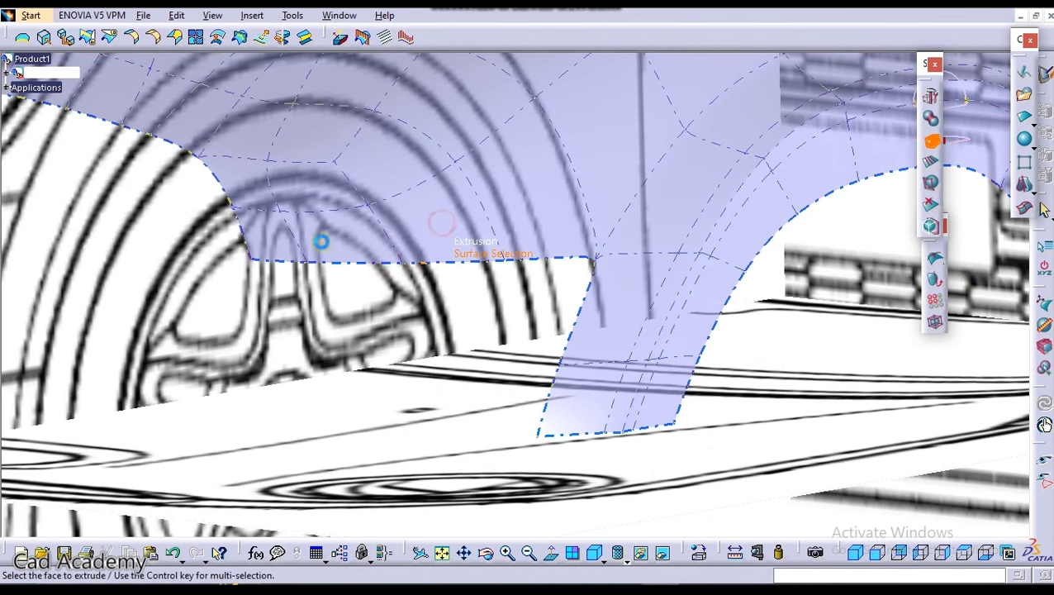
{"action": "left_click", "coordinate": [278, 262]}
{"action": "left_click", "coordinate": [122, 246]}
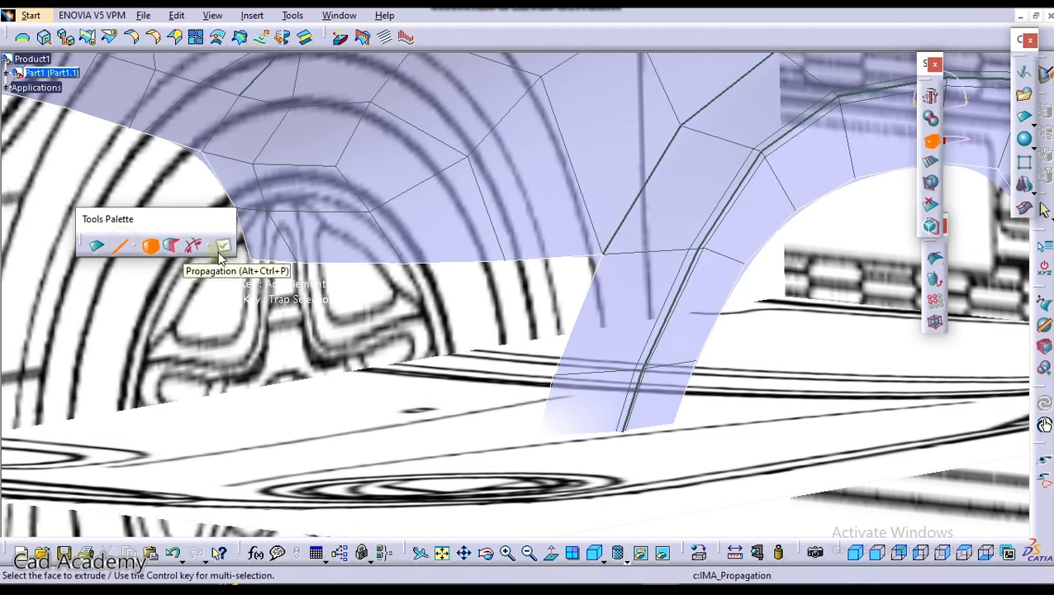
{"action": "left_click", "coordinate": [275, 263]}
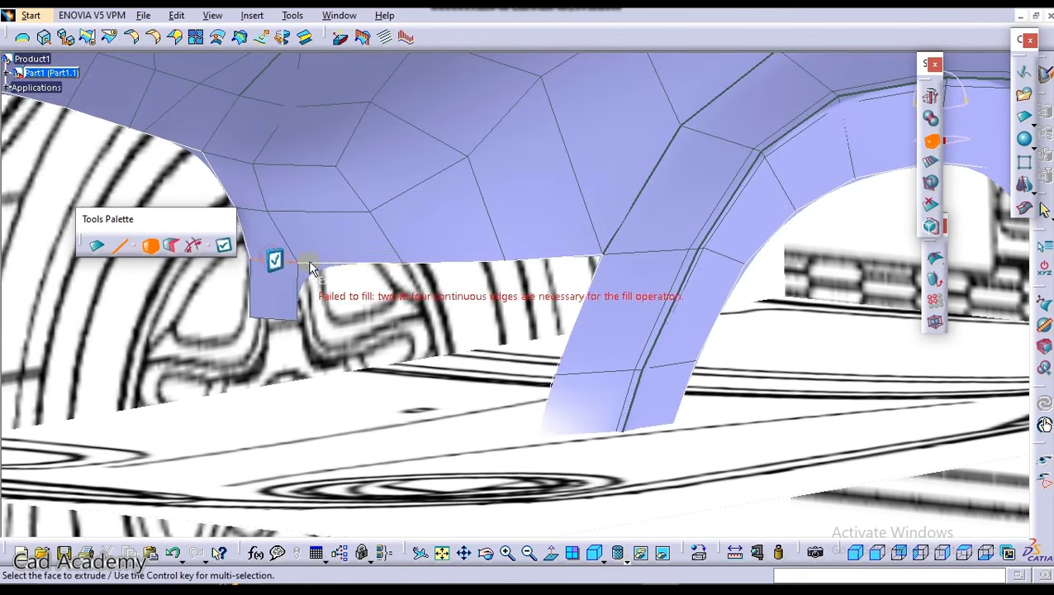
{"action": "left_click", "coordinate": [325, 264]}
{"action": "left_click", "coordinate": [445, 261]}
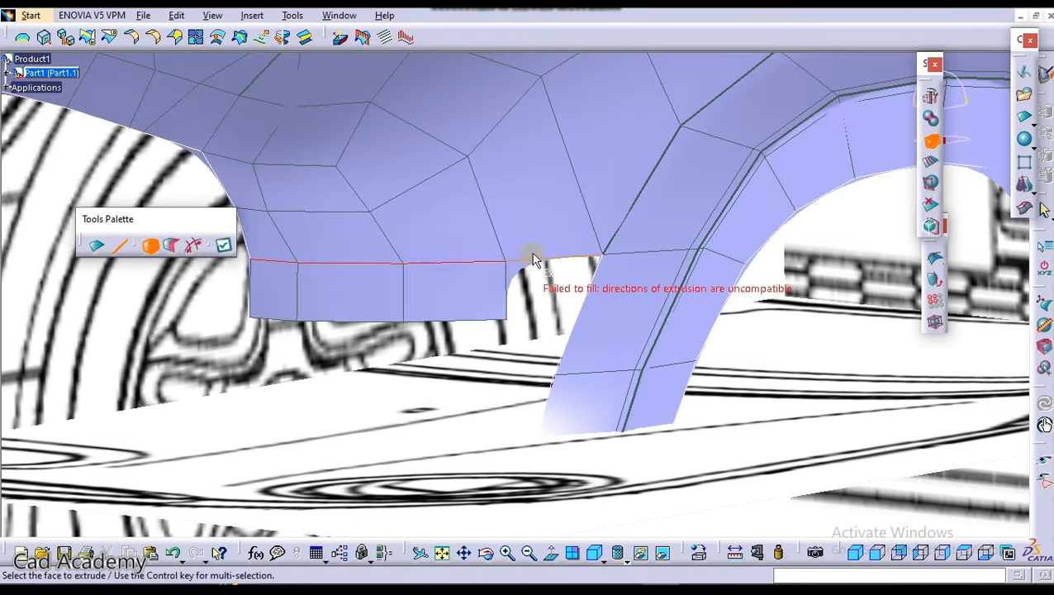
{"action": "left_click", "coordinate": [535, 258]}
{"action": "left_click", "coordinate": [576, 298]}
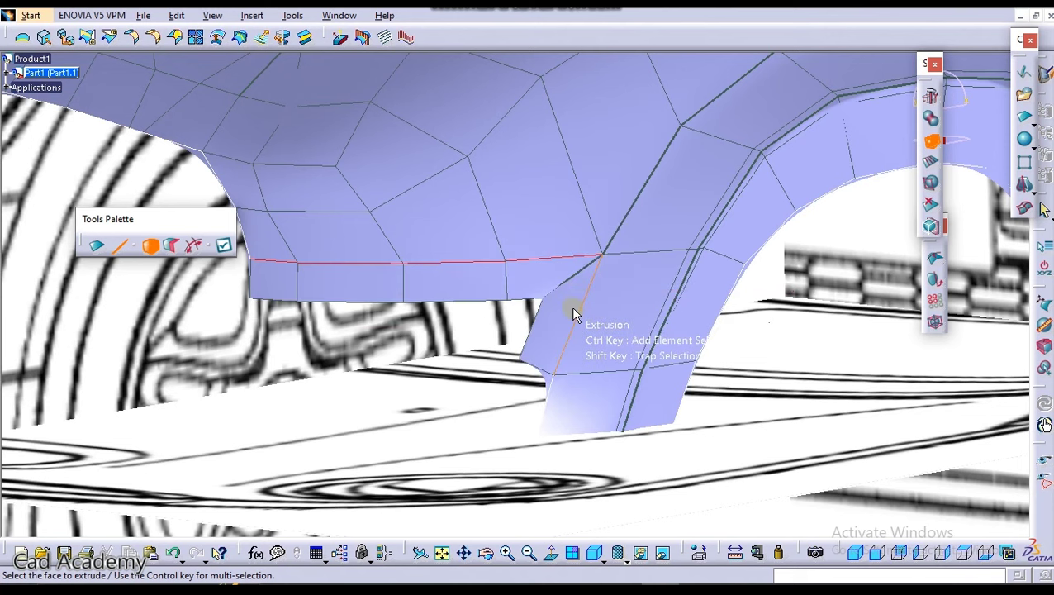
Step: Merge the end vertex of the extruded fender edge into the extruded strip corner, and that corner into the wheel-arch strip's edge vertex
{"action": "middle_click_drag", "start_coordinate": [589, 299], "coordinate": [512, 314]}
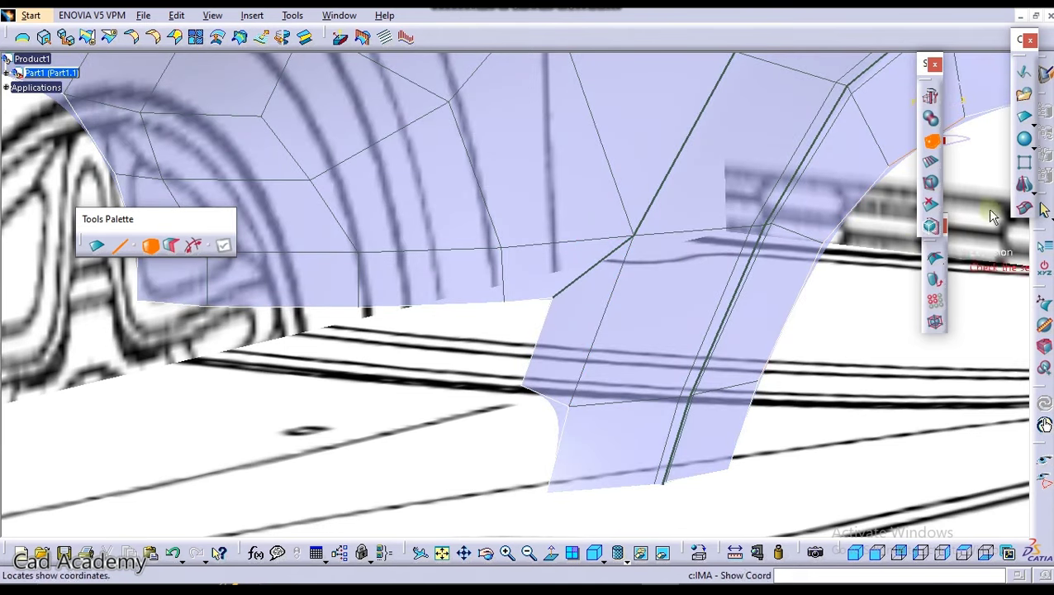
{"action": "left_click", "coordinate": [931, 98]}
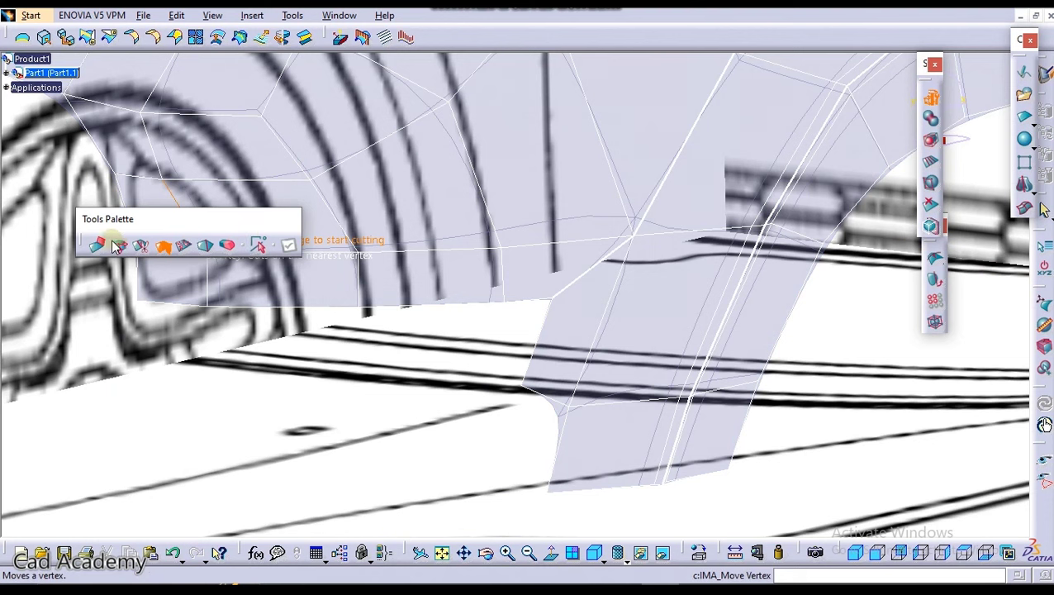
{"action": "left_click", "coordinate": [184, 245]}
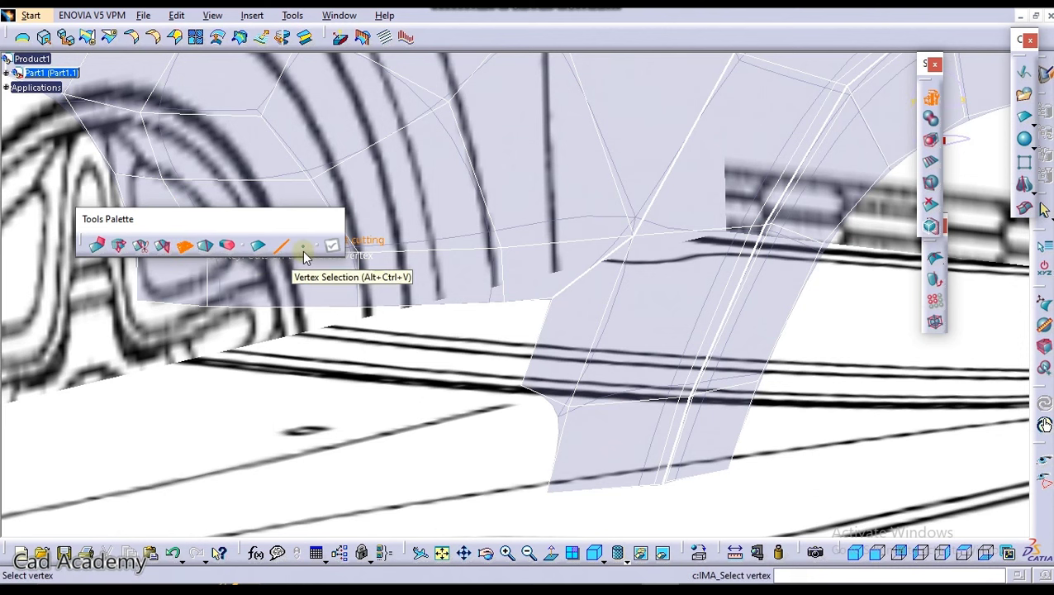
{"action": "left_click", "coordinate": [551, 299]}
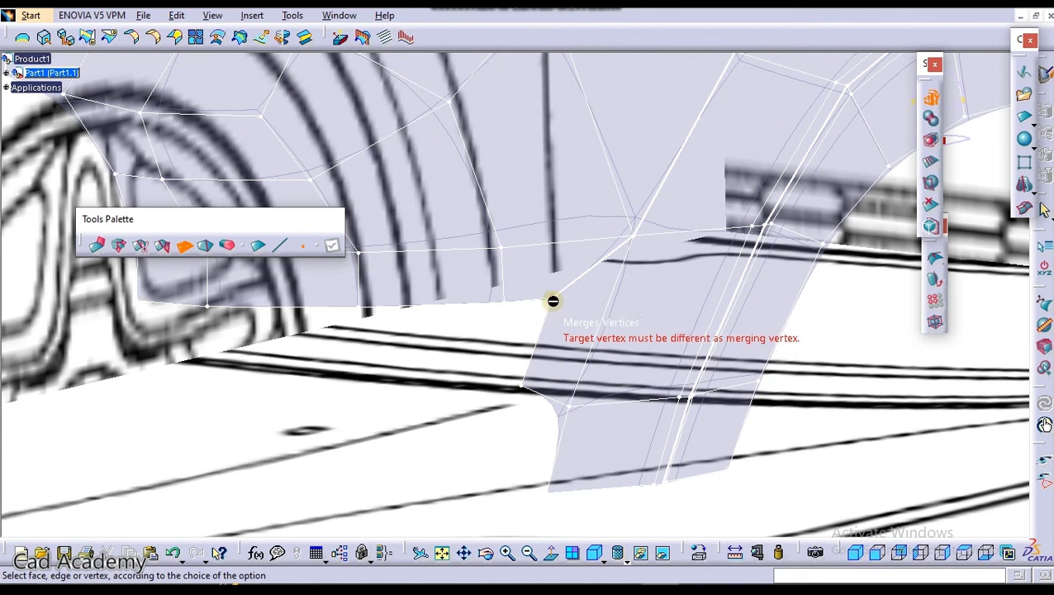
{"action": "left_click", "coordinate": [525, 392]}
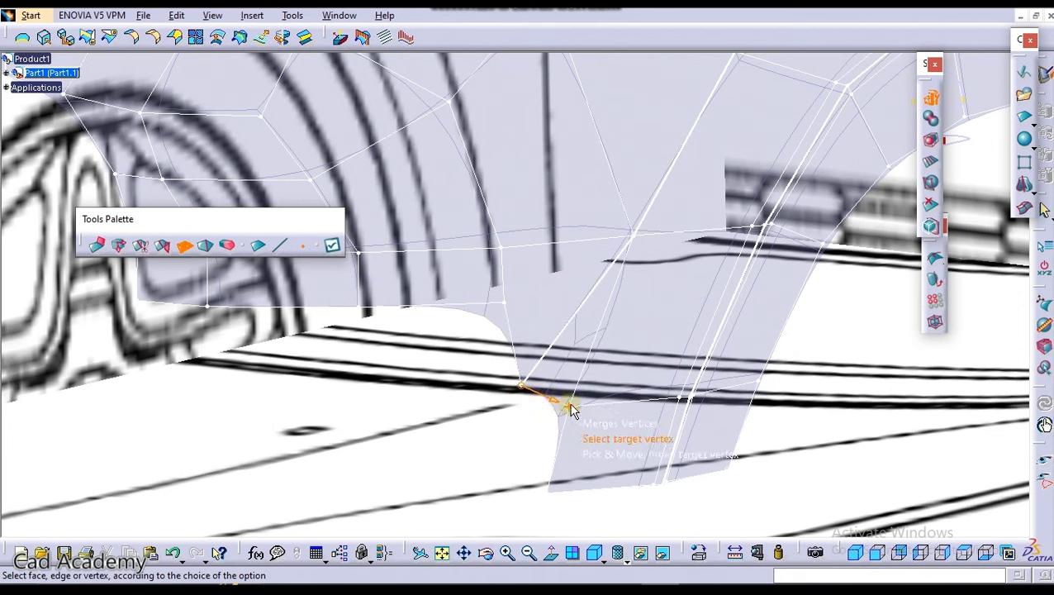
{"action": "left_click", "coordinate": [570, 406]}
{"action": "middle_click_drag", "start_coordinate": [557, 357], "coordinate": [552, 403]}
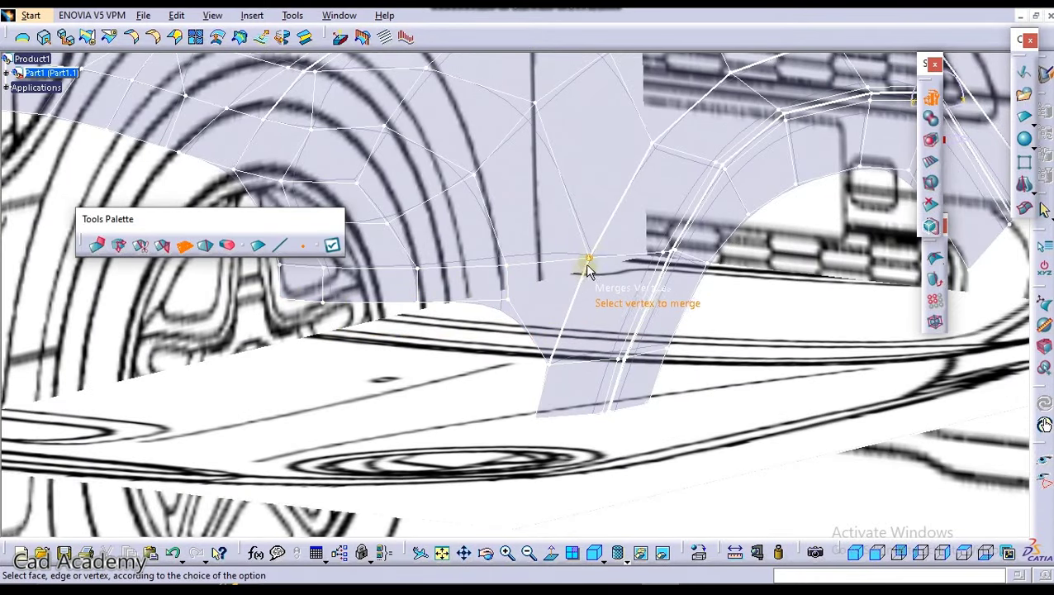
{"action": "middle_click_drag", "start_coordinate": [543, 289], "coordinate": [456, 271]}
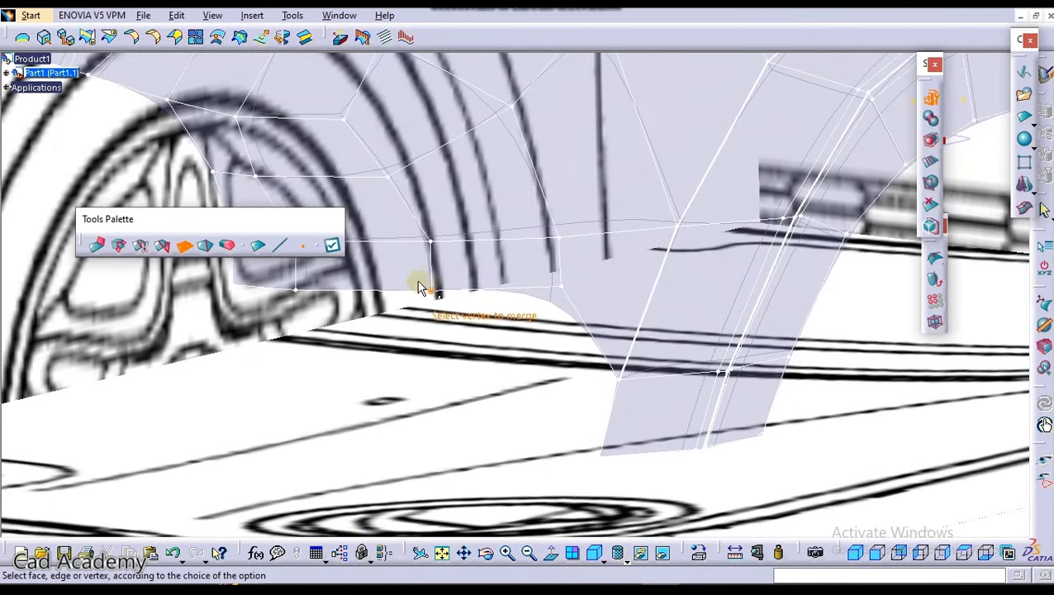
{"action": "middle_click_drag", "start_coordinate": [563, 248], "coordinate": [560, 237]}
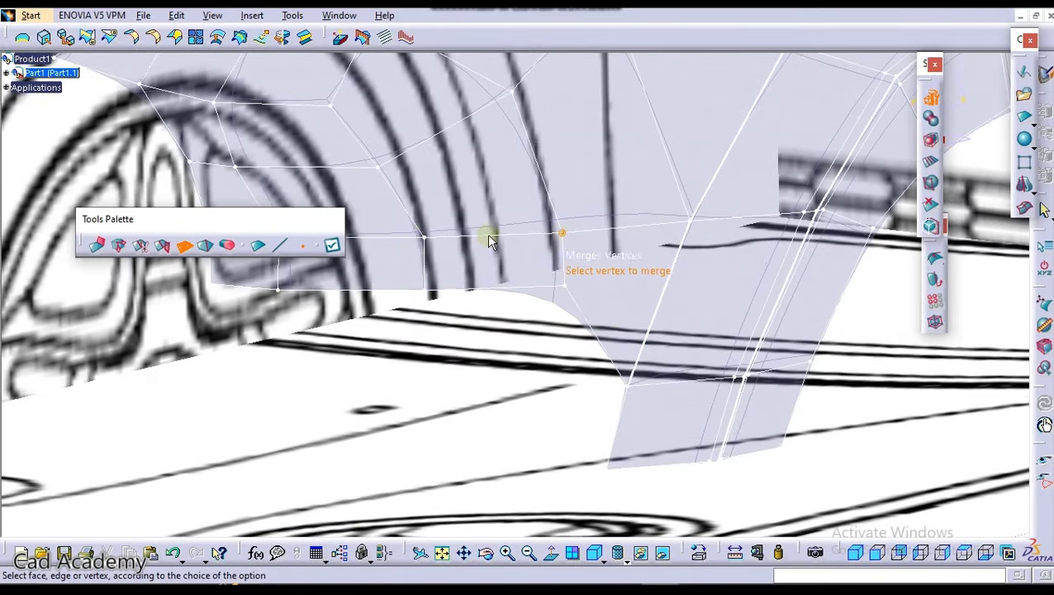
{"action": "left_click_drag", "start_coordinate": [323, 234], "coordinate": [327, 239]}
{"action": "left_click", "coordinate": [332, 248]}
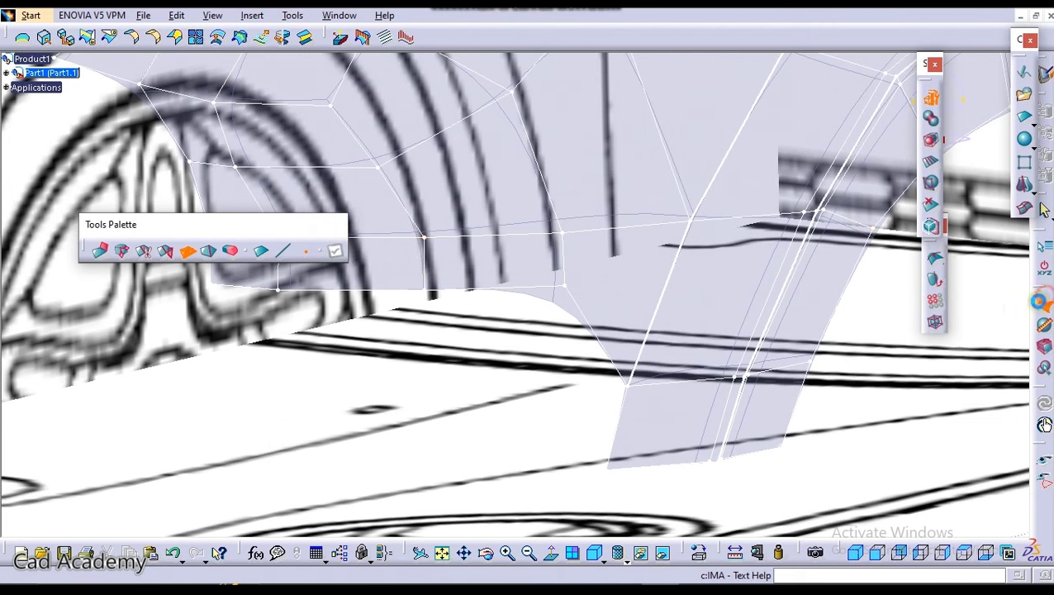
Step: Trap-select the vertex row across the wheel-arch strip and slide it up along the mesh lines towards the fender's lower edge
{"action": "left_click", "coordinate": [1039, 301]}
{"action": "middle_click_drag", "start_coordinate": [790, 346], "coordinate": [639, 285]}
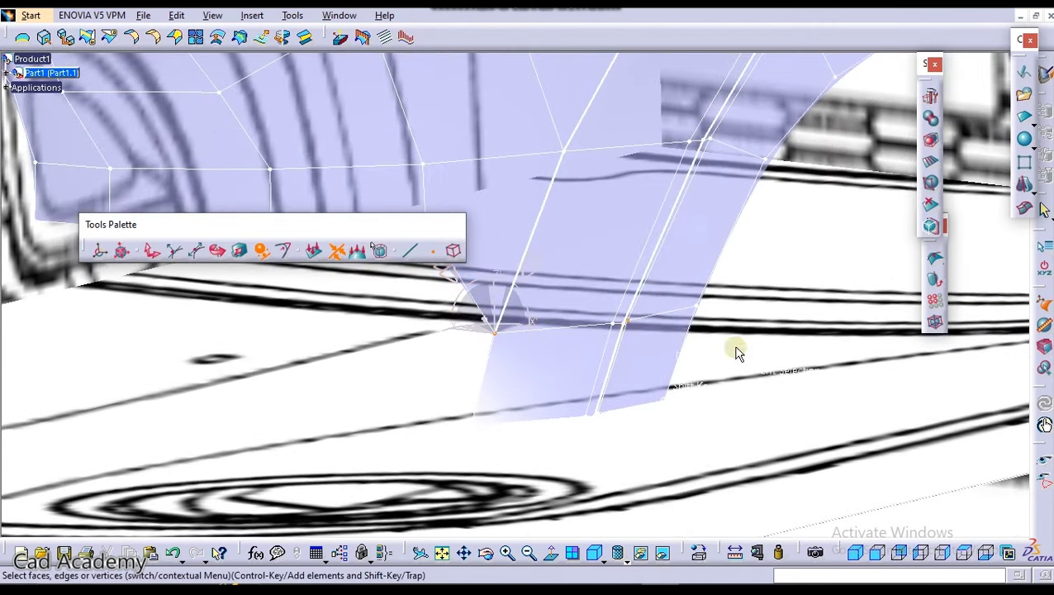
{"action": "left_click", "coordinate": [153, 249]}
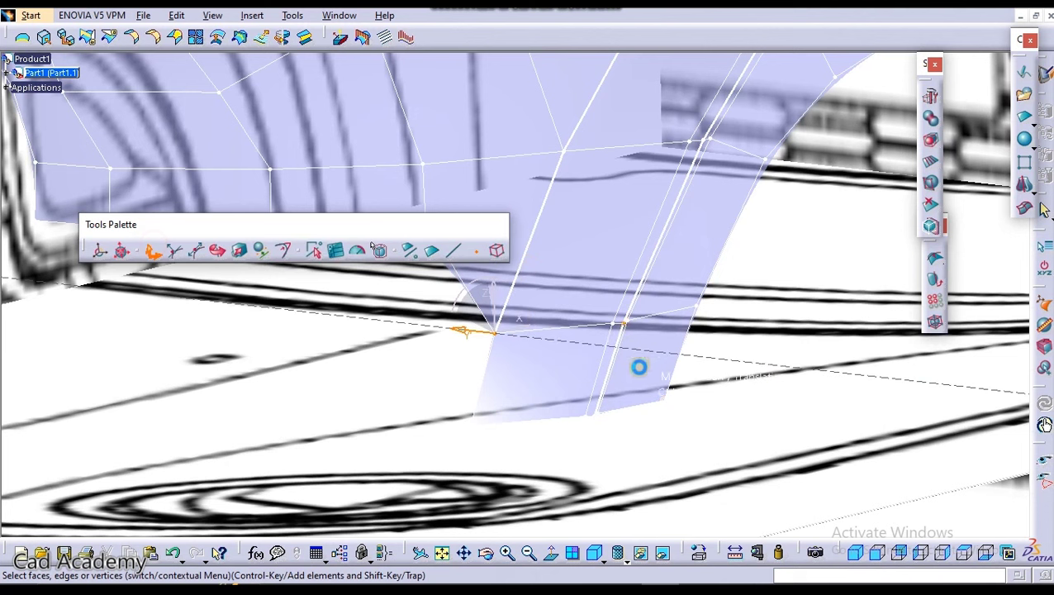
{"action": "left_click_drag", "start_coordinate": [781, 383], "coordinate": [452, 285], "text": "shift"}
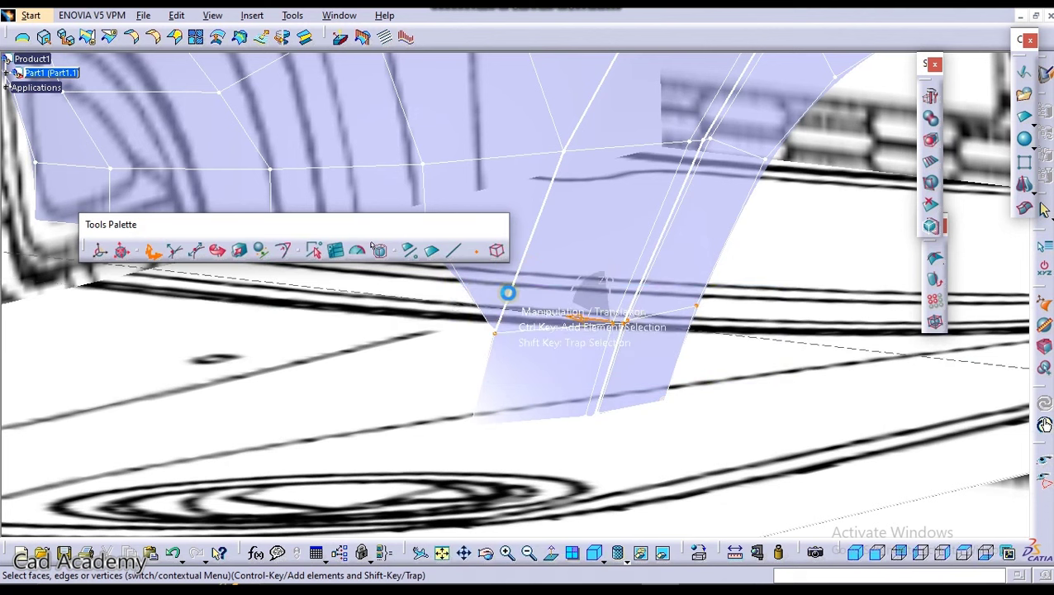
{"action": "left_click", "coordinate": [192, 252]}
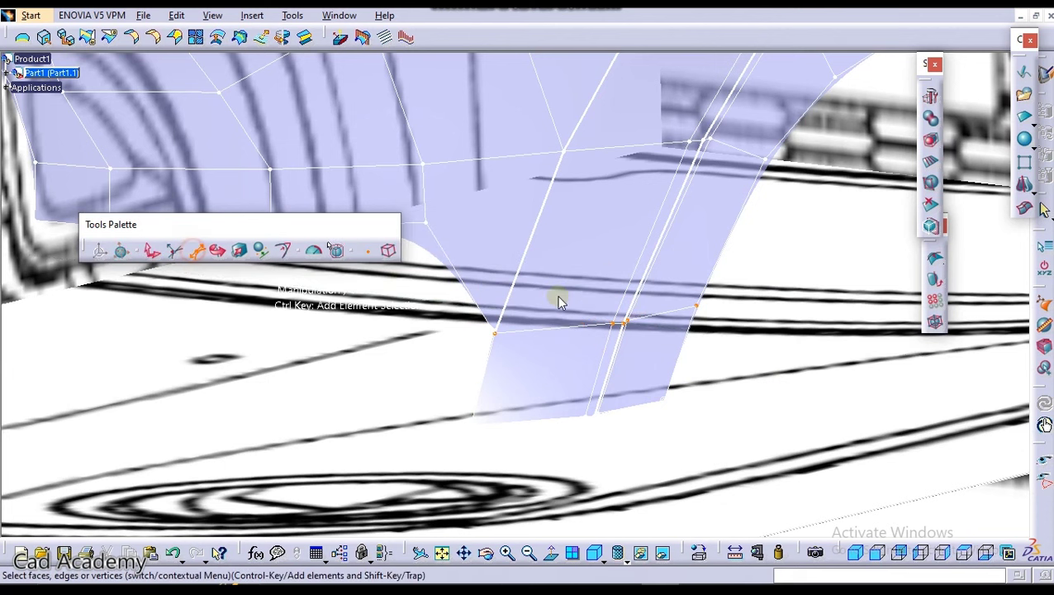
{"action": "left_click_drag", "start_coordinate": [627, 314], "coordinate": [665, 196]}
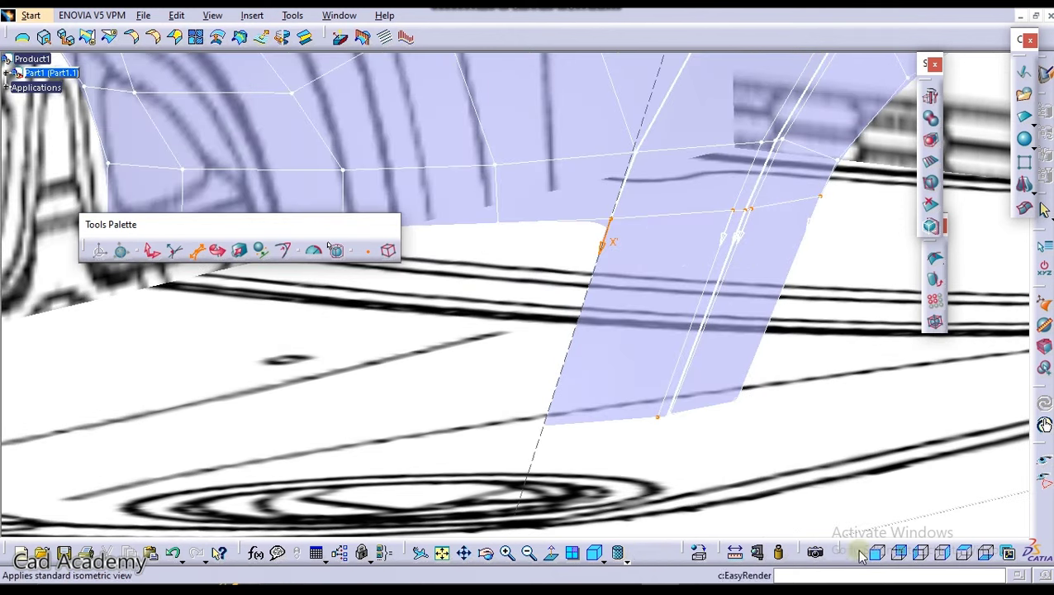
Step: In side view, slide the vertices of the fender's lower front edge down along the mesh lines to the blueprint's bumper line
{"action": "left_click", "coordinate": [905, 552]}
{"action": "middle_click_drag", "start_coordinate": [513, 214], "coordinate": [704, 297]}
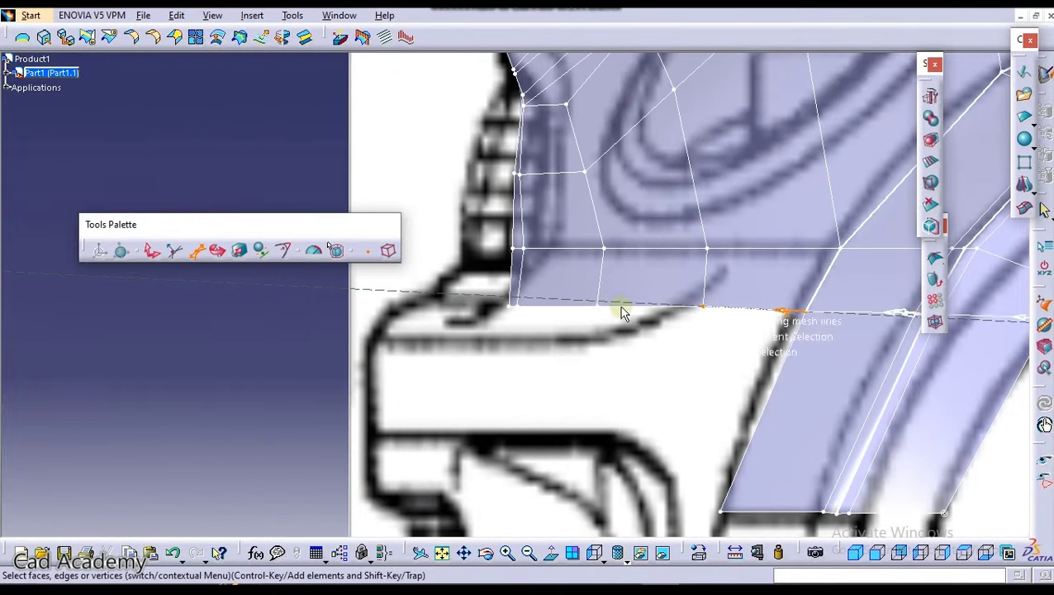
{"action": "left_click", "coordinate": [511, 307]}
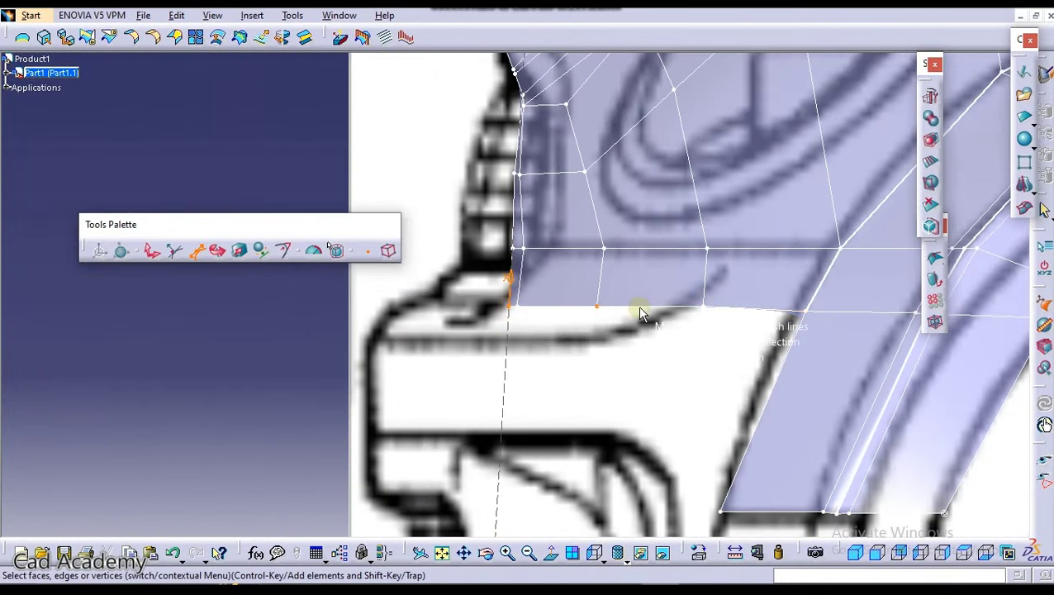
{"action": "left_click", "coordinate": [598, 308]}
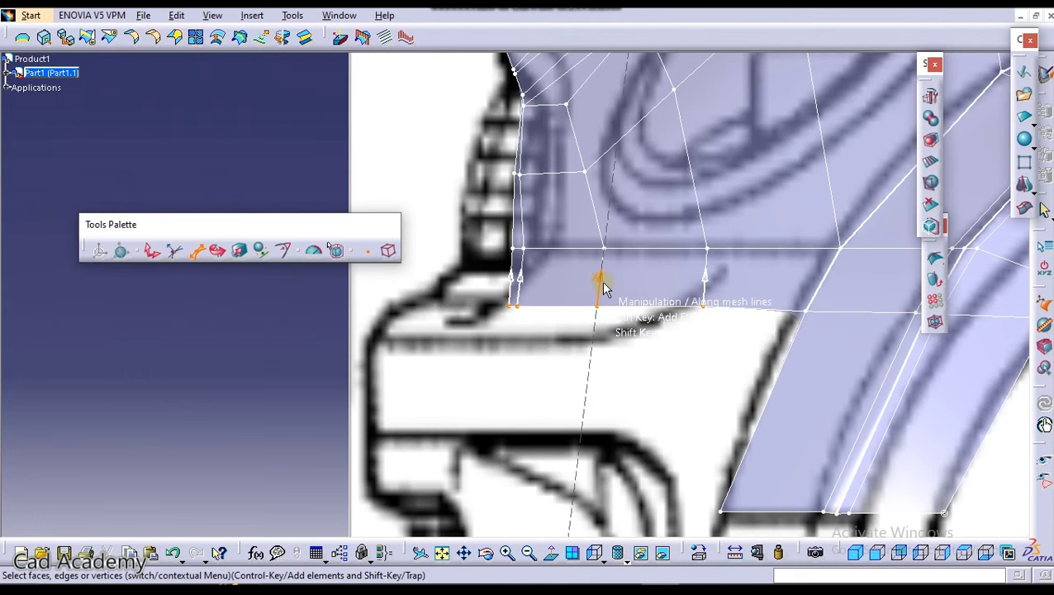
{"action": "left_click_drag", "start_coordinate": [601, 277], "coordinate": [603, 308]}
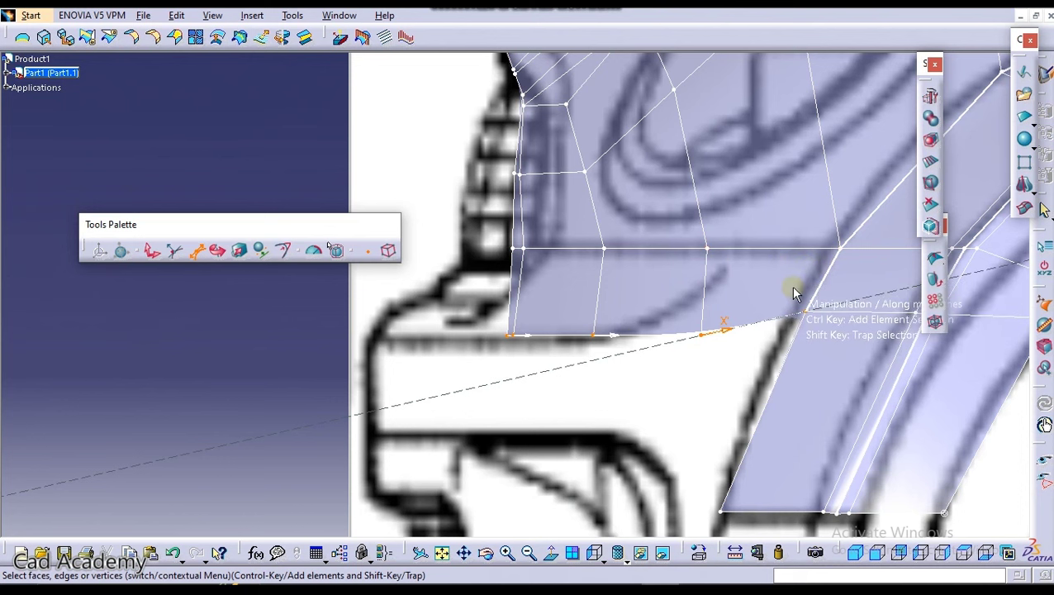
{"action": "key", "text": "Escape"}
Step: In top view, start a new subdivision strip by tracing its curve along the blueprint's outer bumper outline around the headlight corner
{"action": "middle_click_drag", "start_coordinate": [649, 258], "coordinate": [873, 285]}
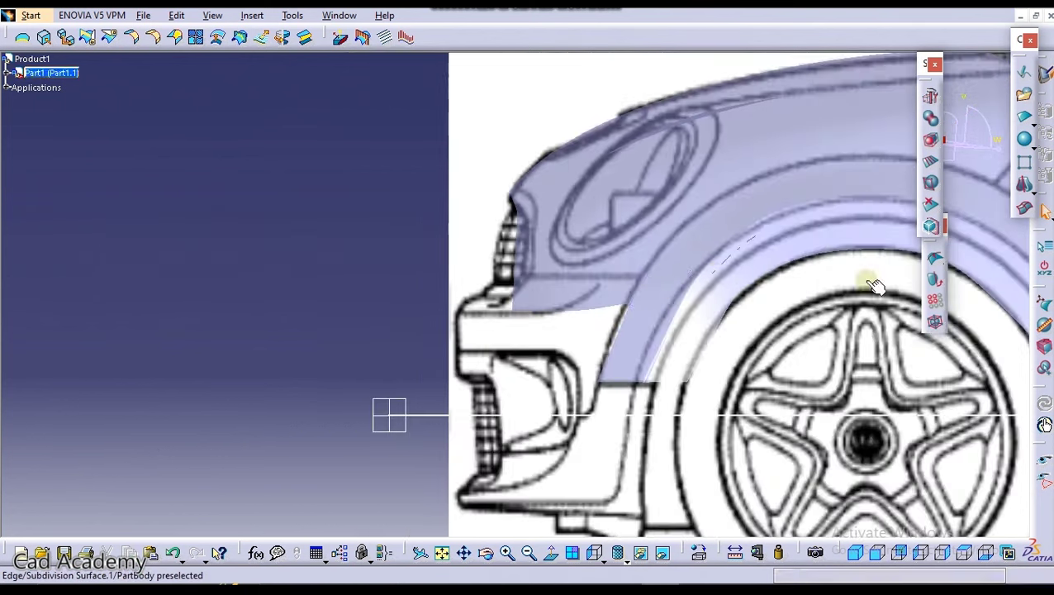
{"action": "left_click", "coordinate": [966, 554]}
{"action": "middle_click_drag", "start_coordinate": [723, 306], "coordinate": [511, 101]}
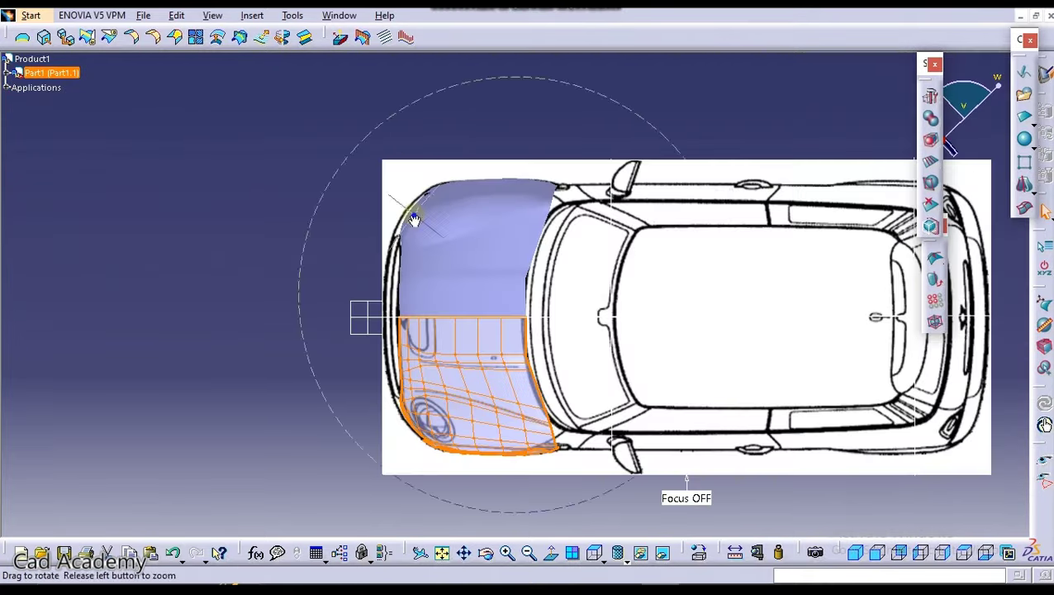
{"action": "middle_click_drag", "start_coordinate": [414, 219], "coordinate": [405, 157]}
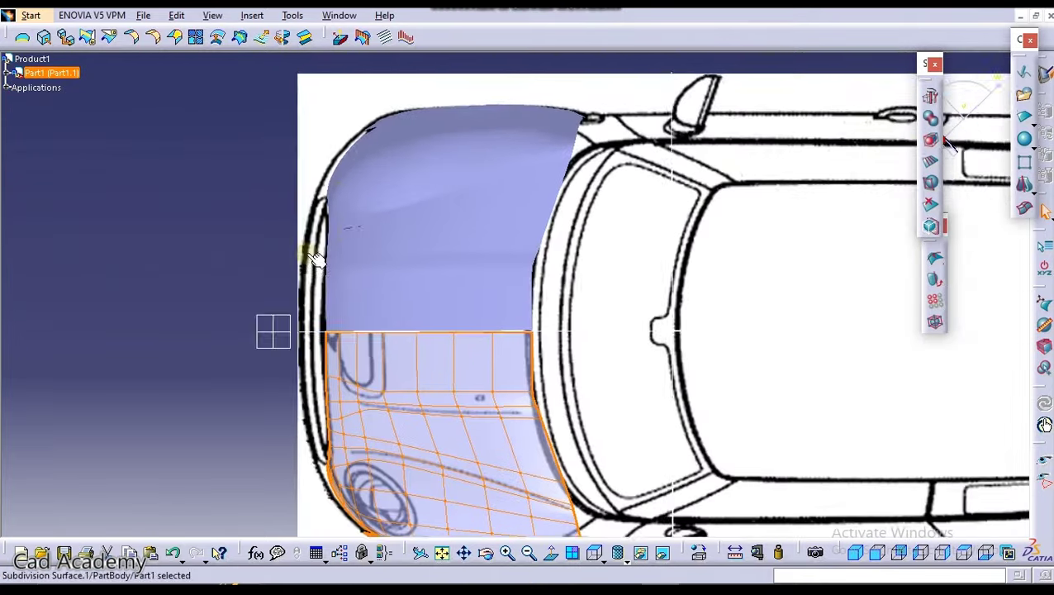
{"action": "middle_click_drag", "start_coordinate": [313, 252], "coordinate": [388, 96]}
{"action": "left_click", "coordinate": [231, 287]}
{"action": "middle_click_drag", "start_coordinate": [402, 378], "coordinate": [596, 145]}
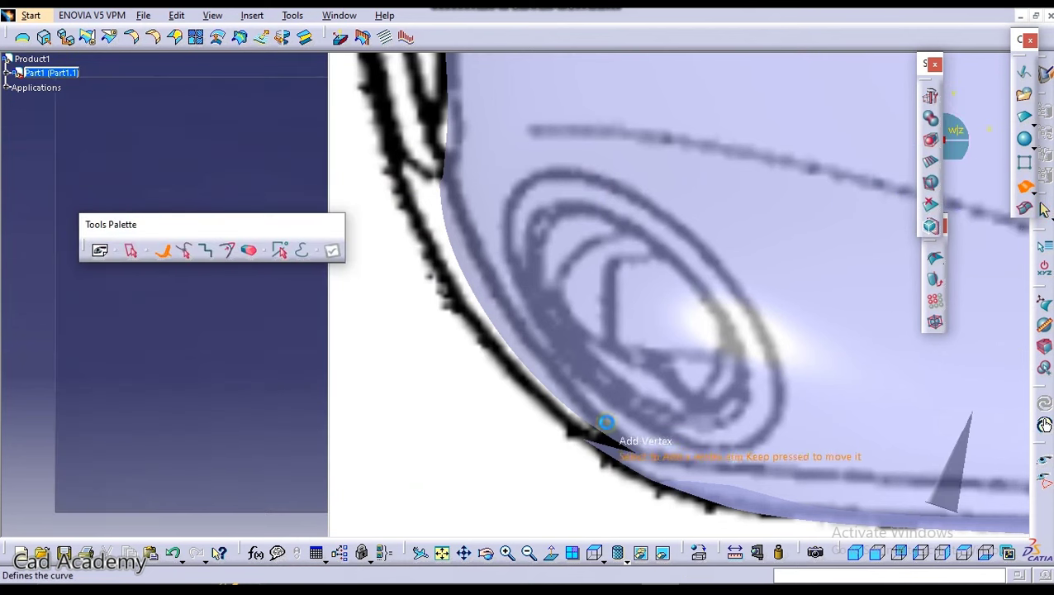
{"action": "left_click", "coordinate": [671, 485]}
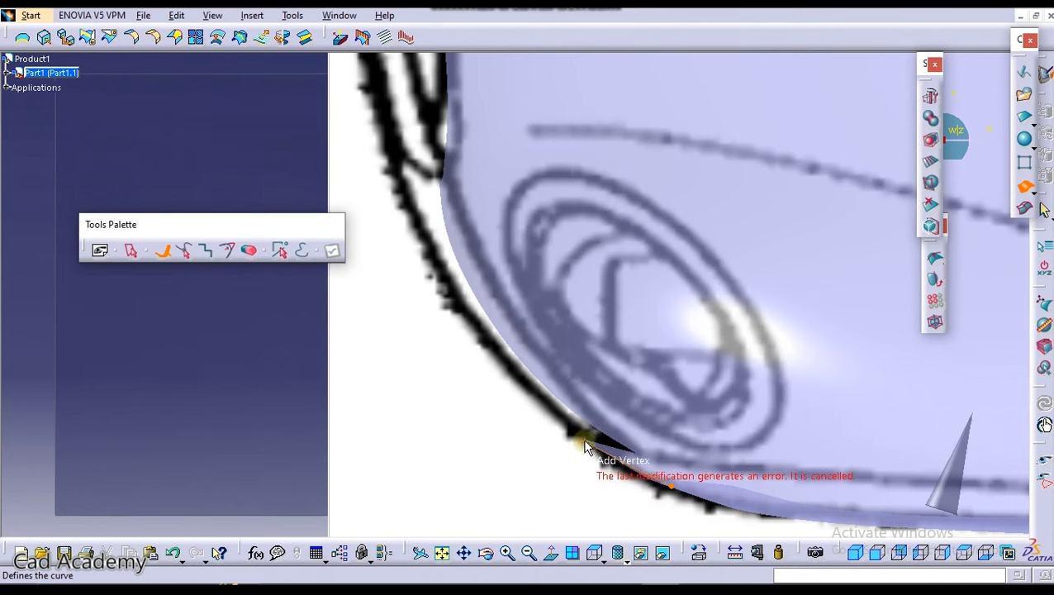
{"action": "left_click", "coordinate": [517, 372]}
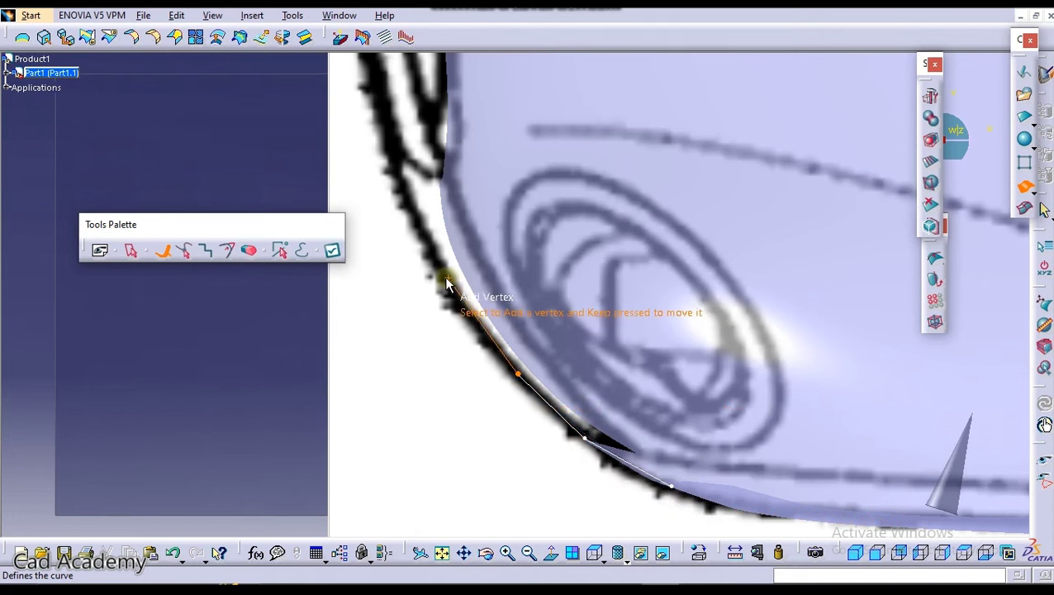
{"action": "left_click", "coordinate": [451, 285]}
Step: Continue the strip's curve along the front bumper outline past the headlight towards the grille, and finish the curve
{"action": "middle_click_drag", "start_coordinate": [442, 254], "coordinate": [480, 371]}
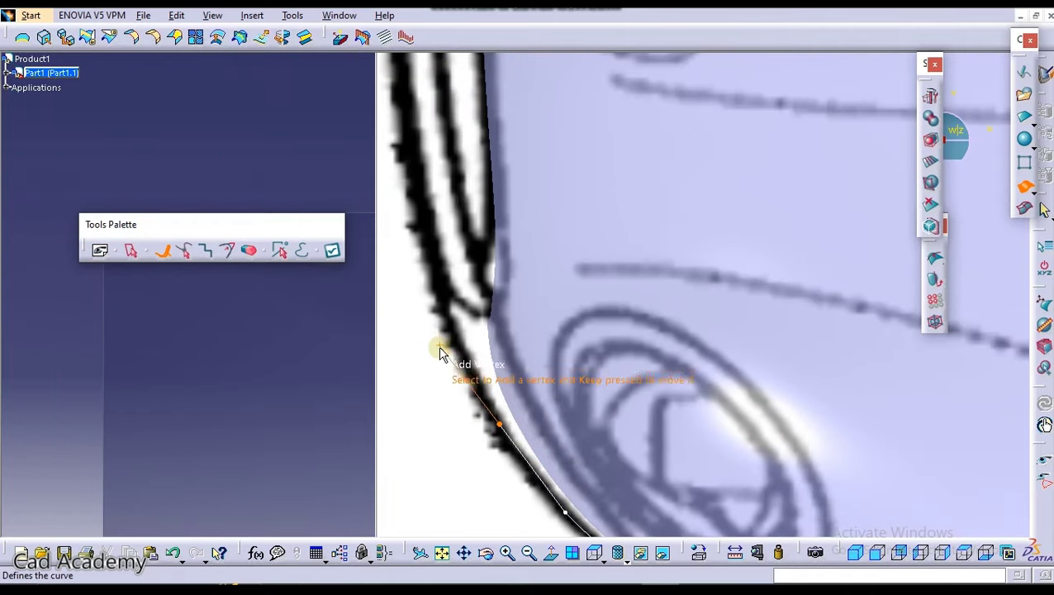
{"action": "left_click", "coordinate": [458, 346]}
{"action": "middle_click_drag", "start_coordinate": [456, 321], "coordinate": [491, 462]}
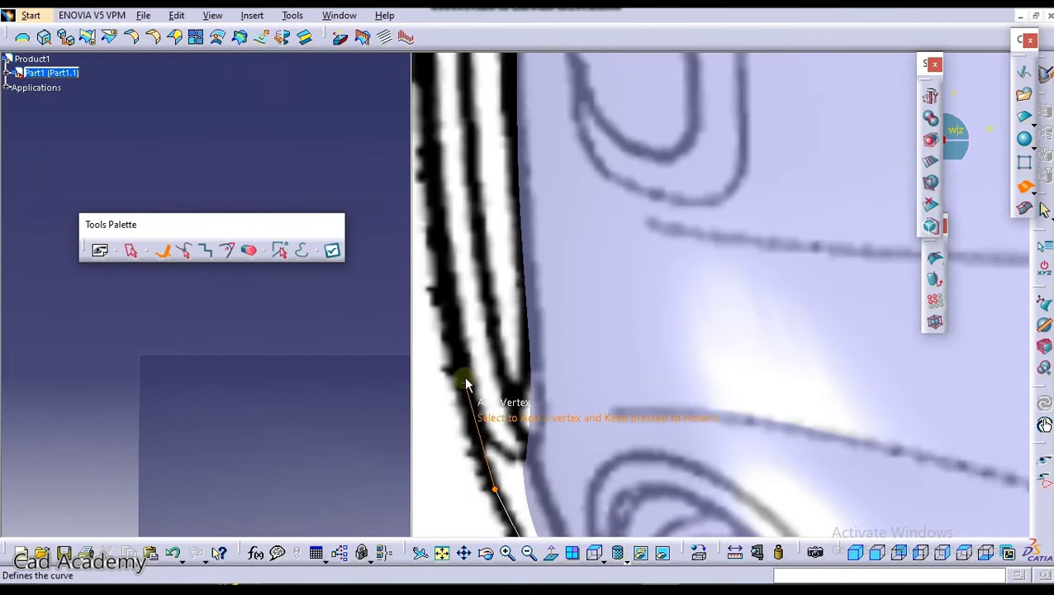
{"action": "left_click", "coordinate": [461, 377]}
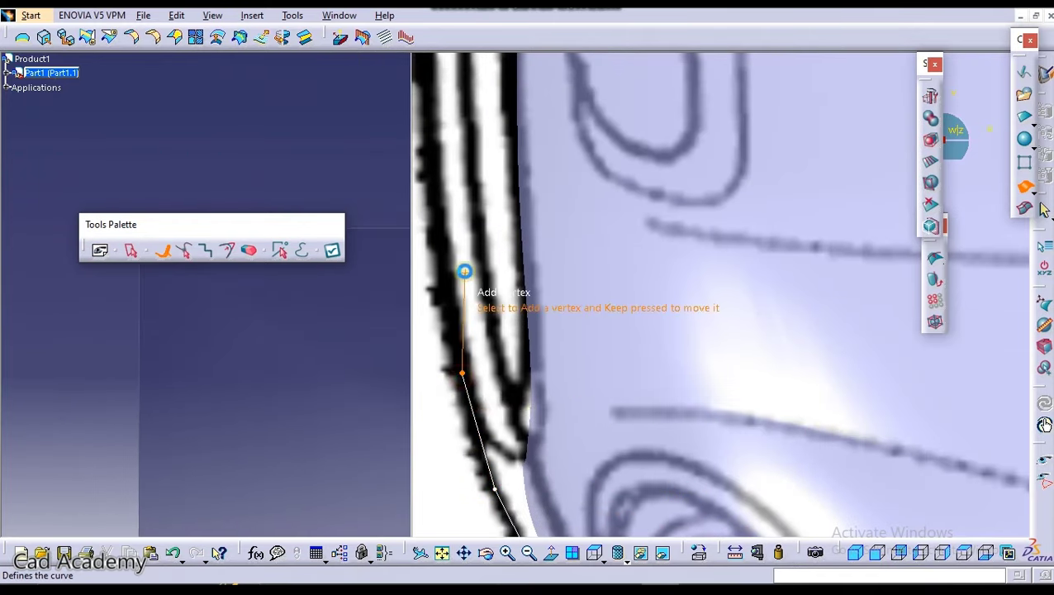
{"action": "left_click", "coordinate": [449, 282]}
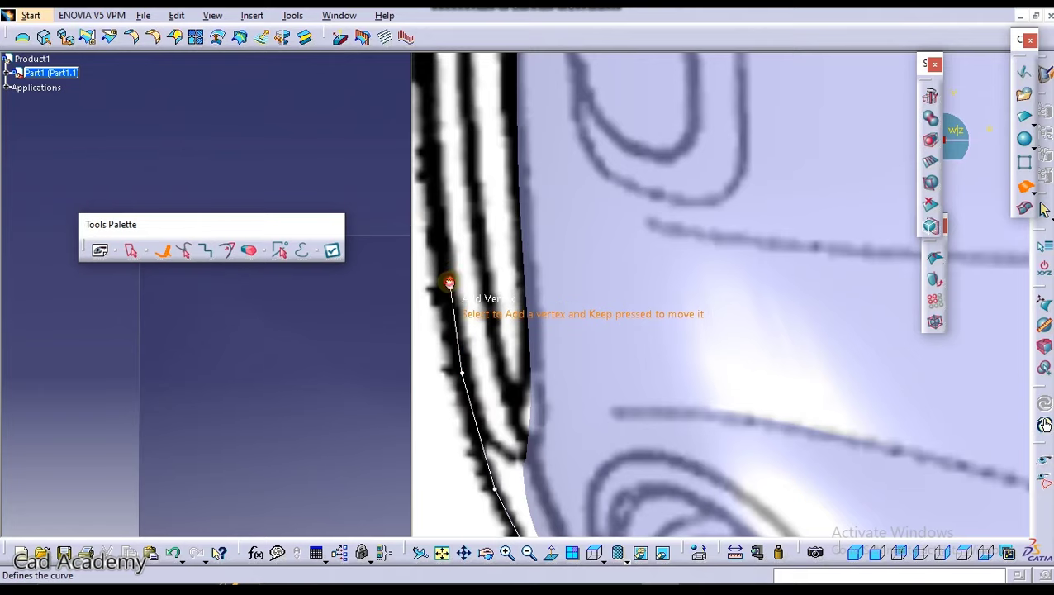
{"action": "left_click", "coordinate": [441, 220]}
{"action": "left_click", "coordinate": [332, 250]}
Step: Select the whole new bumper strip and stretch it vertically with Affinity to about 61 mm in Z
{"action": "middle_click_drag", "start_coordinate": [513, 176], "coordinate": [712, 59]}
{"action": "middle_click_drag", "start_coordinate": [623, 250], "coordinate": [546, 223]}
{"action": "middle_click_drag", "start_coordinate": [688, 256], "coordinate": [517, 293]}
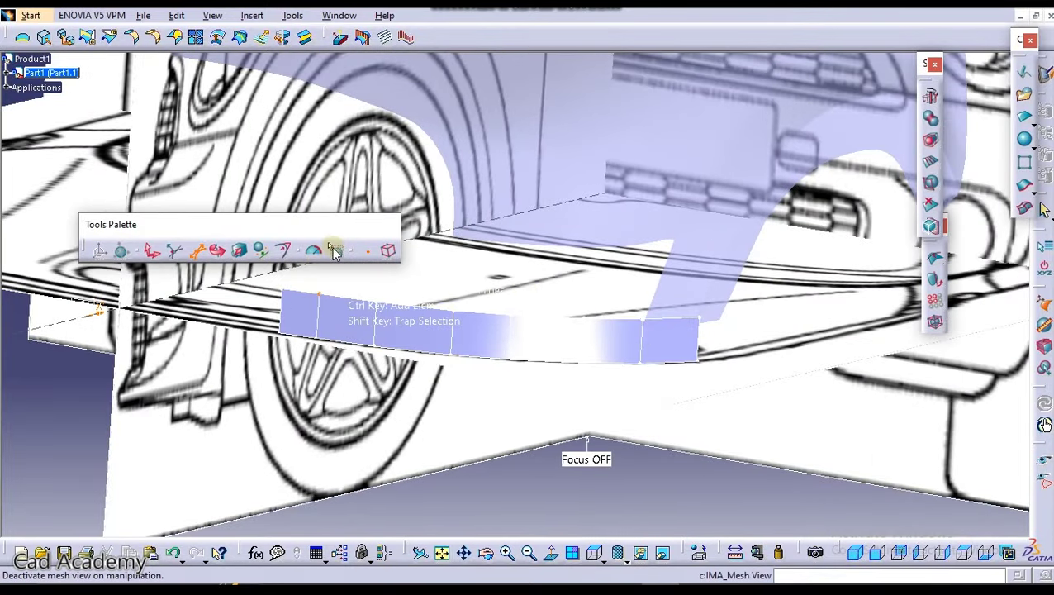
{"action": "left_click", "coordinate": [383, 249]}
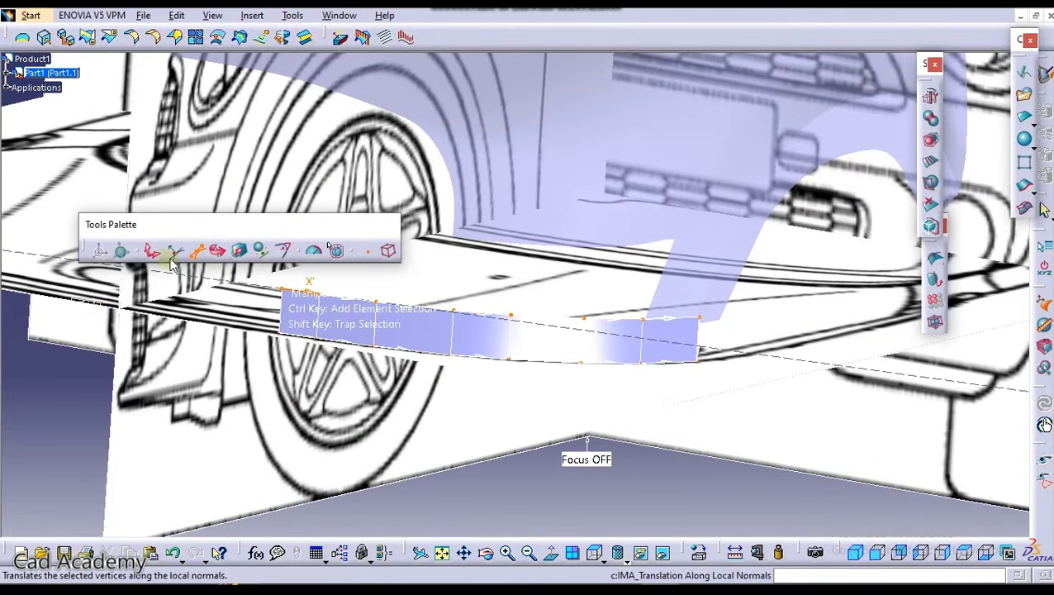
{"action": "left_click", "coordinate": [239, 250]}
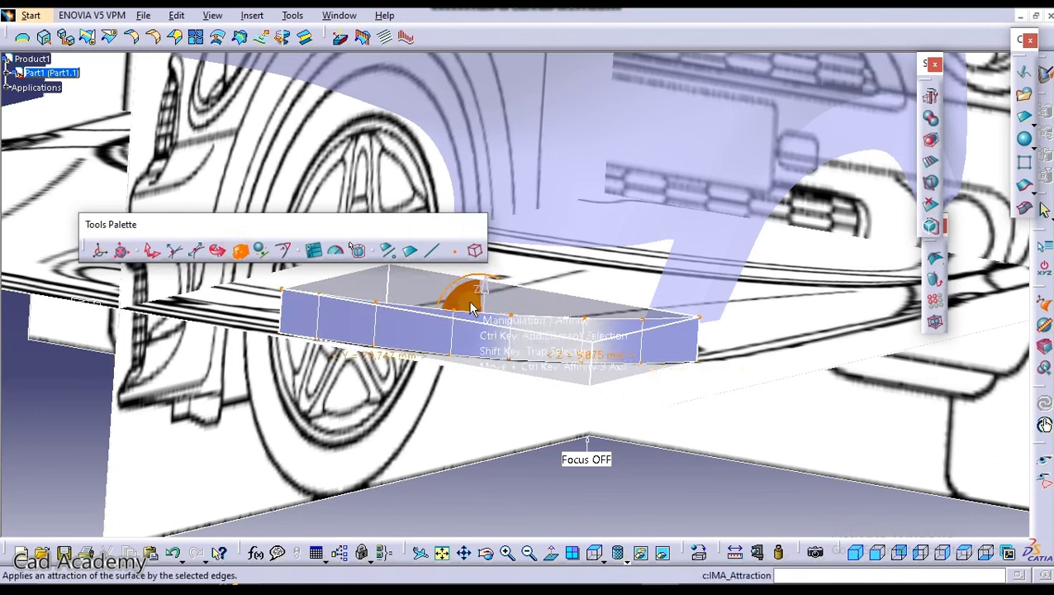
{"action": "left_click_drag", "start_coordinate": [487, 289], "coordinate": [498, 73]}
{"action": "middle_click_drag", "start_coordinate": [590, 160], "coordinate": [581, 200]}
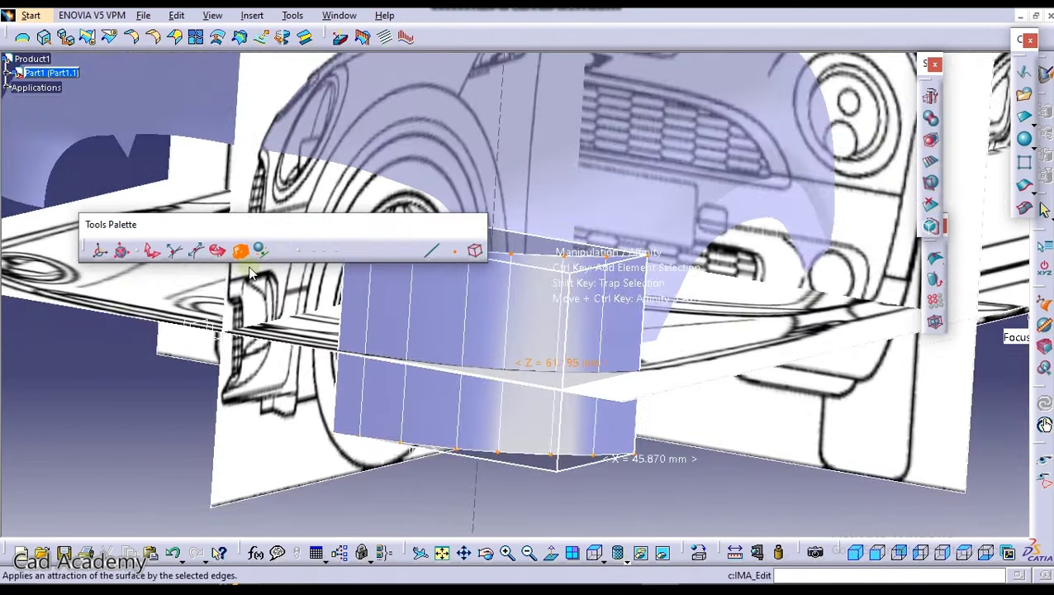
Step: Translate the bumper strip upwards so that it spans the height of the fender's lower front edge
{"action": "left_click", "coordinate": [152, 250]}
{"action": "middle_click_drag", "start_coordinate": [555, 283], "coordinate": [640, 314]}
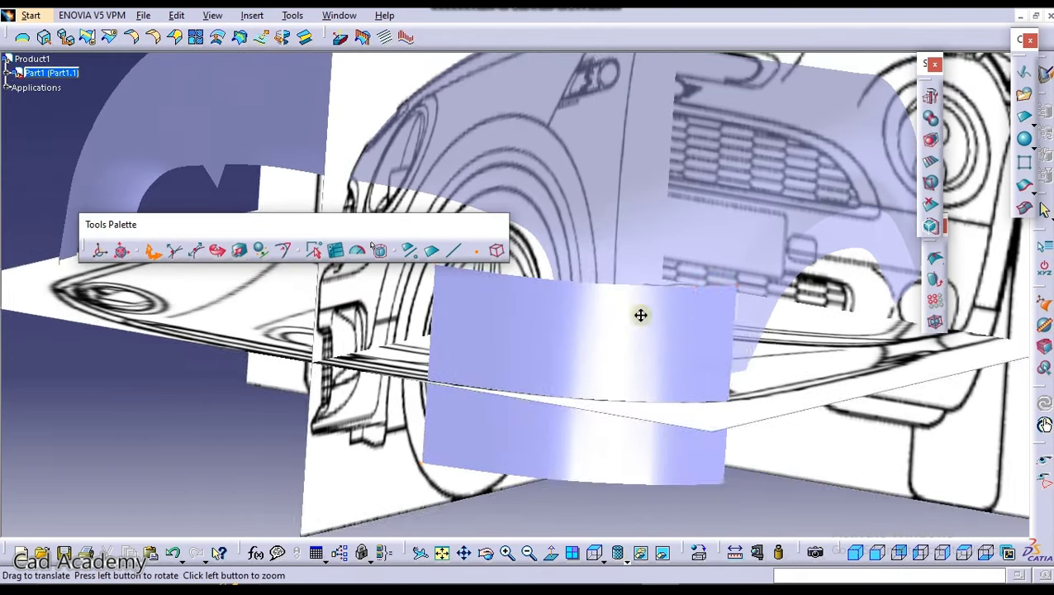
{"action": "middle_click_drag", "start_coordinate": [581, 334], "coordinate": [453, 361]}
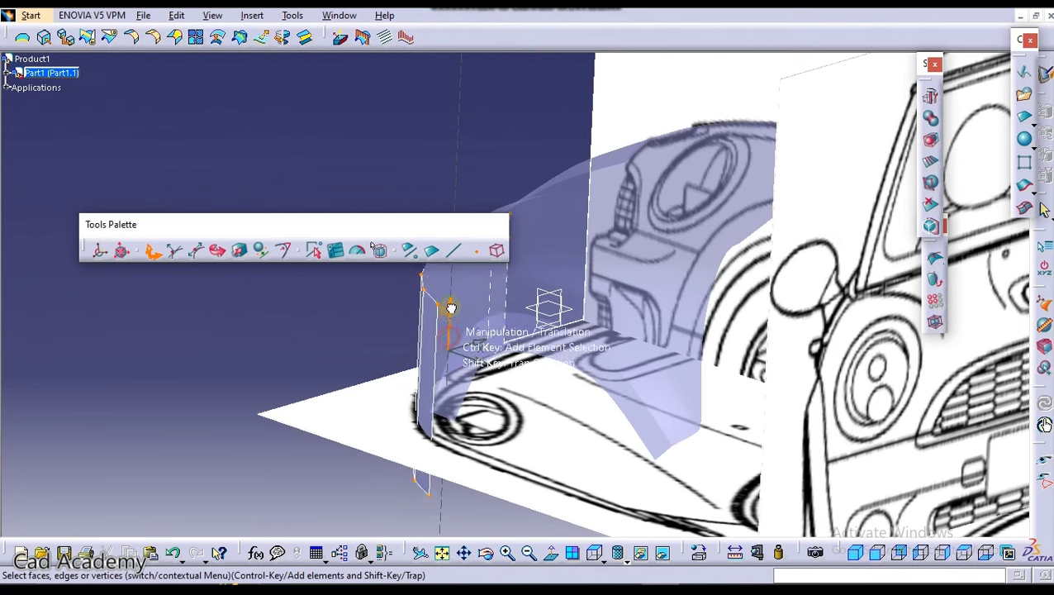
{"action": "middle_click_drag", "start_coordinate": [451, 299], "coordinate": [383, 282]}
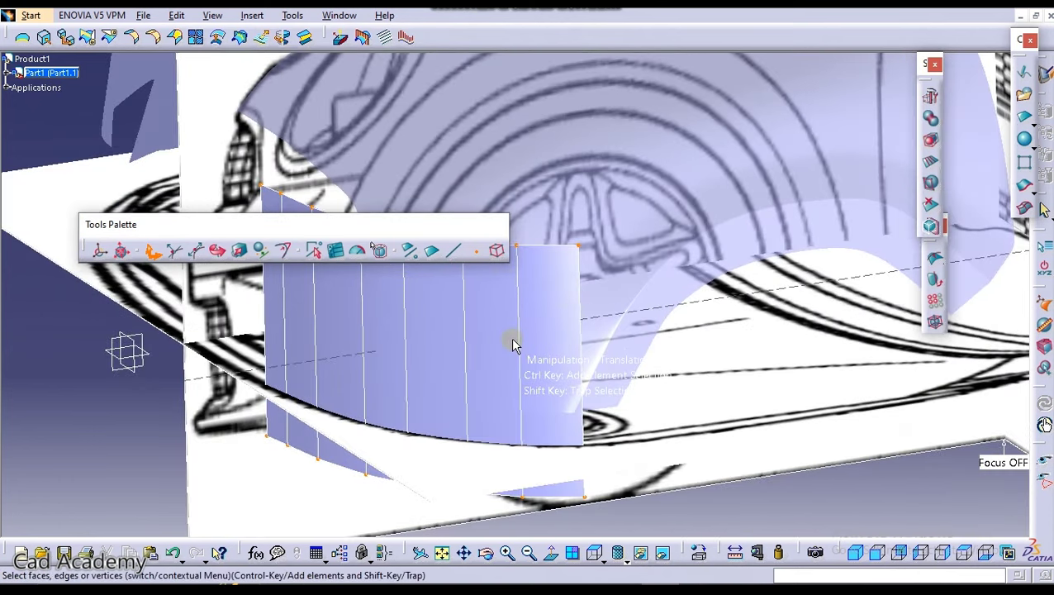
{"action": "left_click", "coordinate": [576, 372]}
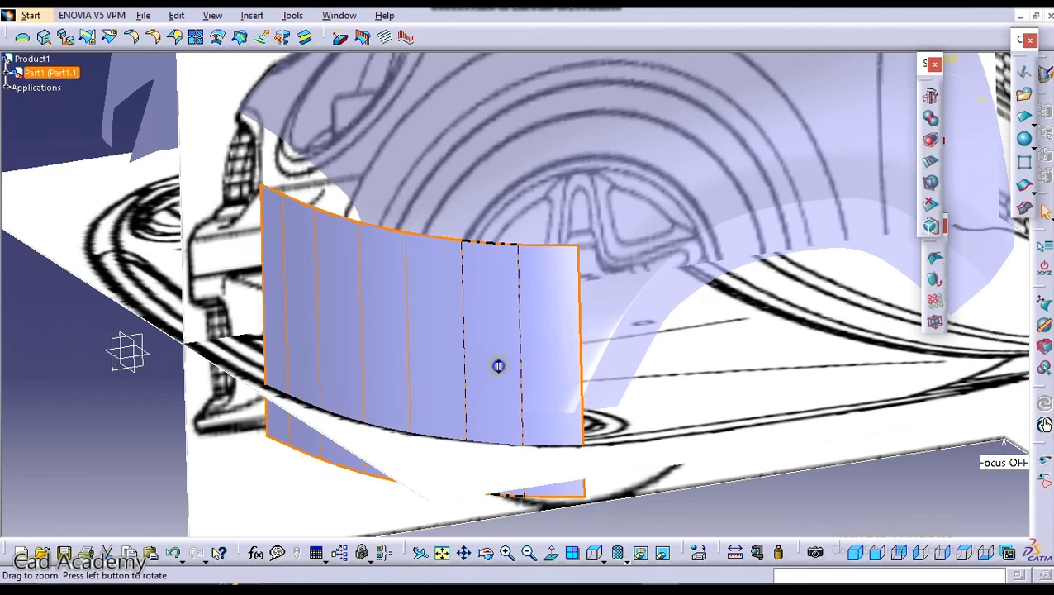
{"action": "middle_click_drag", "start_coordinate": [498, 366], "coordinate": [500, 406]}
Step: Expand Part1 and its PartBody in the tree and hide Subdivision Surface.3, the bumper strip
{"action": "left_click", "coordinate": [139, 335]}
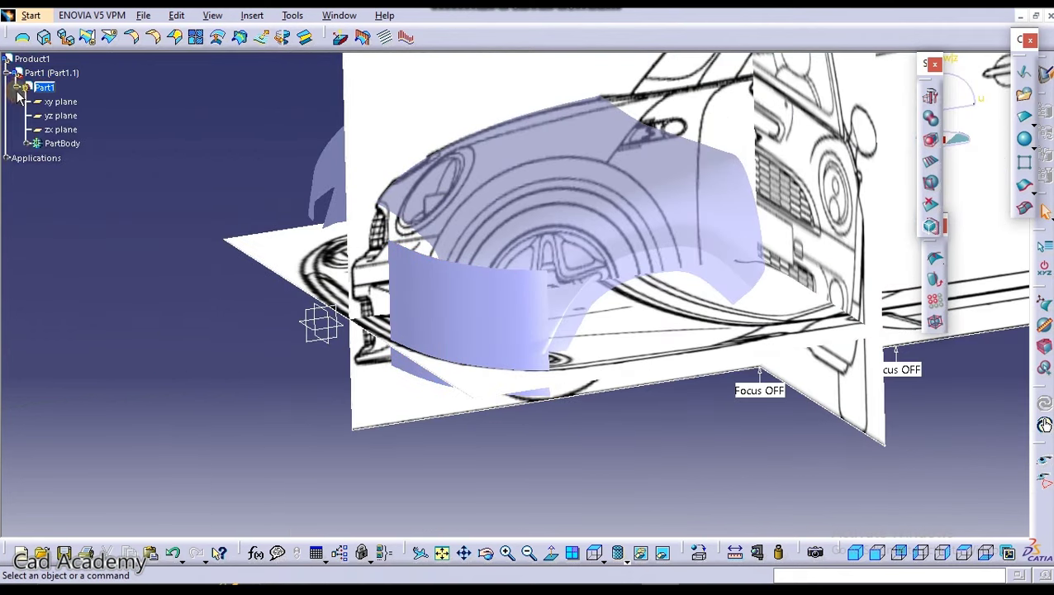
{"action": "left_click", "coordinate": [30, 145]}
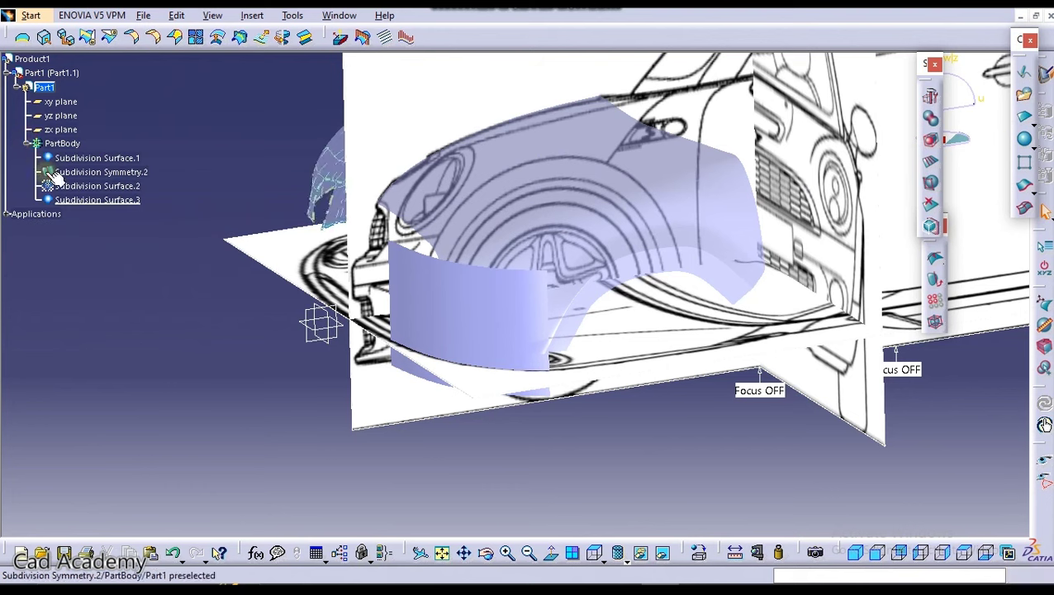
{"action": "right_click", "coordinate": [101, 200]}
{"action": "left_click", "coordinate": [162, 248]}
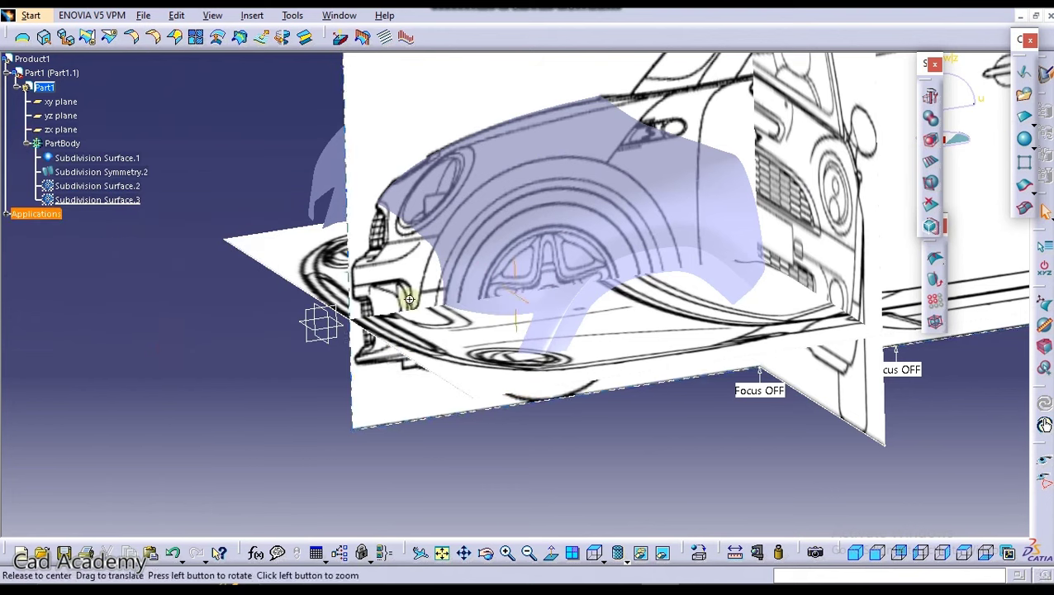
{"action": "middle_click_drag", "start_coordinate": [404, 299], "coordinate": [405, 217]}
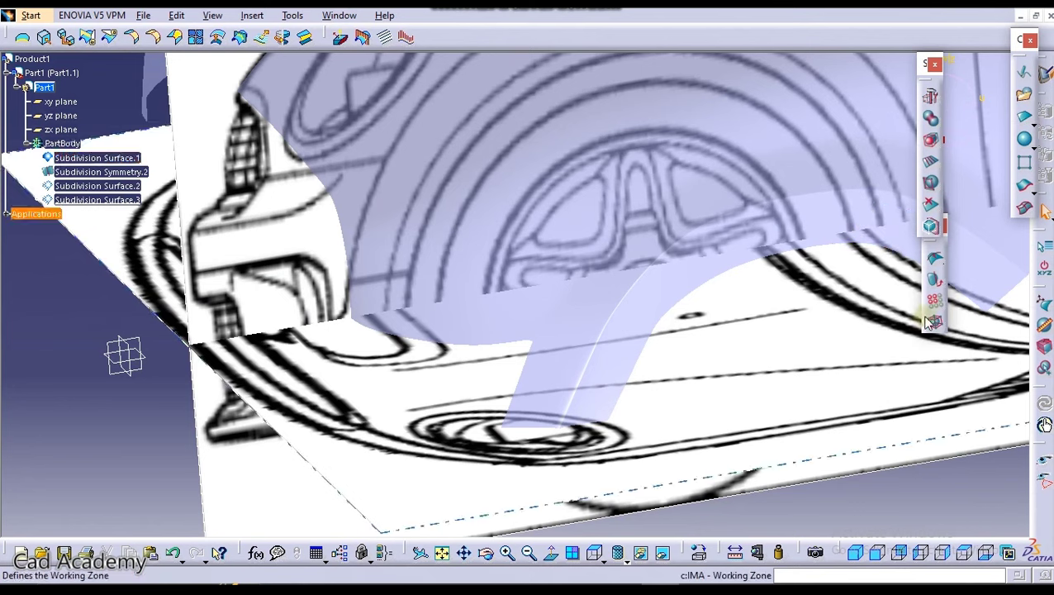
Step: Select the edges along the fender surface's lower front border and project them along a direction onto Subdivision Surface.3
{"action": "left_click", "coordinate": [1042, 304]}
{"action": "left_click", "coordinate": [560, 305]}
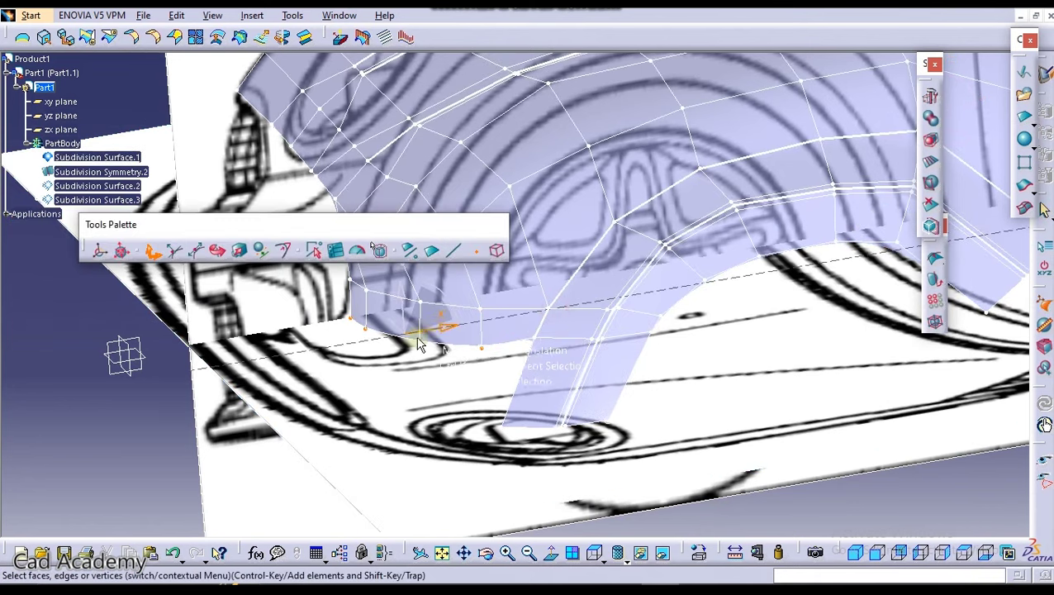
{"action": "middle_click_drag", "start_coordinate": [419, 335], "coordinate": [423, 266]}
{"action": "left_click", "coordinate": [460, 250]}
{"action": "middle_click_drag", "start_coordinate": [366, 427], "coordinate": [617, 394]}
{"action": "left_click", "coordinate": [513, 376], "text": "ctrl"}
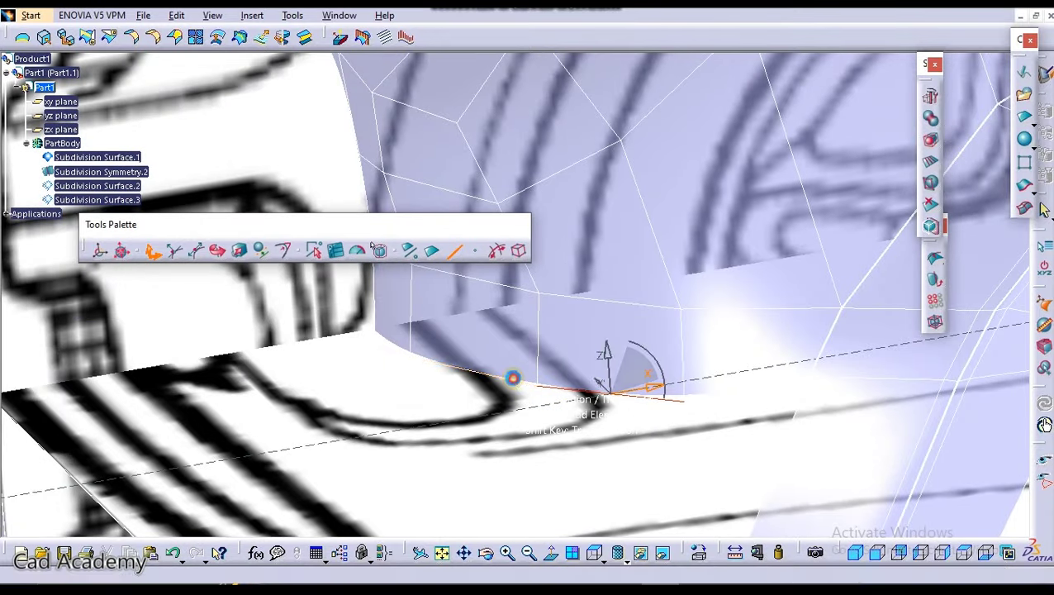
{"action": "left_click_drag", "start_coordinate": [390, 351], "coordinate": [394, 350]}
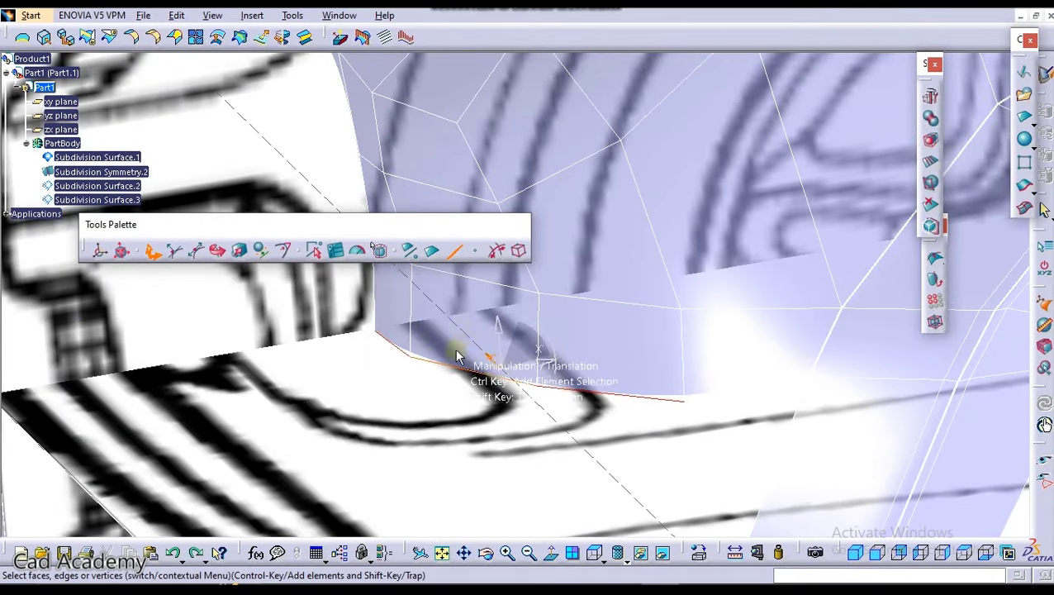
{"action": "middle_click_drag", "start_coordinate": [628, 306], "coordinate": [512, 305]}
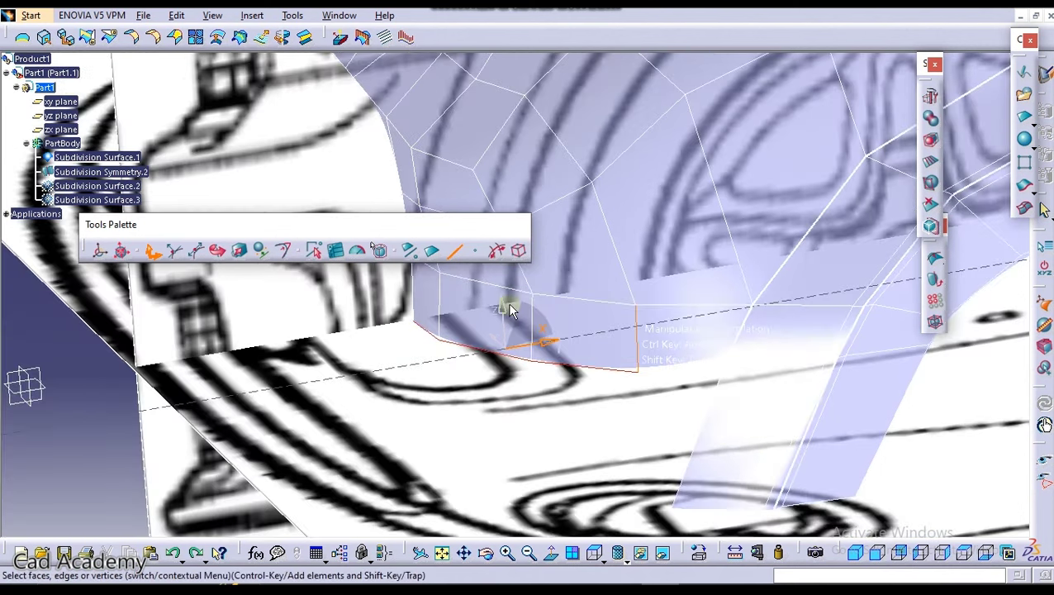
{"action": "left_click", "coordinate": [257, 246]}
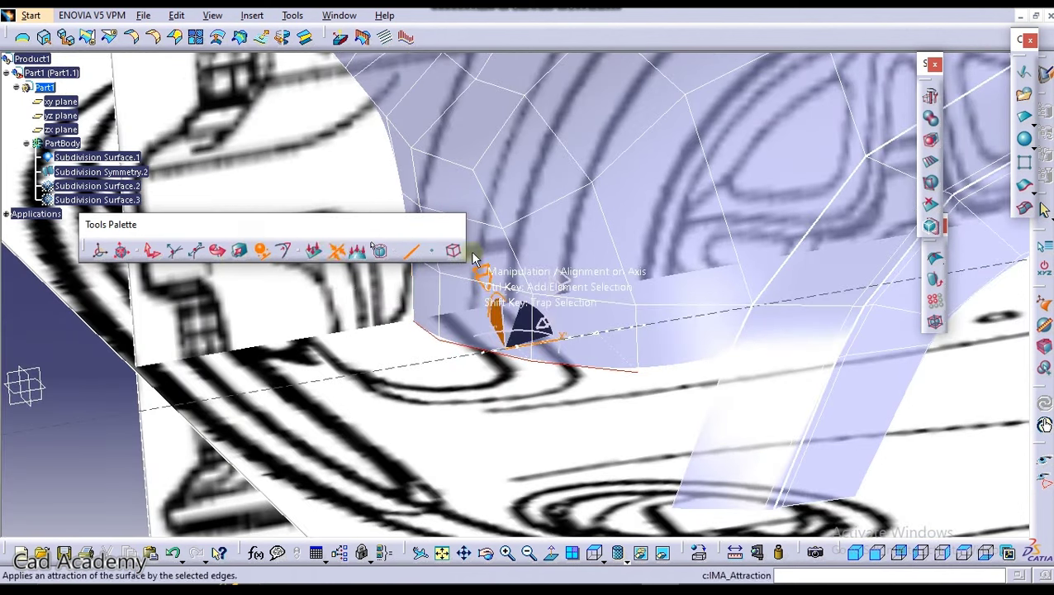
{"action": "left_click", "coordinate": [358, 252]}
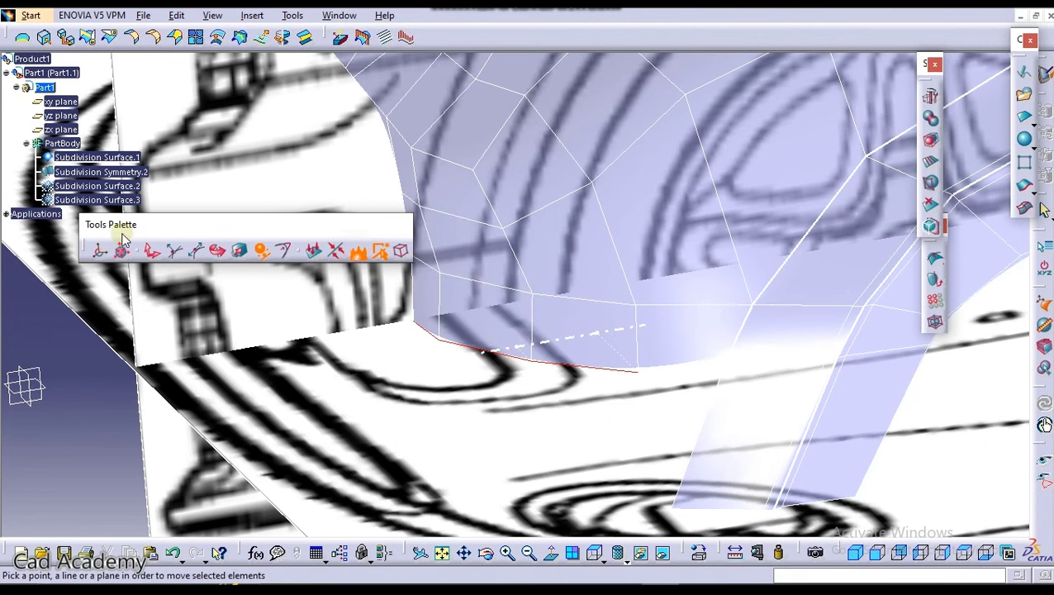
{"action": "left_click", "coordinate": [96, 204]}
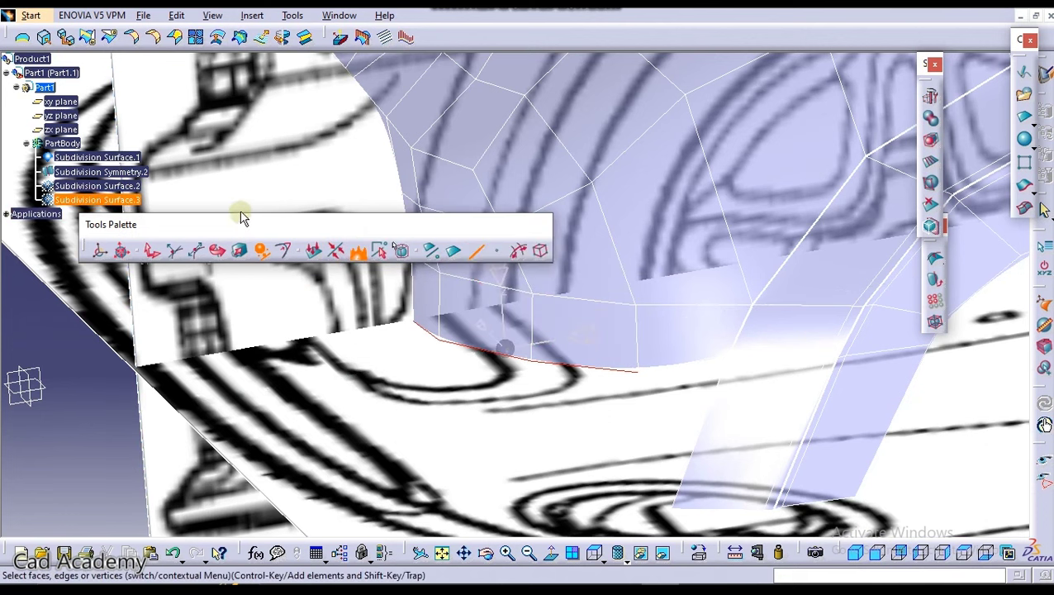
{"action": "middle_click_drag", "start_coordinate": [560, 353], "coordinate": [476, 437]}
{"action": "left_click", "coordinate": [454, 396]}
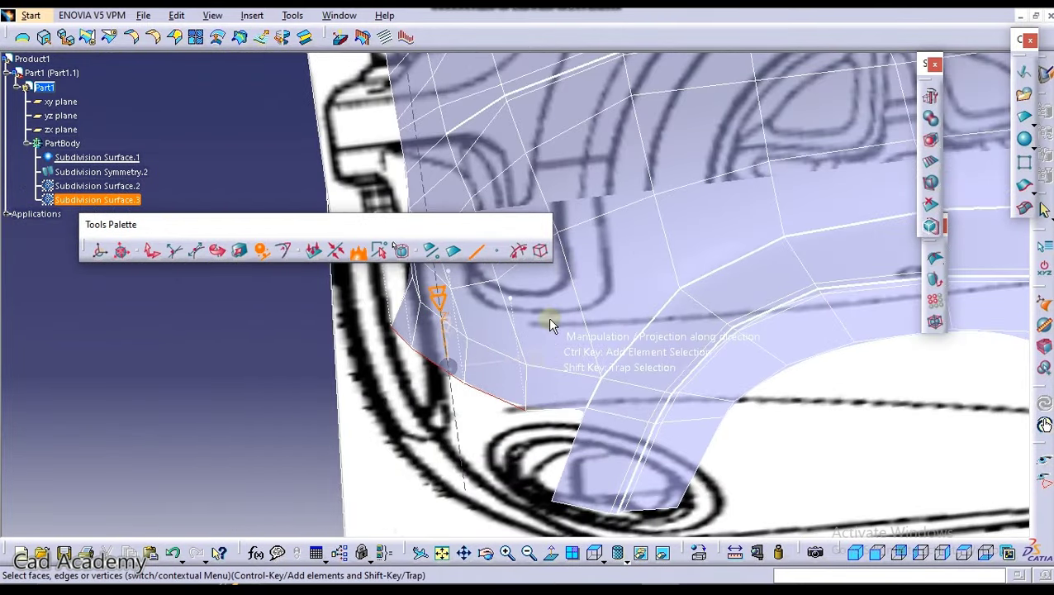
{"action": "key", "text": "Escape"}
Step: Customize the view mode to display edges and points, with all edges and all points shown
{"action": "middle_click_drag", "start_coordinate": [546, 356], "coordinate": [742, 299]}
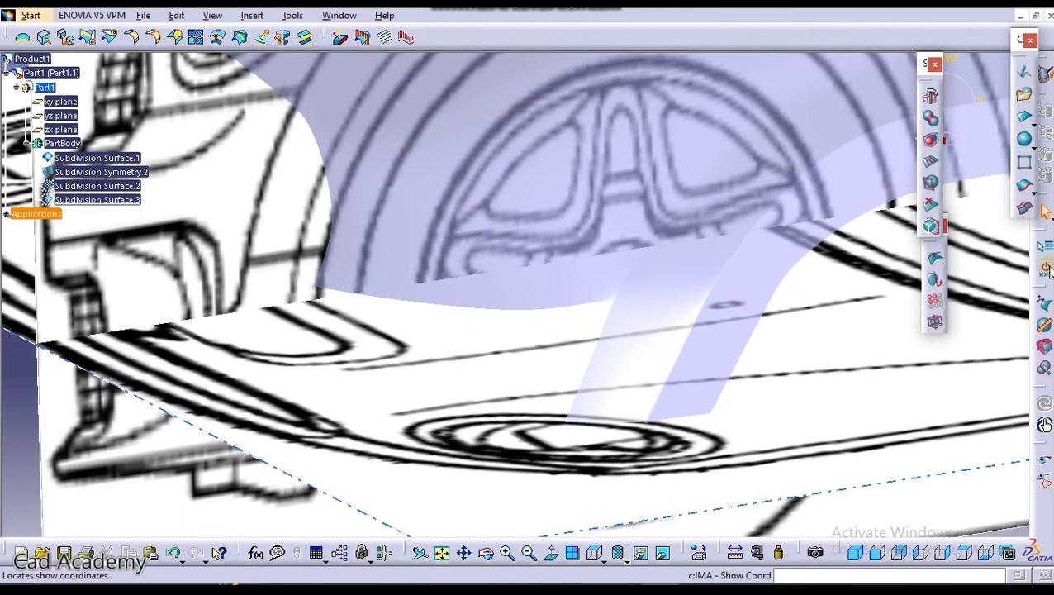
{"action": "left_click", "coordinate": [622, 557]}
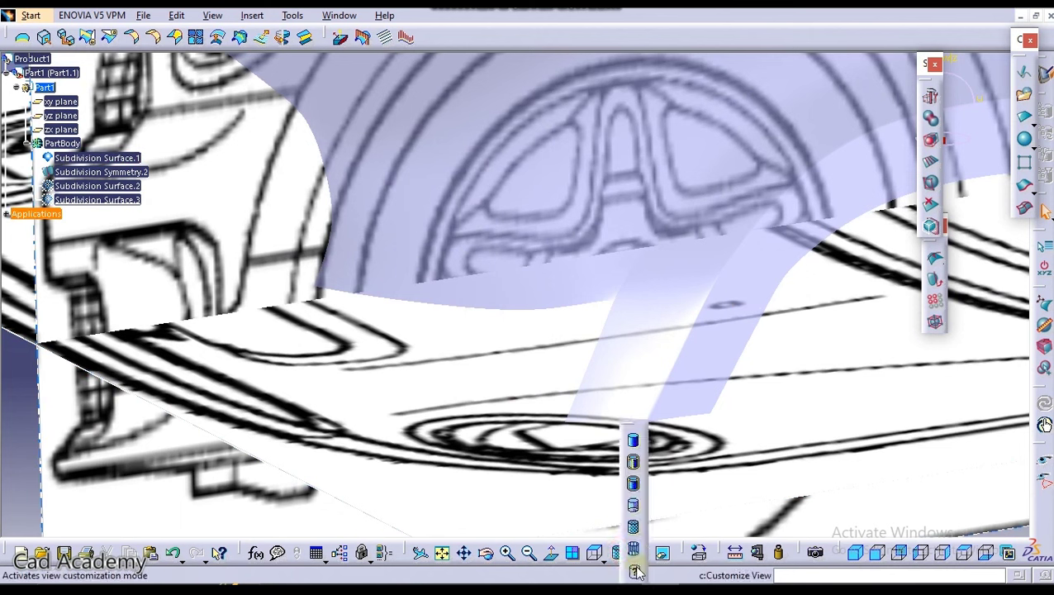
{"action": "left_click", "coordinate": [636, 570]}
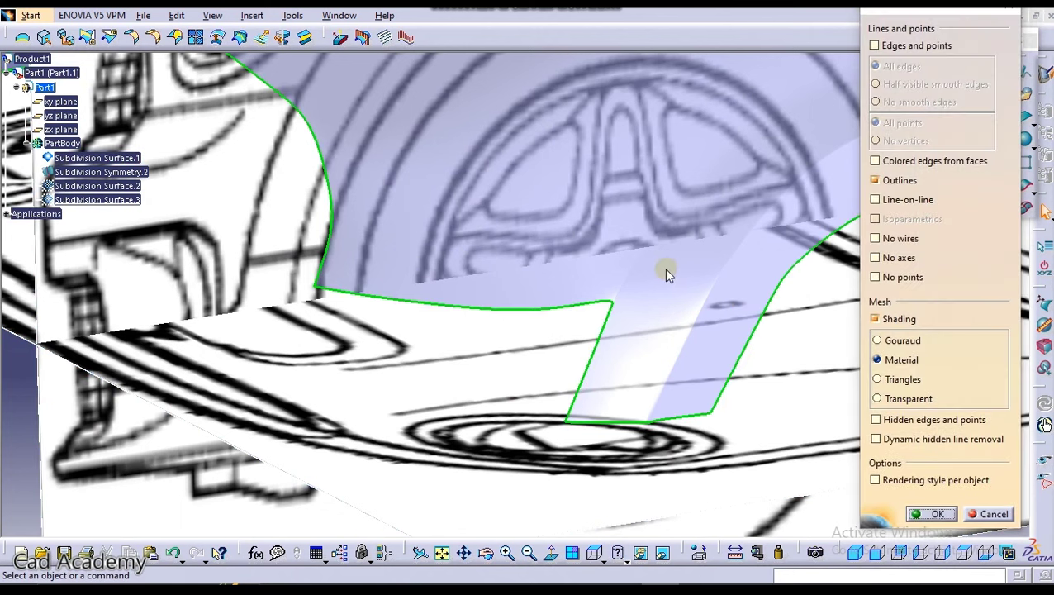
{"action": "left_click", "coordinate": [896, 48]}
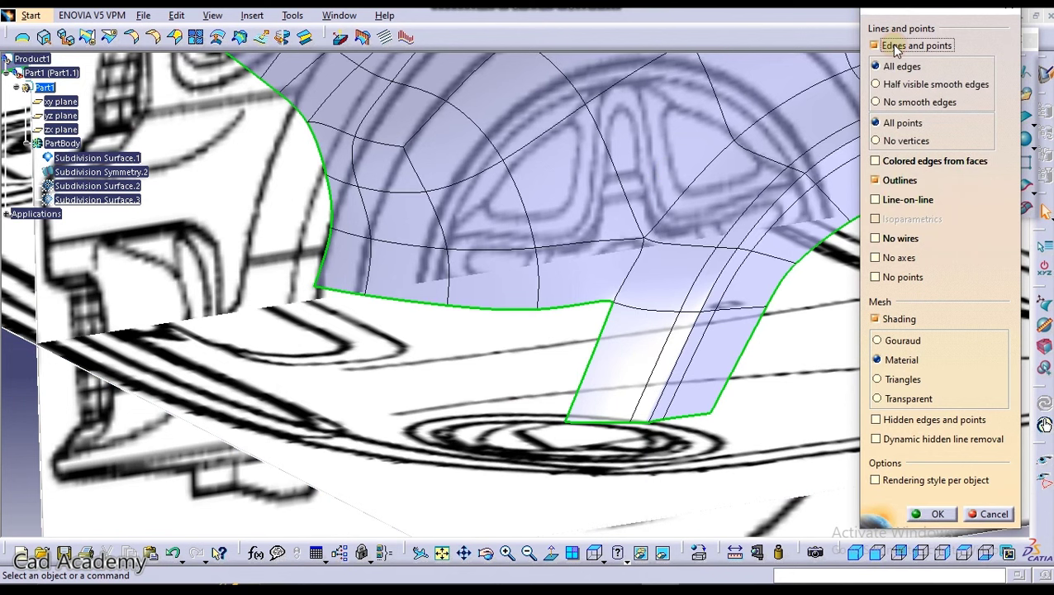
{"action": "left_click", "coordinate": [937, 514]}
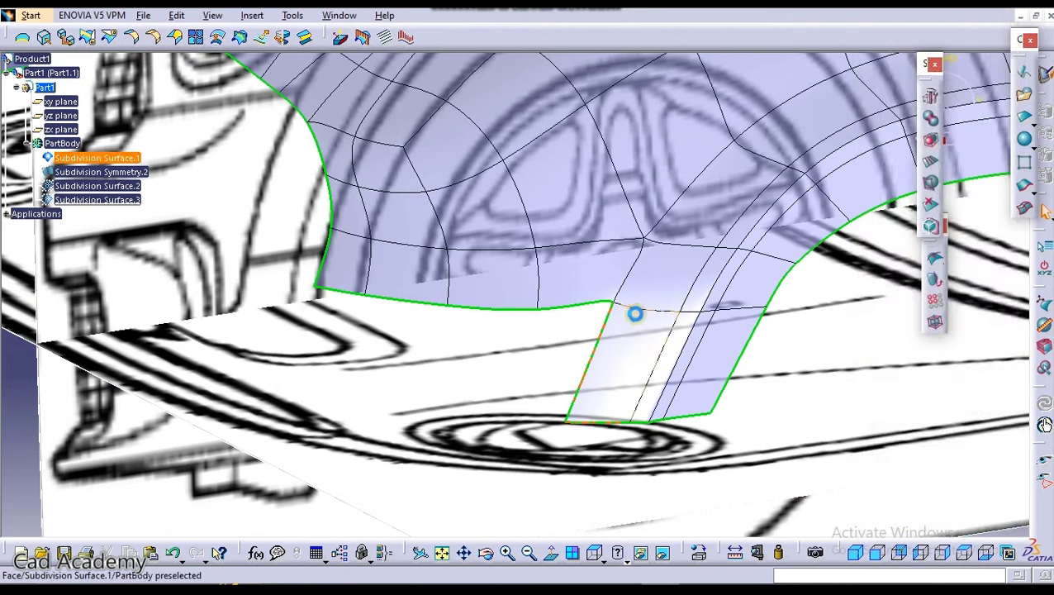
Step: Cut the faces of the fender's lower front leg crosswise from its front edge, with one section at a ratio of about 0.678
{"action": "middle_click_drag", "start_coordinate": [635, 313], "coordinate": [530, 306]}
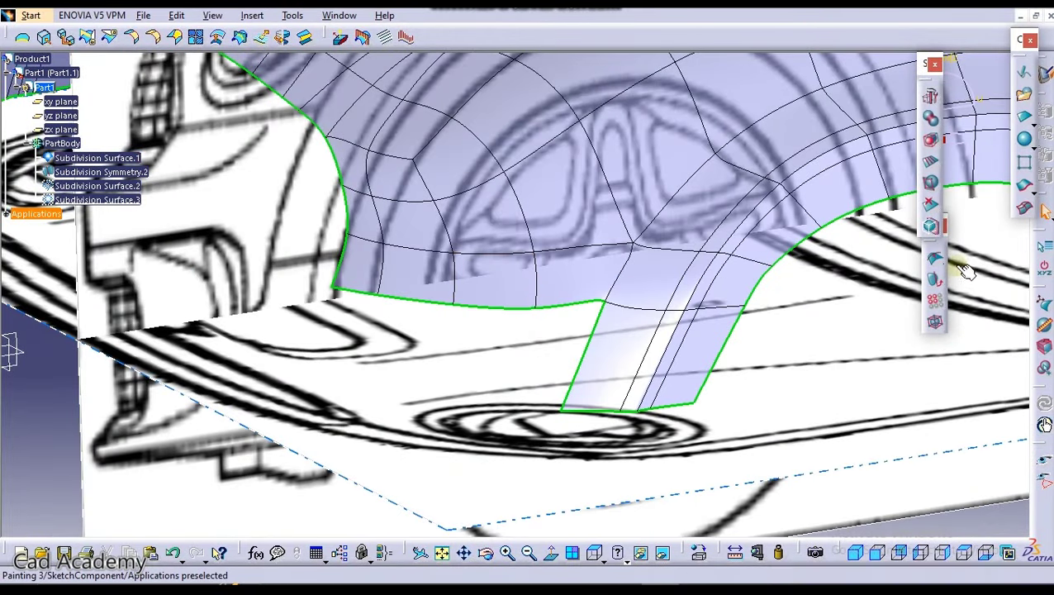
{"action": "left_click", "coordinate": [927, 170]}
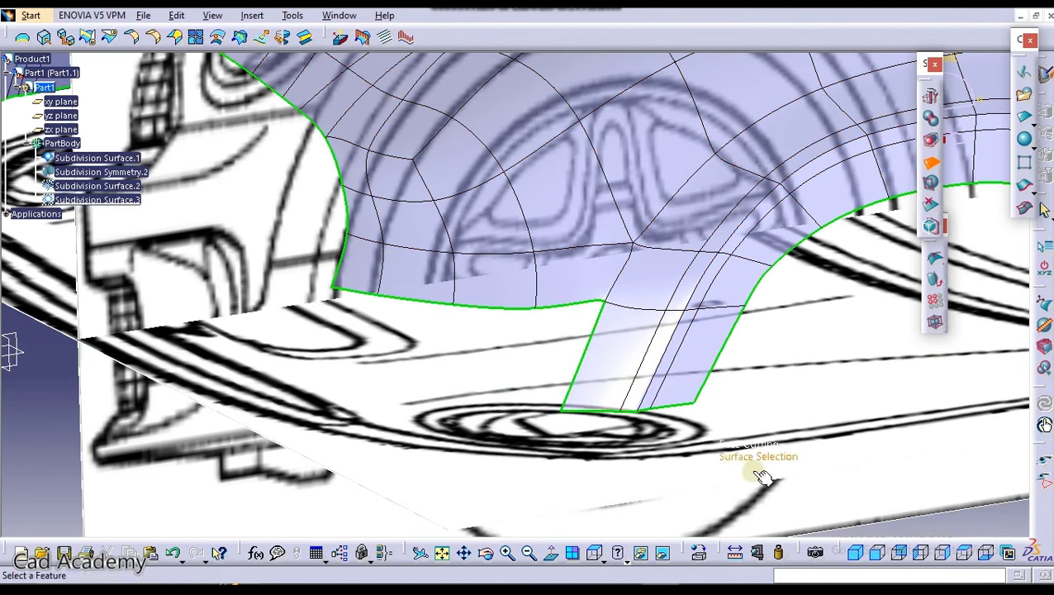
{"action": "left_click", "coordinate": [923, 553]}
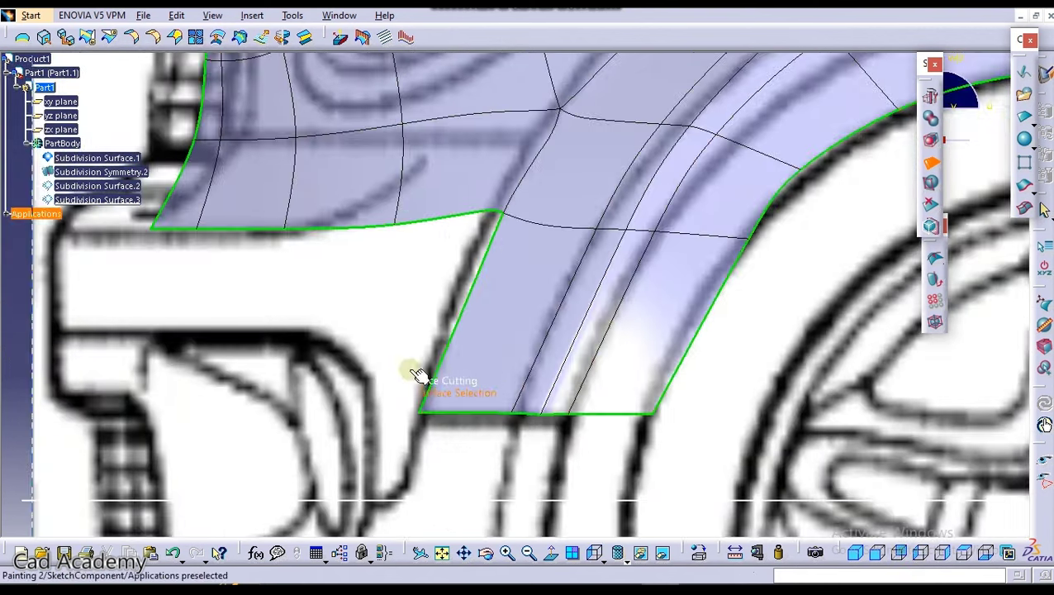
{"action": "left_click", "coordinate": [450, 351]}
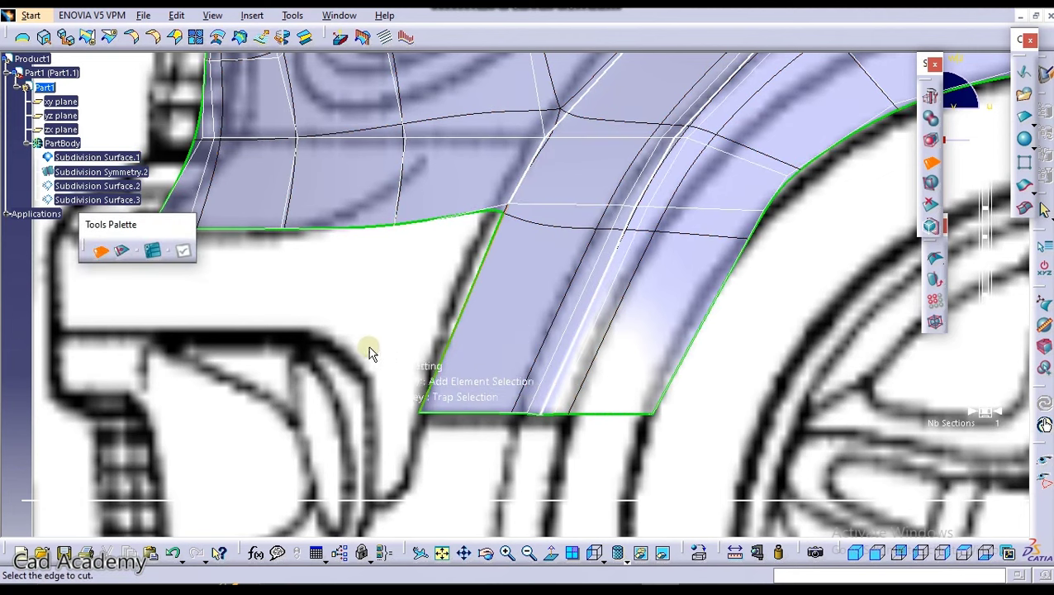
{"action": "left_click", "coordinate": [455, 351]}
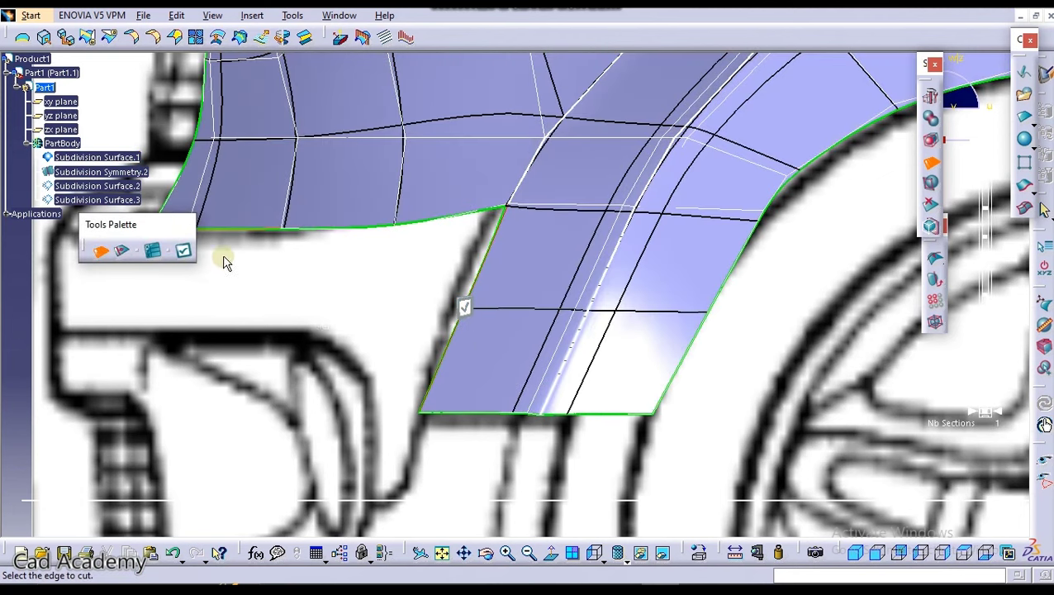
{"action": "left_click", "coordinate": [120, 254]}
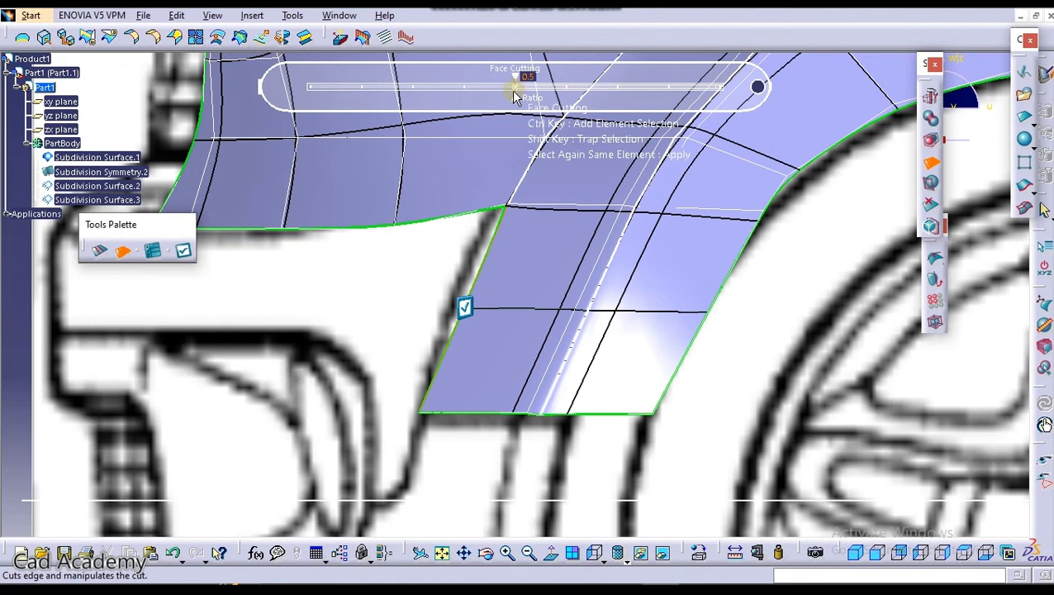
{"action": "left_click_drag", "start_coordinate": [515, 97], "coordinate": [606, 99]}
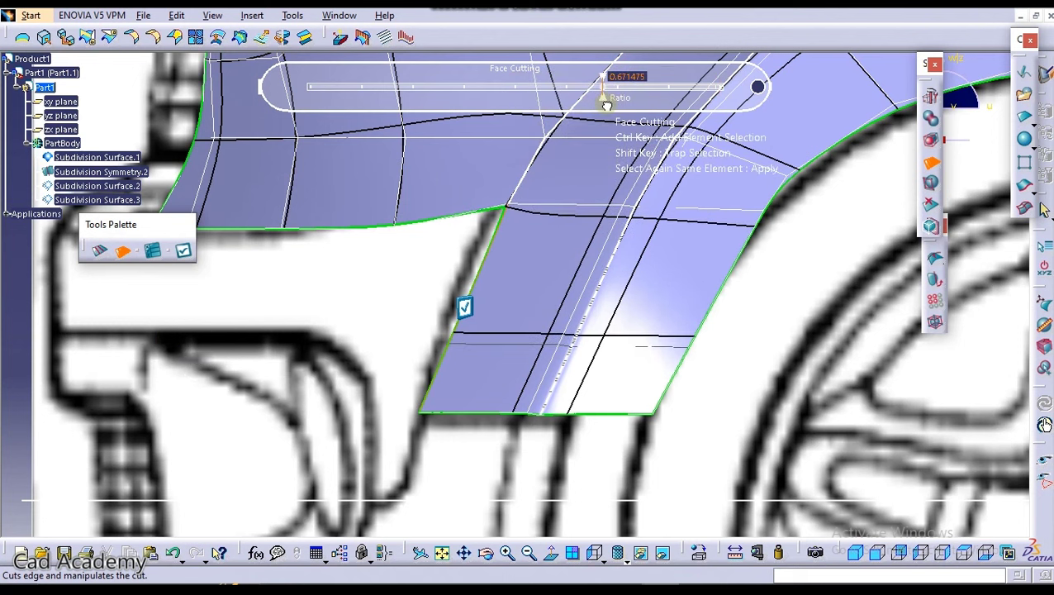
{"action": "left_click", "coordinate": [467, 308]}
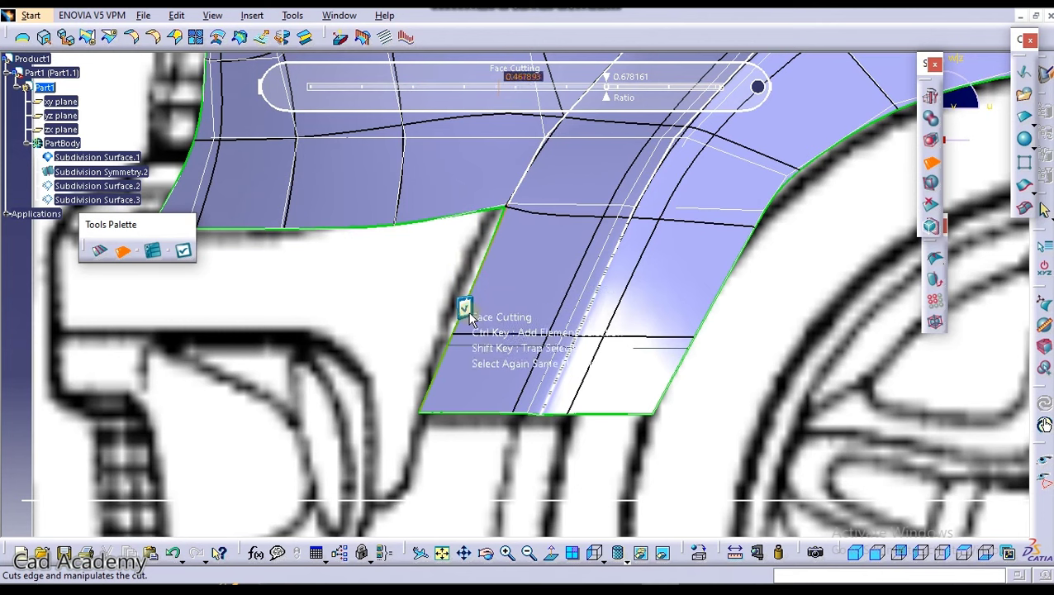
{"action": "left_click", "coordinate": [383, 294]}
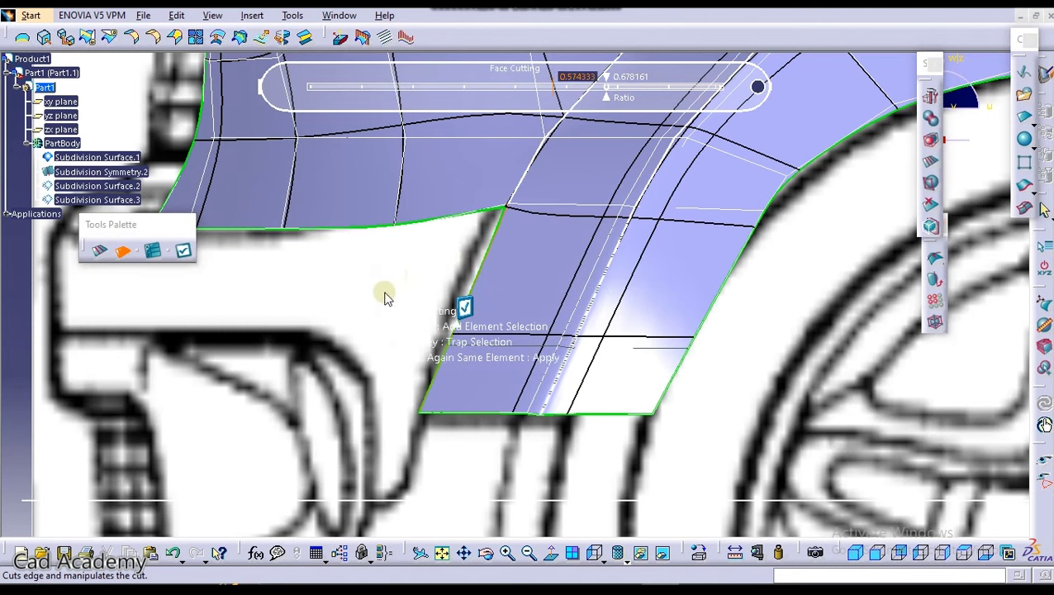
{"action": "left_click", "coordinate": [578, 328]}
Step: Extrude the edges along the fender's lower front border, together with the adjoining upper front edge of the leg, and apply the extrusion
{"action": "middle_click_drag", "start_coordinate": [442, 313], "coordinate": [583, 327]}
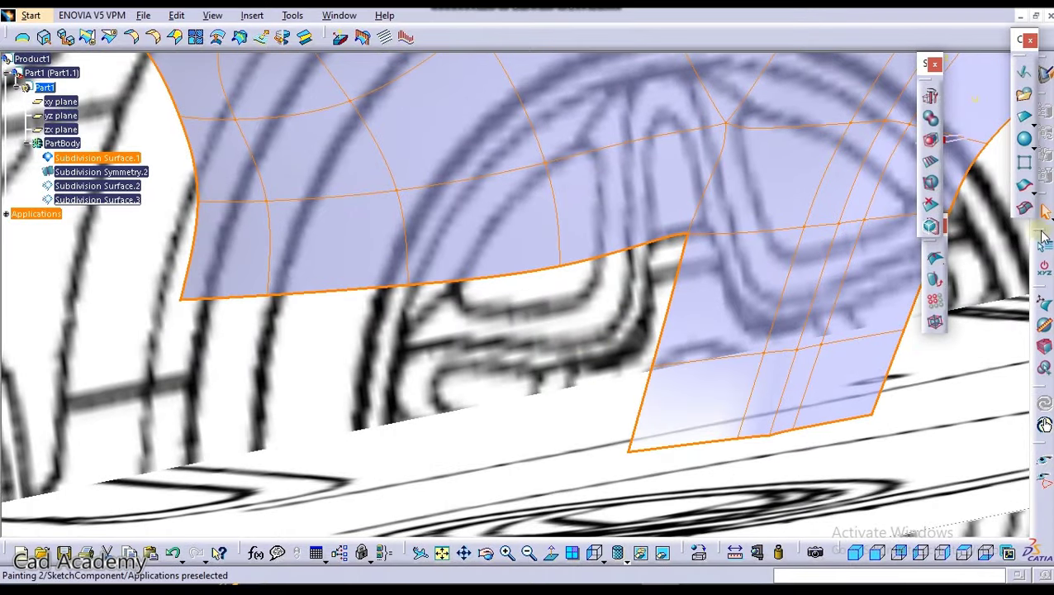
{"action": "left_click", "coordinate": [931, 140]}
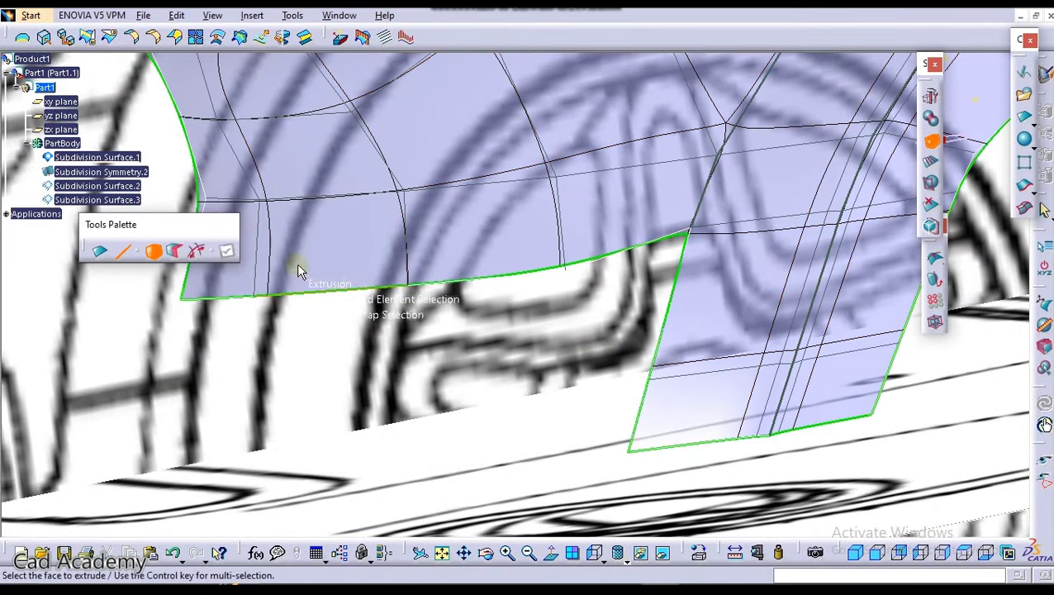
{"action": "left_click", "coordinate": [219, 296]}
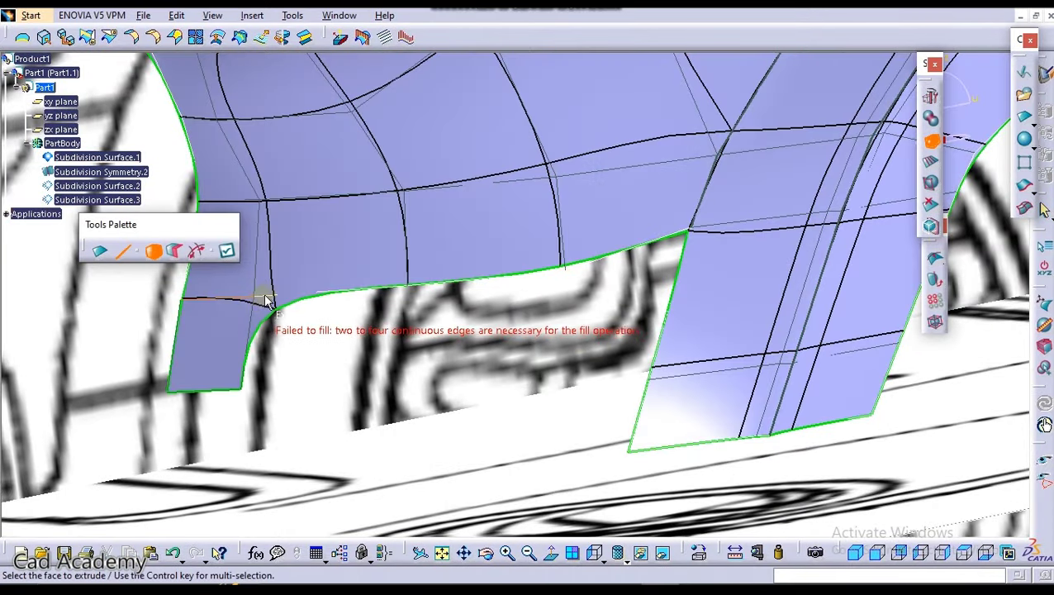
{"action": "left_click", "coordinate": [265, 298]}
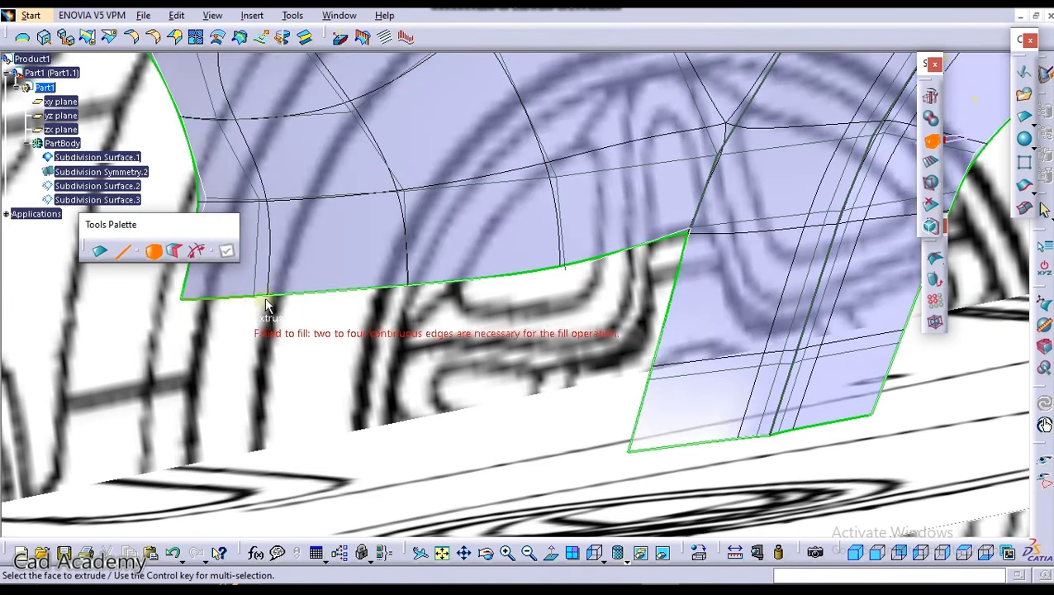
{"action": "left_click", "coordinate": [228, 298]}
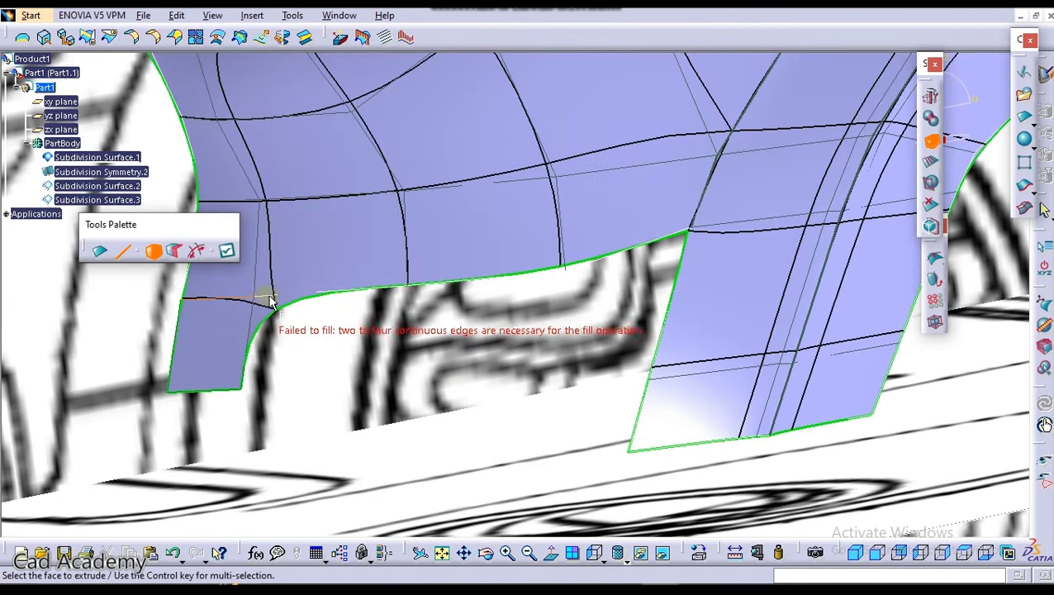
{"action": "middle_click_drag", "start_coordinate": [516, 279], "coordinate": [500, 363]}
{"action": "left_click", "coordinate": [340, 347]}
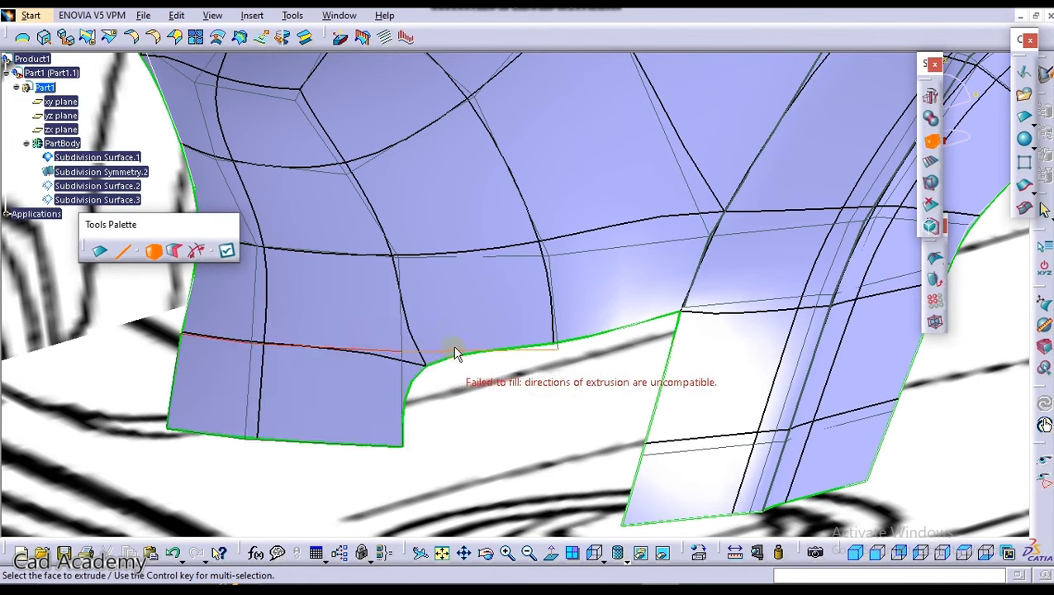
{"action": "left_click", "coordinate": [455, 350]}
{"action": "left_click", "coordinate": [607, 332]}
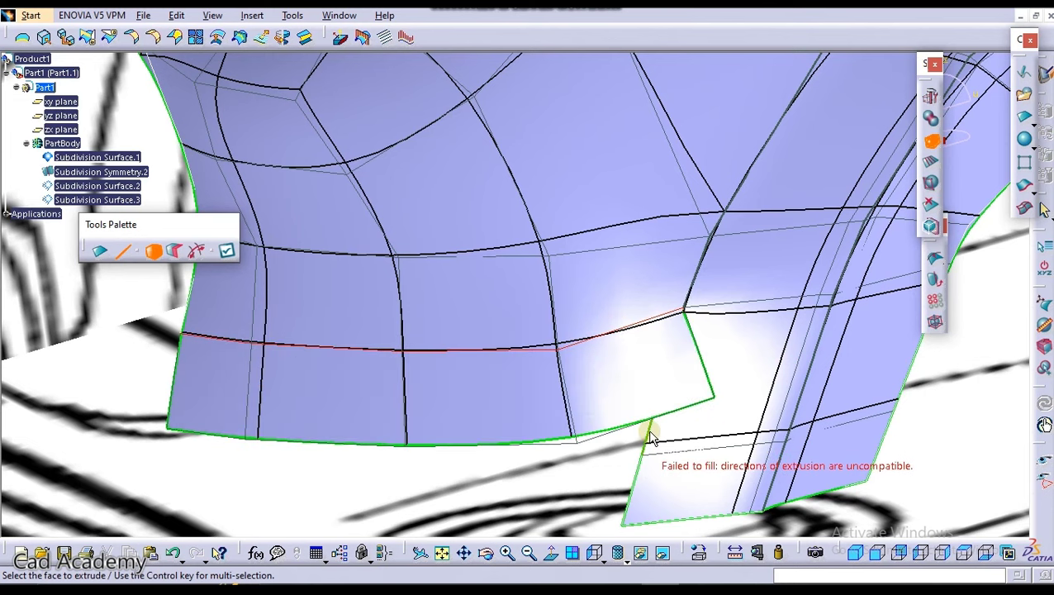
{"action": "left_click", "coordinate": [650, 433]}
{"action": "middle_click_drag", "start_coordinate": [624, 400], "coordinate": [606, 328]}
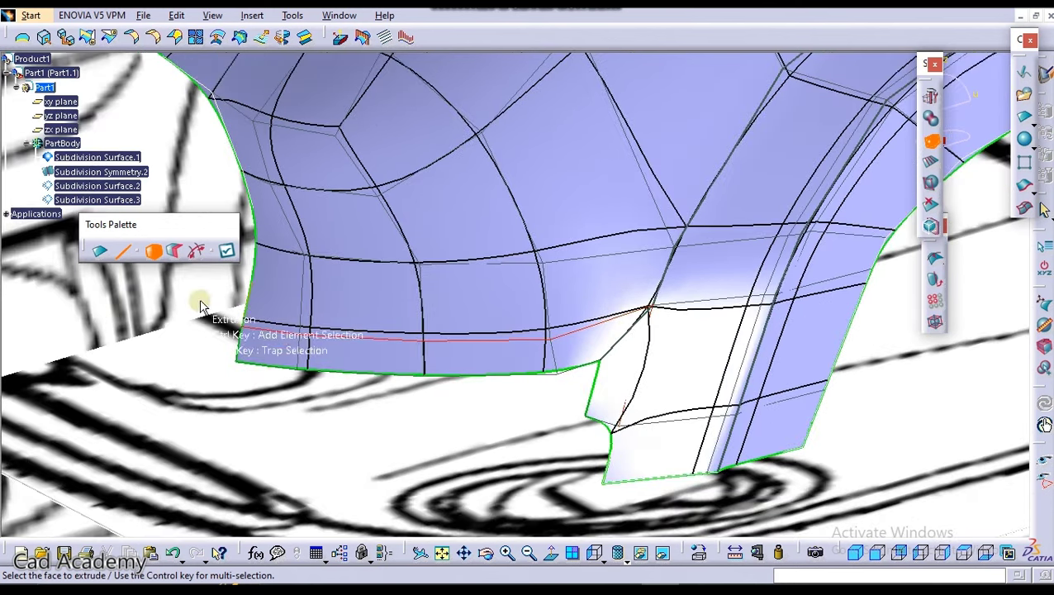
{"action": "left_click", "coordinate": [227, 251]}
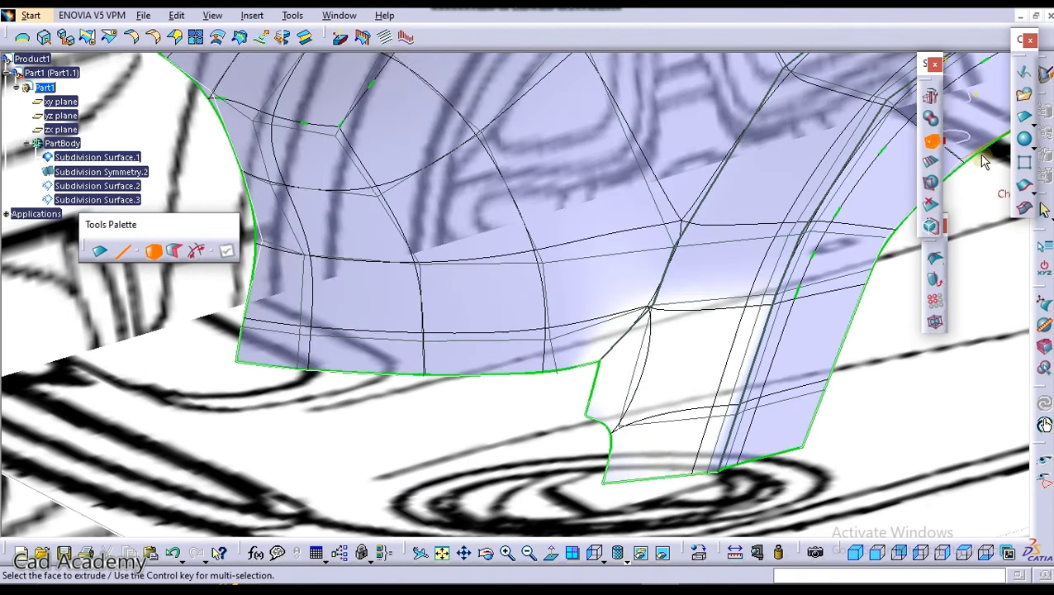
Step: Merge the vertices at the corner between the extruded strip and the leg's front edge to close the notch
{"action": "left_click", "coordinate": [929, 95]}
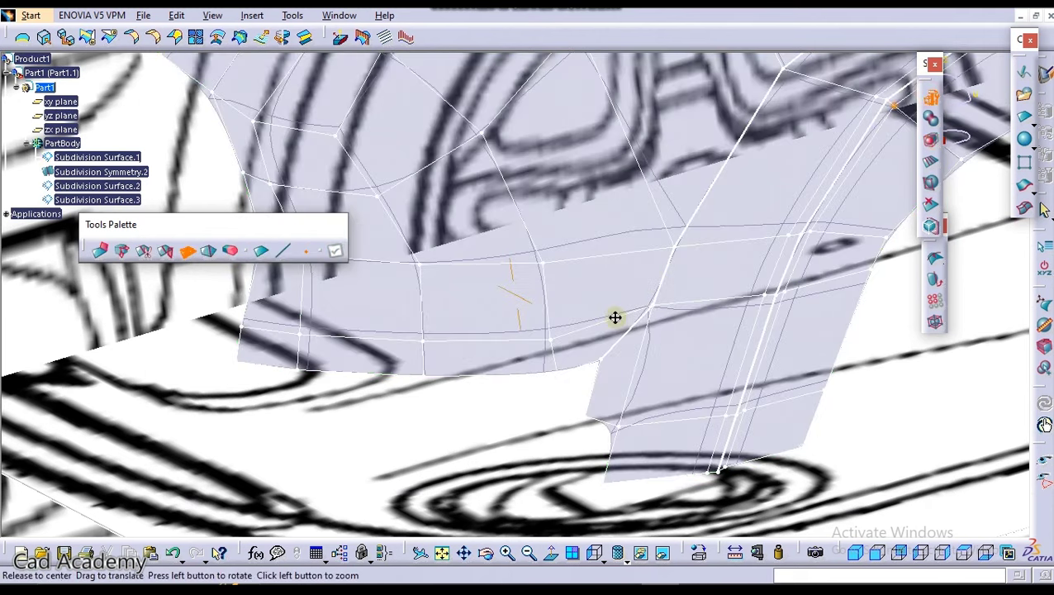
{"action": "middle_click_drag", "start_coordinate": [614, 317], "coordinate": [580, 208]}
{"action": "left_click", "coordinate": [573, 321]}
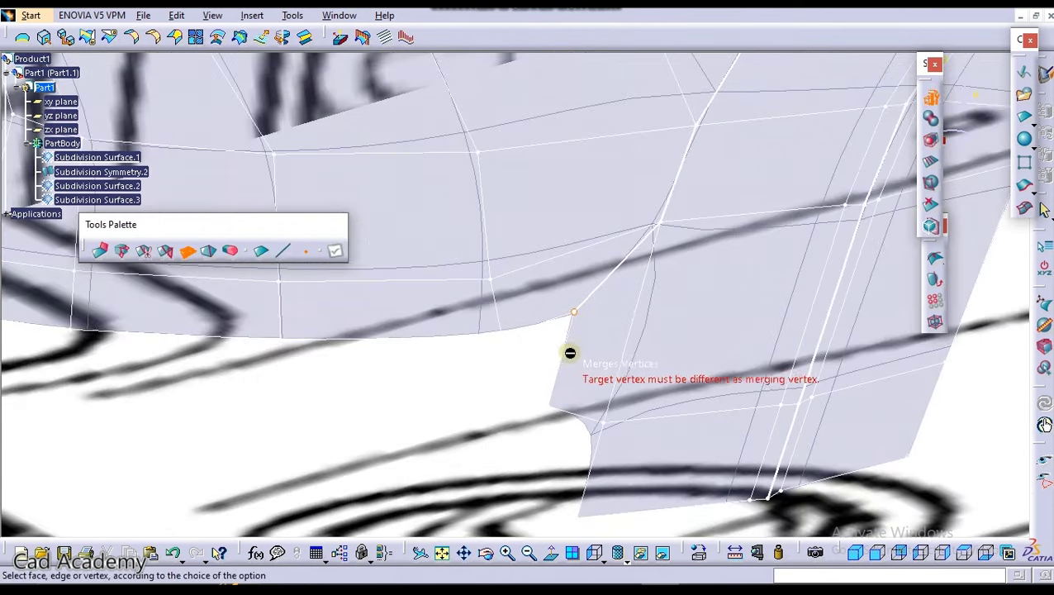
{"action": "left_click", "coordinate": [552, 373]}
{"action": "left_click", "coordinate": [550, 406]}
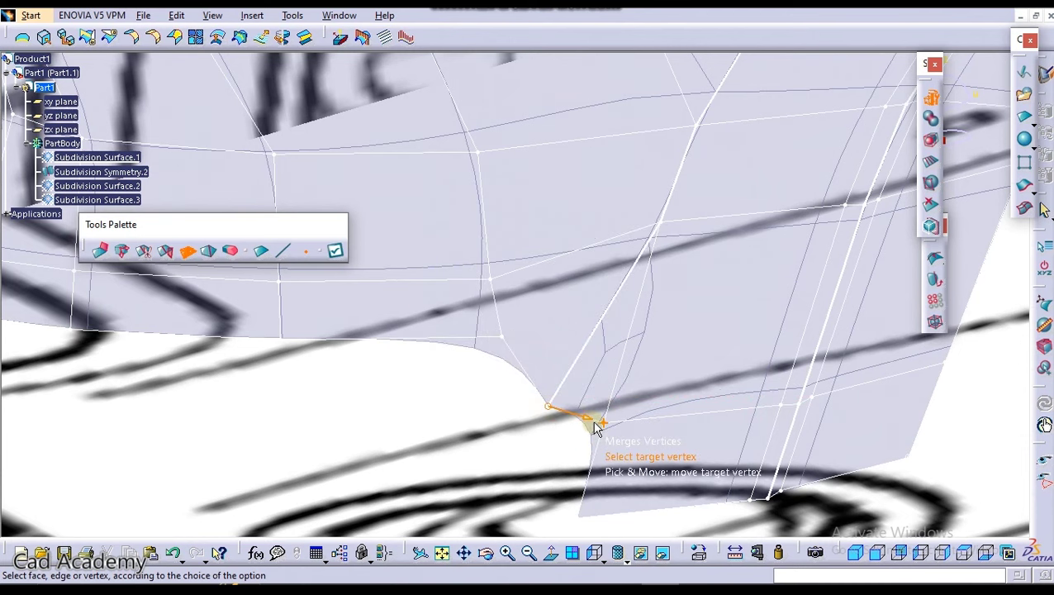
{"action": "left_click", "coordinate": [595, 422]}
{"action": "middle_click_drag", "start_coordinate": [531, 348], "coordinate": [546, 408]}
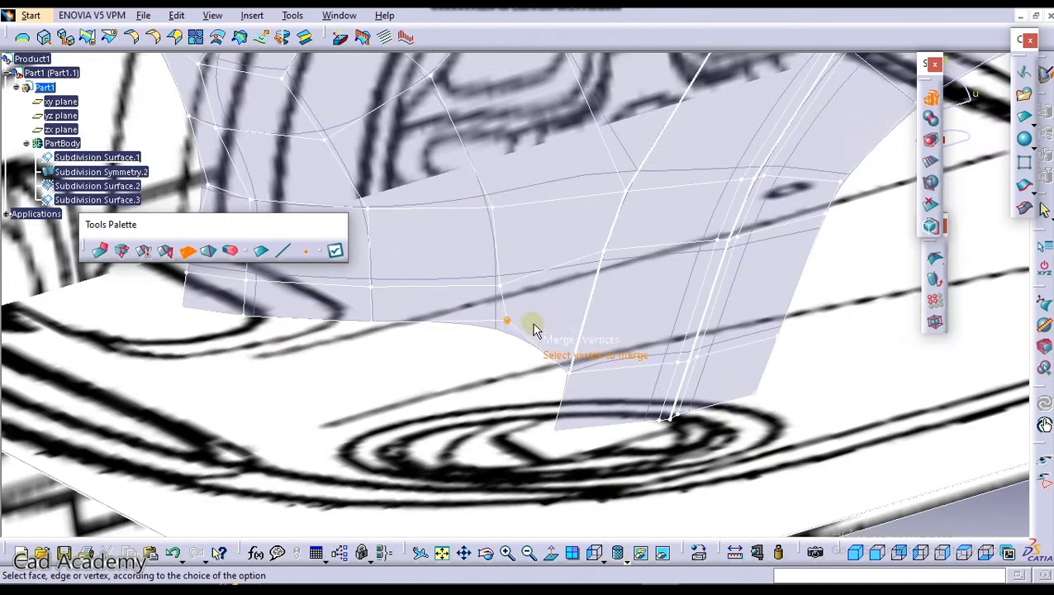
{"action": "middle_click_drag", "start_coordinate": [521, 325], "coordinate": [600, 313]}
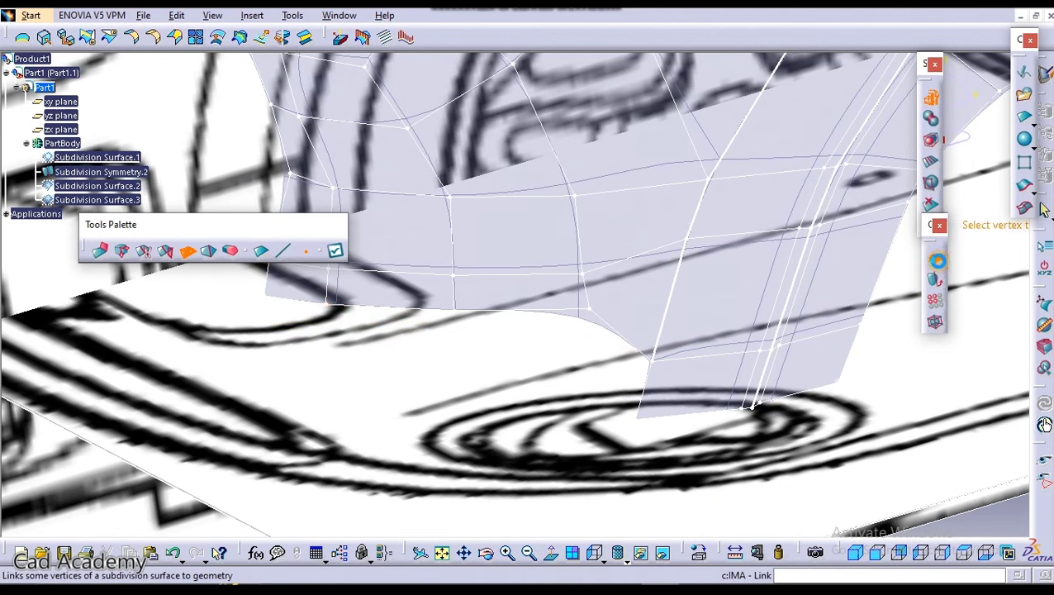
Step: Translate the extruded strip's three lower edges downwards along Z to the bumper line in the side blueprint
{"action": "left_click", "coordinate": [937, 261]}
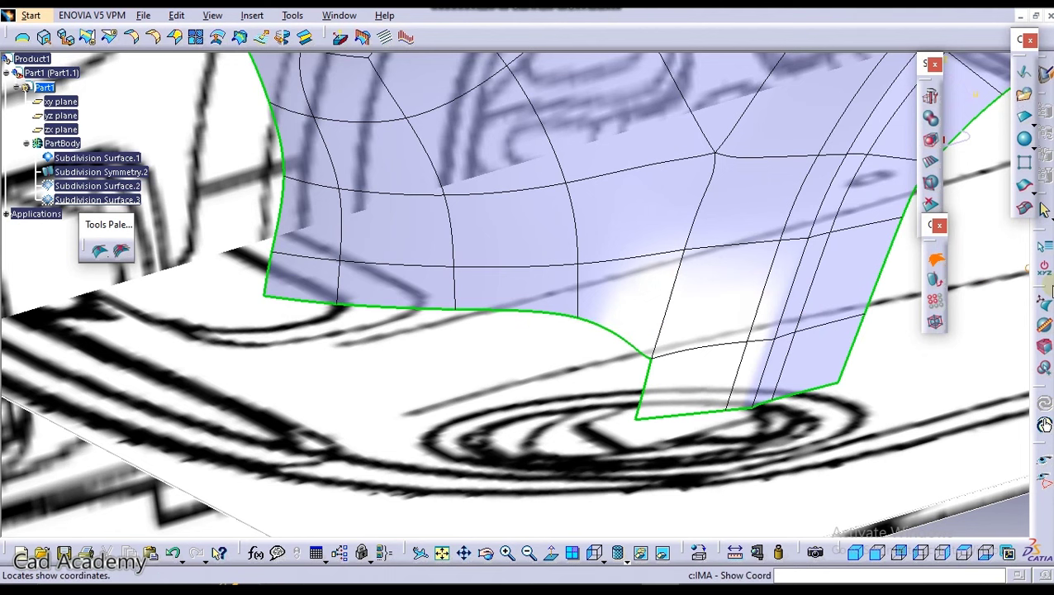
{"action": "left_click", "coordinate": [1048, 305]}
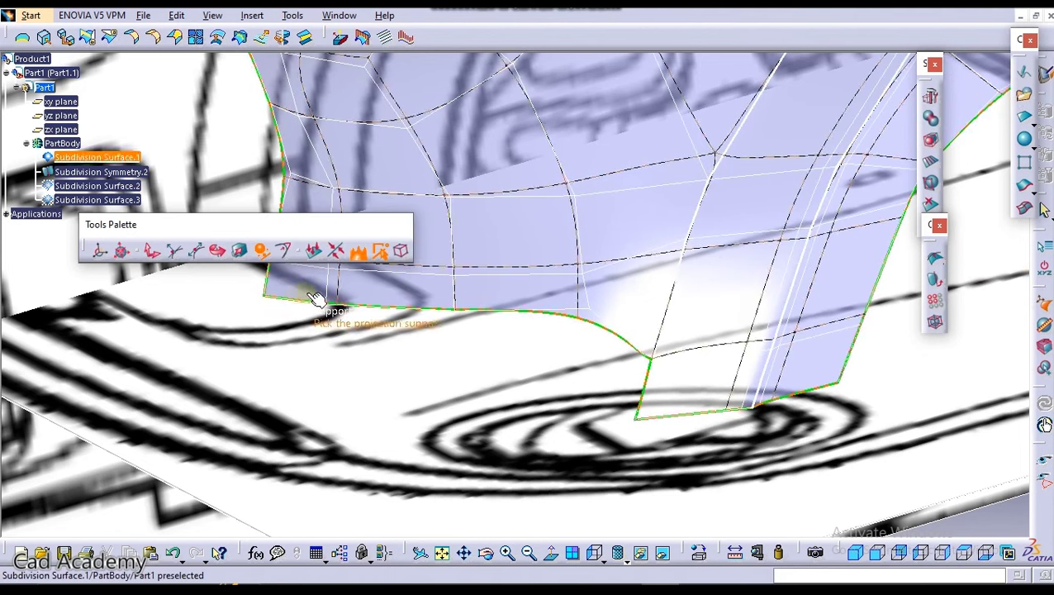
{"action": "left_click", "coordinate": [153, 251]}
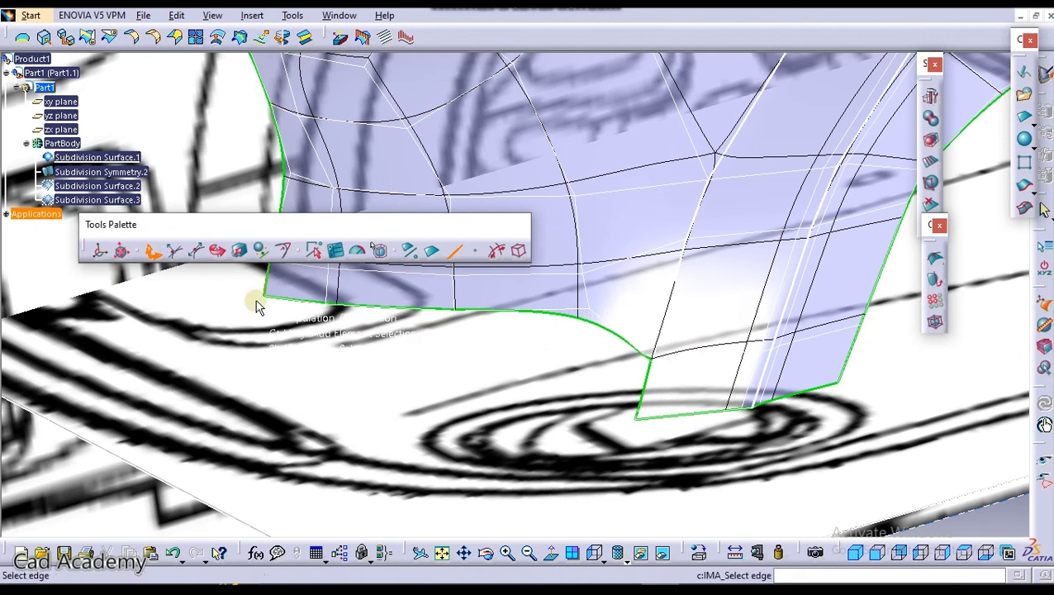
{"action": "left_click", "coordinate": [291, 298]}
{"action": "left_click", "coordinate": [382, 308], "text": "ctrl"}
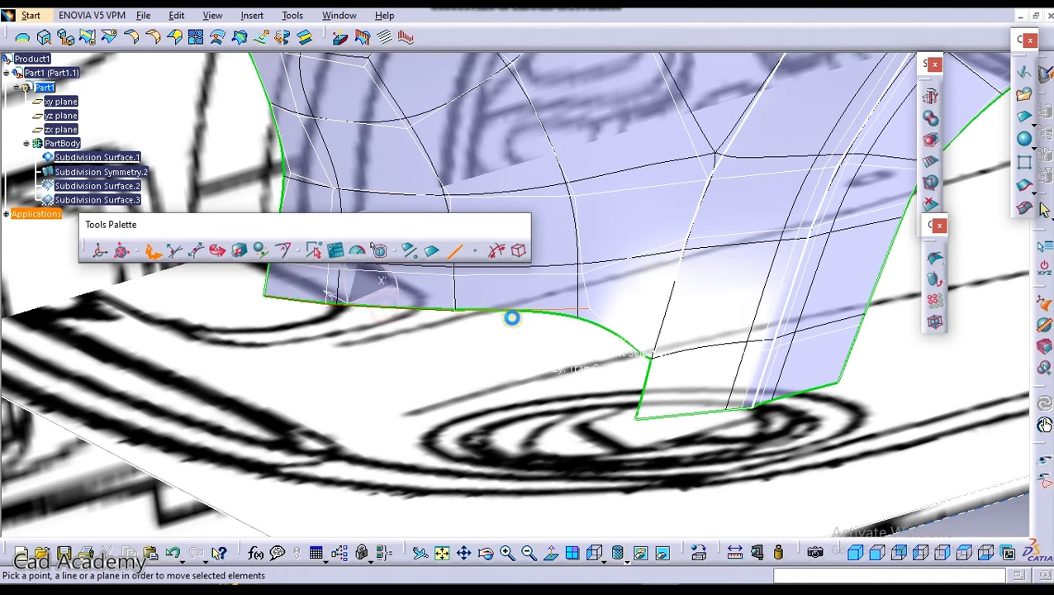
{"action": "left_click", "coordinate": [516, 314], "text": "ctrl"}
{"action": "middle_click_drag", "start_coordinate": [413, 336], "coordinate": [444, 369]}
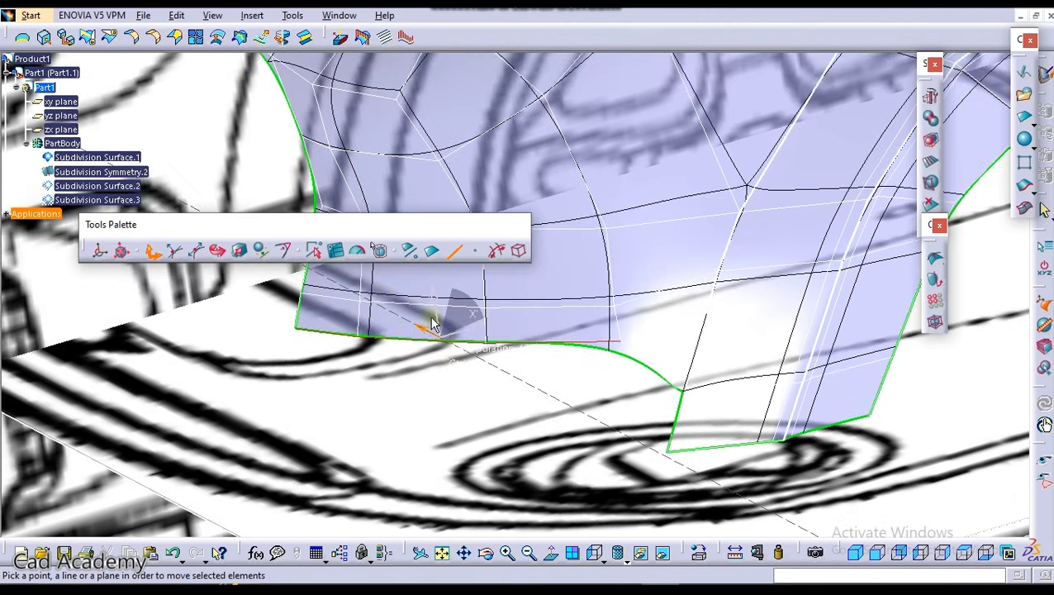
{"action": "left_click", "coordinate": [920, 551]}
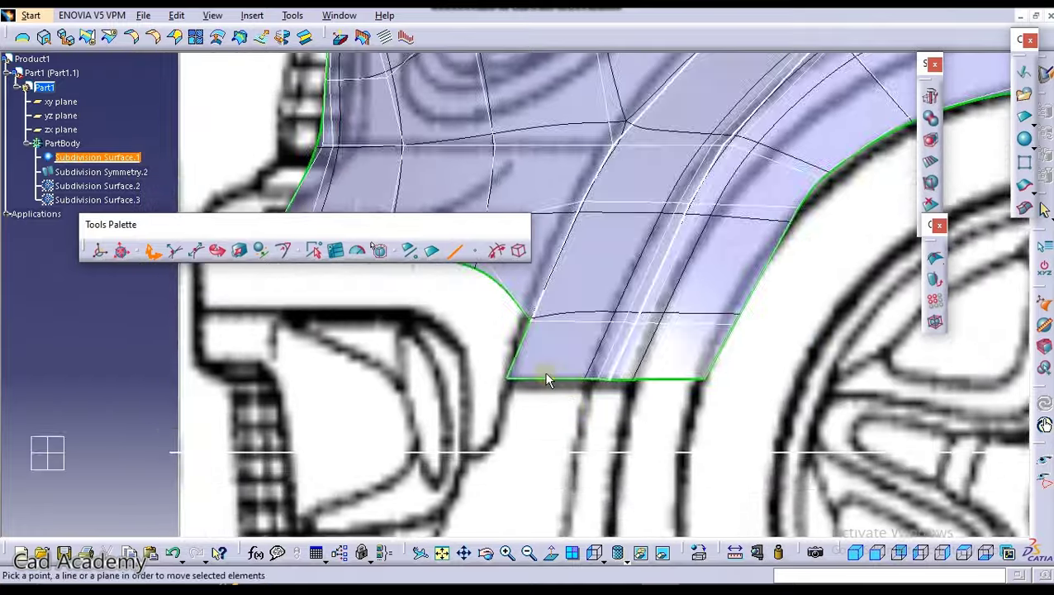
{"action": "middle_click_drag", "start_coordinate": [546, 378], "coordinate": [669, 498]}
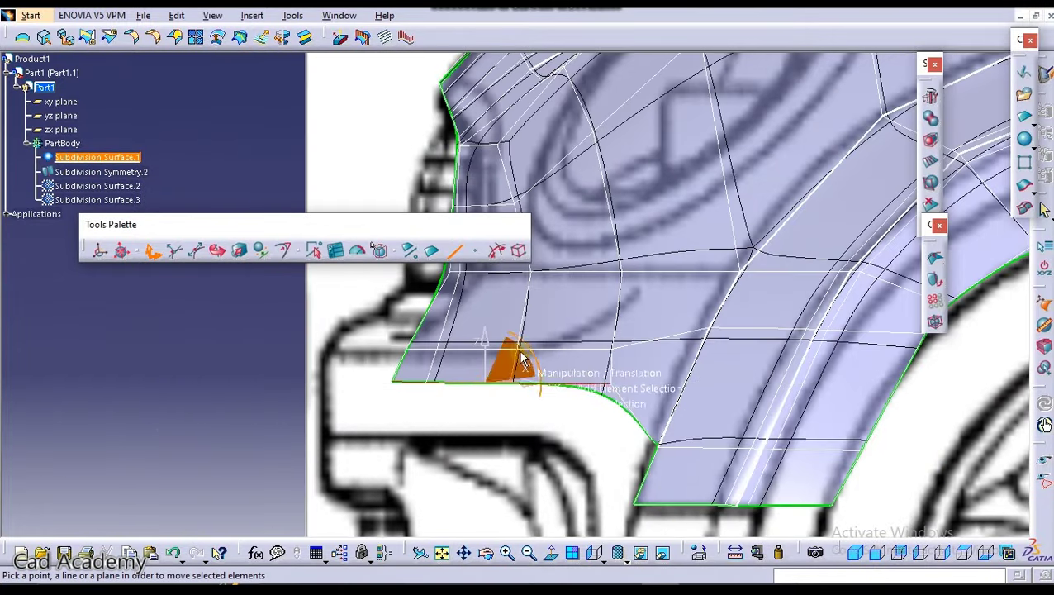
{"action": "left_click_drag", "start_coordinate": [488, 354], "coordinate": [505, 399]}
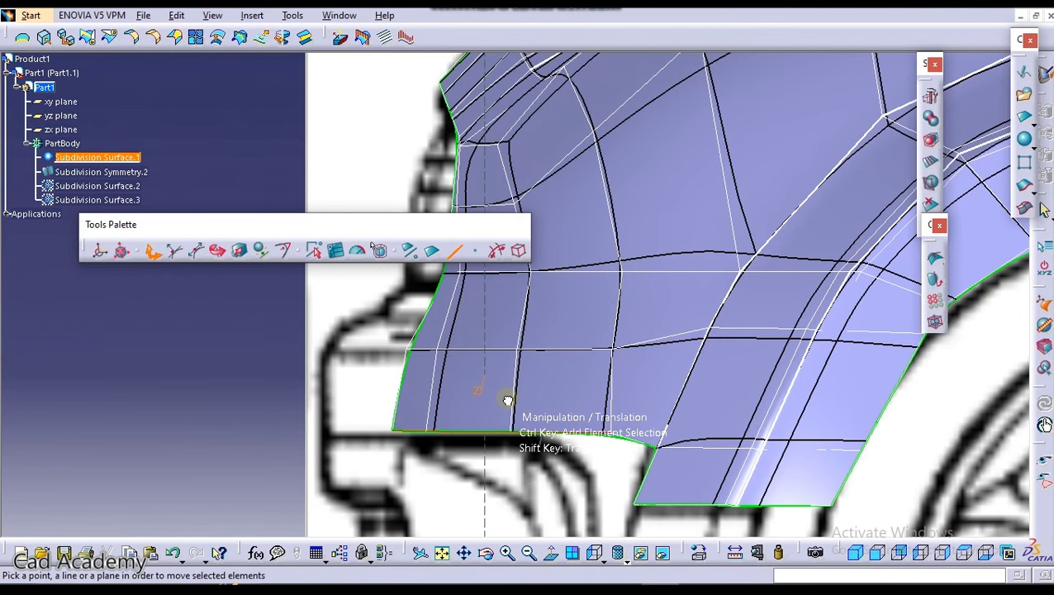
{"action": "middle_click_drag", "start_coordinate": [738, 407], "coordinate": [568, 325]}
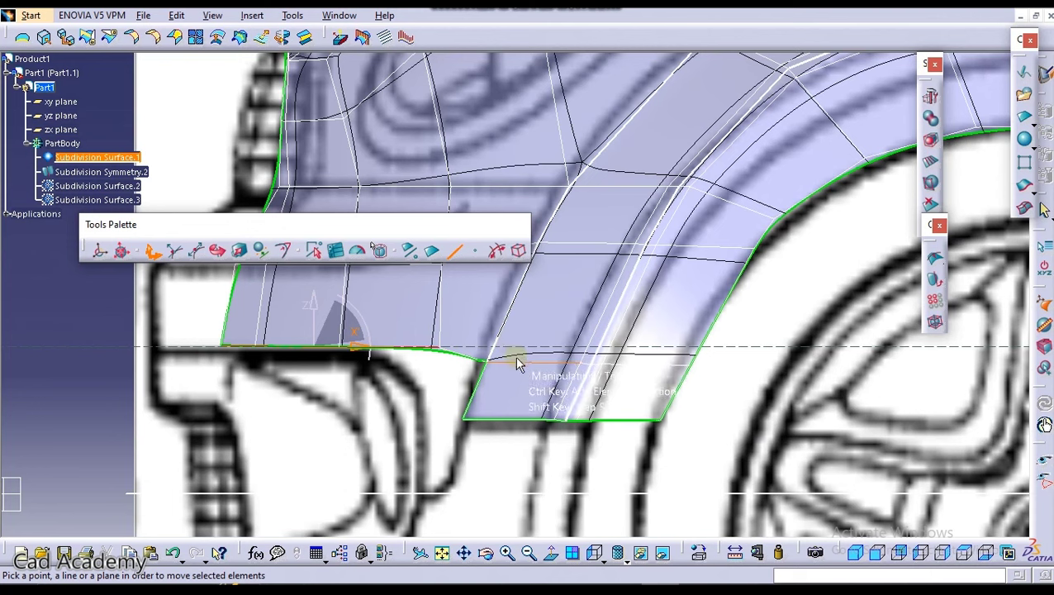
{"action": "middle_click_drag", "start_coordinate": [502, 356], "coordinate": [562, 303]}
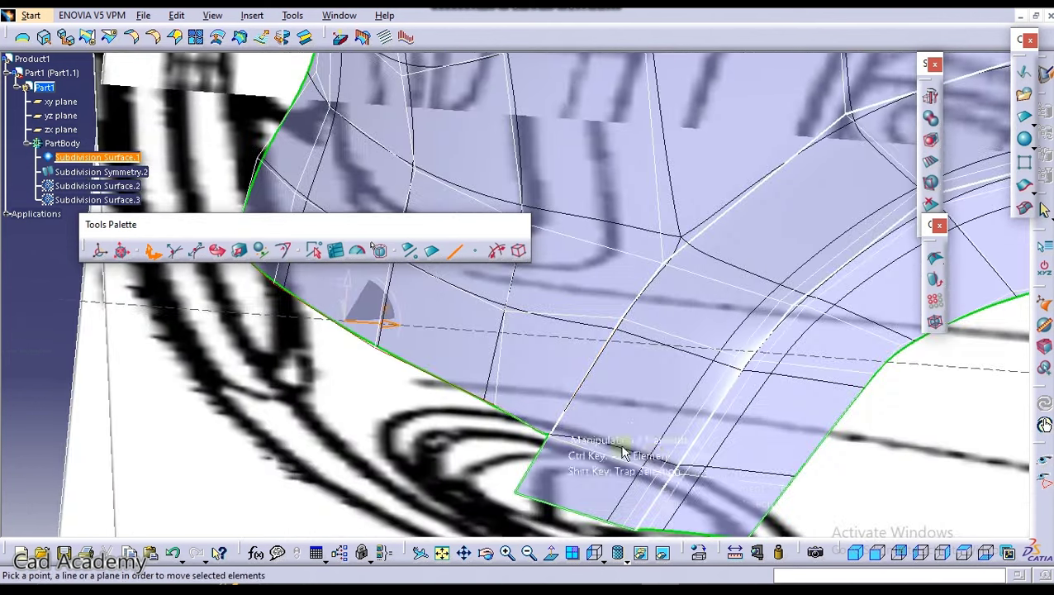
{"action": "middle_click_drag", "start_coordinate": [623, 452], "coordinate": [701, 410]}
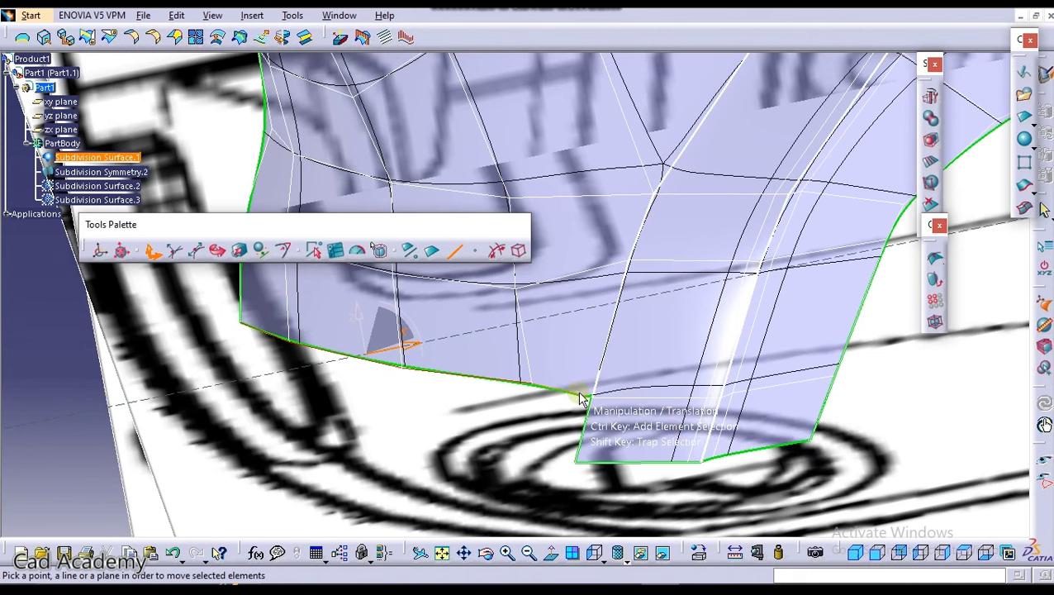
{"action": "key", "text": "Escape"}
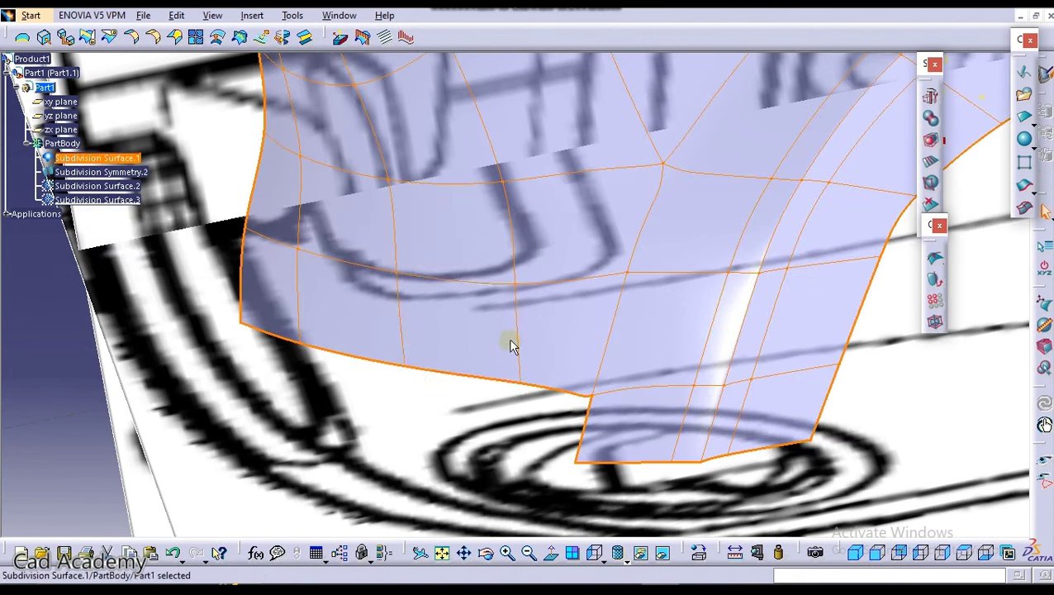
Step: Align the three faces of the extruded strip along the fender's lower front border using alignment on a plane
{"action": "mouse_move", "coordinate": [509, 339]}
{"action": "middle_mouse_down"}
{"action": "mouse_move", "coordinate": [501, 344]}
{"action": "mouse_move", "coordinate": [525, 386]}
{"action": "mouse_move", "coordinate": [515, 319]}
{"action": "mouse_move", "coordinate": [535, 310]}
{"action": "mouse_move", "coordinate": [519, 346]}
{"action": "middle_mouse_up"}
{"action": "double_click", "coordinate": [344, 278]}
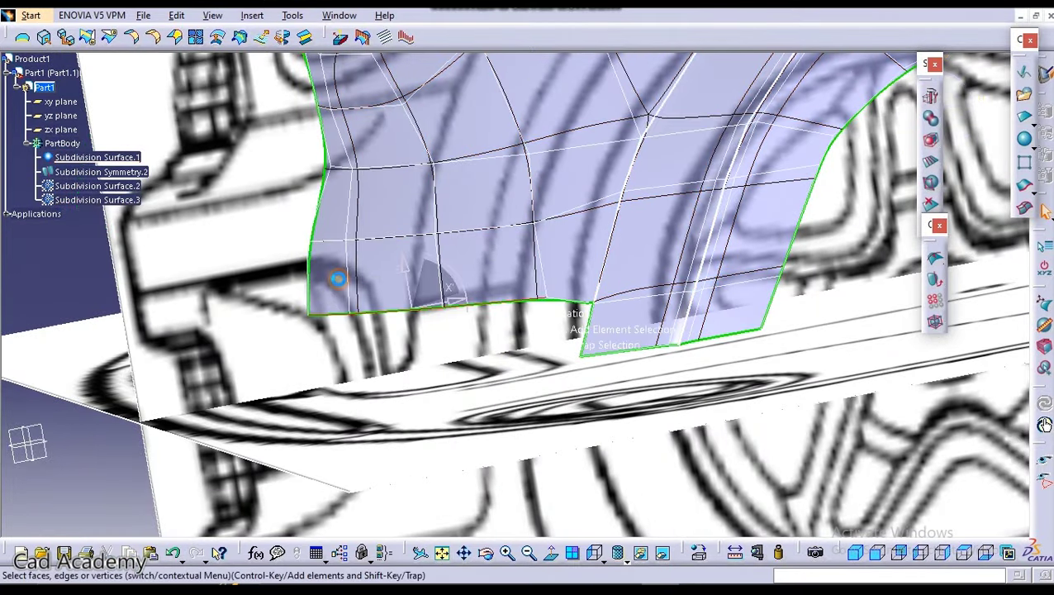
{"action": "middle_click_drag", "start_coordinate": [516, 302], "coordinate": [526, 395]}
{"action": "left_click", "coordinate": [432, 251]}
{"action": "left_click", "coordinate": [341, 368]}
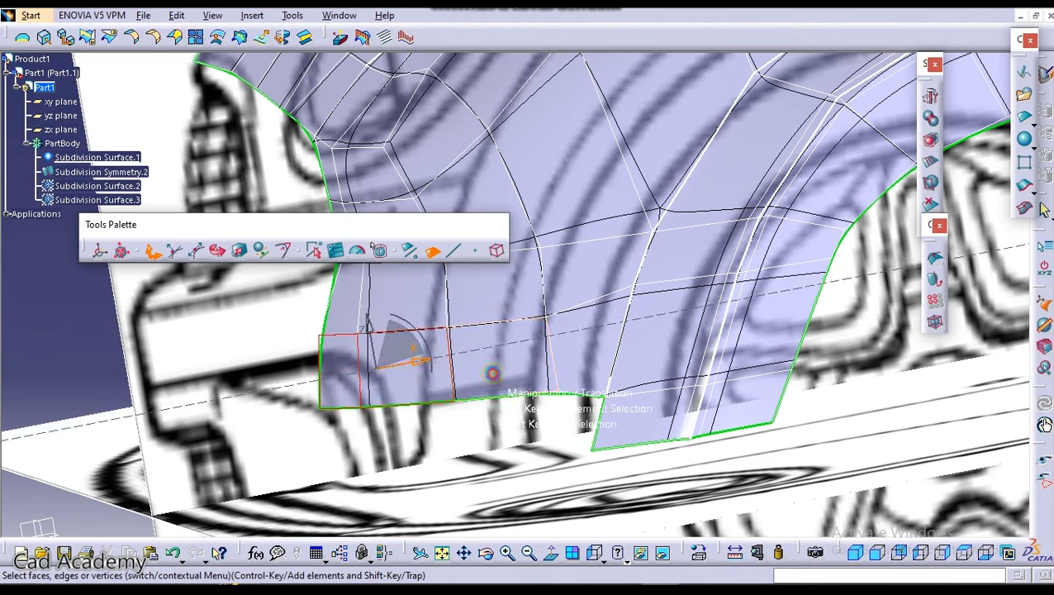
{"action": "middle_click_drag", "start_coordinate": [491, 371], "coordinate": [446, 399]}
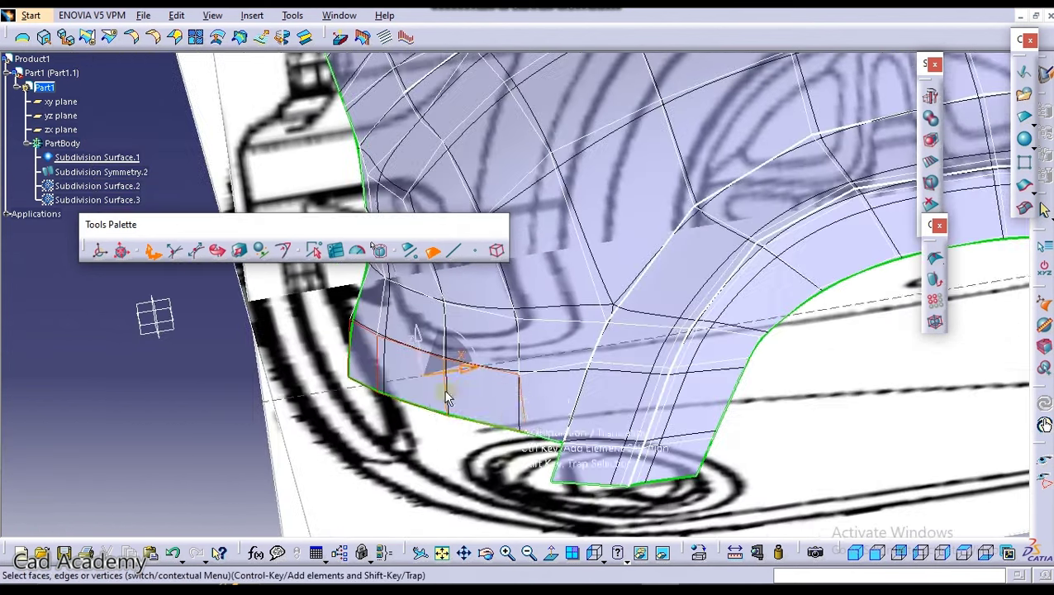
{"action": "left_click", "coordinate": [259, 245]}
{"action": "left_click", "coordinate": [362, 254]}
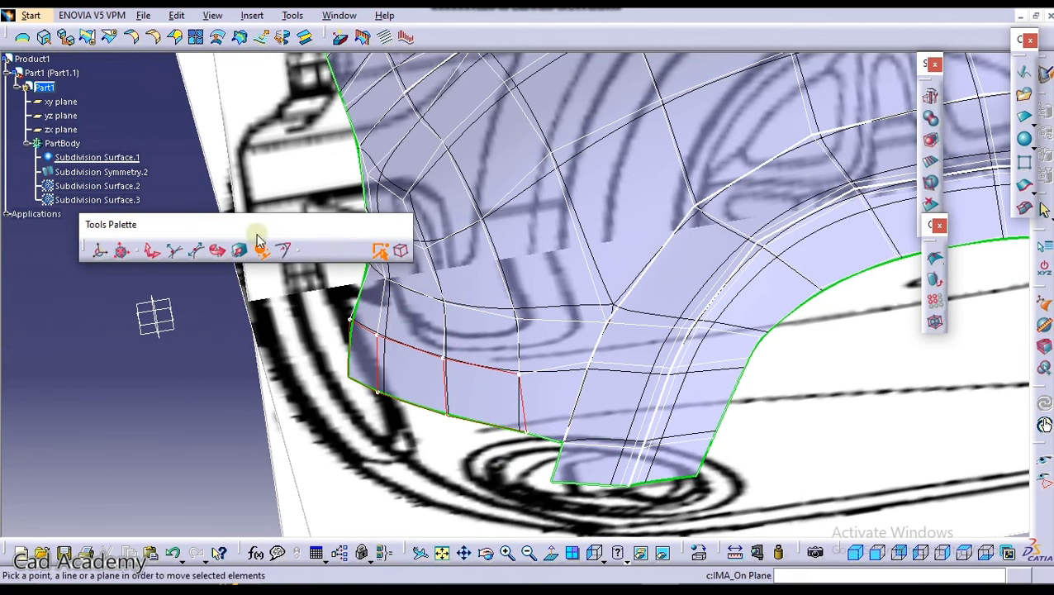
{"action": "left_click", "coordinate": [113, 206]}
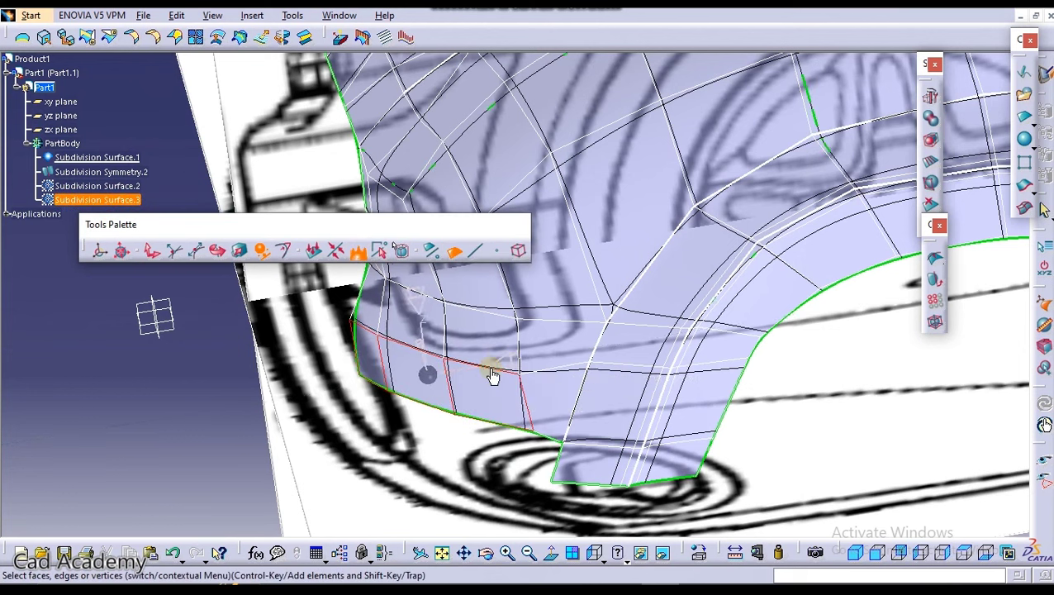
{"action": "left_click", "coordinate": [418, 300]}
{"action": "key", "text": "Escape"}
{"action": "middle_click_drag", "start_coordinate": [439, 369], "coordinate": [486, 351]}
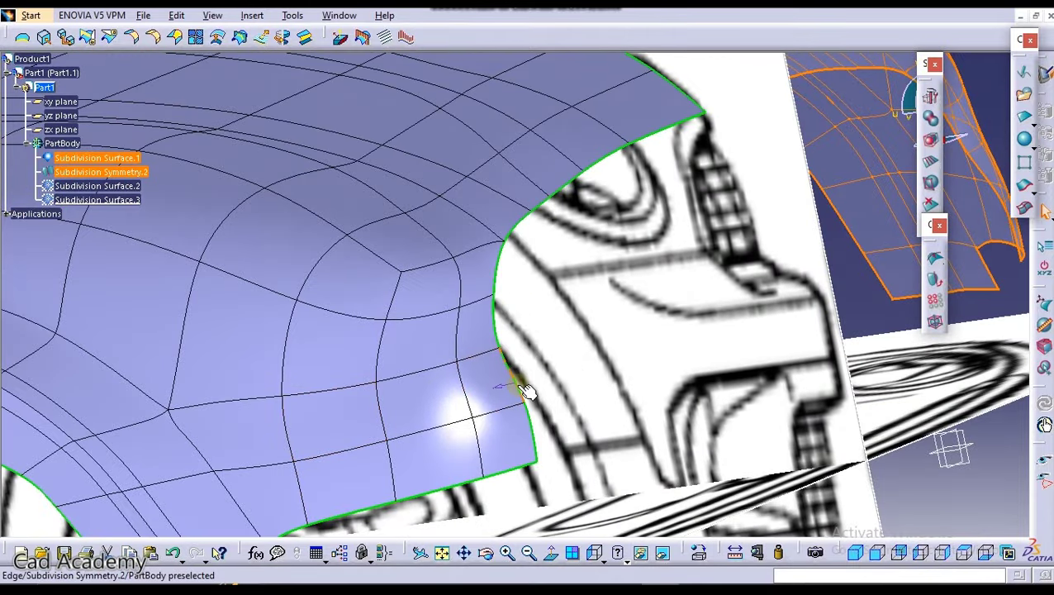
{"action": "middle_click_drag", "start_coordinate": [405, 311], "coordinate": [434, 471]}
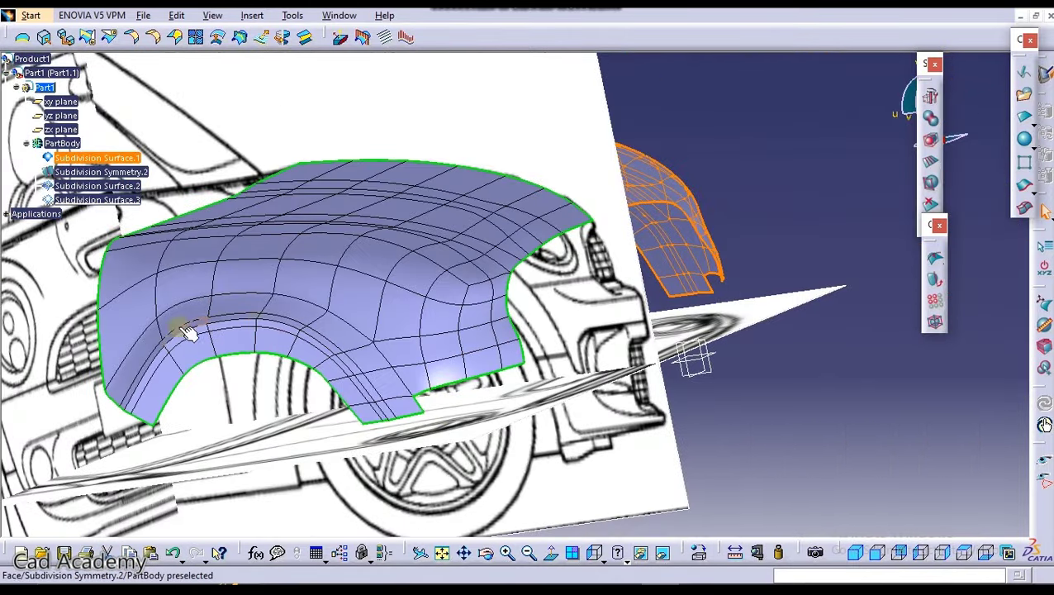
{"action": "middle_click_drag", "start_coordinate": [502, 347], "coordinate": [302, 467]}
{"action": "middle_click_drag", "start_coordinate": [576, 372], "coordinate": [372, 289]}
{"action": "middle_click_drag", "start_coordinate": [416, 361], "coordinate": [380, 309]}
{"action": "middle_click_drag", "start_coordinate": [413, 356], "coordinate": [386, 285]}
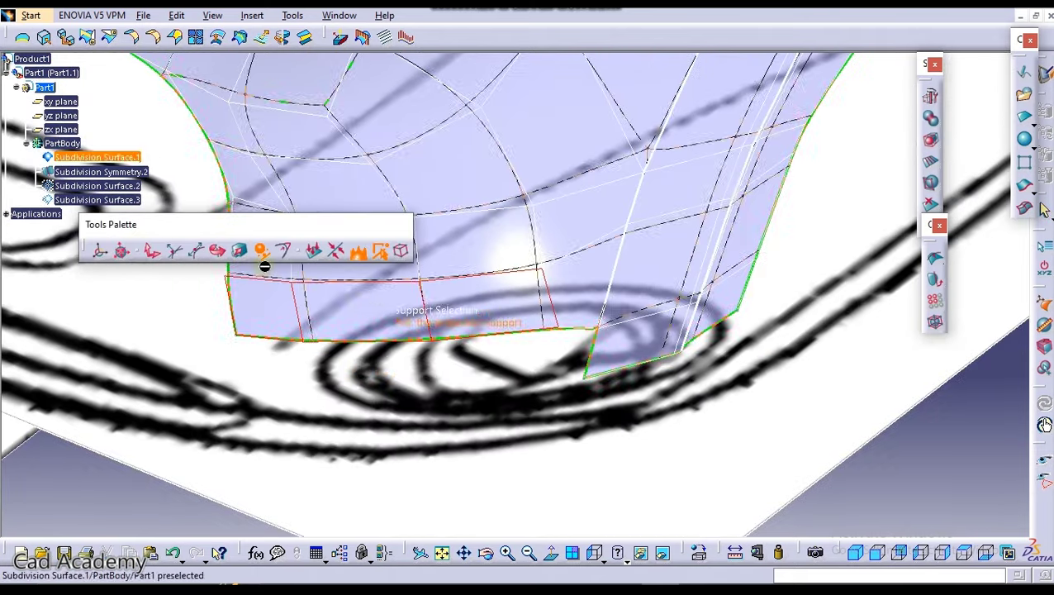
{"action": "left_click", "coordinate": [151, 250]}
{"action": "left_click", "coordinate": [452, 248]}
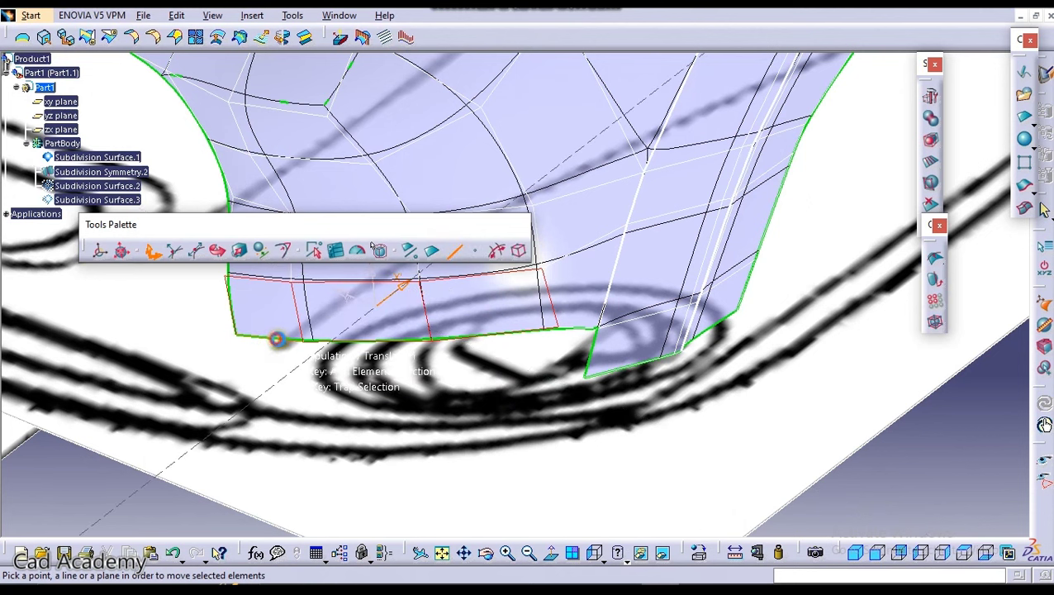
{"action": "left_click", "coordinate": [357, 338], "text": "ctrl"}
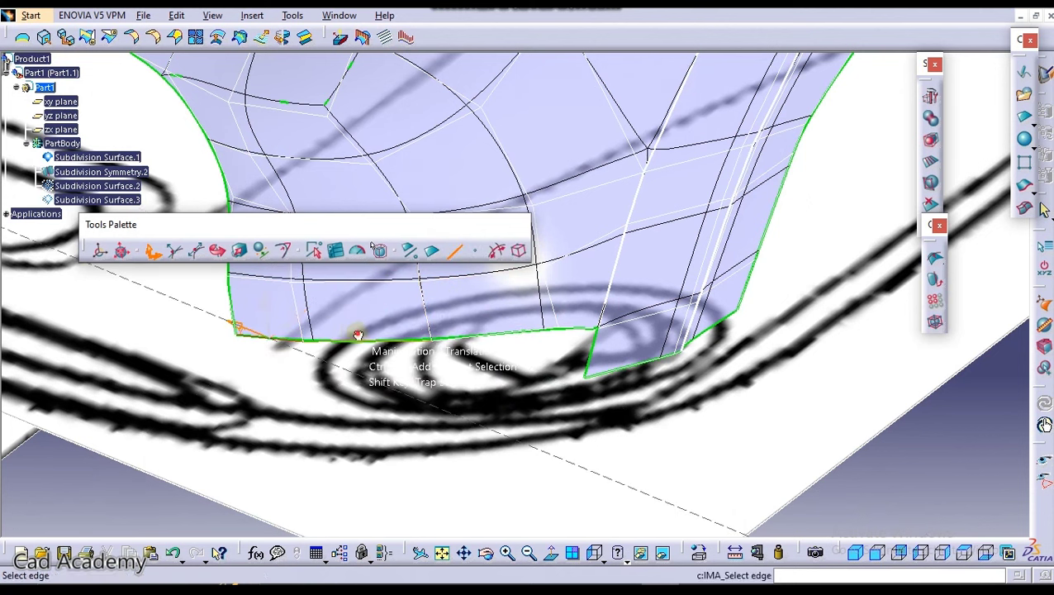
{"action": "left_click", "coordinate": [464, 335], "text": "ctrl"}
{"action": "left_click_drag", "start_coordinate": [576, 329], "coordinate": [658, 314]}
{"action": "left_click", "coordinate": [656, 314], "text": "ctrl"}
{"action": "middle_click_drag", "start_coordinate": [712, 292], "coordinate": [557, 303]}
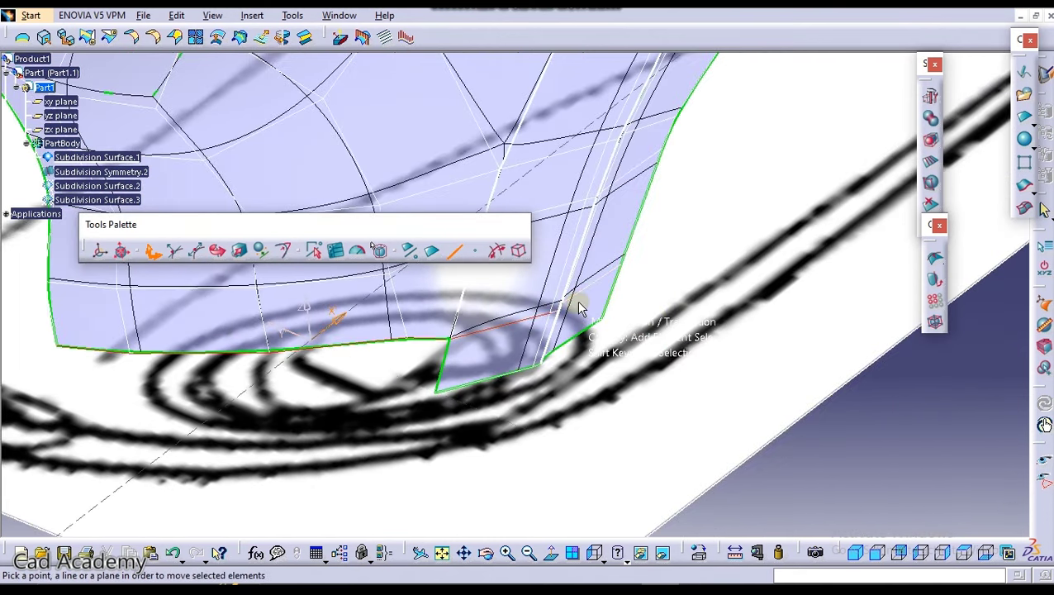
{"action": "left_click_drag", "start_coordinate": [653, 270], "coordinate": [545, 256]}
{"action": "middle_click_drag", "start_coordinate": [675, 336], "coordinate": [485, 312]}
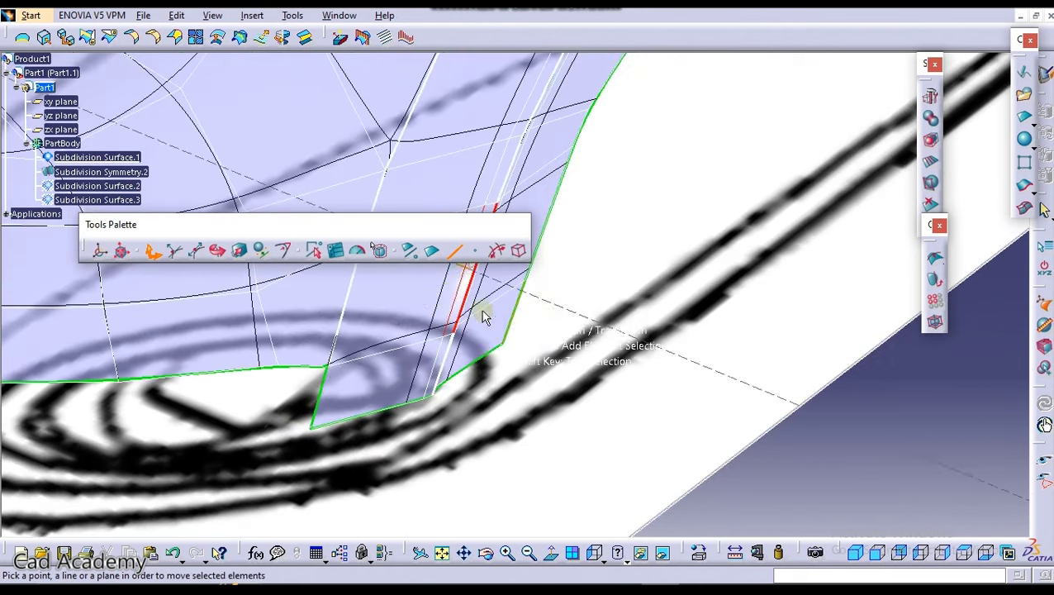
{"action": "left_click_drag", "start_coordinate": [460, 285], "coordinate": [481, 305]}
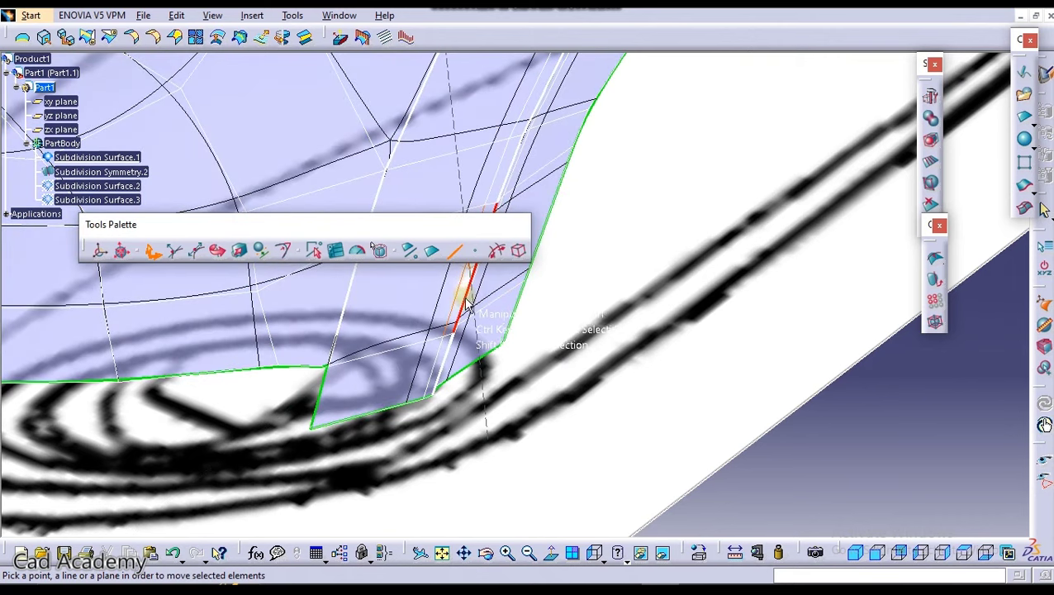
{"action": "mouse_move", "coordinate": [477, 318]}
{"action": "middle_mouse_down"}
{"action": "mouse_move", "coordinate": [580, 347]}
{"action": "mouse_move", "coordinate": [582, 368]}
{"action": "mouse_move", "coordinate": [527, 389]}
{"action": "mouse_move", "coordinate": [505, 332]}
{"action": "middle_mouse_up"}
{"action": "left_click", "coordinate": [639, 354]}
Step: Align the edges of the strip's lower border and the adjoining cross edges of the leg together onto one plane
{"action": "middle_click_drag", "start_coordinate": [446, 286], "coordinate": [527, 312]}
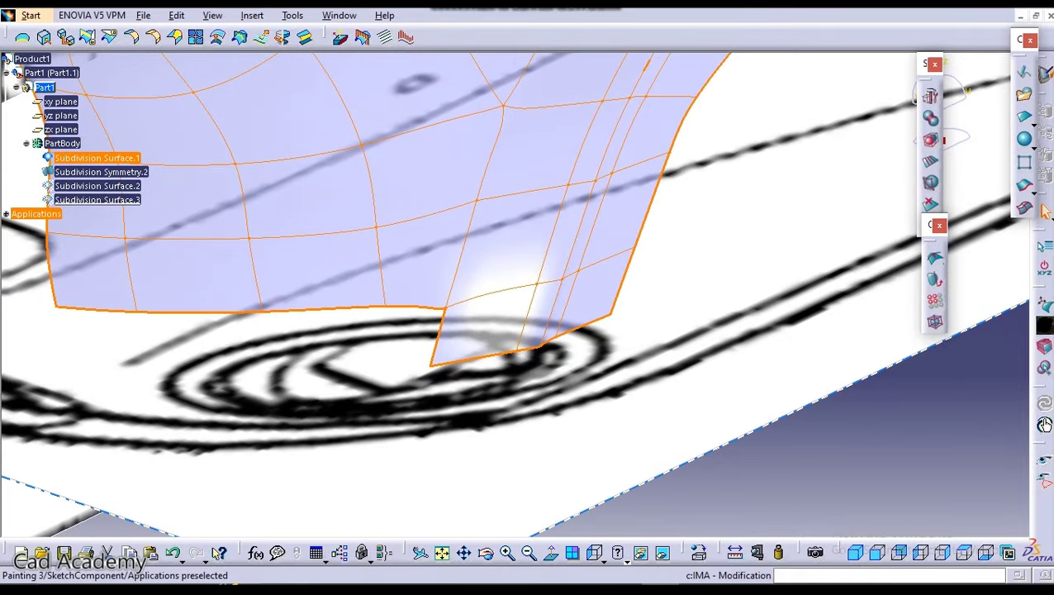
{"action": "left_click", "coordinate": [1047, 303]}
{"action": "middle_click_drag", "start_coordinate": [431, 299], "coordinate": [443, 215]}
{"action": "left_click", "coordinate": [649, 260]}
{"action": "middle_click_drag", "start_coordinate": [581, 286], "coordinate": [488, 208]}
{"action": "left_click", "coordinate": [405, 311], "text": "ctrl"}
{"action": "middle_click_drag", "start_coordinate": [369, 348], "coordinate": [512, 237]}
{"action": "left_click", "coordinate": [498, 336], "text": "ctrl"}
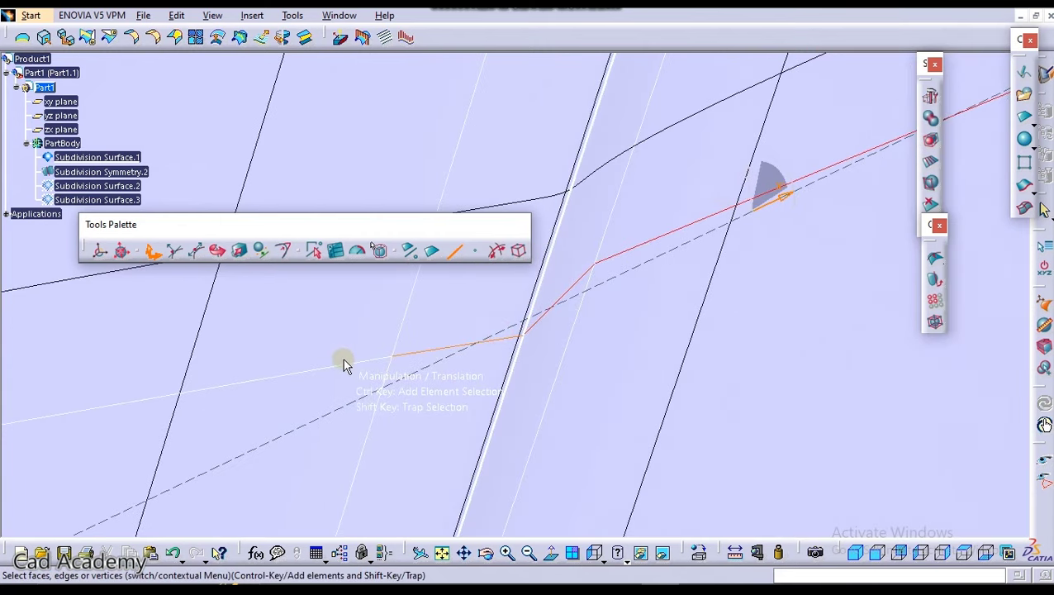
{"action": "left_click", "coordinate": [344, 362], "text": "ctrl"}
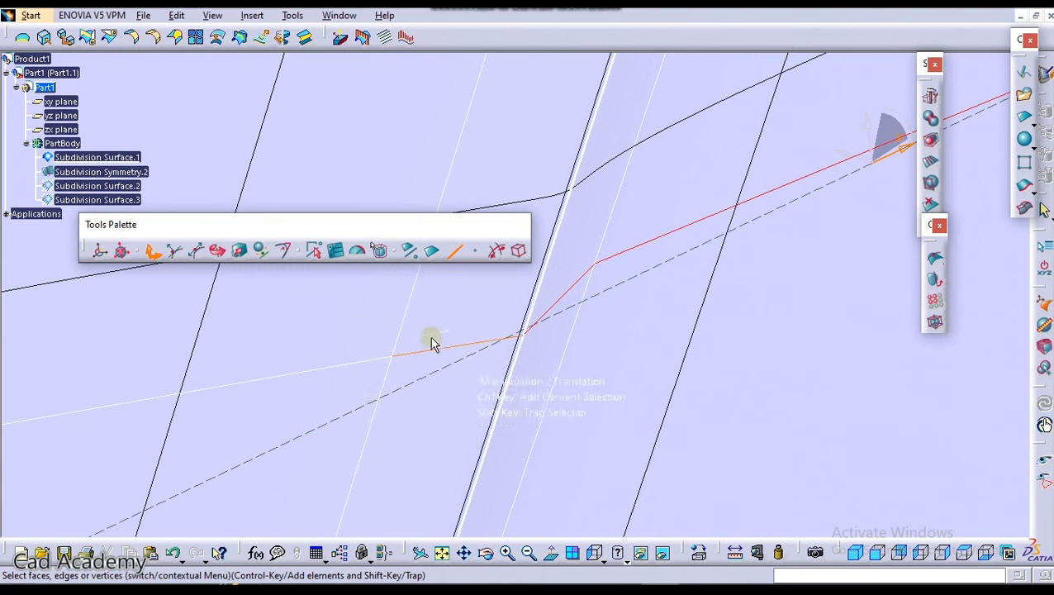
{"action": "middle_click_drag", "start_coordinate": [339, 348], "coordinate": [466, 372], "text": "ctrl"}
{"action": "left_click", "coordinate": [342, 357]}
{"action": "left_click", "coordinate": [466, 361]}
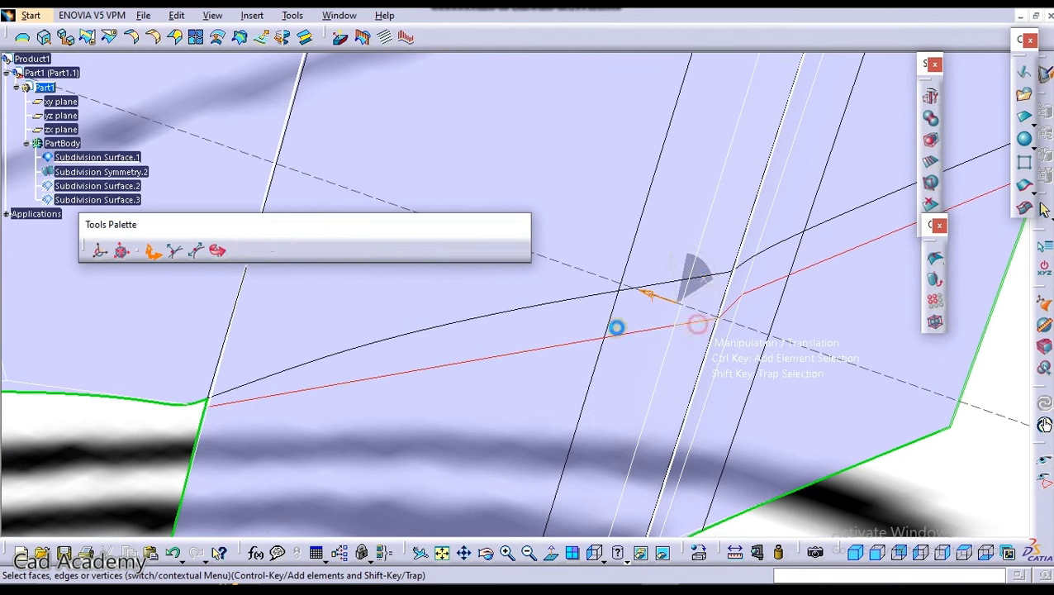
{"action": "middle_click_drag", "start_coordinate": [552, 330], "coordinate": [555, 414], "text": "ctrl"}
{"action": "middle_click_drag", "start_coordinate": [475, 365], "coordinate": [645, 379]}
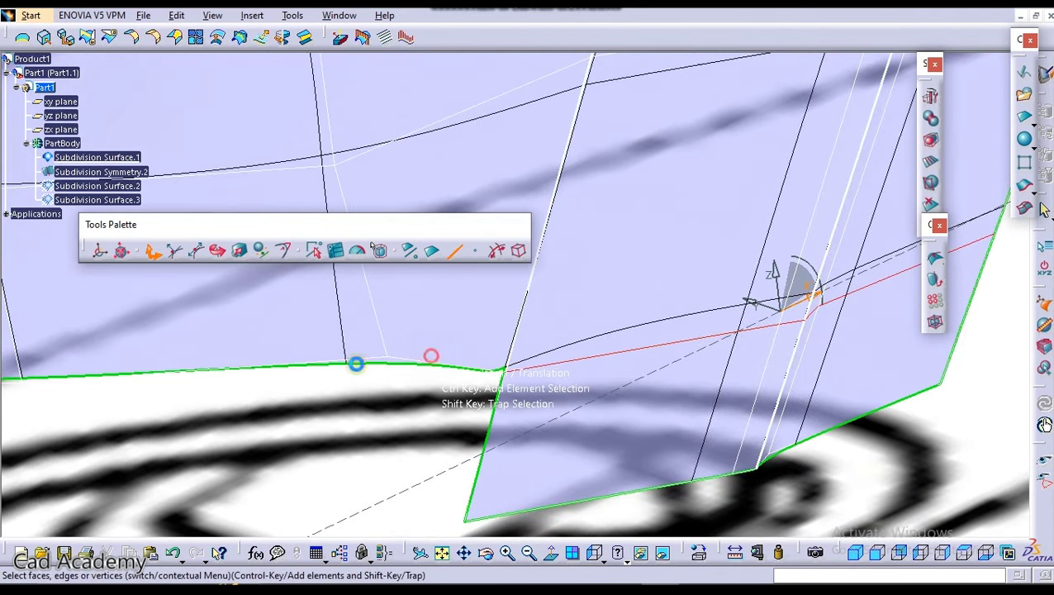
{"action": "middle_click_drag", "start_coordinate": [312, 339], "coordinate": [724, 346]}
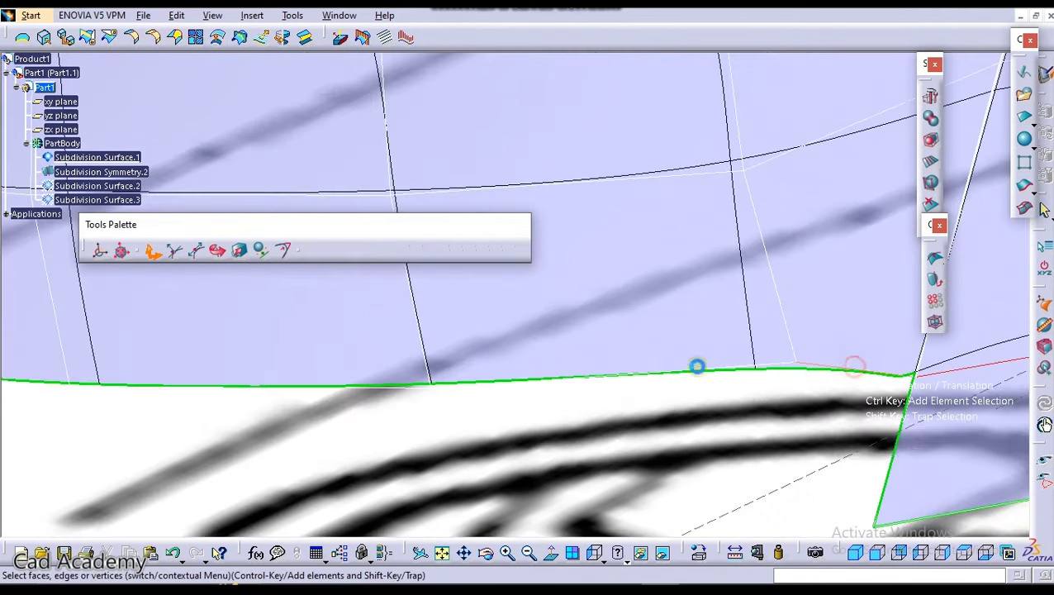
{"action": "left_click", "coordinate": [697, 366]}
{"action": "left_click", "coordinate": [353, 391], "text": "ctrl"}
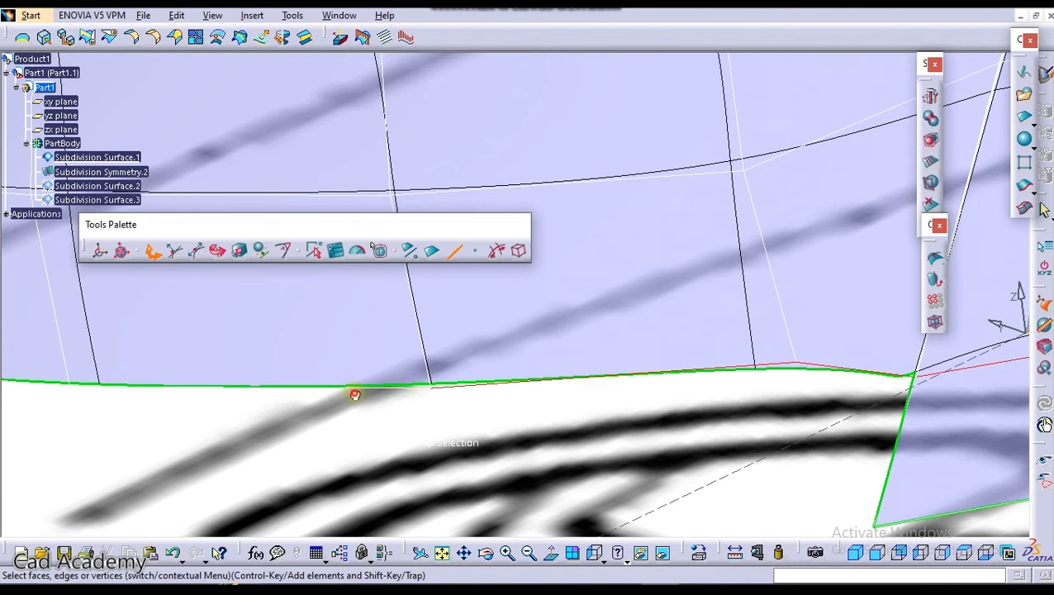
{"action": "middle_click_drag", "start_coordinate": [421, 340], "coordinate": [404, 393], "text": "ctrl"}
{"action": "left_click", "coordinate": [236, 350], "text": "ctrl"}
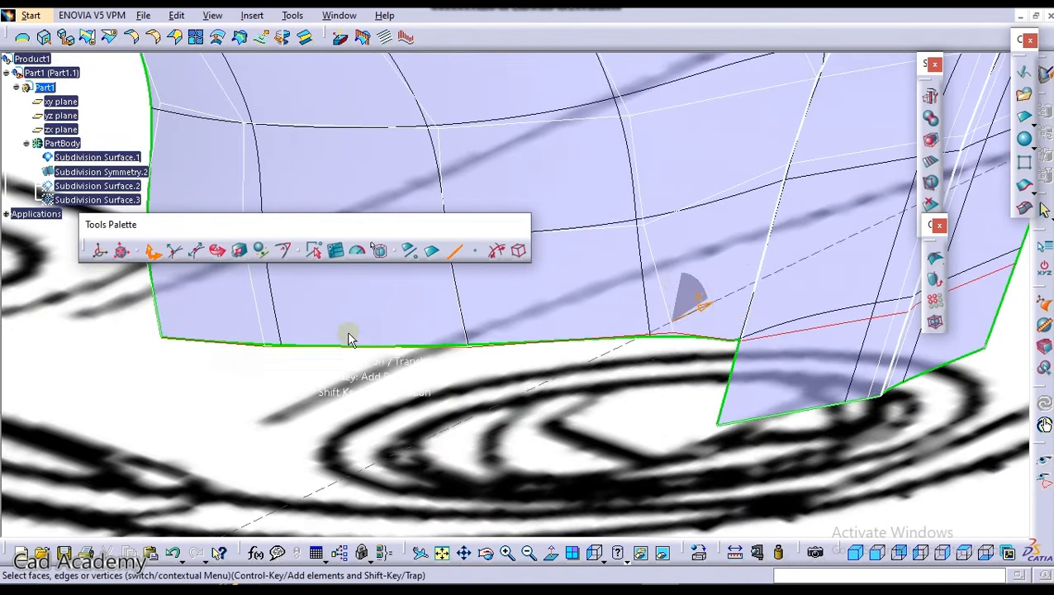
{"action": "middle_click_drag", "start_coordinate": [594, 343], "coordinate": [578, 401], "text": "ctrl"}
{"action": "middle_click_drag", "start_coordinate": [538, 345], "coordinate": [450, 323]}
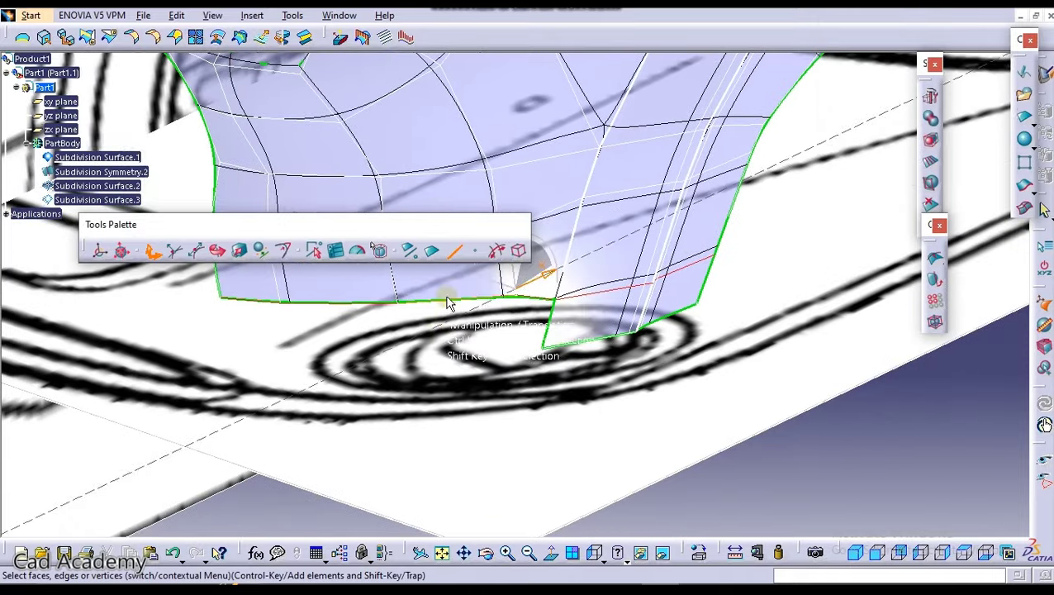
{"action": "left_click", "coordinate": [260, 250]}
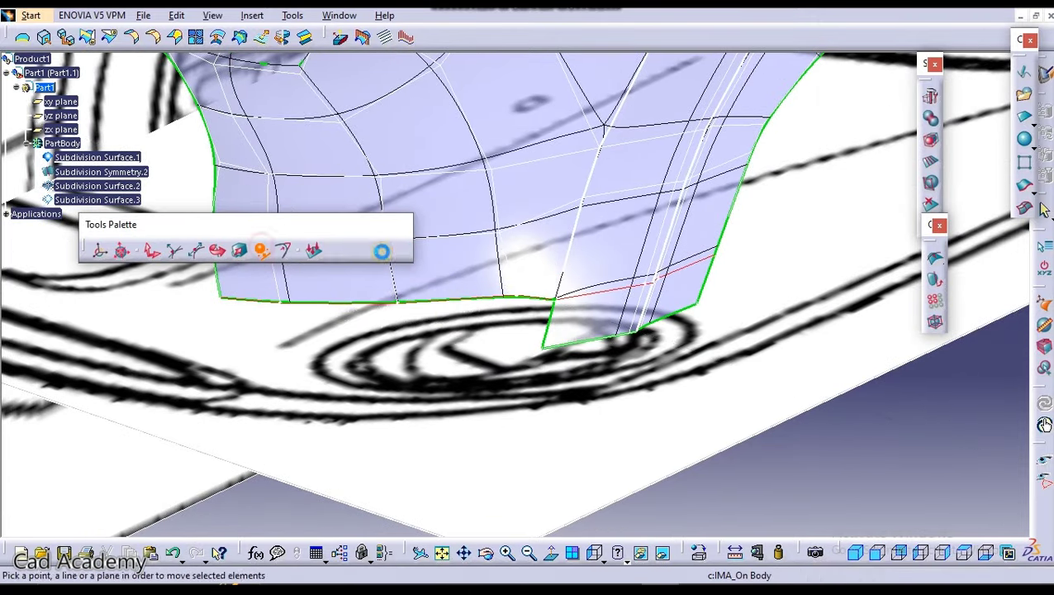
{"action": "left_click", "coordinate": [315, 250]}
{"action": "middle_click_drag", "start_coordinate": [482, 317], "coordinate": [310, 404]}
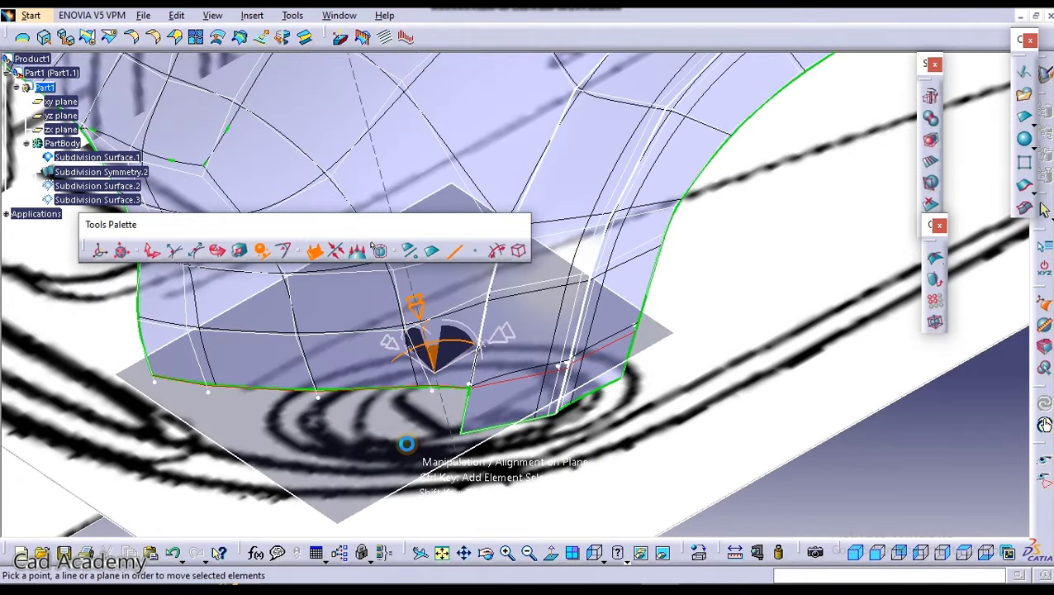
{"action": "middle_click_drag", "start_coordinate": [428, 407], "coordinate": [452, 402]}
{"action": "left_click", "coordinate": [451, 374]}
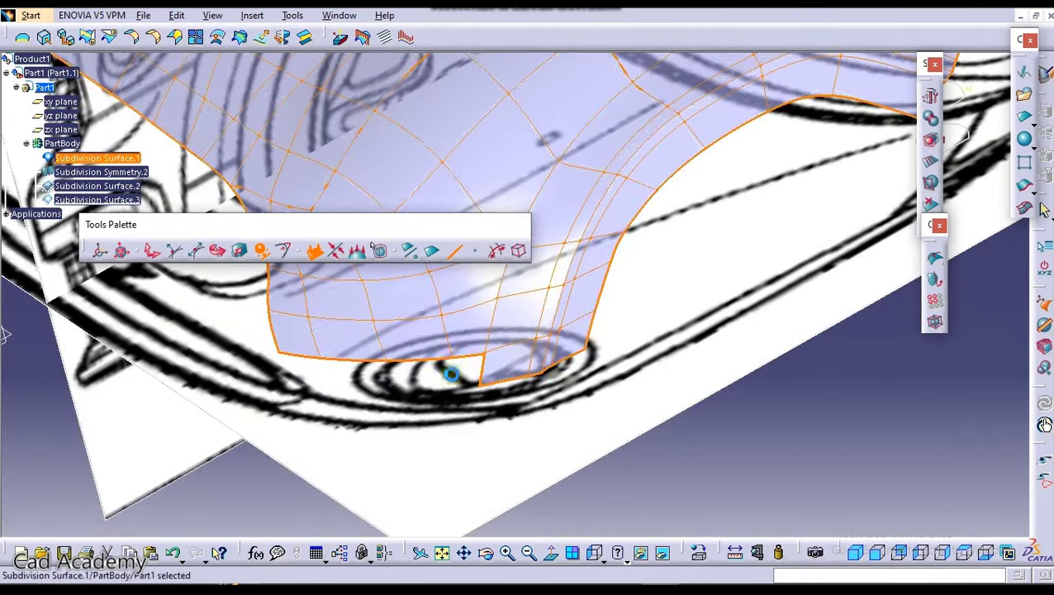
Step: Try to align the horizontal row of edges just above the strip's lower border on a plane
{"action": "middle_click_drag", "start_coordinate": [388, 364], "coordinate": [510, 311]}
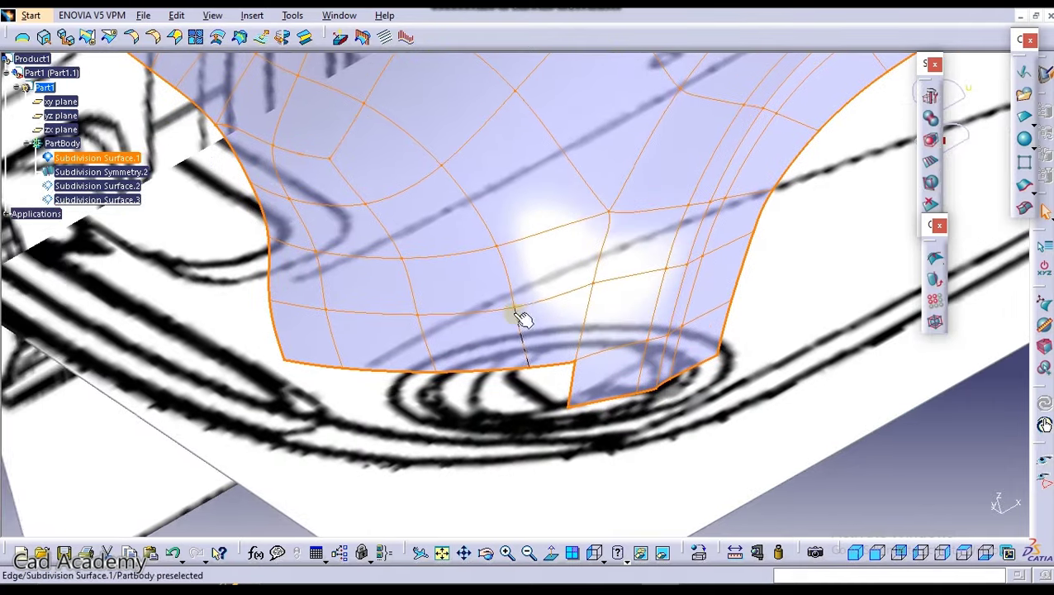
{"action": "double_click", "coordinate": [559, 295]}
{"action": "middle_click_drag", "start_coordinate": [567, 287], "coordinate": [567, 249]}
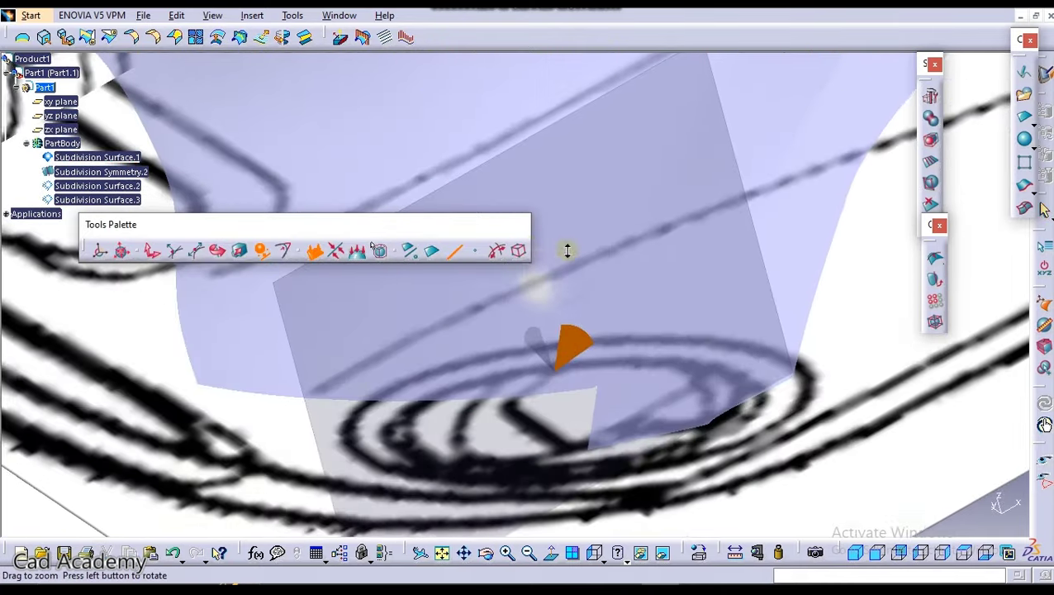
{"action": "left_click", "coordinate": [453, 257]}
{"action": "left_click", "coordinate": [317, 324]}
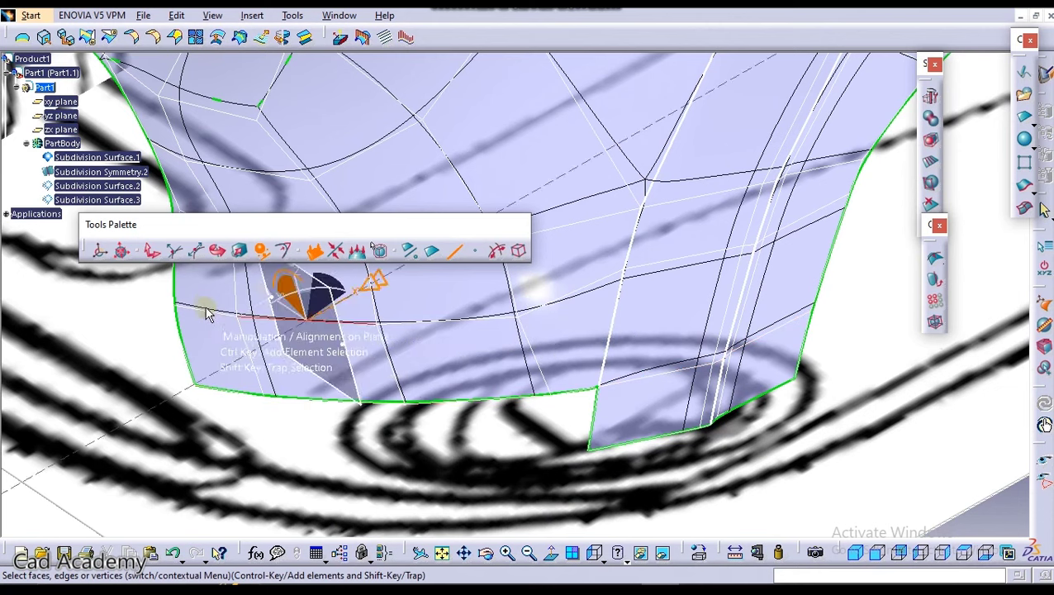
{"action": "left_click", "coordinate": [153, 252]}
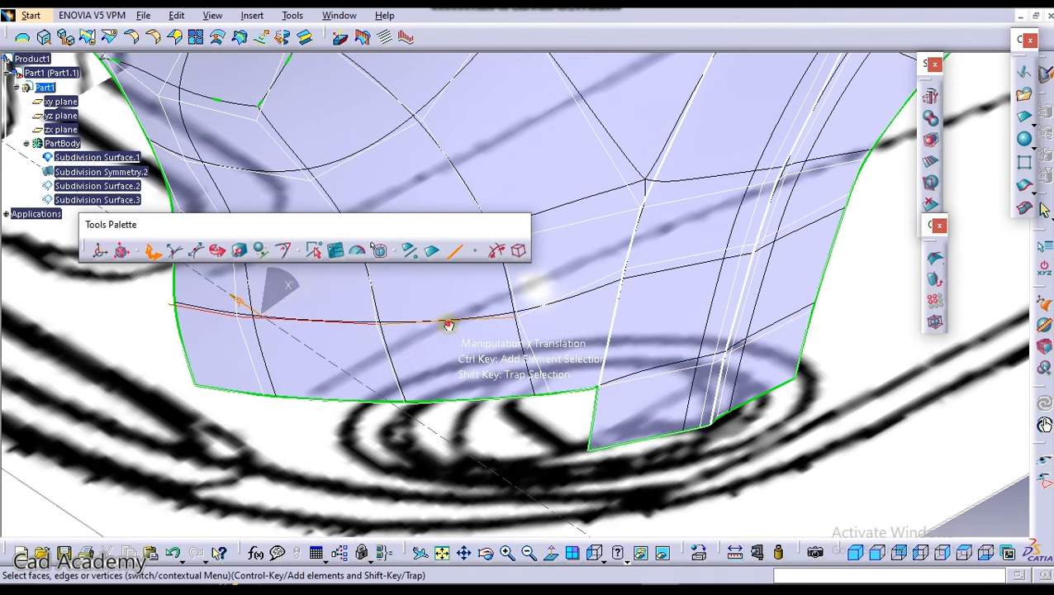
{"action": "left_click_drag", "start_coordinate": [448, 325], "coordinate": [543, 308]}
{"action": "left_click", "coordinate": [547, 303], "text": "ctrl"}
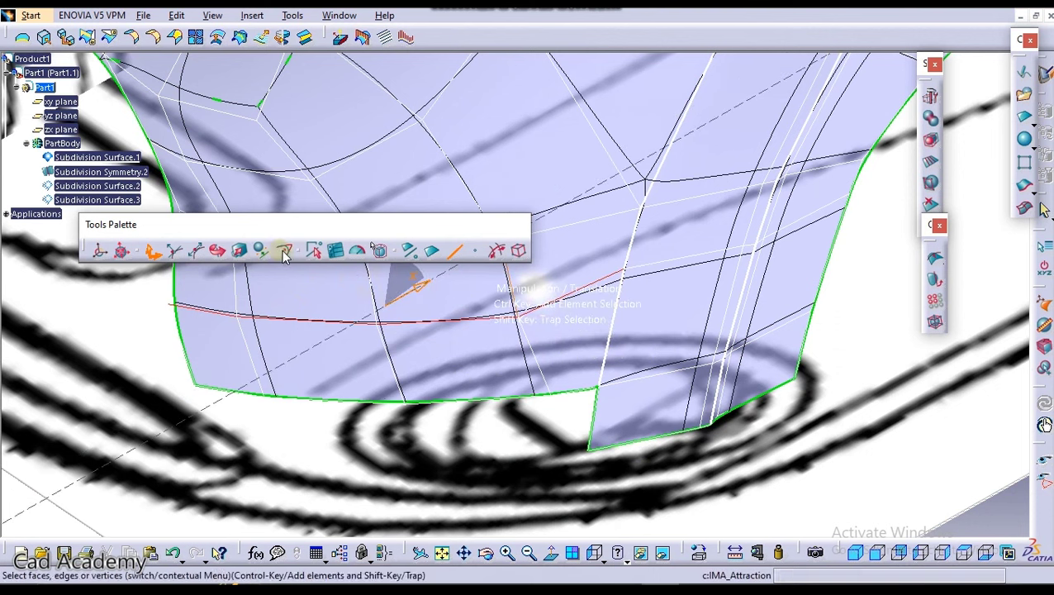
{"action": "left_click", "coordinate": [374, 248]}
{"action": "left_click", "coordinate": [426, 259]}
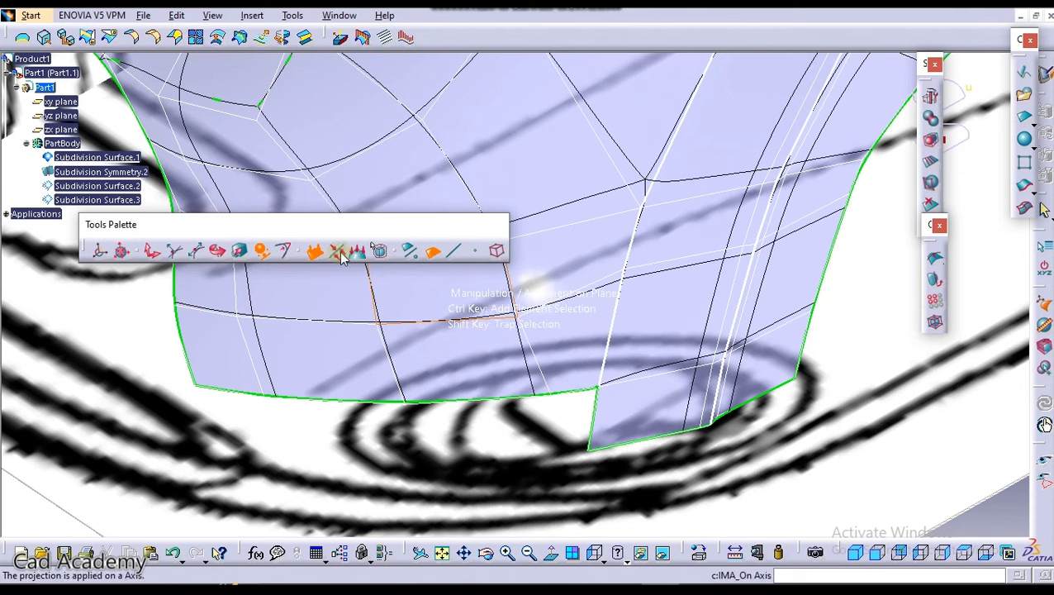
{"action": "left_click", "coordinate": [446, 256]}
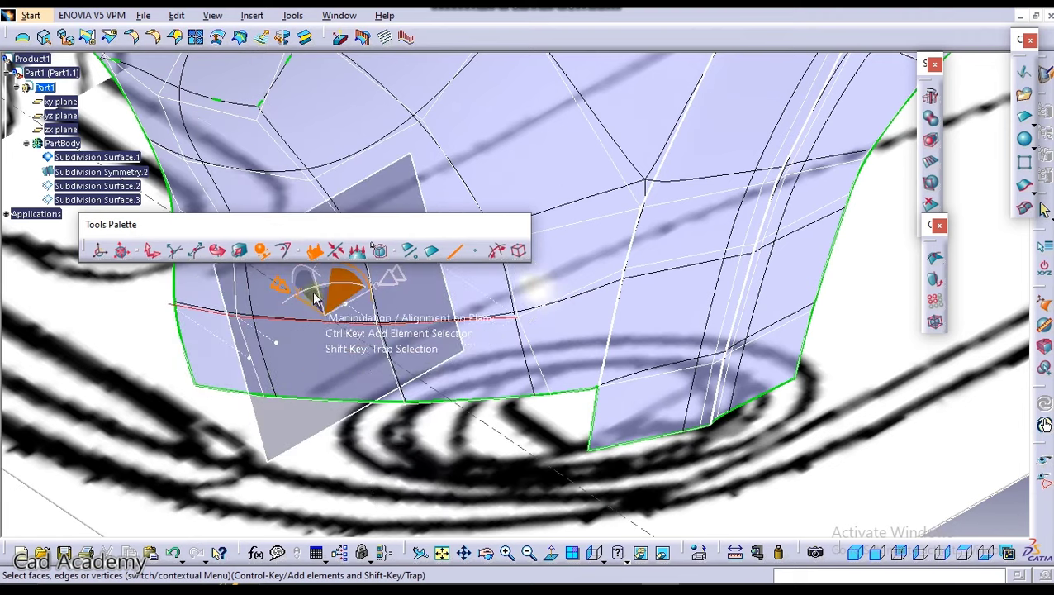
{"action": "middle_click_drag", "start_coordinate": [369, 305], "coordinate": [411, 263]}
{"action": "key", "text": "Escape"}
{"action": "double_click", "coordinate": [446, 242]}
{"action": "middle_click_drag", "start_coordinate": [474, 291], "coordinate": [499, 354]}
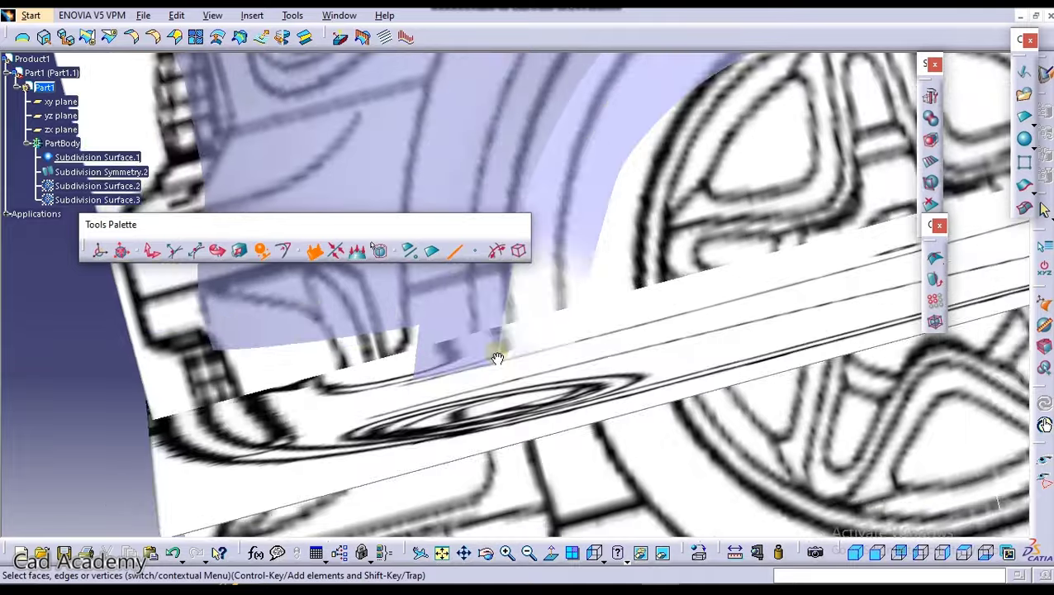
{"action": "key", "text": "Escape"}
Step: Set the fillet weight to 100% on the horizontal row of edges just above the fender's lower front border, up to the leg
{"action": "middle_click_drag", "start_coordinate": [417, 331], "coordinate": [500, 325]}
{"action": "middle_click_drag", "start_coordinate": [501, 325], "coordinate": [471, 300]}
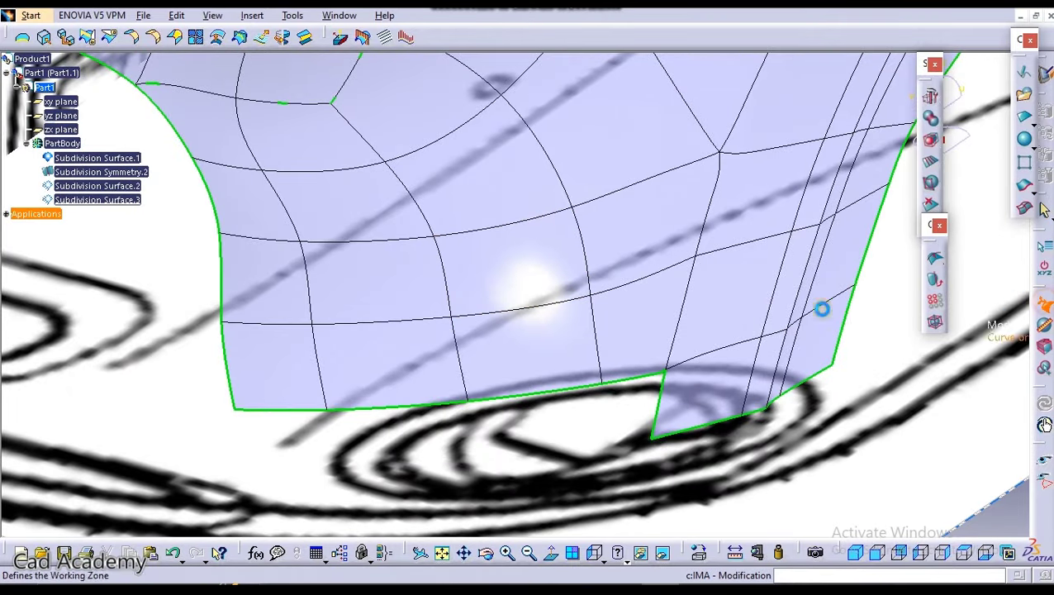
{"action": "left_click", "coordinate": [406, 322]}
{"action": "middle_click_drag", "start_coordinate": [374, 339], "coordinate": [364, 324]}
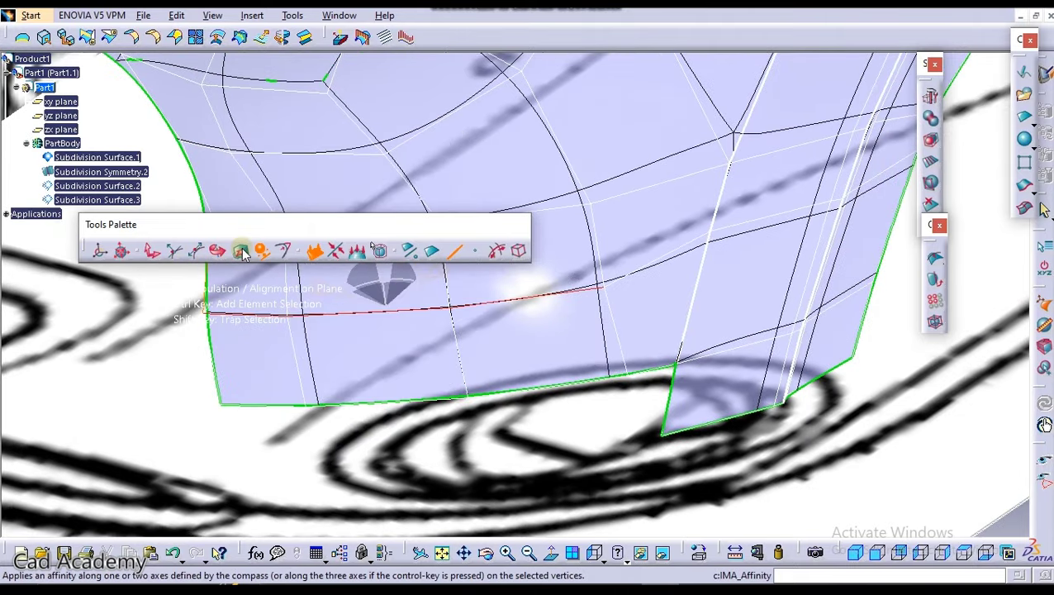
{"action": "left_click", "coordinate": [284, 251]}
{"action": "left_click", "coordinate": [260, 312]}
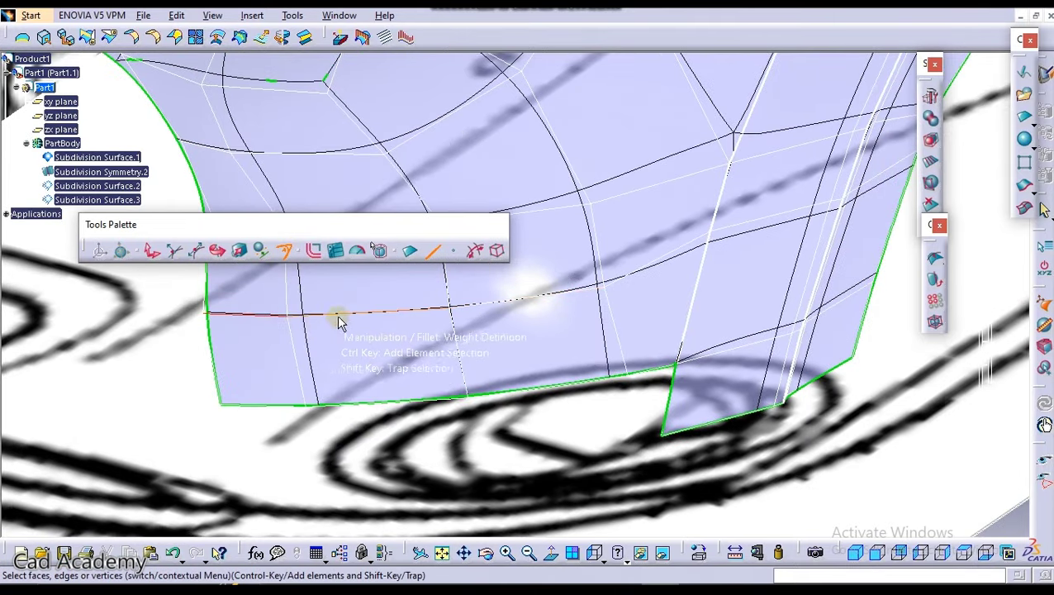
{"action": "left_click", "coordinate": [519, 300], "text": "ctrl"}
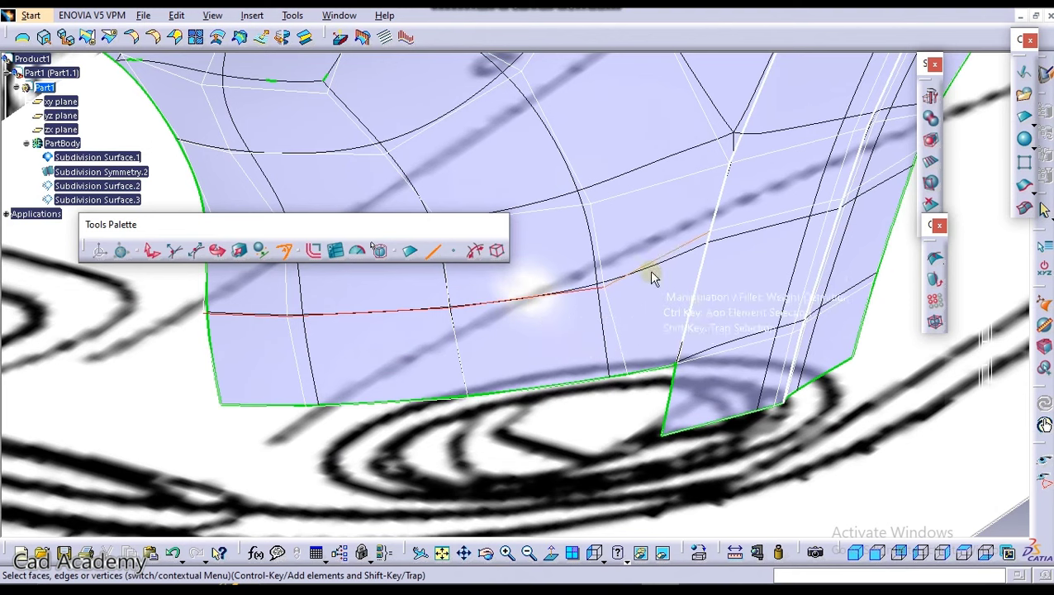
{"action": "middle_click_drag", "start_coordinate": [690, 236], "coordinate": [652, 330]}
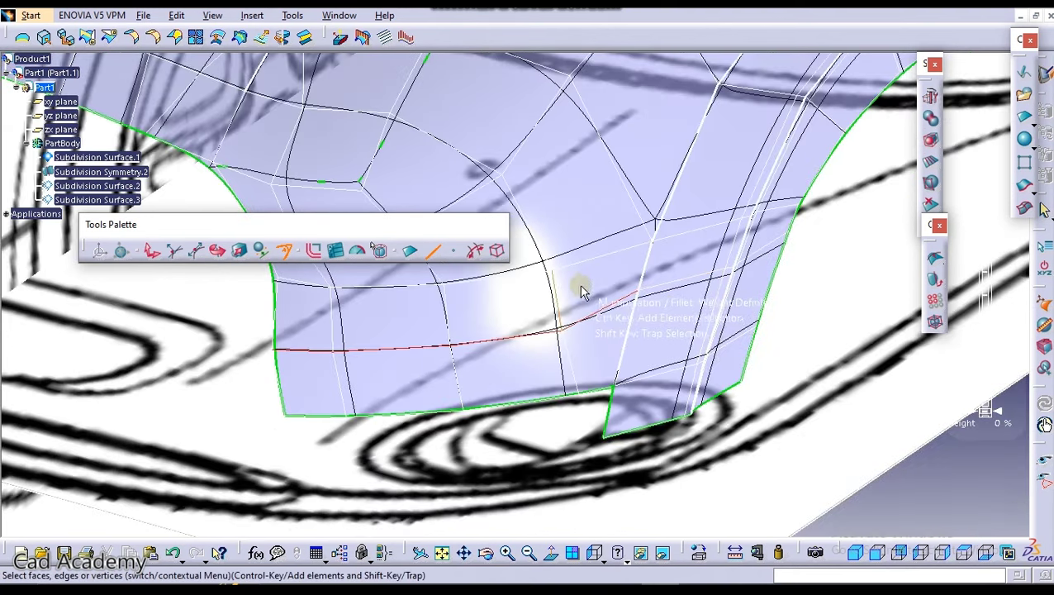
{"action": "left_click_drag", "start_coordinate": [975, 307], "coordinate": [1007, 63]}
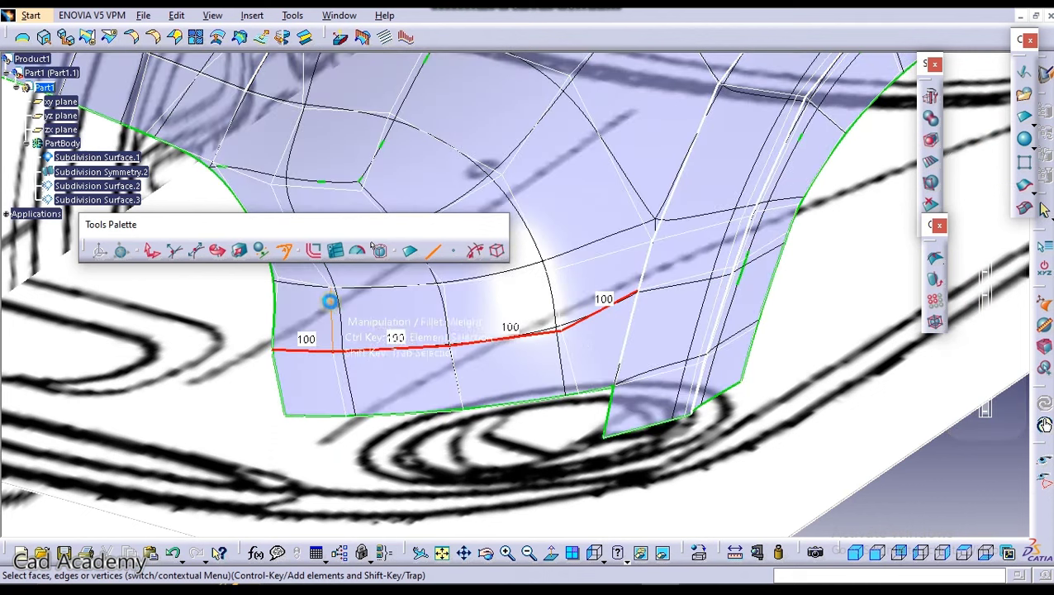
Step: Apply full fillet weight to the next horizontal row of edges up on the fender's lower front and finish the modification
{"action": "left_click", "coordinate": [319, 290]}
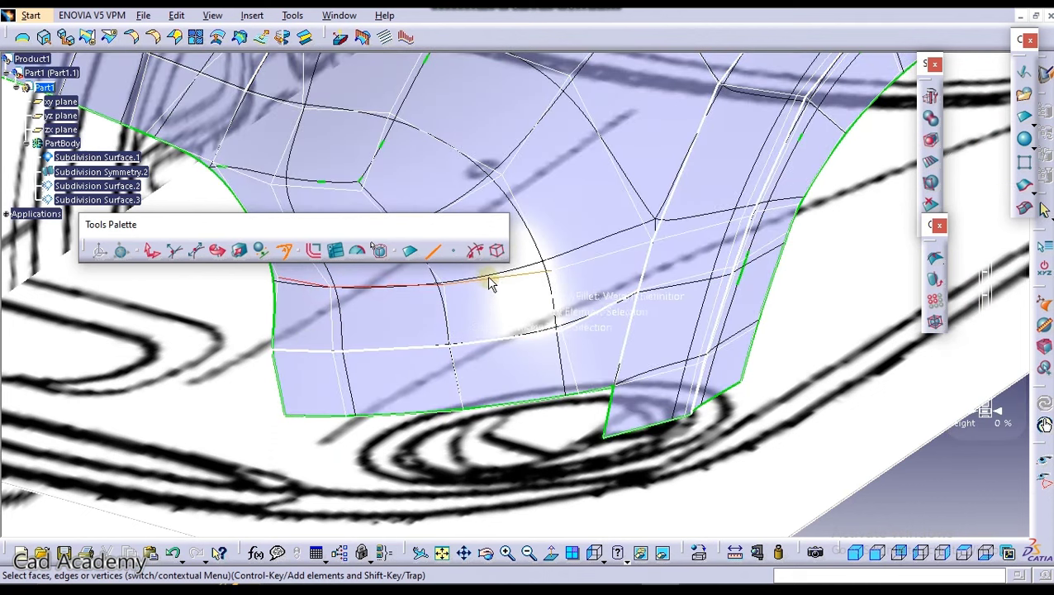
{"action": "left_click_drag", "start_coordinate": [985, 410], "coordinate": [996, 20]}
{"action": "key", "text": "Escape"}
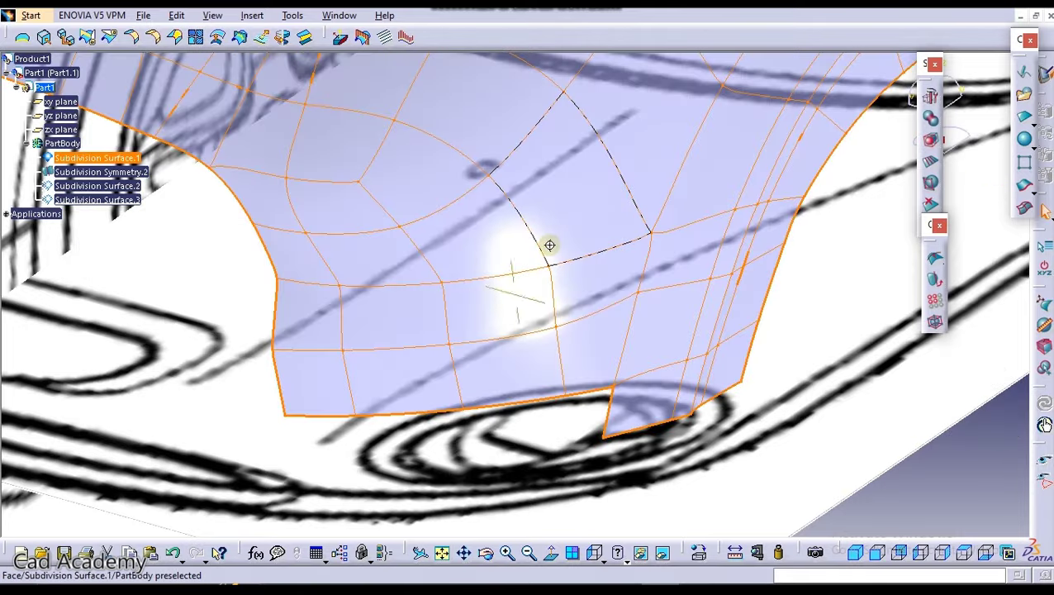
Step: Cut the row of faces along the fender's lower front border at a ratio of 0.9, close to the lower crease
{"action": "middle_click_drag", "start_coordinate": [548, 244], "coordinate": [621, 240]}
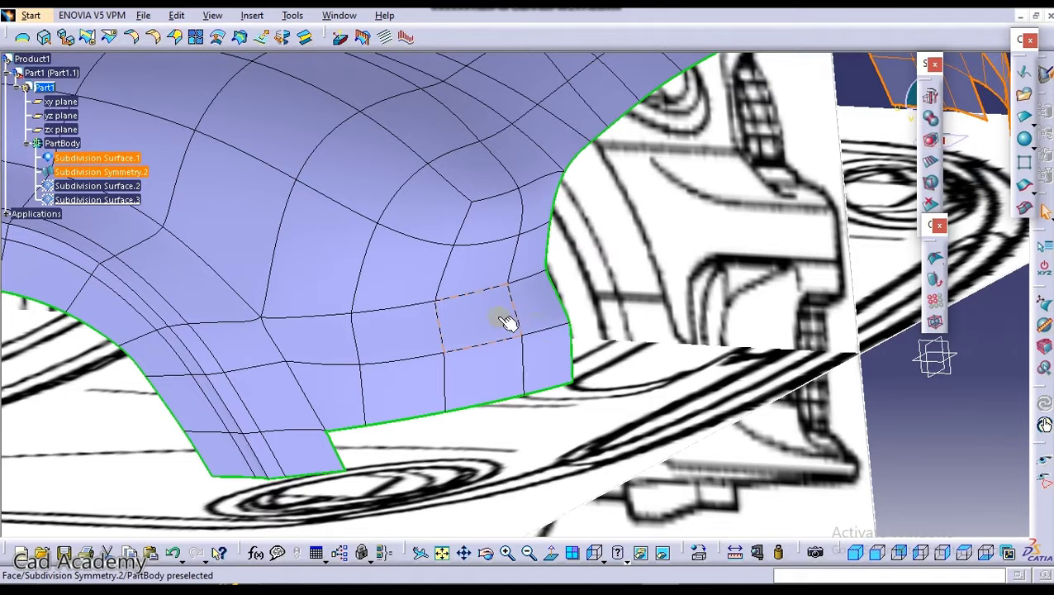
{"action": "middle_click_drag", "start_coordinate": [431, 304], "coordinate": [454, 359]}
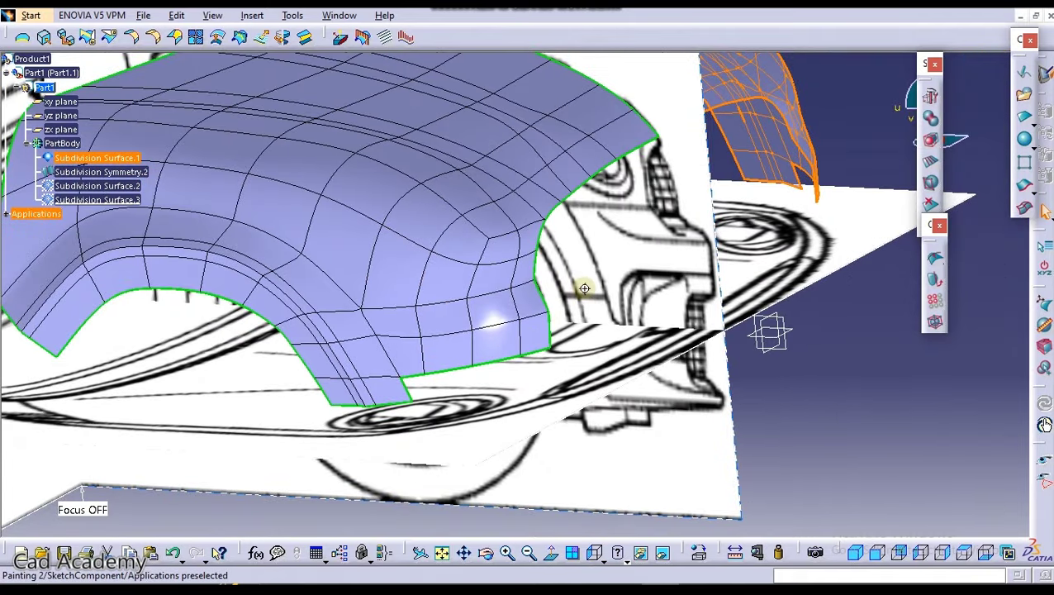
{"action": "mouse_move", "coordinate": [583, 289]}
{"action": "middle_mouse_down"}
{"action": "mouse_move", "coordinate": [595, 359]}
{"action": "mouse_move", "coordinate": [518, 361]}
{"action": "mouse_move", "coordinate": [329, 393]}
{"action": "mouse_move", "coordinate": [304, 330]}
{"action": "mouse_move", "coordinate": [365, 315]}
{"action": "mouse_move", "coordinate": [372, 239]}
{"action": "mouse_move", "coordinate": [449, 348]}
{"action": "mouse_move", "coordinate": [452, 296]}
{"action": "mouse_move", "coordinate": [477, 348]}
{"action": "middle_mouse_up"}
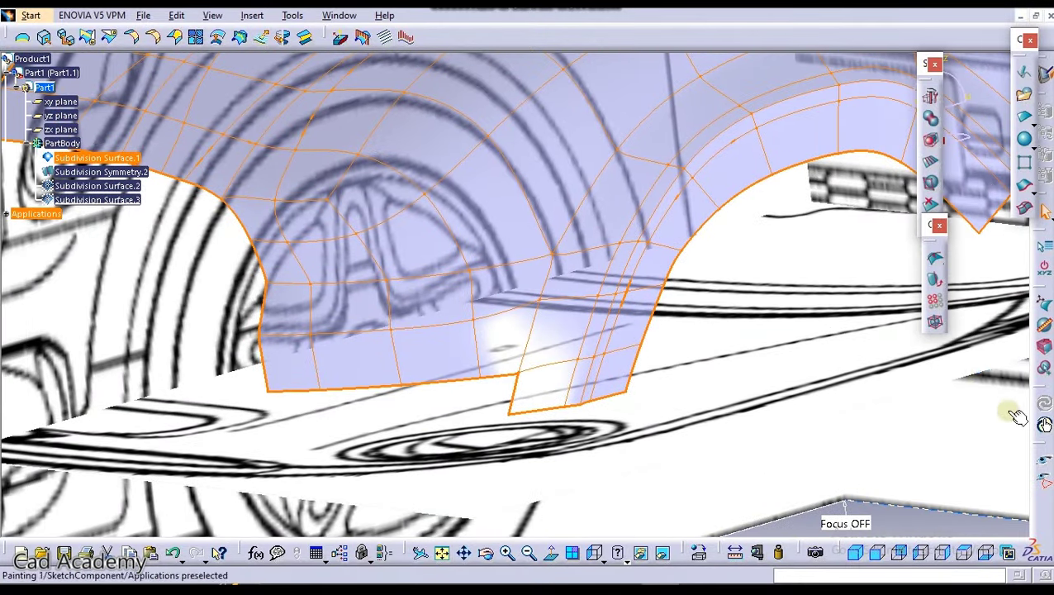
{"action": "left_click", "coordinate": [931, 172]}
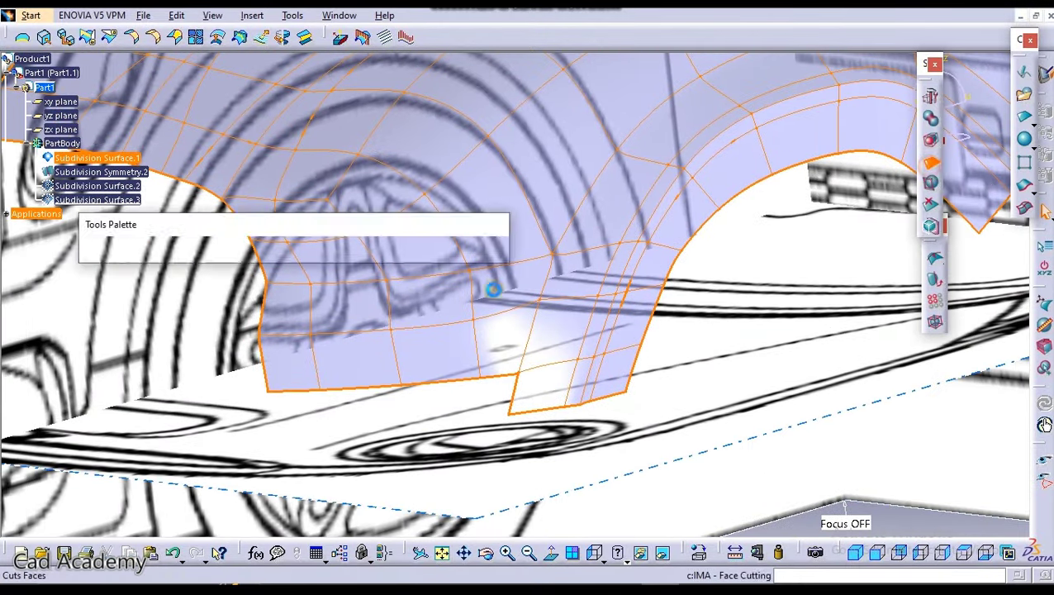
{"action": "left_click", "coordinate": [400, 361]}
{"action": "middle_click_drag", "start_coordinate": [403, 362], "coordinate": [446, 341]}
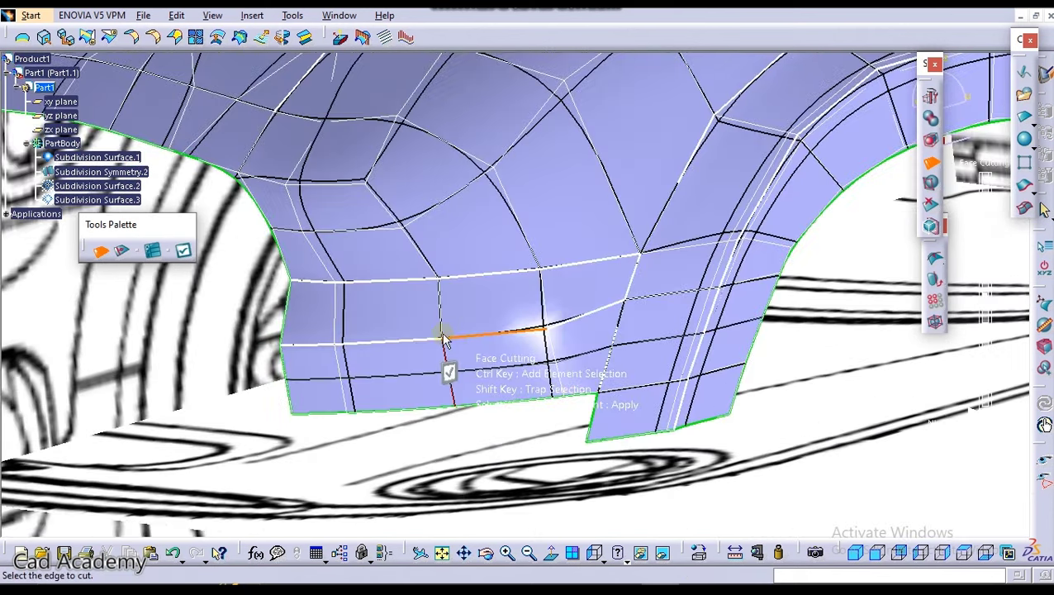
{"action": "left_click", "coordinate": [122, 253]}
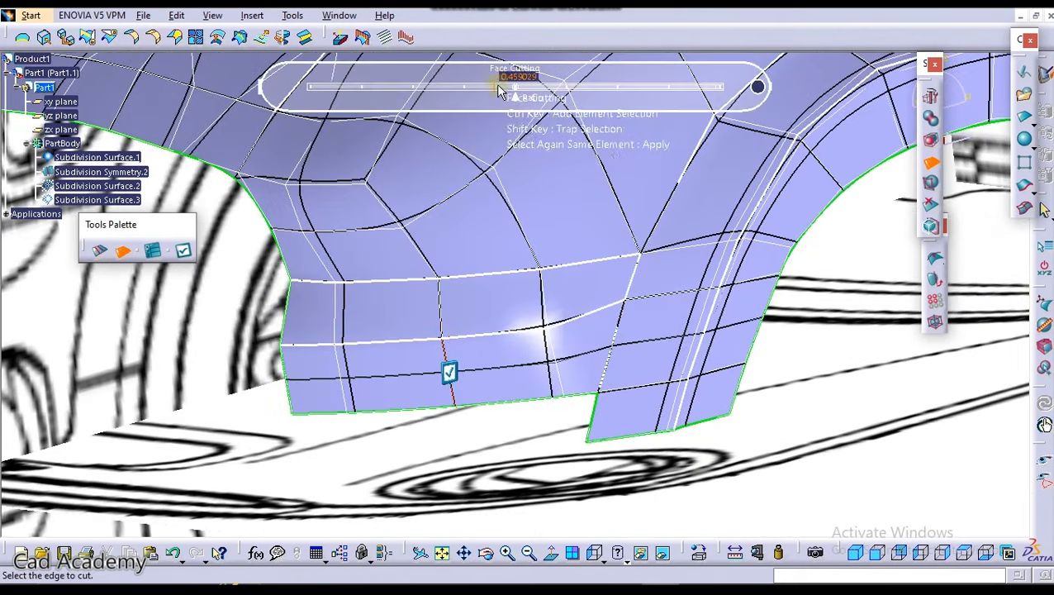
{"action": "left_click_drag", "start_coordinate": [488, 100], "coordinate": [832, 83]}
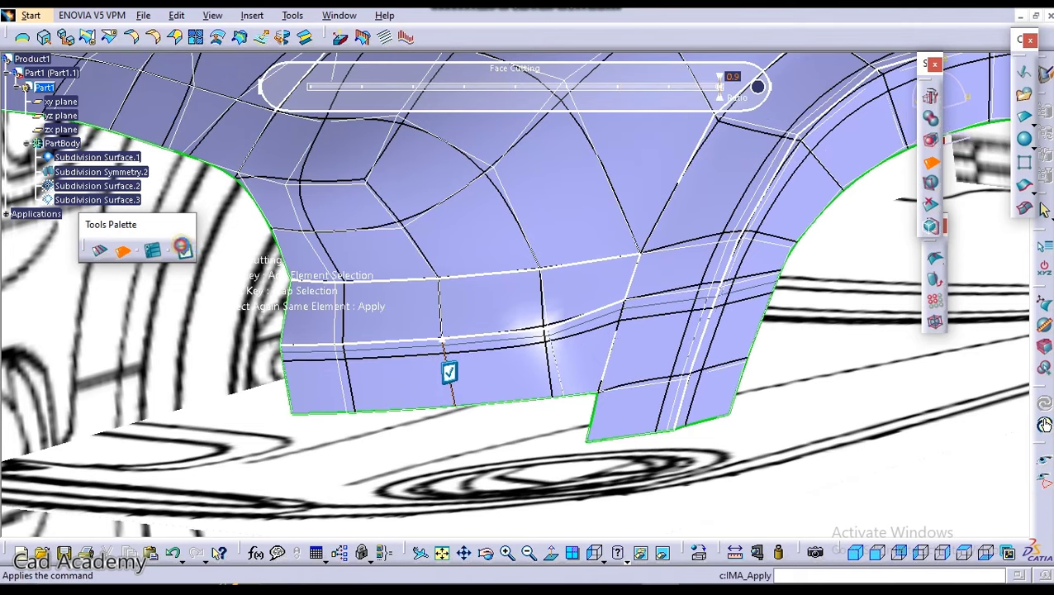
{"action": "middle_click_drag", "start_coordinate": [433, 218], "coordinate": [650, 333]}
{"action": "key", "text": "Escape"}
Step: Cut the row of faces between the two weighted creases at a ratio of 0.9, close to the upper crease
{"action": "mouse_move", "coordinate": [514, 339]}
{"action": "middle_mouse_down"}
{"action": "mouse_move", "coordinate": [630, 293]}
{"action": "mouse_move", "coordinate": [409, 299]}
{"action": "mouse_move", "coordinate": [687, 225]}
{"action": "mouse_move", "coordinate": [657, 284]}
{"action": "mouse_move", "coordinate": [508, 329]}
{"action": "mouse_move", "coordinate": [522, 272]}
{"action": "mouse_move", "coordinate": [539, 440]}
{"action": "mouse_move", "coordinate": [524, 410]}
{"action": "mouse_move", "coordinate": [513, 315]}
{"action": "mouse_move", "coordinate": [525, 405]}
{"action": "mouse_move", "coordinate": [308, 399]}
{"action": "mouse_move", "coordinate": [446, 288]}
{"action": "mouse_move", "coordinate": [447, 231]}
{"action": "mouse_move", "coordinate": [515, 322]}
{"action": "mouse_move", "coordinate": [493, 349]}
{"action": "mouse_move", "coordinate": [499, 332]}
{"action": "middle_mouse_up"}
{"action": "left_click", "coordinate": [928, 162]}
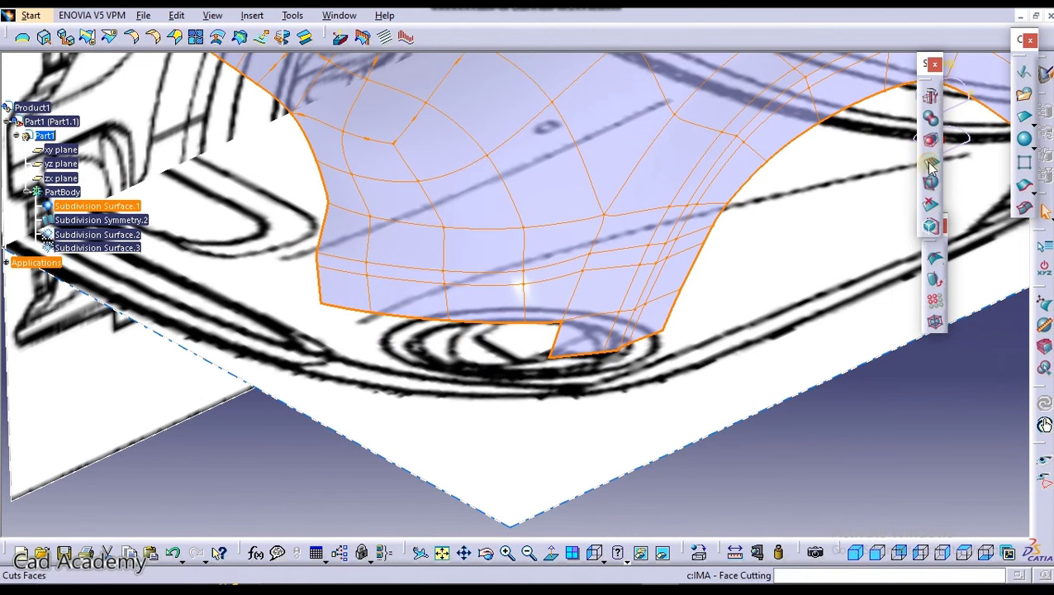
{"action": "left_click", "coordinate": [522, 253]}
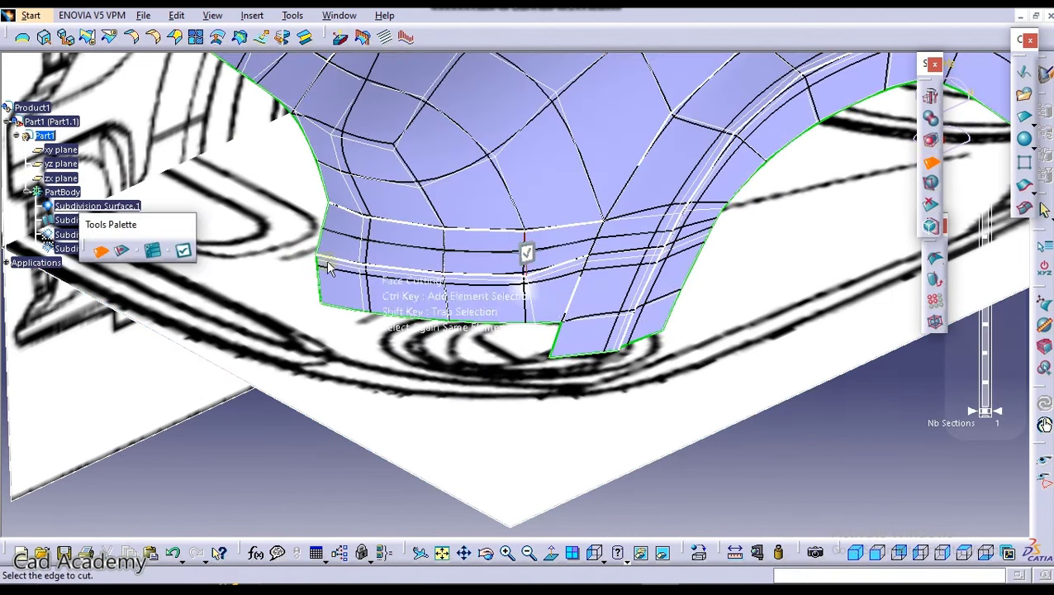
{"action": "left_click_drag", "start_coordinate": [513, 99], "coordinate": [703, 102]}
{"action": "middle_click_drag", "start_coordinate": [568, 190], "coordinate": [428, 254]}
{"action": "middle_click_drag", "start_coordinate": [519, 306], "coordinate": [537, 240]}
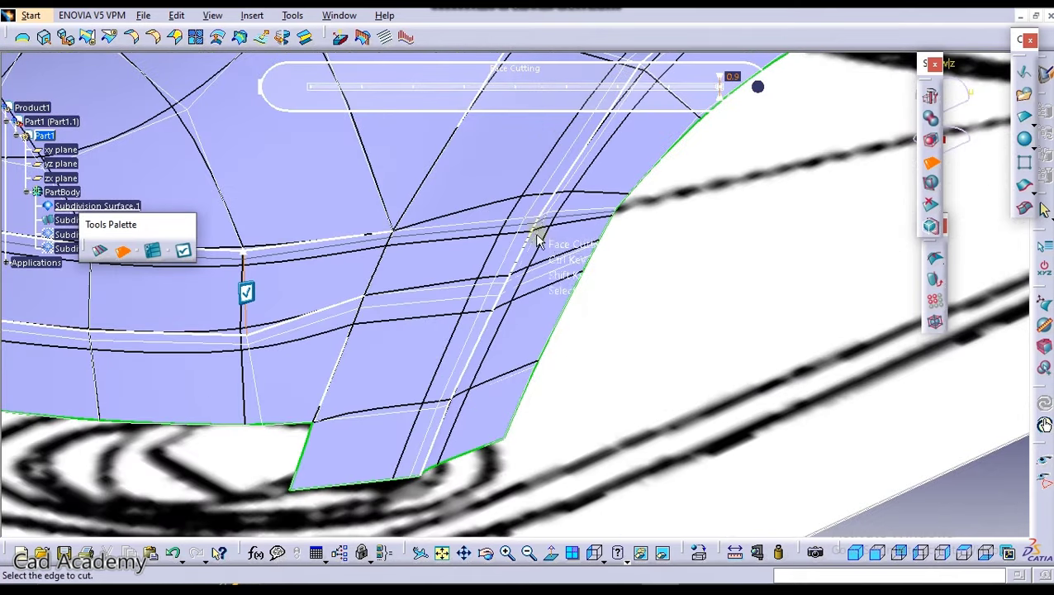
{"action": "key", "text": "Escape"}
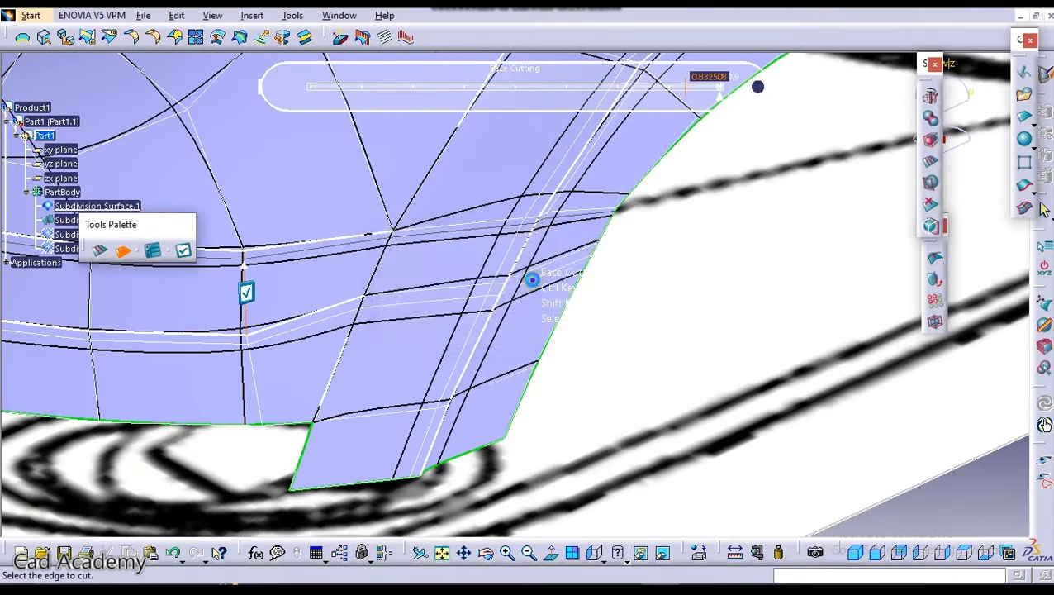
Step: Slide the vertices of the row cut below the upper crease downwards along the mesh lines at the wheel-arch leg and its outer border
{"action": "middle_click_drag", "start_coordinate": [532, 279], "coordinate": [569, 386]}
{"action": "middle_click_drag", "start_coordinate": [402, 266], "coordinate": [527, 399]}
{"action": "mouse_move", "coordinate": [454, 369]}
{"action": "middle_mouse_down"}
{"action": "mouse_move", "coordinate": [501, 353]}
{"action": "mouse_move", "coordinate": [473, 377]}
{"action": "mouse_move", "coordinate": [491, 377]}
{"action": "mouse_move", "coordinate": [391, 376]}
{"action": "mouse_move", "coordinate": [469, 376]}
{"action": "middle_mouse_up"}
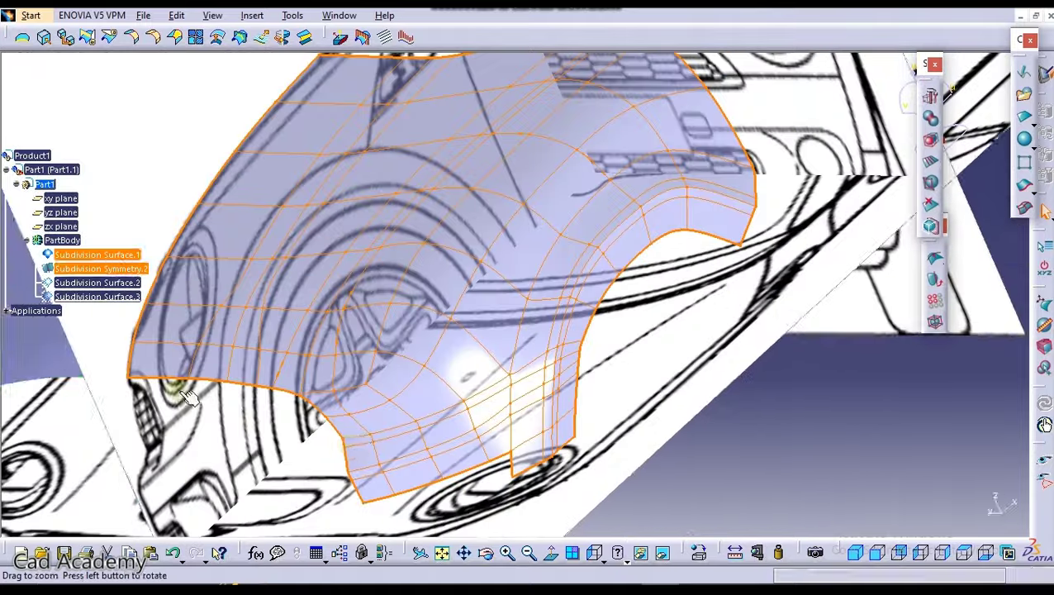
{"action": "middle_click_drag", "start_coordinate": [357, 446], "coordinate": [622, 200]}
{"action": "double_click", "coordinate": [541, 241]}
{"action": "middle_click_drag", "start_coordinate": [539, 240], "coordinate": [596, 275]}
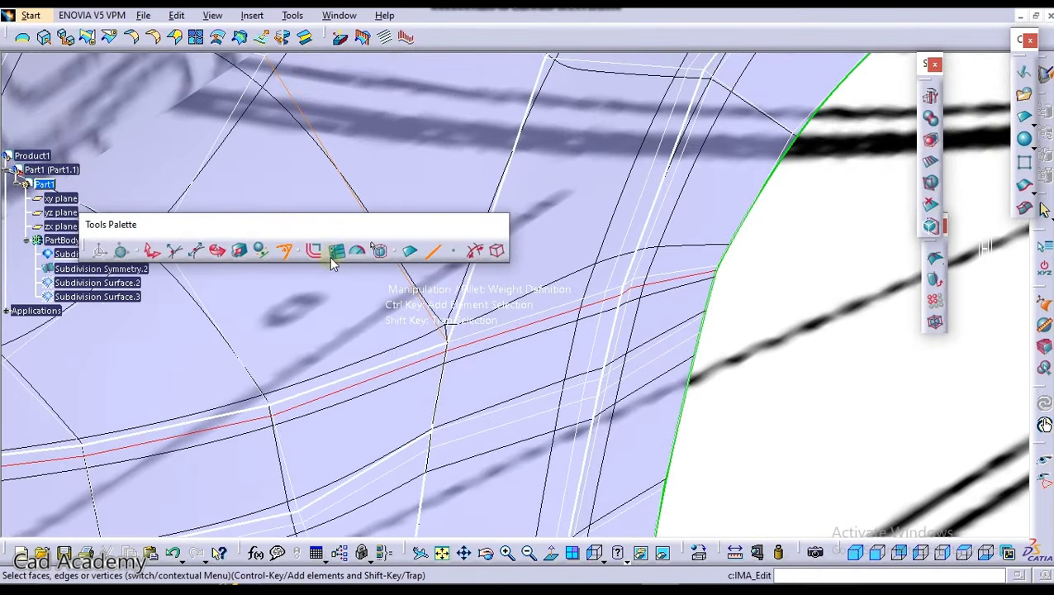
{"action": "left_click", "coordinate": [451, 249]}
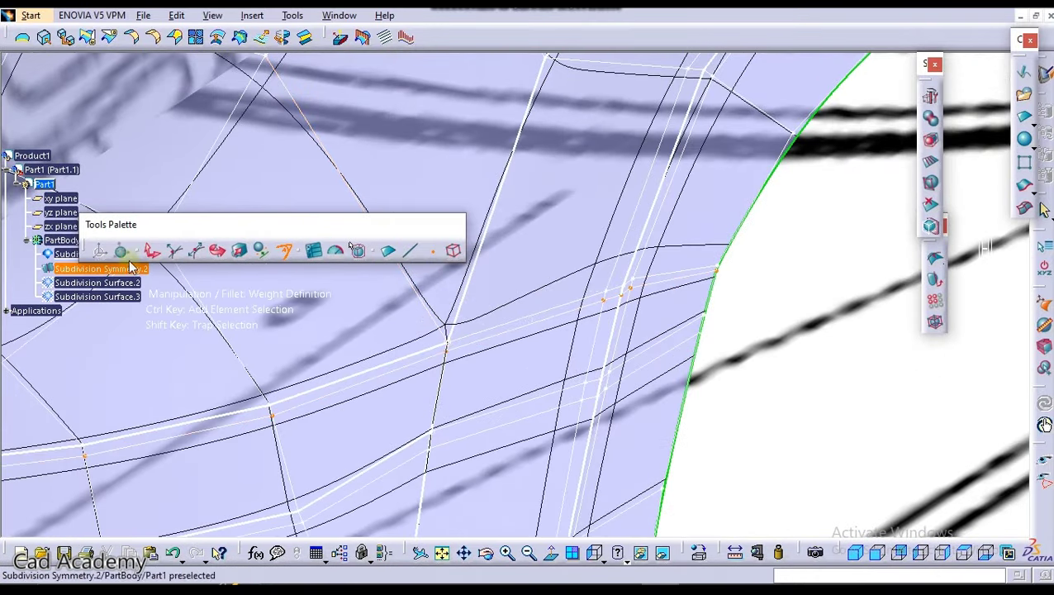
{"action": "left_click", "coordinate": [201, 251]}
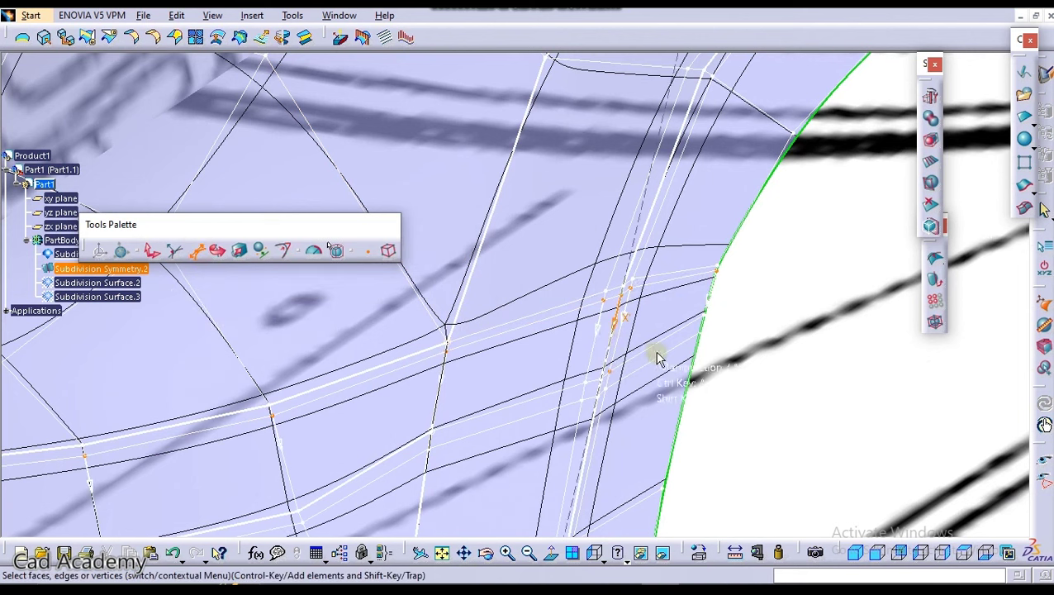
{"action": "middle_click_drag", "start_coordinate": [595, 344], "coordinate": [592, 309]}
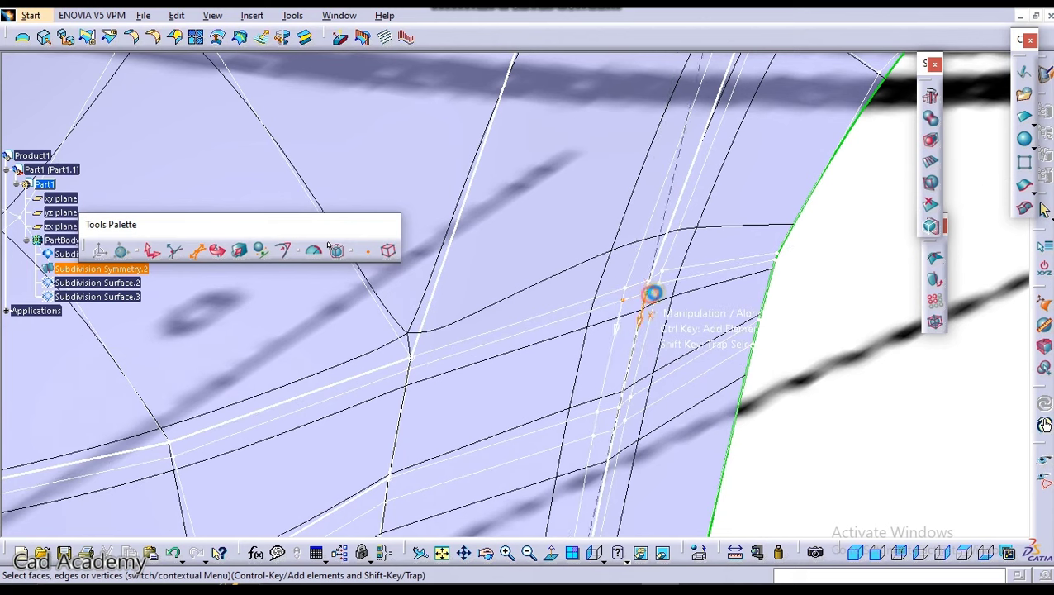
{"action": "middle_click_drag", "start_coordinate": [652, 293], "coordinate": [531, 354]}
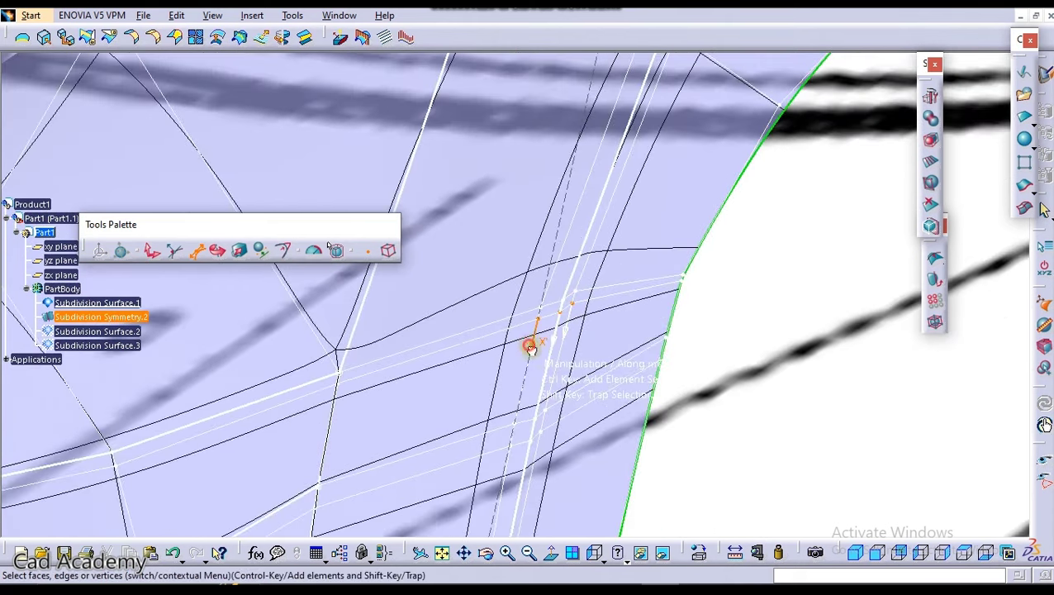
{"action": "left_click_drag", "start_coordinate": [531, 348], "coordinate": [540, 390]}
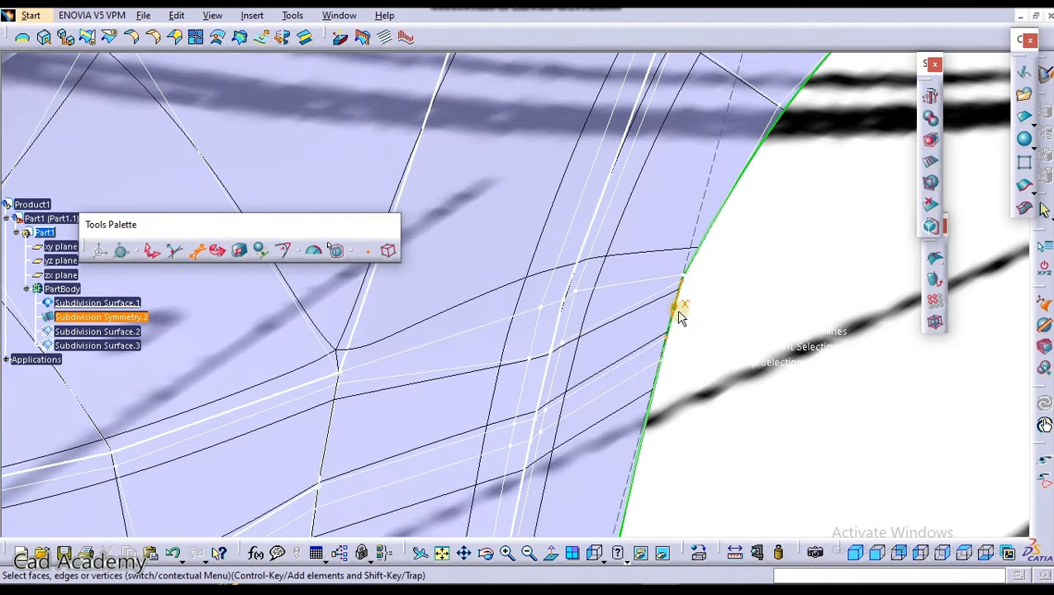
{"action": "left_click_drag", "start_coordinate": [678, 312], "coordinate": [676, 322]}
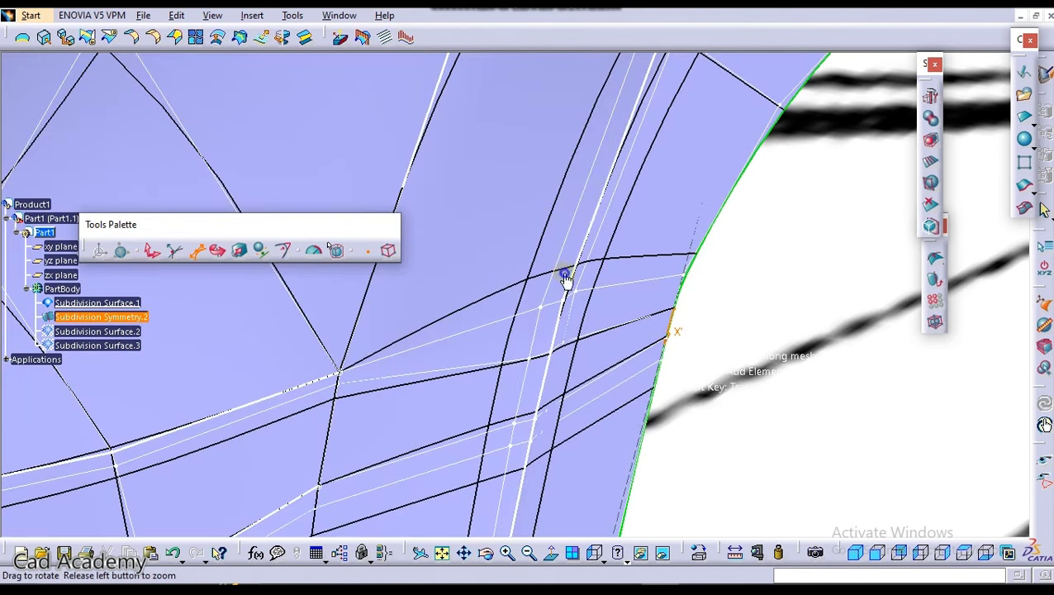
Step: Slide the vertices of the row cut below the lower crease downwards along the mesh lines on the wheel-arch leg
{"action": "middle_click_drag", "start_coordinate": [565, 276], "coordinate": [574, 223]}
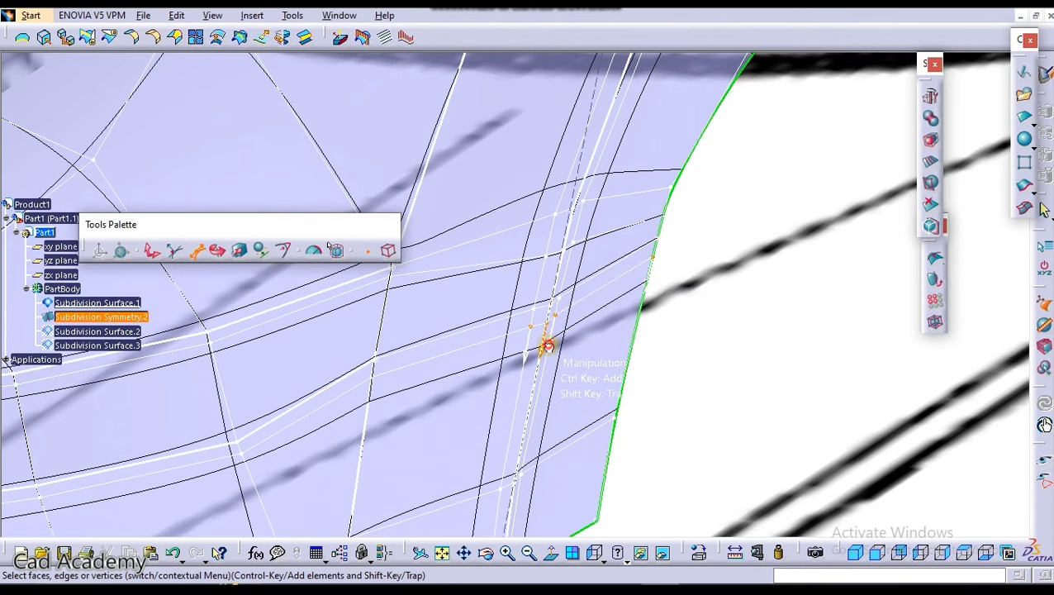
{"action": "left_click_drag", "start_coordinate": [548, 346], "coordinate": [548, 394]}
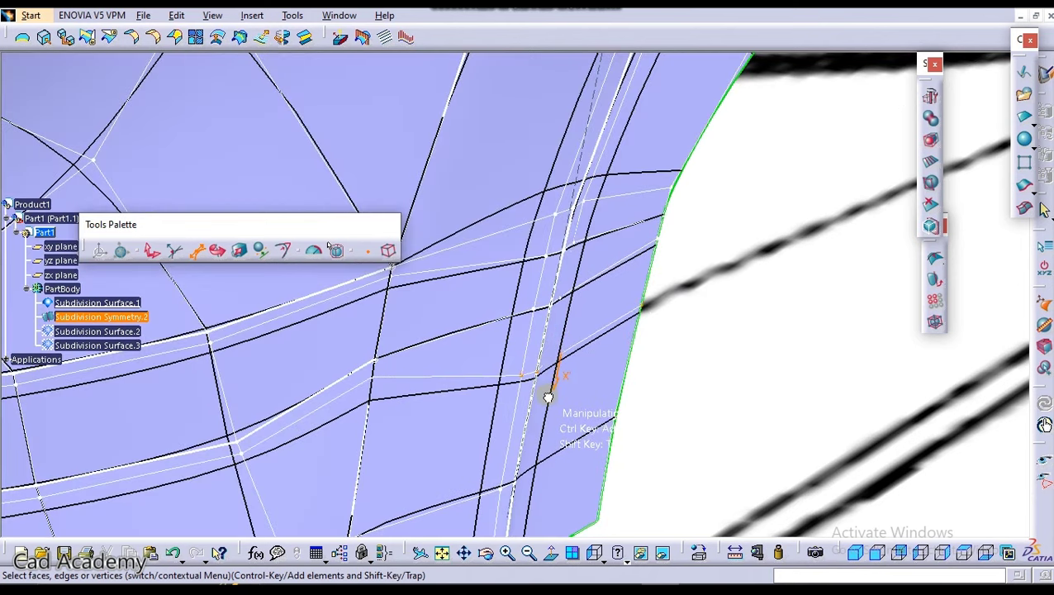
{"action": "middle_click_drag", "start_coordinate": [557, 303], "coordinate": [550, 375]}
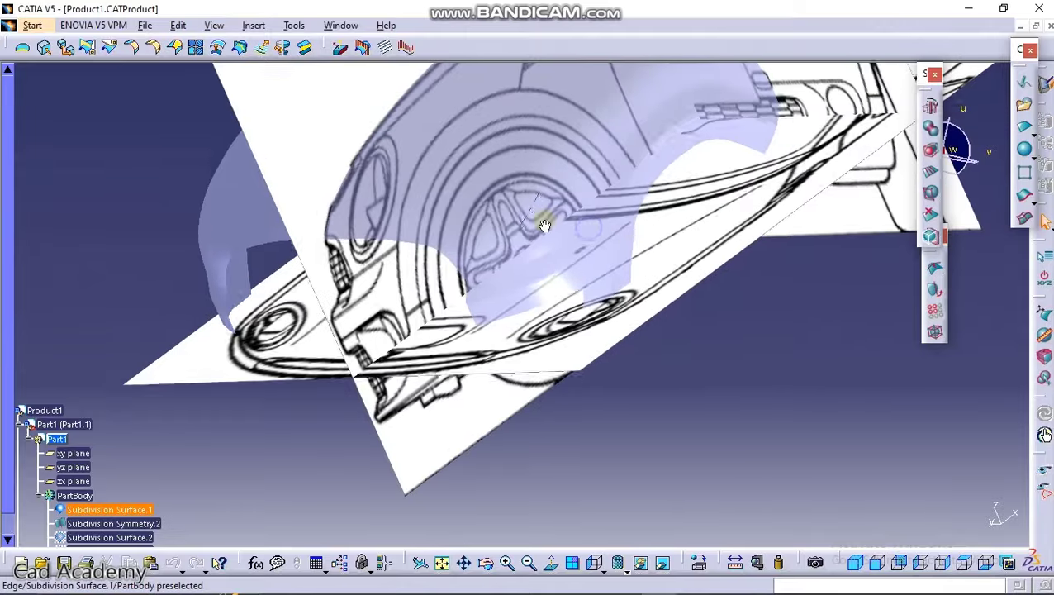
Step: Examine the shaded fender's creases and lower border from several angles and against the front-view blueprint
{"action": "middle_click_drag", "start_coordinate": [541, 219], "coordinate": [816, 100]}
{"action": "middle_click_drag", "start_coordinate": [471, 302], "coordinate": [496, 223]}
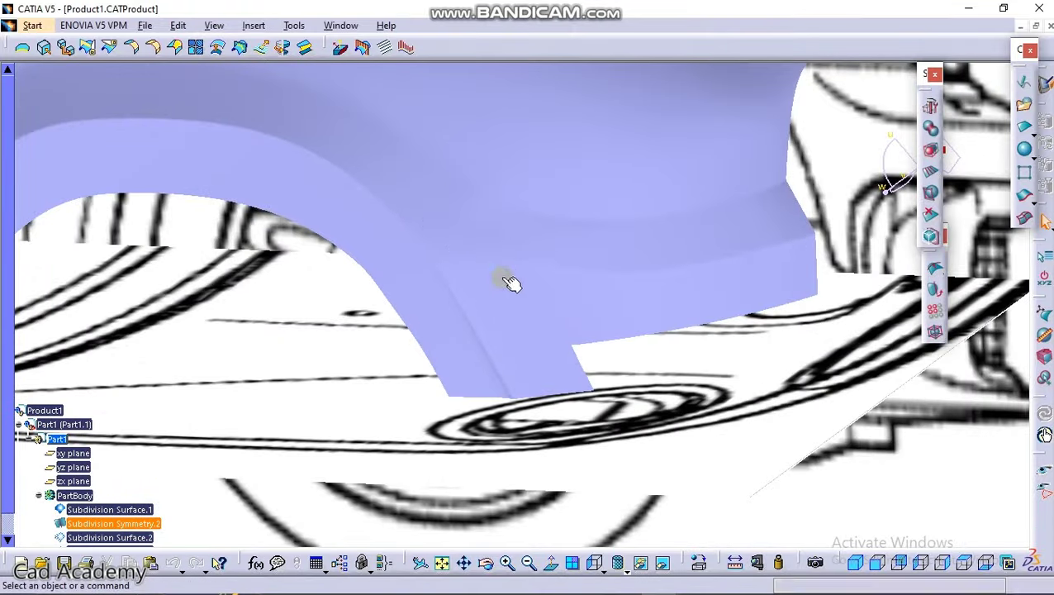
{"action": "middle_click_drag", "start_coordinate": [606, 266], "coordinate": [568, 283]}
{"action": "middle_click_drag", "start_coordinate": [554, 334], "coordinate": [648, 222]}
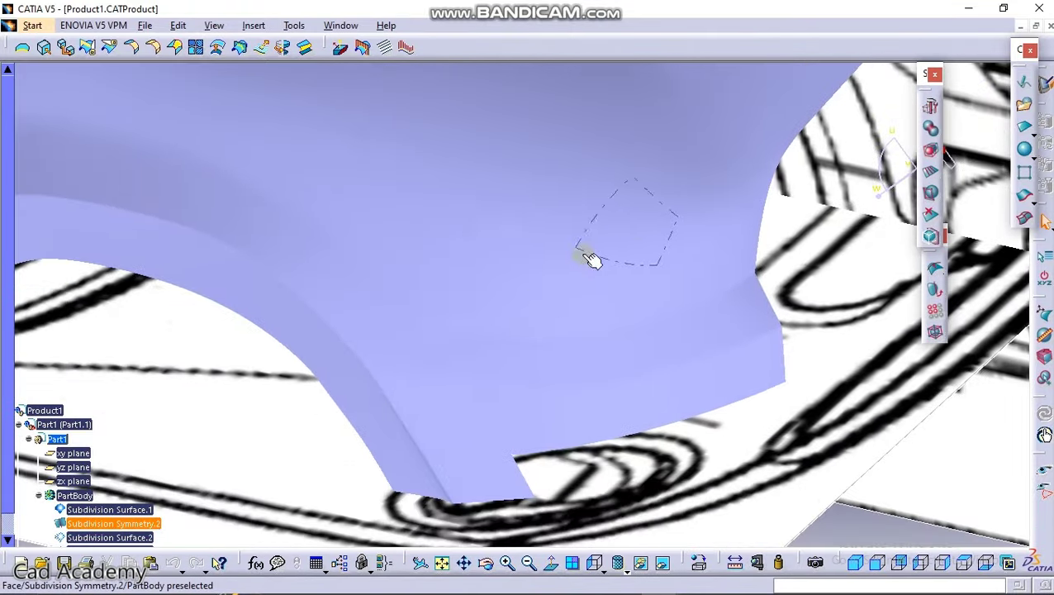
{"action": "mouse_move", "coordinate": [540, 296]}
{"action": "middle_mouse_down"}
{"action": "mouse_move", "coordinate": [607, 422]}
{"action": "mouse_move", "coordinate": [579, 431]}
{"action": "mouse_move", "coordinate": [619, 411]}
{"action": "mouse_move", "coordinate": [619, 352]}
{"action": "mouse_move", "coordinate": [617, 442]}
{"action": "mouse_move", "coordinate": [444, 410]}
{"action": "mouse_move", "coordinate": [299, 501]}
{"action": "mouse_move", "coordinate": [260, 371]}
{"action": "mouse_move", "coordinate": [280, 466]}
{"action": "middle_mouse_up"}
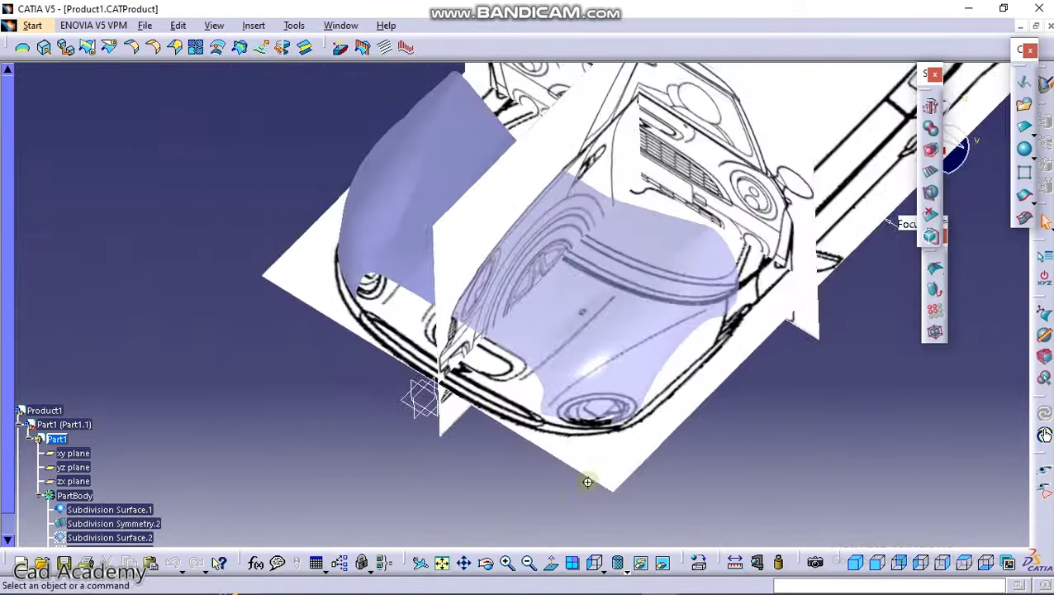
{"action": "mouse_move", "coordinate": [588, 483]}
{"action": "middle_mouse_down"}
{"action": "mouse_move", "coordinate": [538, 334]}
{"action": "mouse_move", "coordinate": [569, 350]}
{"action": "mouse_move", "coordinate": [524, 328]}
{"action": "mouse_move", "coordinate": [540, 358]}
{"action": "middle_mouse_up"}
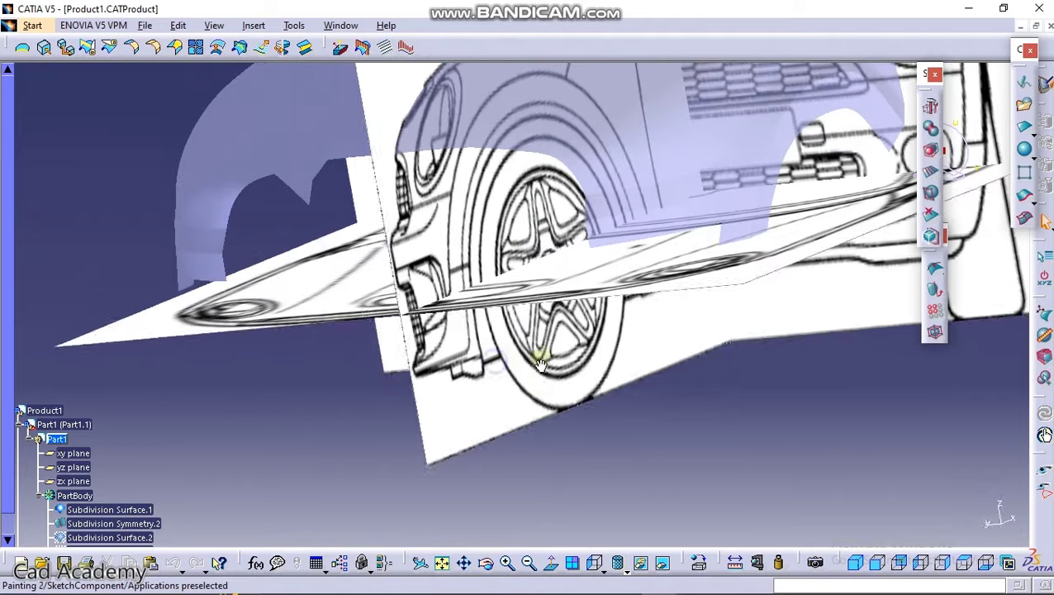
{"action": "left_click", "coordinate": [909, 565]}
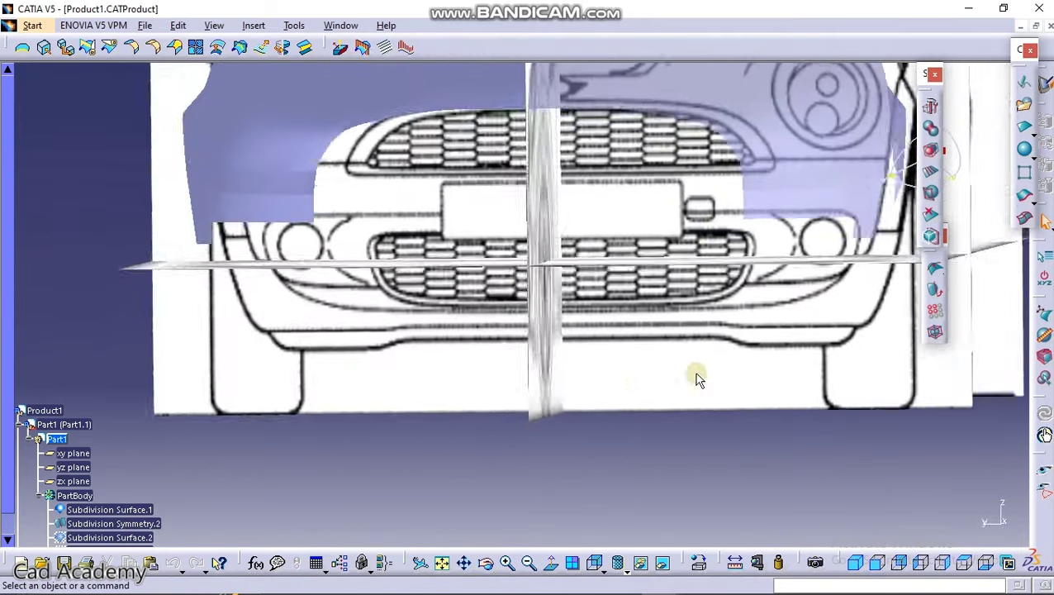
Step: Extrude the two short vertical border edges just below the upper grille's outer corner towards the car's centre
{"action": "mouse_move", "coordinate": [732, 379]}
{"action": "middle_mouse_down"}
{"action": "mouse_move", "coordinate": [760, 296]}
{"action": "mouse_move", "coordinate": [336, 393]}
{"action": "middle_mouse_up"}
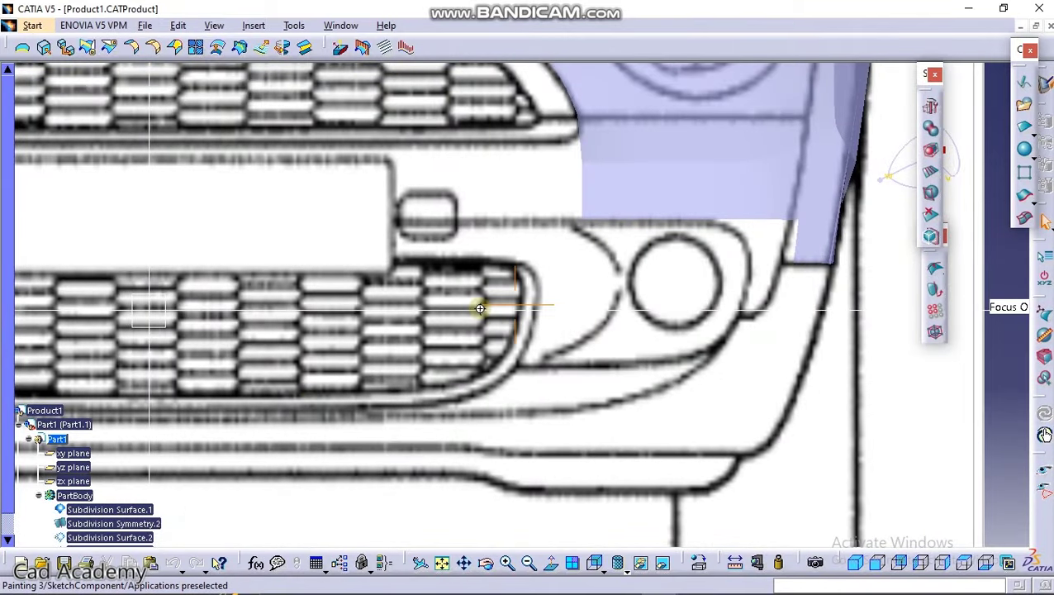
{"action": "middle_click_drag", "start_coordinate": [478, 307], "coordinate": [499, 374]}
{"action": "middle_click_drag", "start_coordinate": [551, 271], "coordinate": [622, 308]}
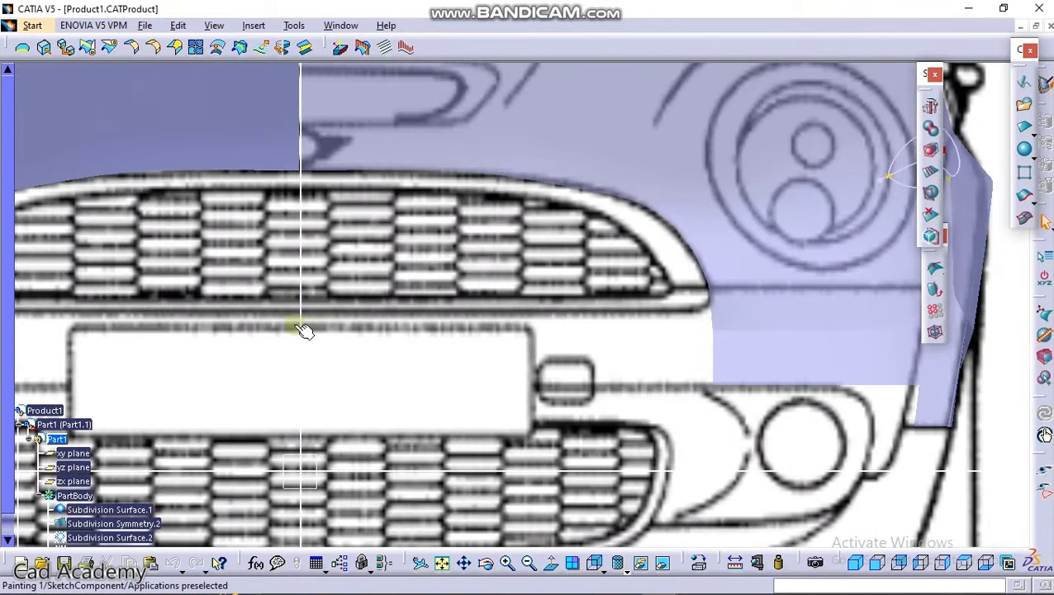
{"action": "middle_click_drag", "start_coordinate": [417, 365], "coordinate": [532, 348]}
{"action": "middle_click_drag", "start_coordinate": [532, 347], "coordinate": [545, 296]}
{"action": "middle_click_drag", "start_coordinate": [615, 358], "coordinate": [536, 366]}
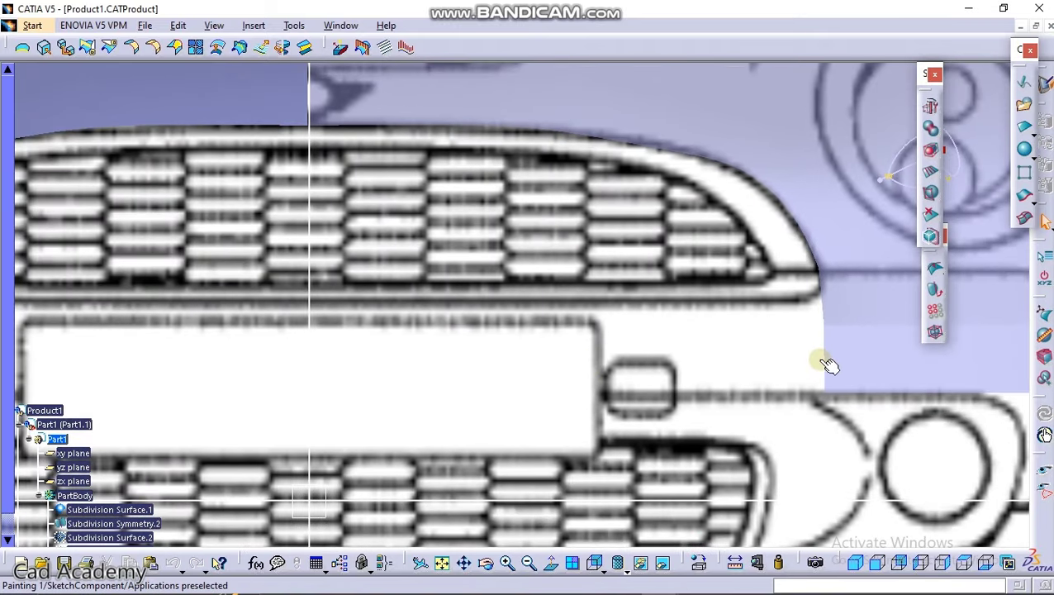
{"action": "left_click", "coordinate": [856, 355]}
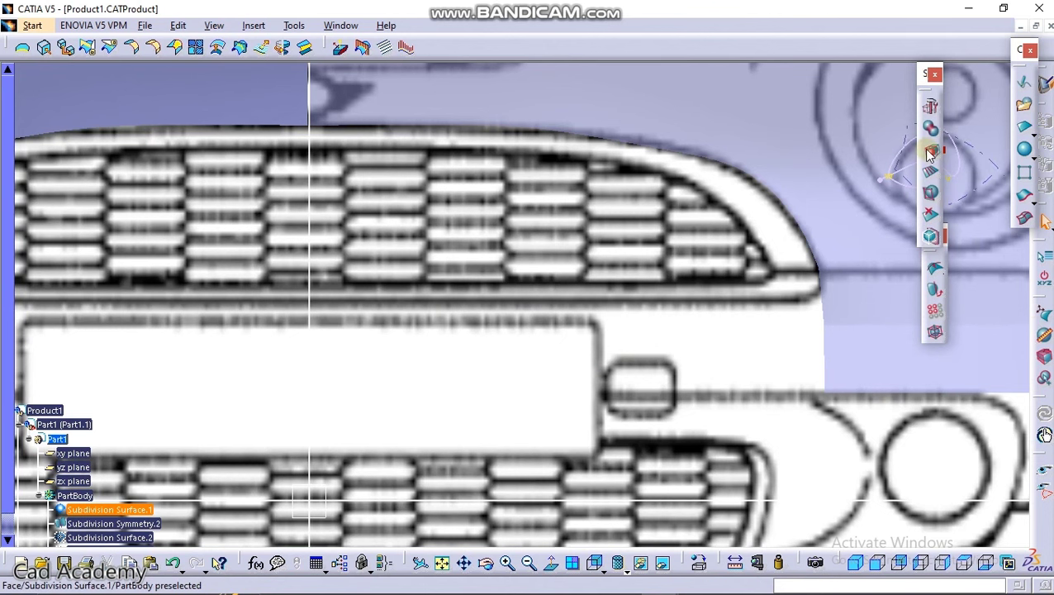
{"action": "left_click", "coordinate": [845, 365]}
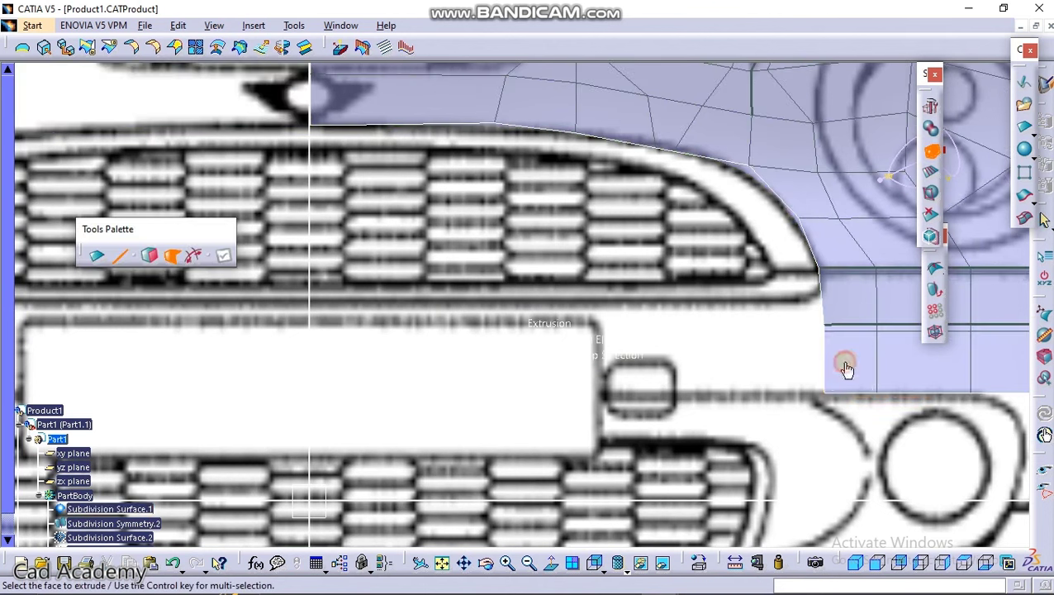
{"action": "middle_click_drag", "start_coordinate": [795, 368], "coordinate": [698, 329]}
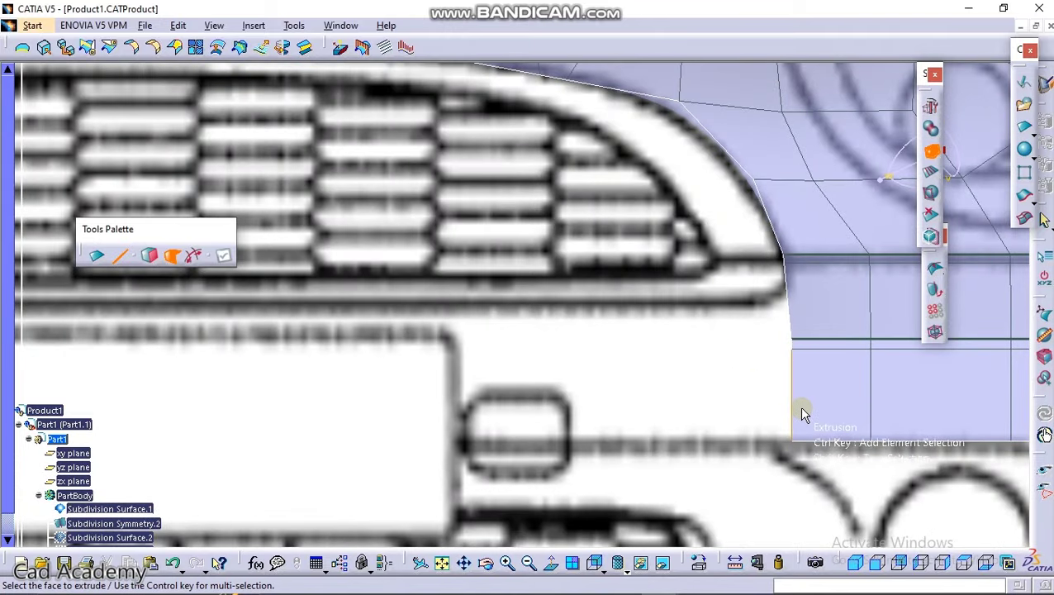
{"action": "left_click", "coordinate": [801, 408]}
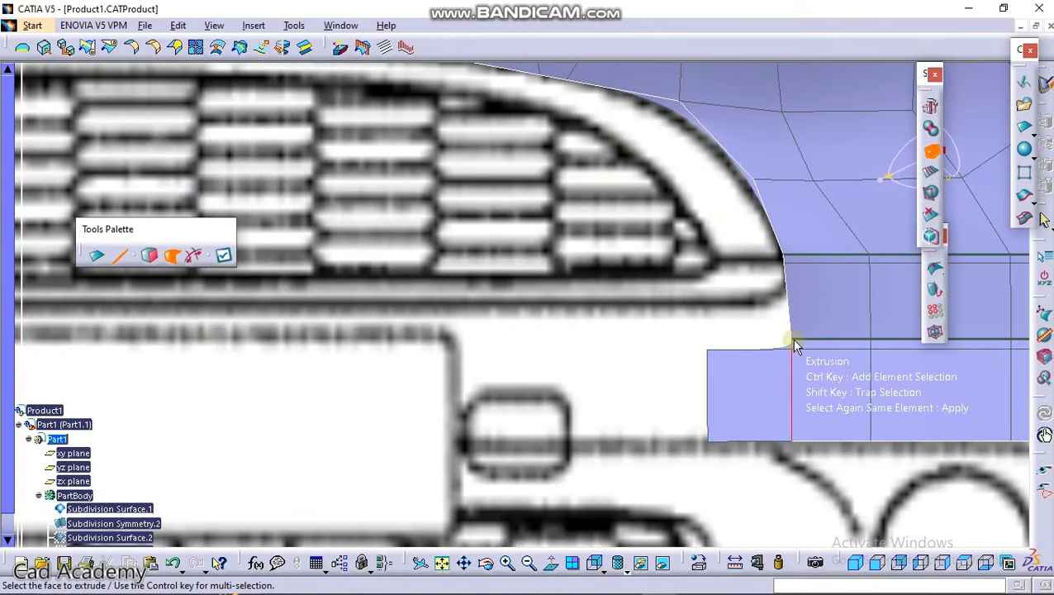
{"action": "left_click", "coordinate": [792, 339]}
{"action": "middle_click_drag", "start_coordinate": [778, 349], "coordinate": [908, 413]}
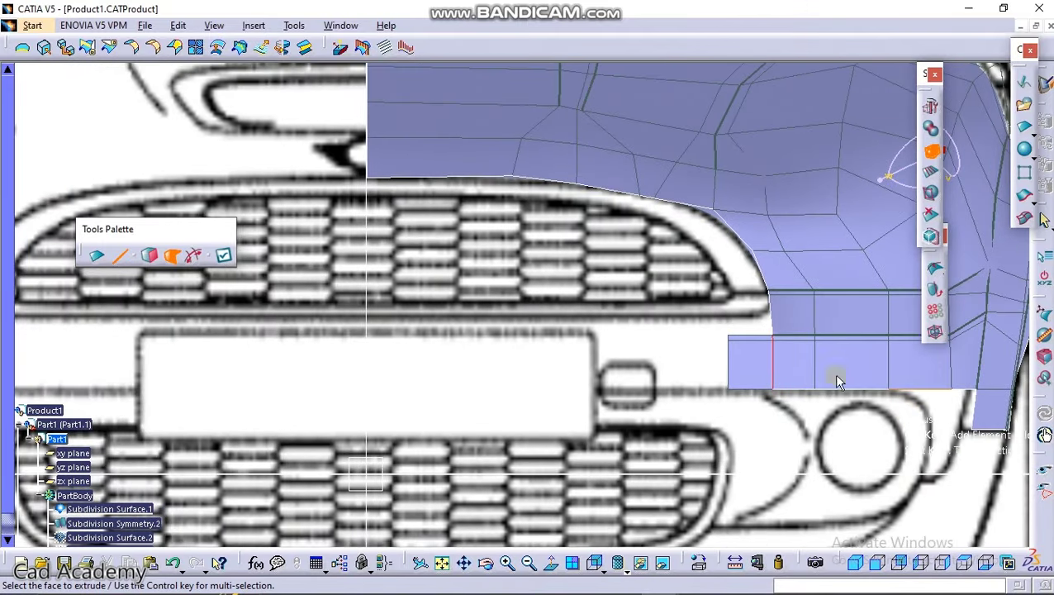
Step: Translate the end vertices of the extruded strip along Y until they sit slightly past the car's centre line
{"action": "left_click", "coordinate": [154, 258]}
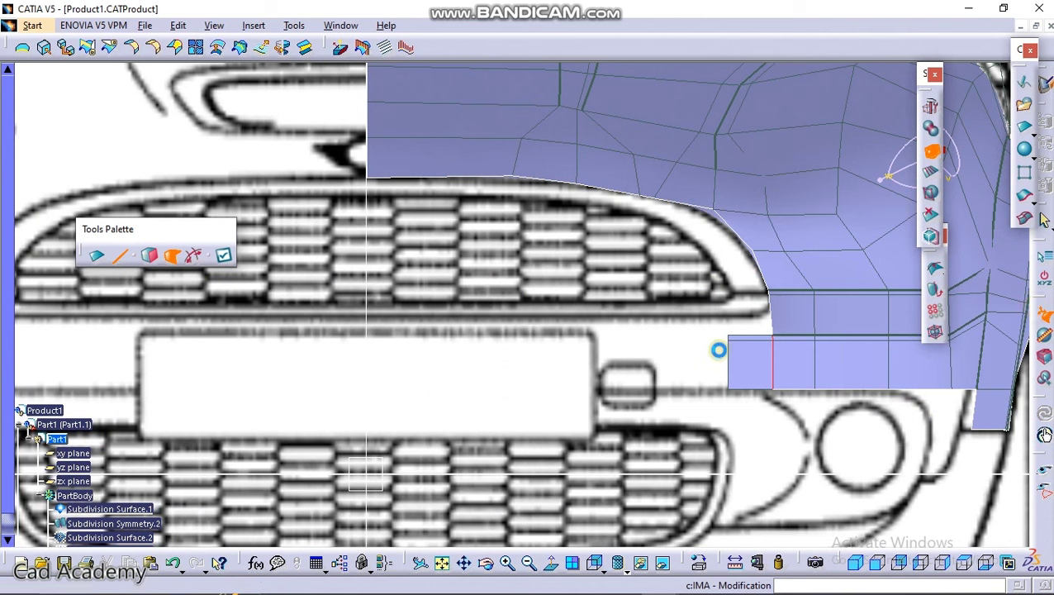
{"action": "left_click", "coordinate": [148, 255]}
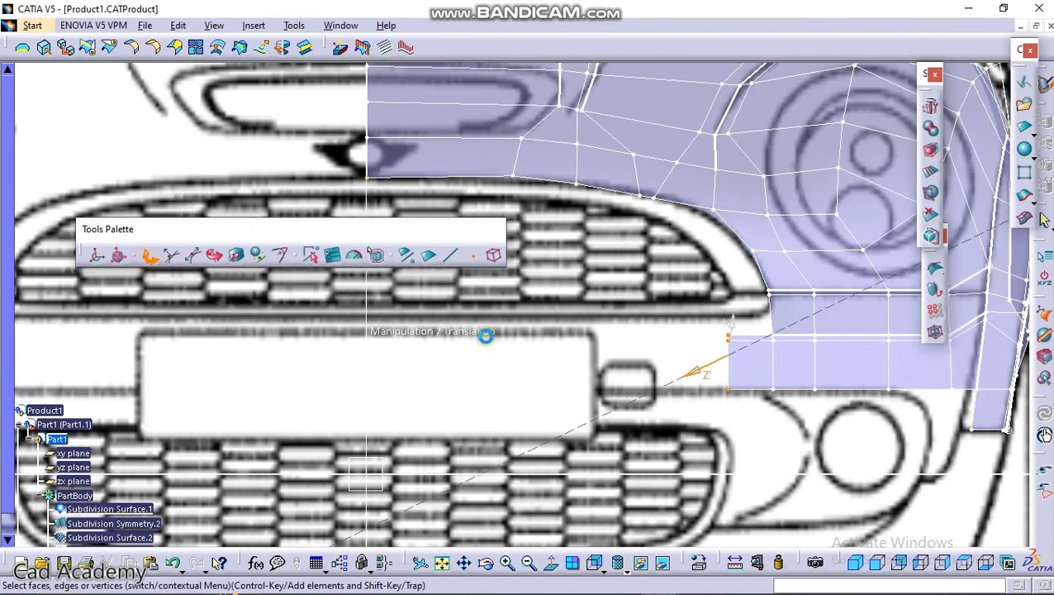
{"action": "left_click", "coordinate": [119, 260]}
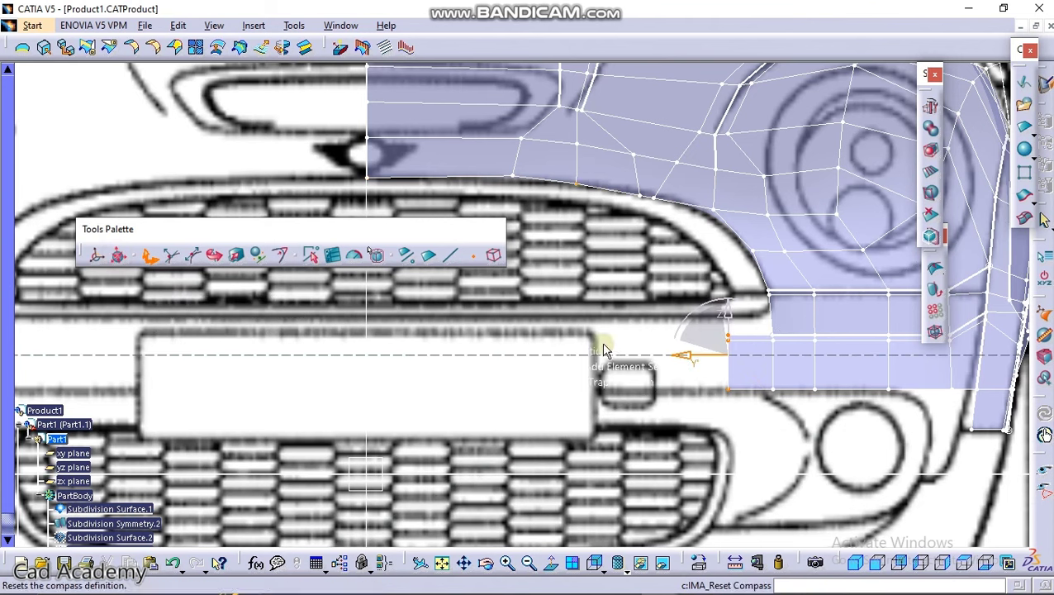
{"action": "left_click_drag", "start_coordinate": [692, 363], "coordinate": [330, 355]}
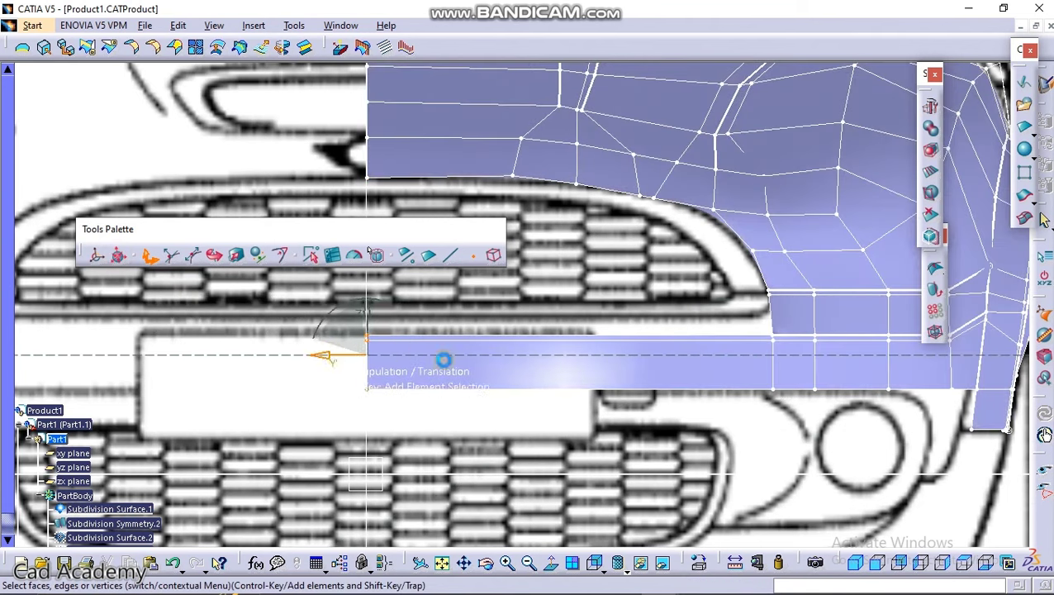
{"action": "middle_click_drag", "start_coordinate": [364, 371], "coordinate": [479, 360]}
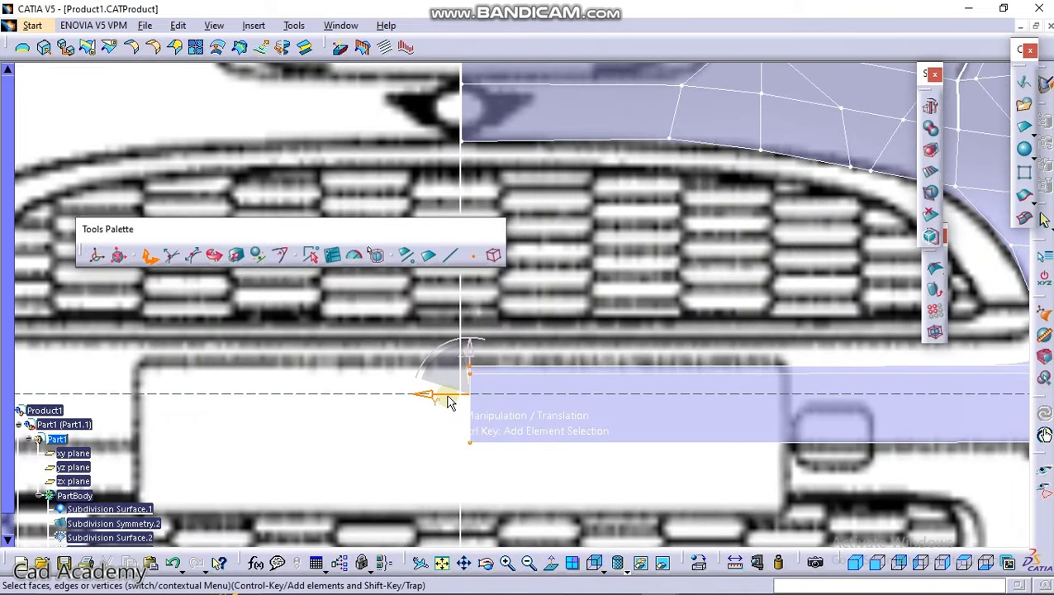
{"action": "left_click_drag", "start_coordinate": [451, 403], "coordinate": [431, 400]}
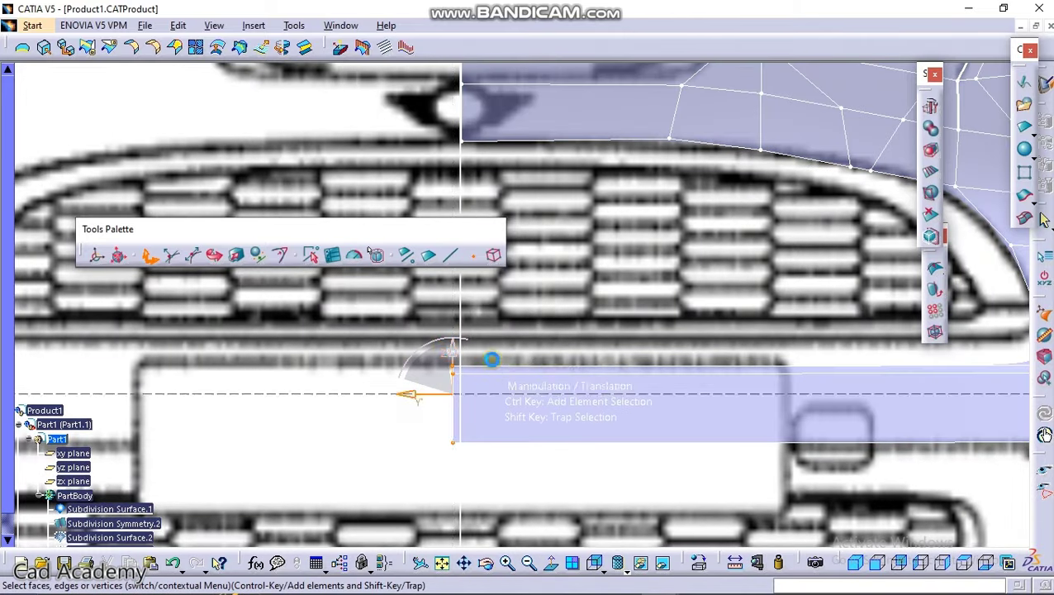
{"action": "left_click", "coordinate": [521, 336]}
Step: Try to bring the strip's end vertices onto the zx plane with plane alignment and projection along a direction
{"action": "middle_click_drag", "start_coordinate": [522, 337], "coordinate": [532, 452]}
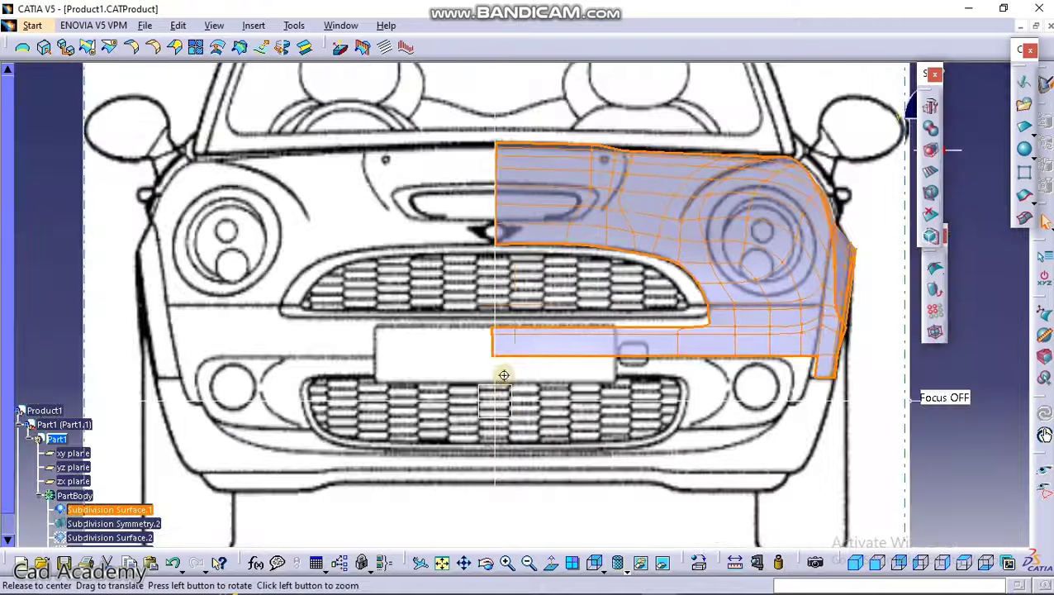
{"action": "middle_click_drag", "start_coordinate": [503, 374], "coordinate": [640, 303]}
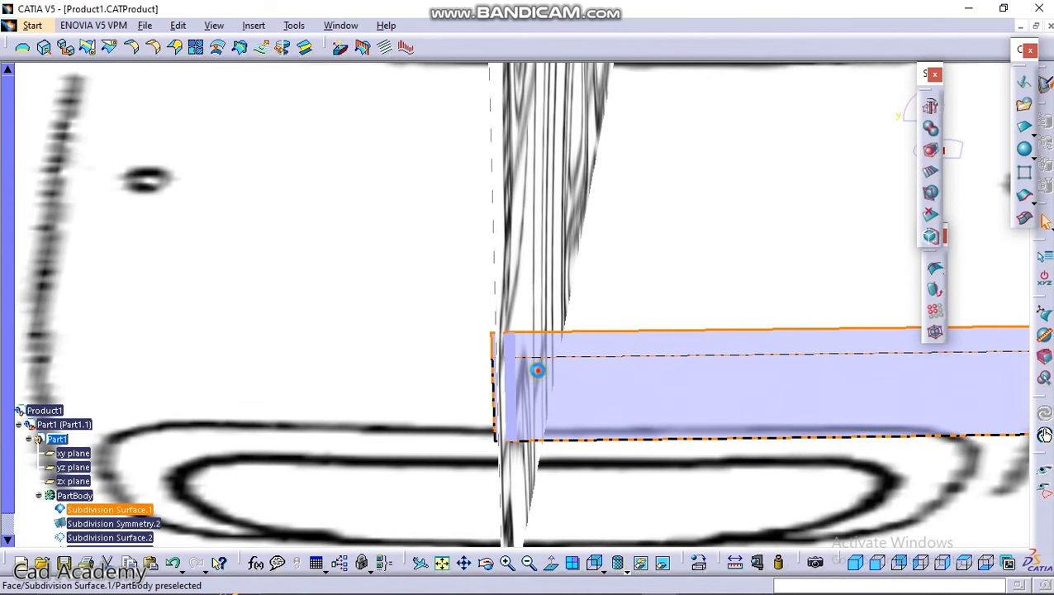
{"action": "middle_click_drag", "start_coordinate": [525, 356], "coordinate": [502, 347]}
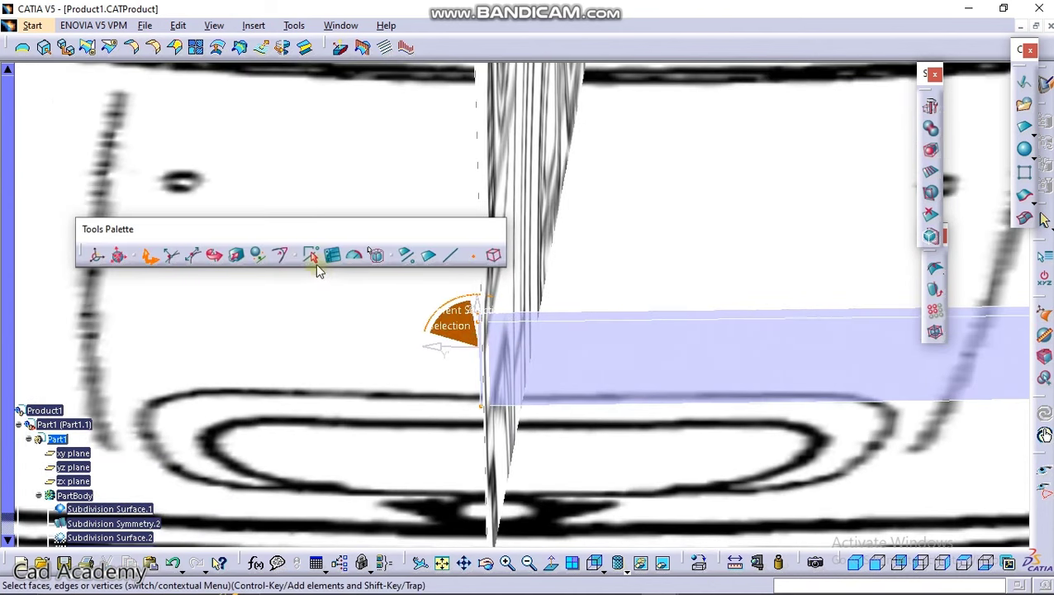
{"action": "left_click", "coordinate": [259, 256]}
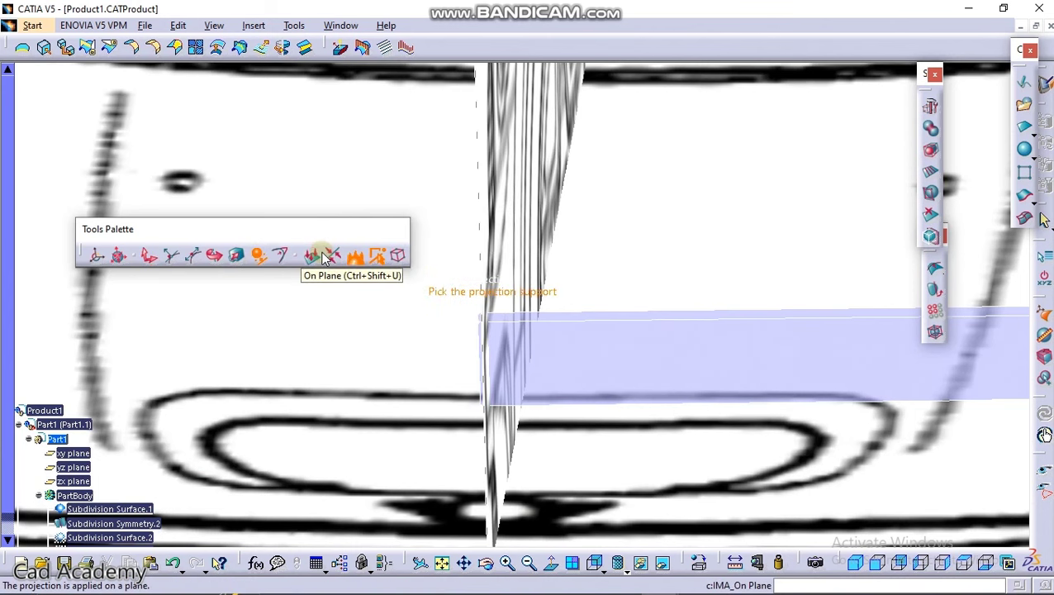
{"action": "left_click", "coordinate": [320, 257]}
{"action": "middle_click_drag", "start_coordinate": [452, 342], "coordinate": [400, 291]}
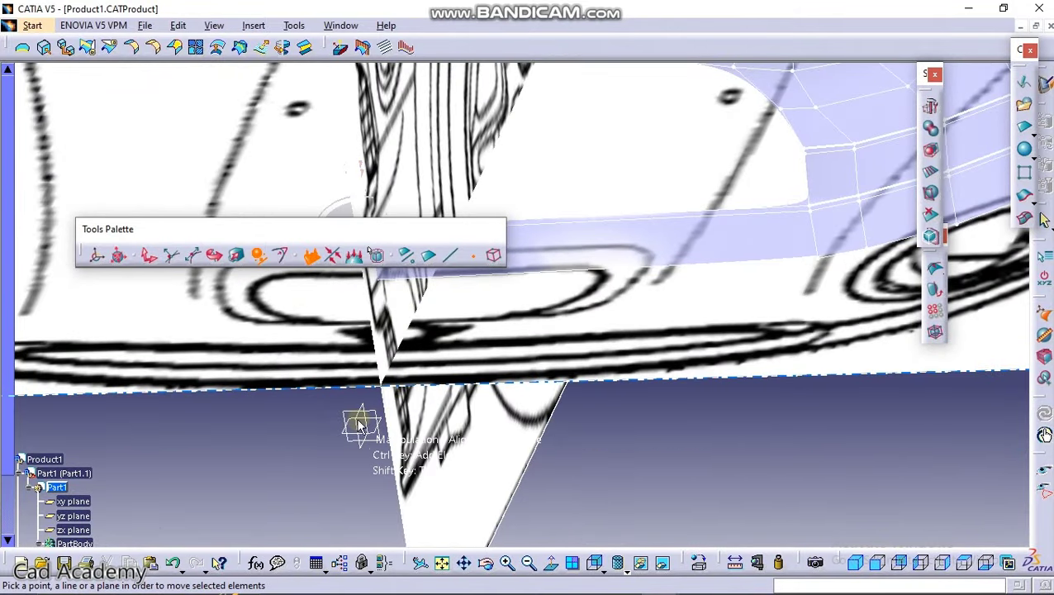
{"action": "middle_click_drag", "start_coordinate": [359, 425], "coordinate": [494, 299]}
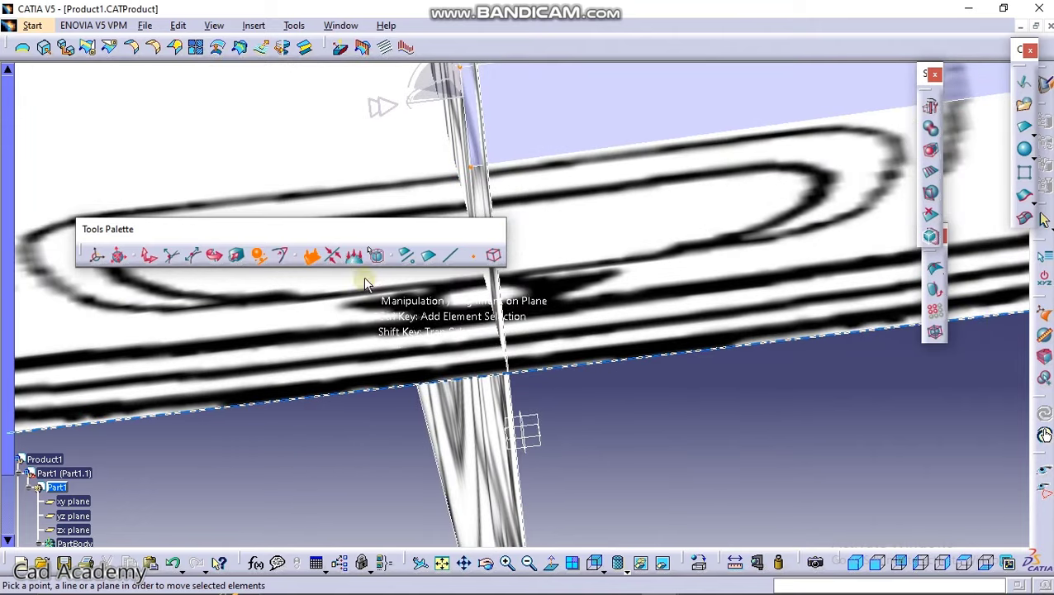
{"action": "left_click", "coordinate": [356, 258]}
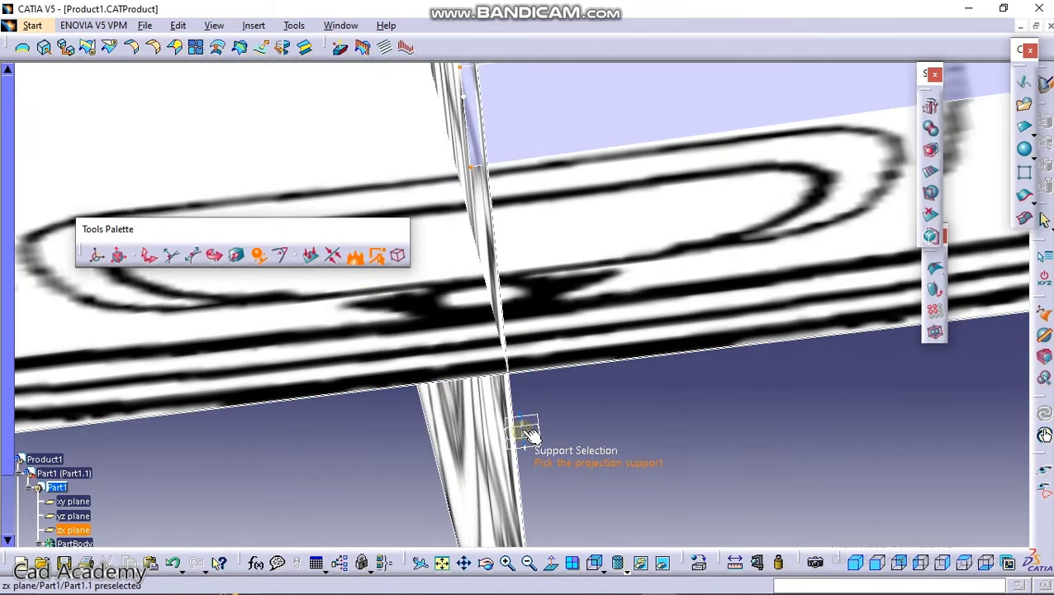
{"action": "left_click", "coordinate": [523, 431]}
{"action": "middle_click_drag", "start_coordinate": [542, 401], "coordinate": [464, 421]}
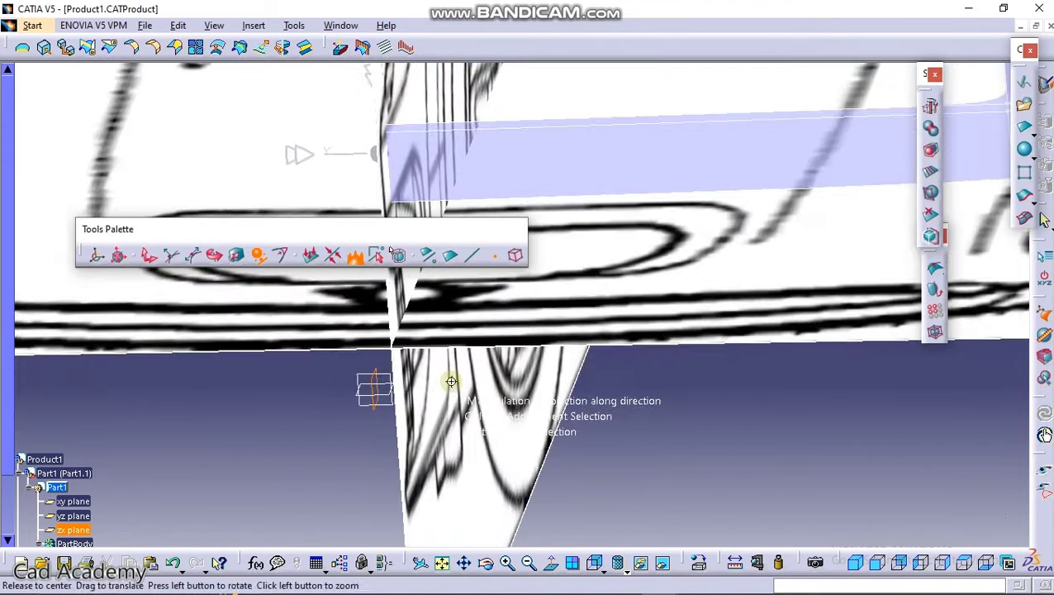
{"action": "middle_click_drag", "start_coordinate": [449, 381], "coordinate": [497, 479]}
{"action": "key", "text": "Escape"}
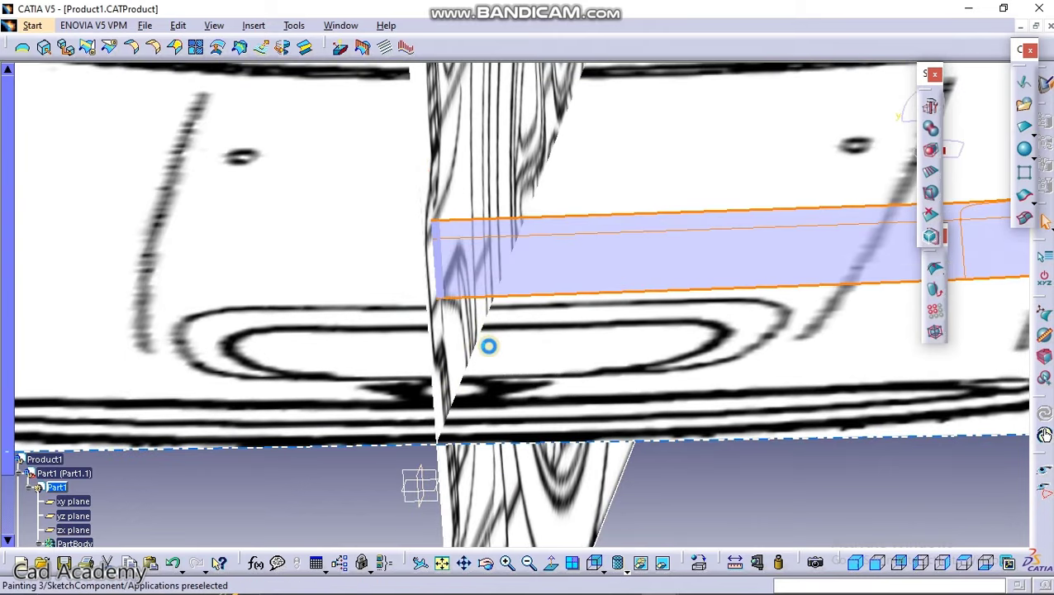
Step: Project the strip's end vertices along a direction onto the zx plane and save the product
{"action": "middle_click_drag", "start_coordinate": [471, 357], "coordinate": [494, 302]}
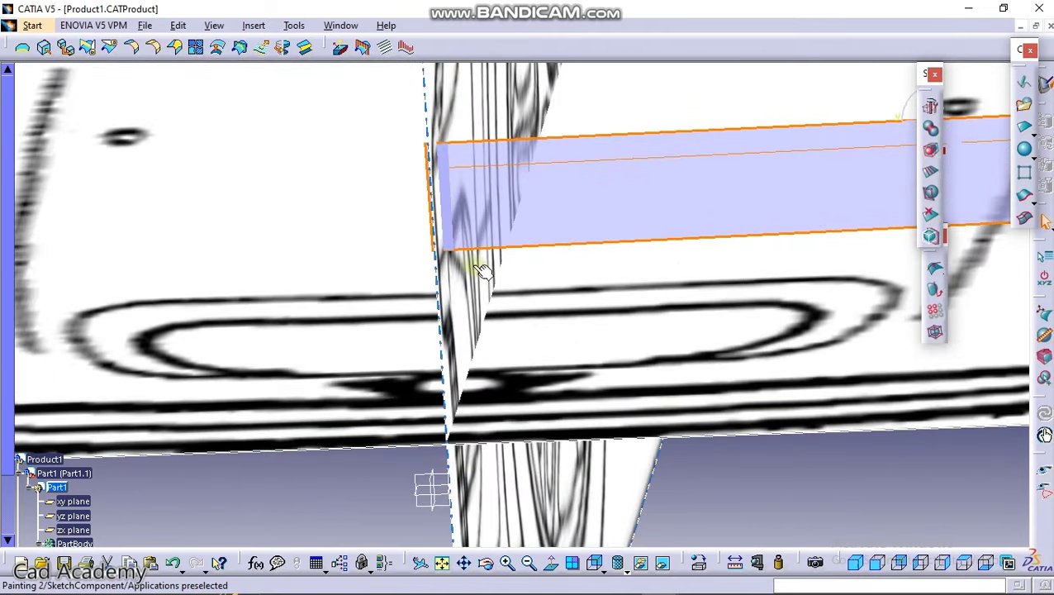
{"action": "double_click", "coordinate": [493, 225]}
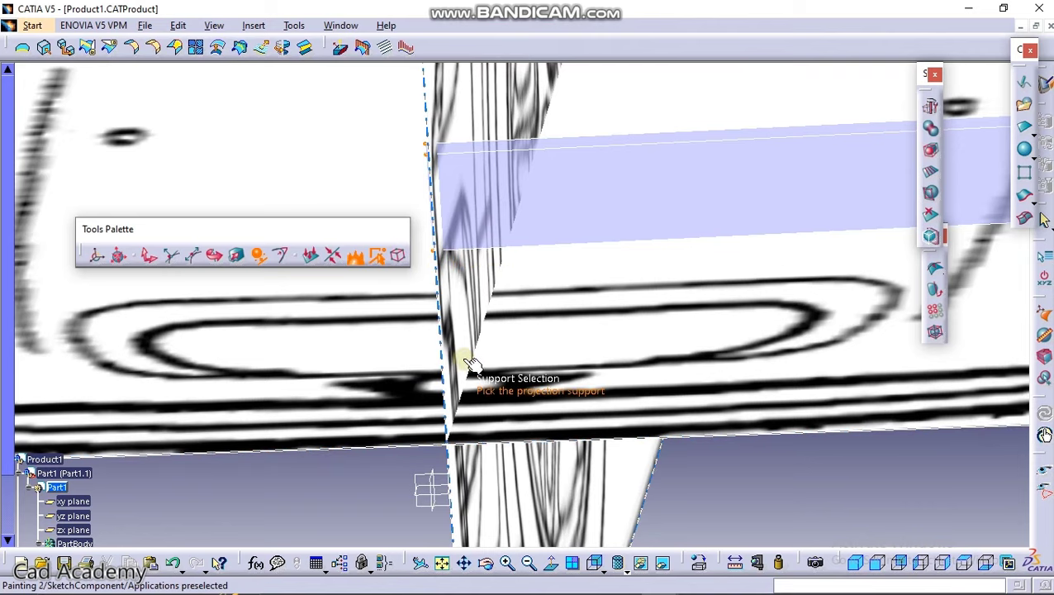
{"action": "middle_click_drag", "start_coordinate": [467, 362], "coordinate": [474, 387]}
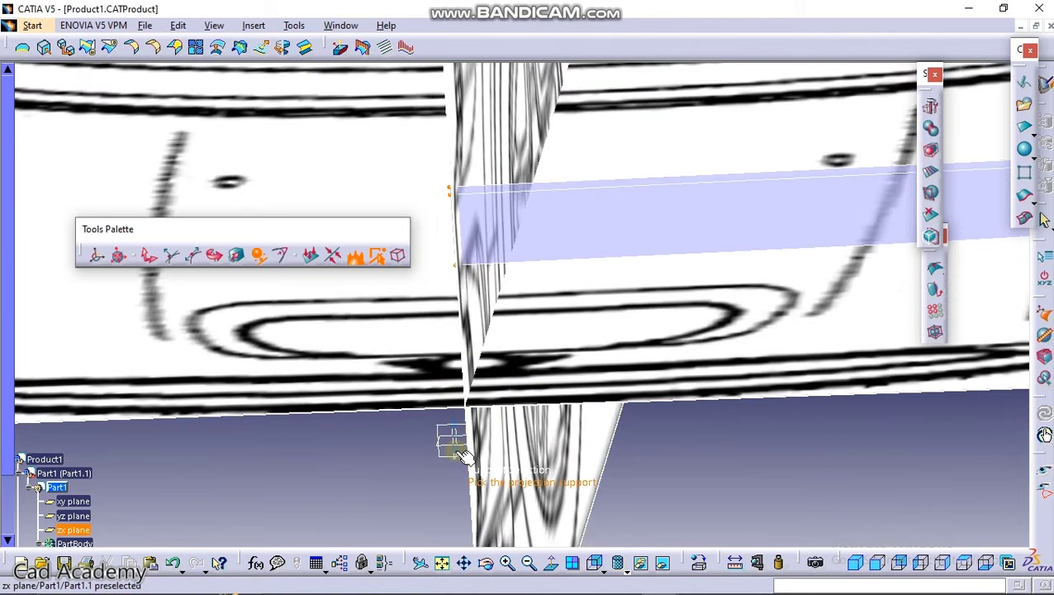
{"action": "left_click", "coordinate": [458, 453]}
{"action": "mouse_move", "coordinate": [485, 325]}
{"action": "middle_mouse_down"}
{"action": "mouse_move", "coordinate": [527, 360]}
{"action": "mouse_move", "coordinate": [545, 287]}
{"action": "mouse_move", "coordinate": [591, 323]}
{"action": "middle_mouse_up"}
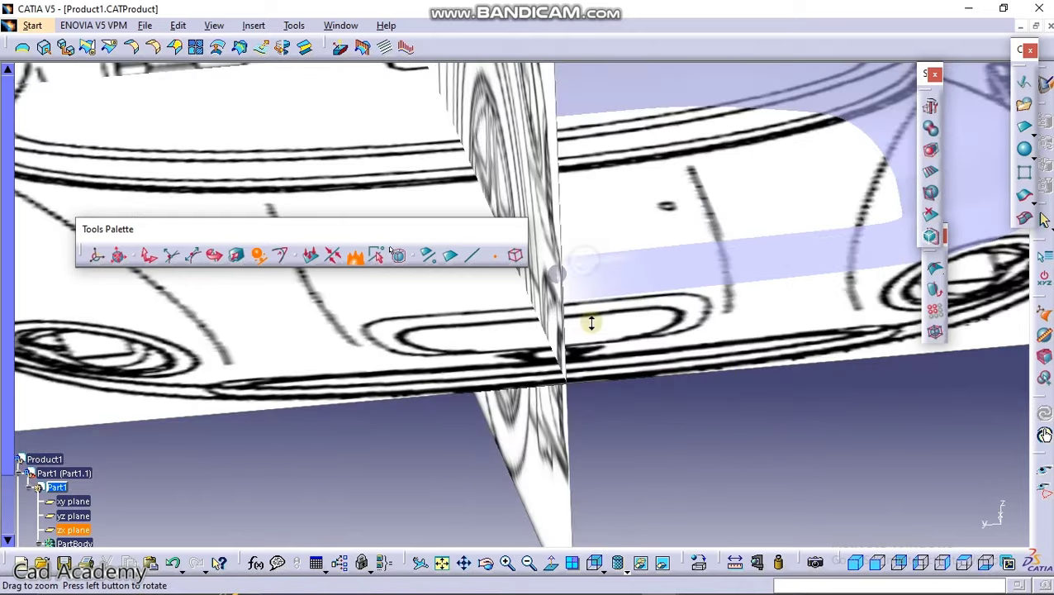
{"action": "key", "text": "Escape"}
{"action": "mouse_move", "coordinate": [613, 373]}
{"action": "middle_mouse_down"}
{"action": "mouse_move", "coordinate": [536, 344]}
{"action": "mouse_move", "coordinate": [561, 410]}
{"action": "mouse_move", "coordinate": [600, 341]}
{"action": "mouse_move", "coordinate": [600, 395]}
{"action": "mouse_move", "coordinate": [577, 407]}
{"action": "mouse_move", "coordinate": [598, 388]}
{"action": "mouse_move", "coordinate": [595, 435]}
{"action": "mouse_move", "coordinate": [541, 394]}
{"action": "mouse_move", "coordinate": [482, 437]}
{"action": "mouse_move", "coordinate": [490, 425]}
{"action": "middle_mouse_up"}
{"action": "key", "text": "ctrl+s"}
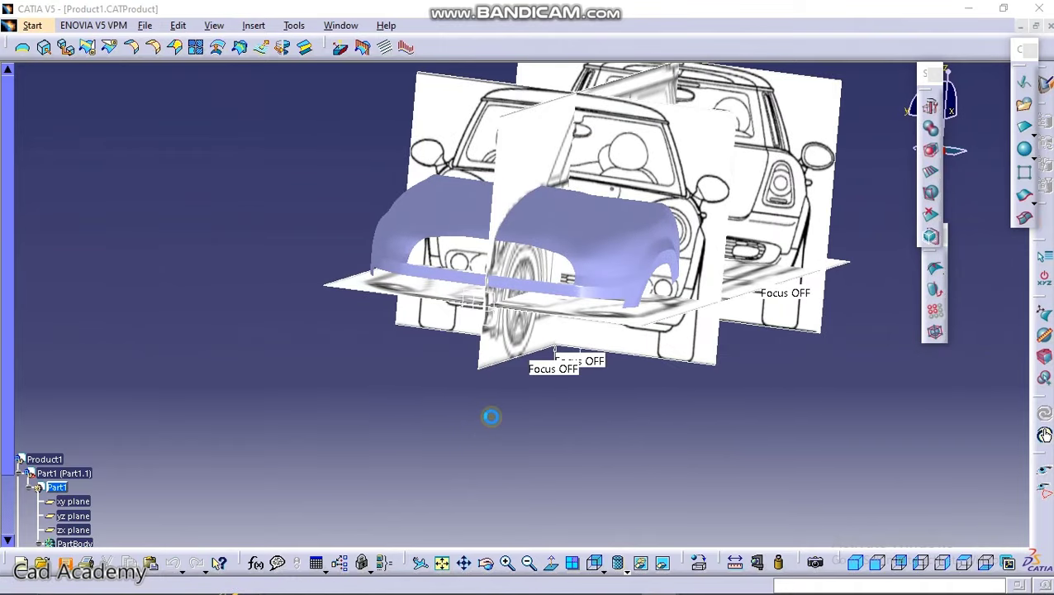
Step: Inspect the extended strip below the grille and the grille opening against the front blueprint in front view
{"action": "middle_click_drag", "start_coordinate": [626, 368], "coordinate": [698, 366]}
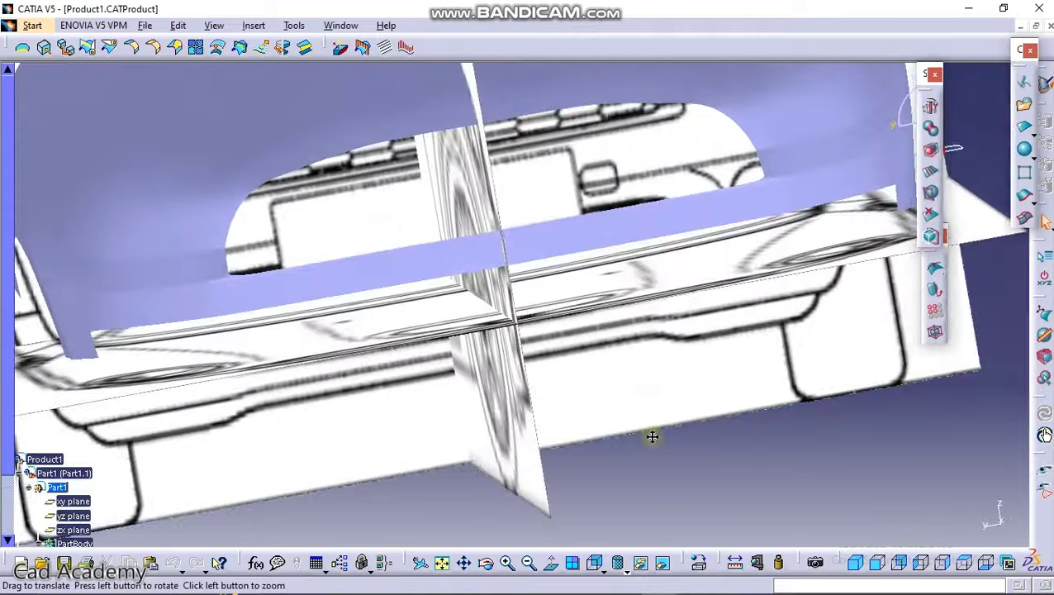
{"action": "middle_click_drag", "start_coordinate": [651, 435], "coordinate": [642, 514]}
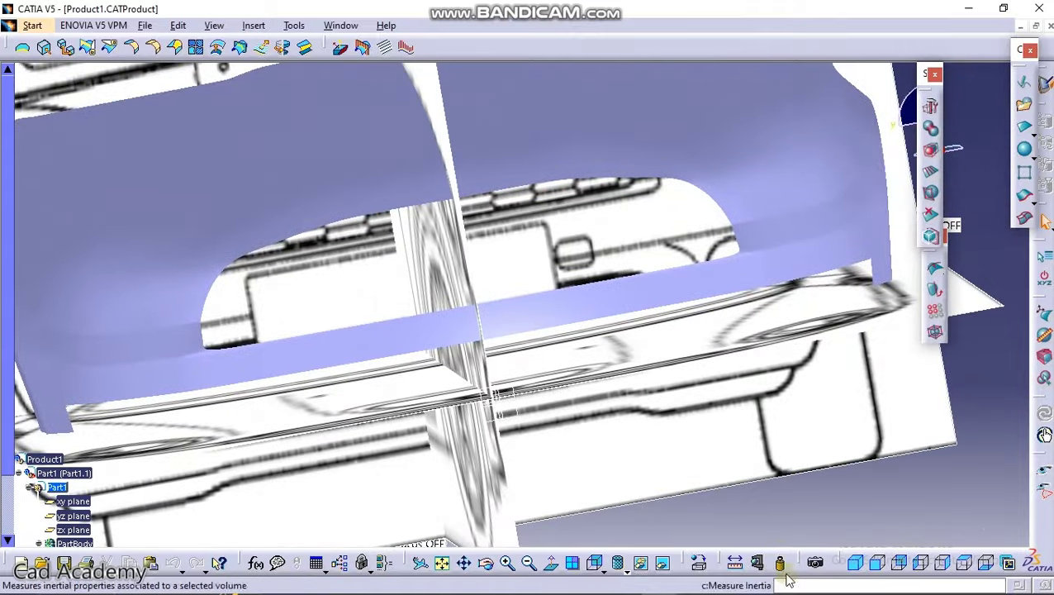
{"action": "left_click", "coordinate": [879, 562]}
{"action": "left_click", "coordinate": [898, 563]}
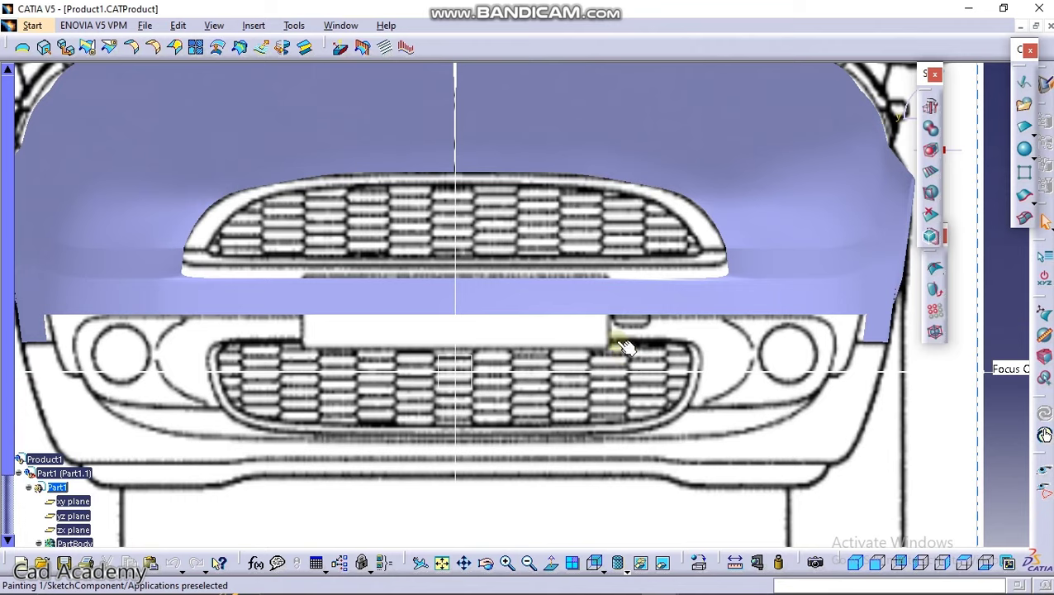
{"action": "middle_click_drag", "start_coordinate": [586, 356], "coordinate": [711, 381]}
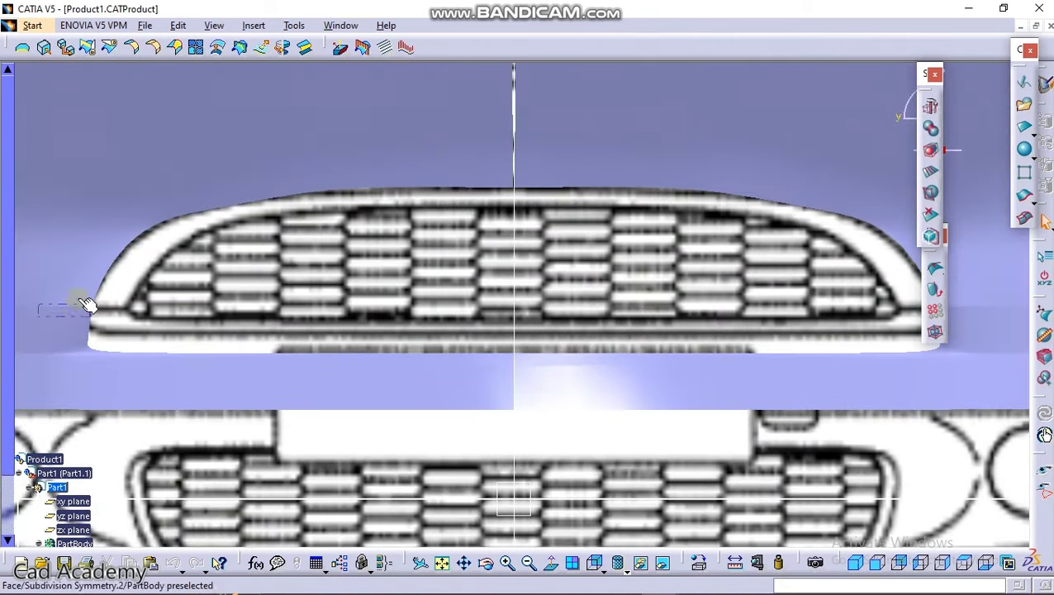
{"action": "middle_click_drag", "start_coordinate": [647, 378], "coordinate": [500, 296]}
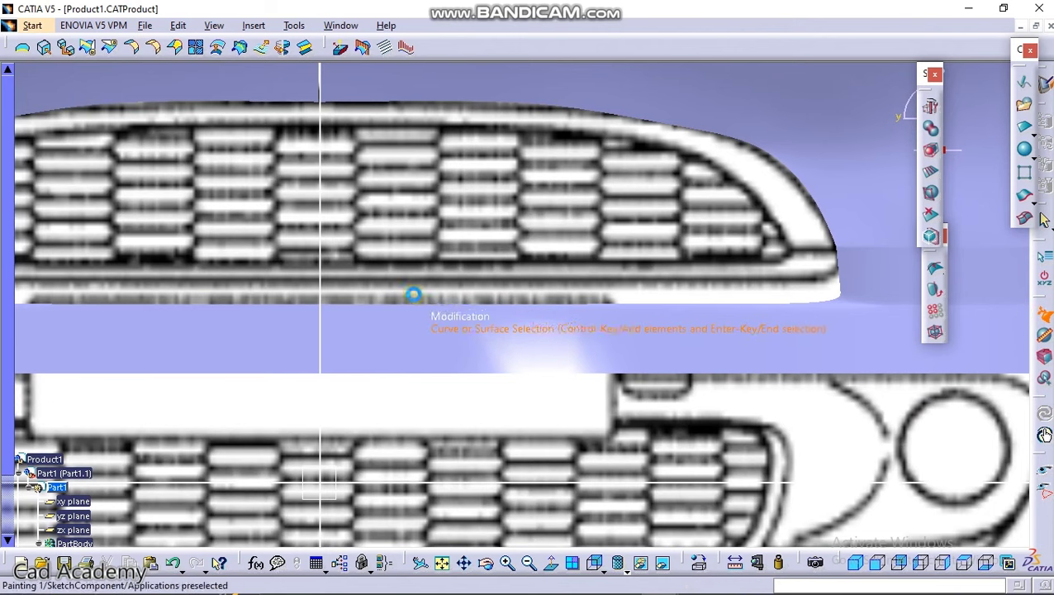
{"action": "left_click", "coordinate": [453, 328]}
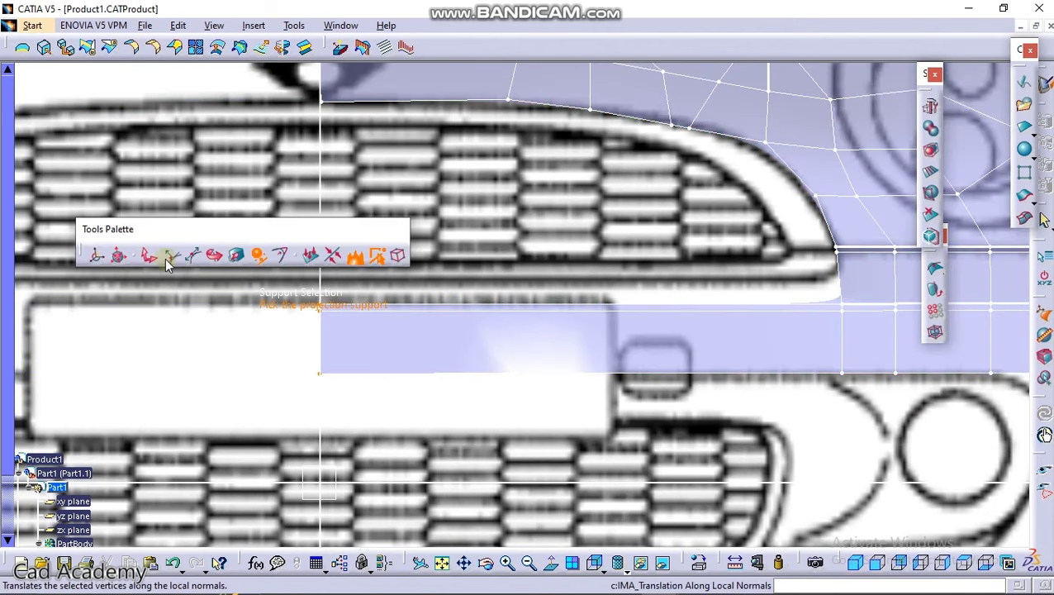
{"action": "left_click", "coordinate": [150, 257]}
{"action": "left_click", "coordinate": [452, 255]}
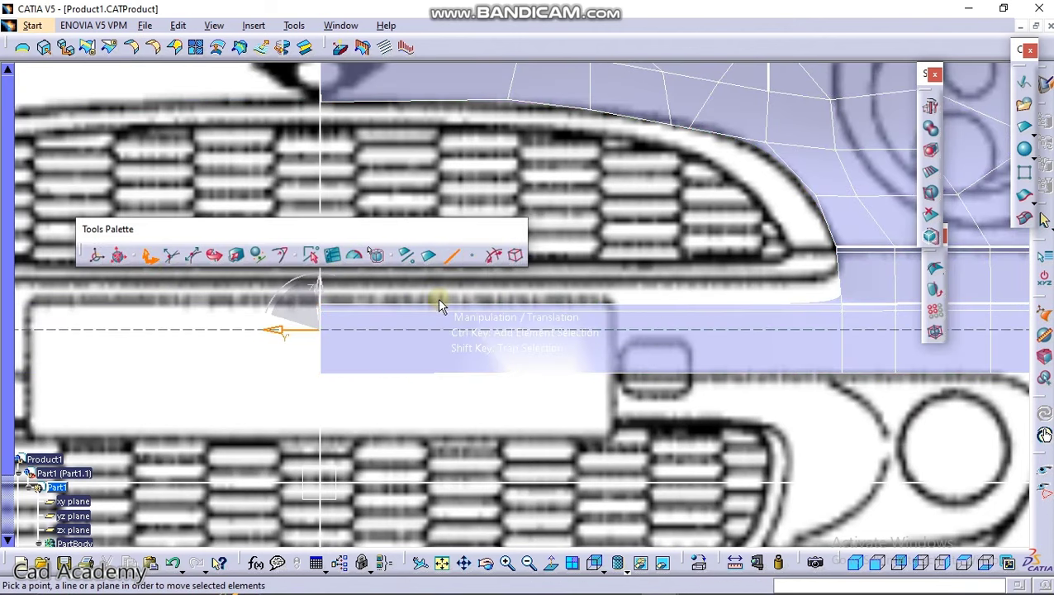
{"action": "middle_click_drag", "start_coordinate": [541, 305], "coordinate": [362, 407]}
{"action": "left_click", "coordinate": [588, 298]}
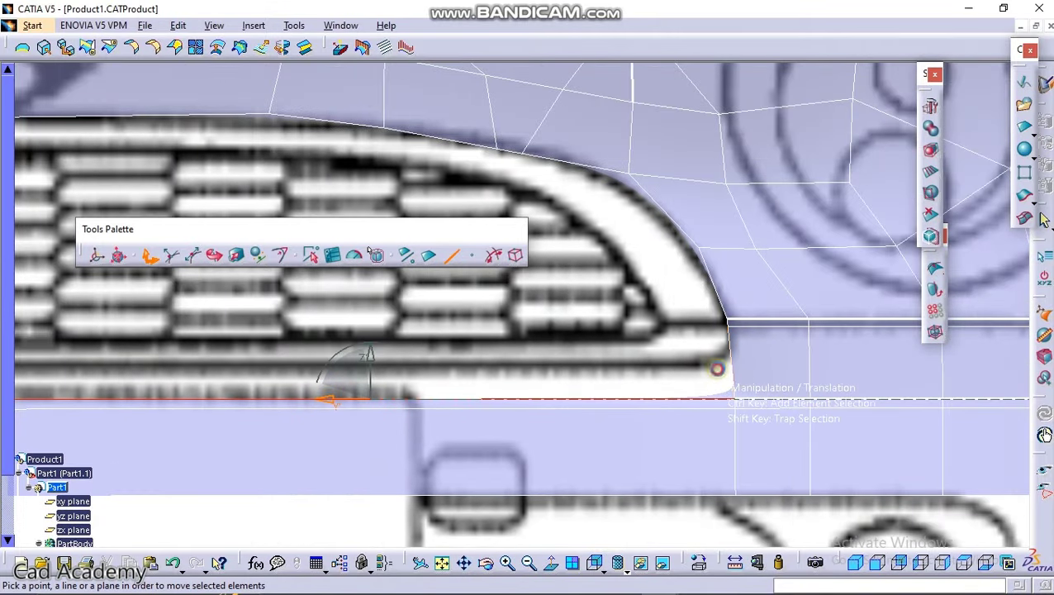
{"action": "left_click", "coordinate": [717, 370], "text": "ctrl"}
{"action": "middle_click_drag", "start_coordinate": [652, 331], "coordinate": [566, 175]}
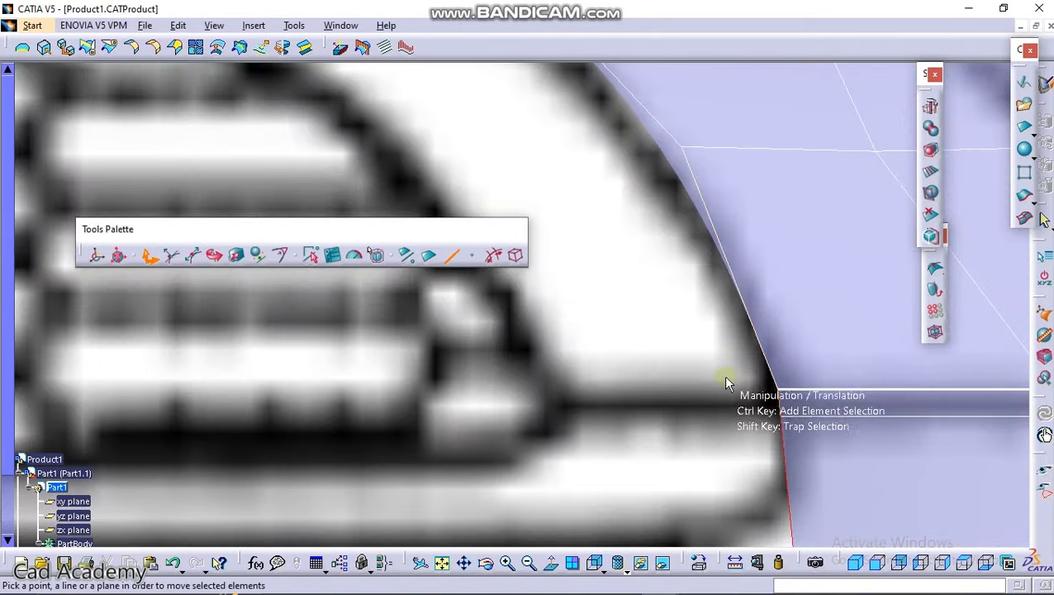
{"action": "left_click", "coordinate": [779, 403], "text": "ctrl"}
{"action": "left_click", "coordinate": [762, 354], "text": "ctrl"}
{"action": "middle_click_drag", "start_coordinate": [614, 210], "coordinate": [634, 331]}
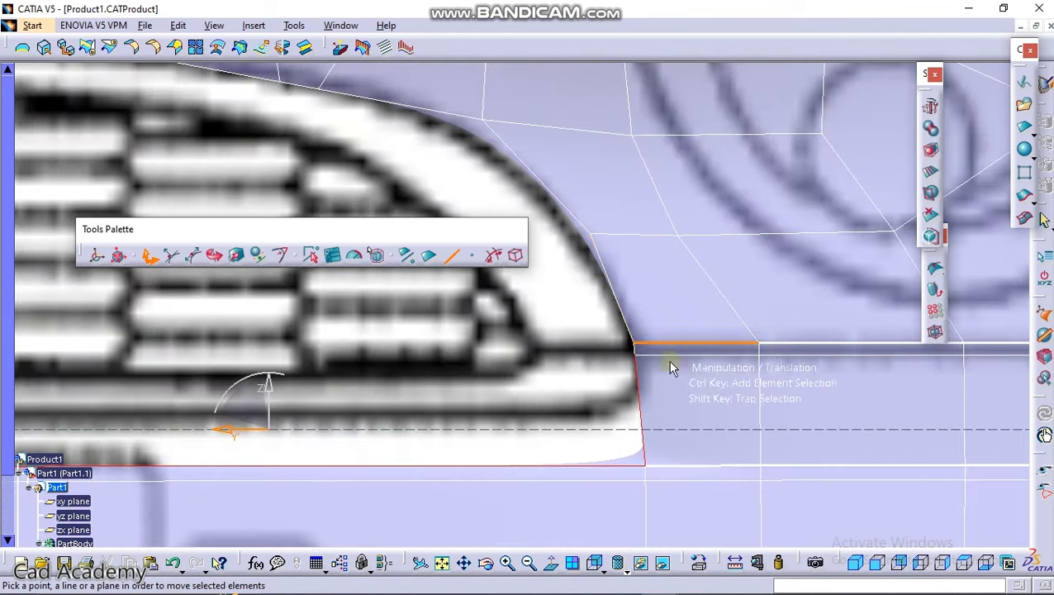
{"action": "left_click", "coordinate": [622, 310], "text": "ctrl"}
{"action": "middle_click_drag", "start_coordinate": [584, 243], "coordinate": [674, 344]}
{"action": "left_click", "coordinate": [647, 295], "text": "ctrl"}
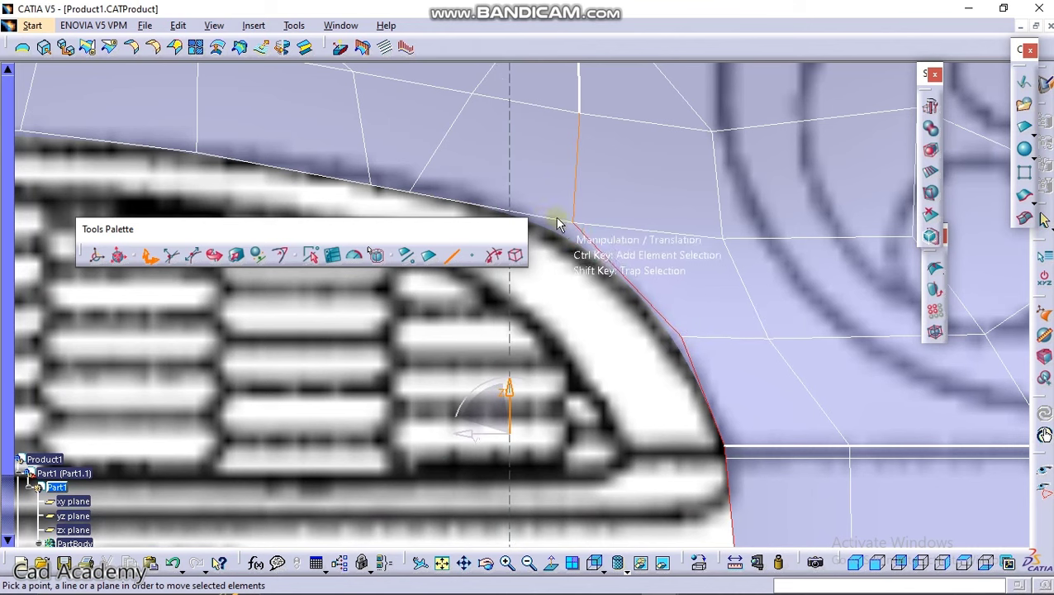
{"action": "middle_click_drag", "start_coordinate": [553, 228], "coordinate": [726, 261]}
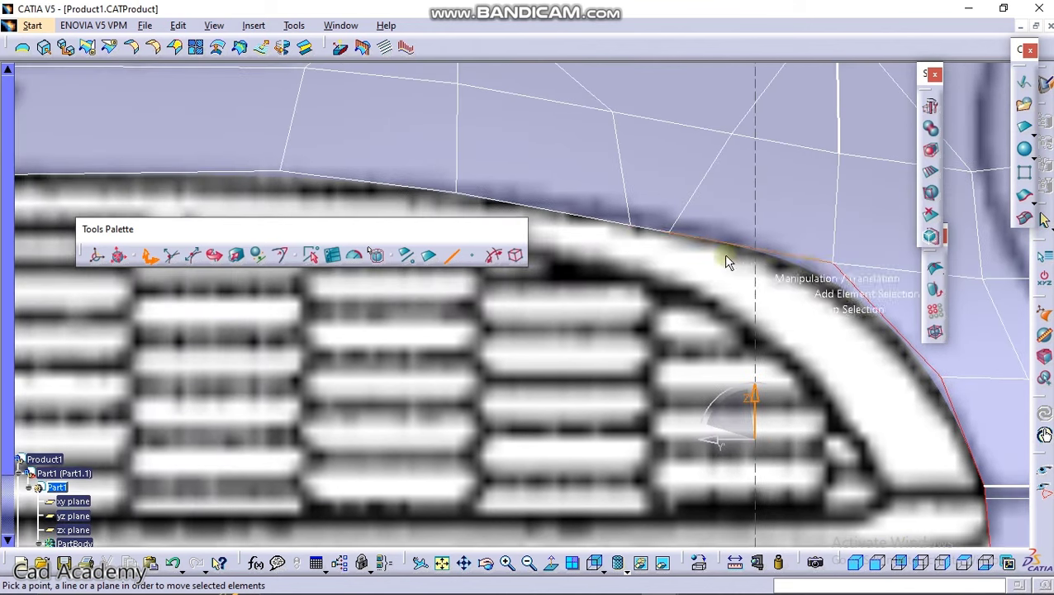
{"action": "left_click", "coordinate": [664, 232], "text": "ctrl"}
{"action": "middle_click_drag", "start_coordinate": [661, 298], "coordinate": [765, 367]}
{"action": "middle_click_drag", "start_coordinate": [565, 308], "coordinate": [730, 364]}
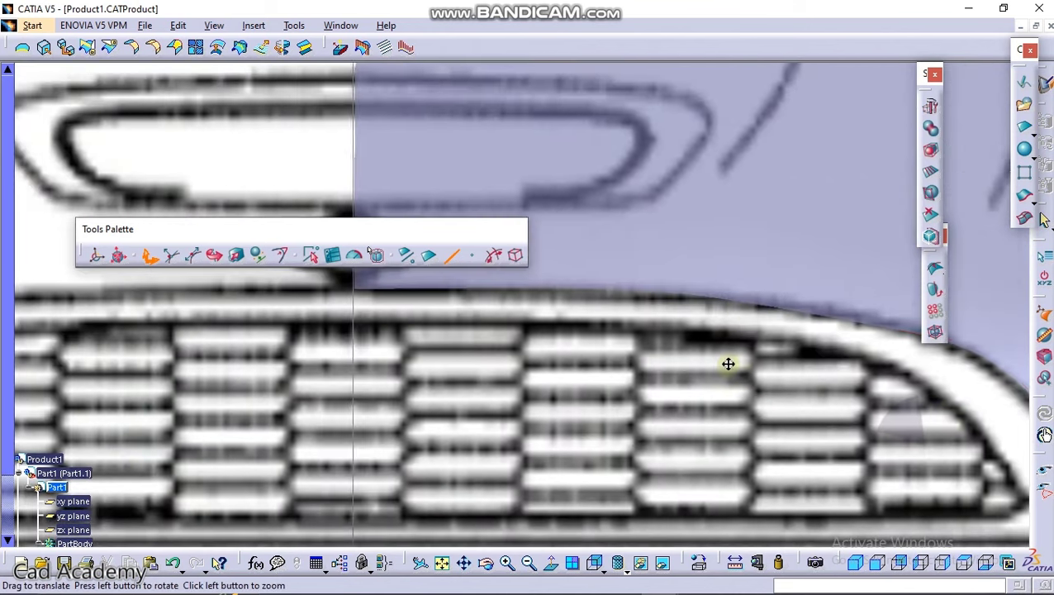
{"action": "left_click", "coordinate": [778, 306], "text": "ctrl"}
{"action": "left_click", "coordinate": [657, 293], "text": "ctrl"}
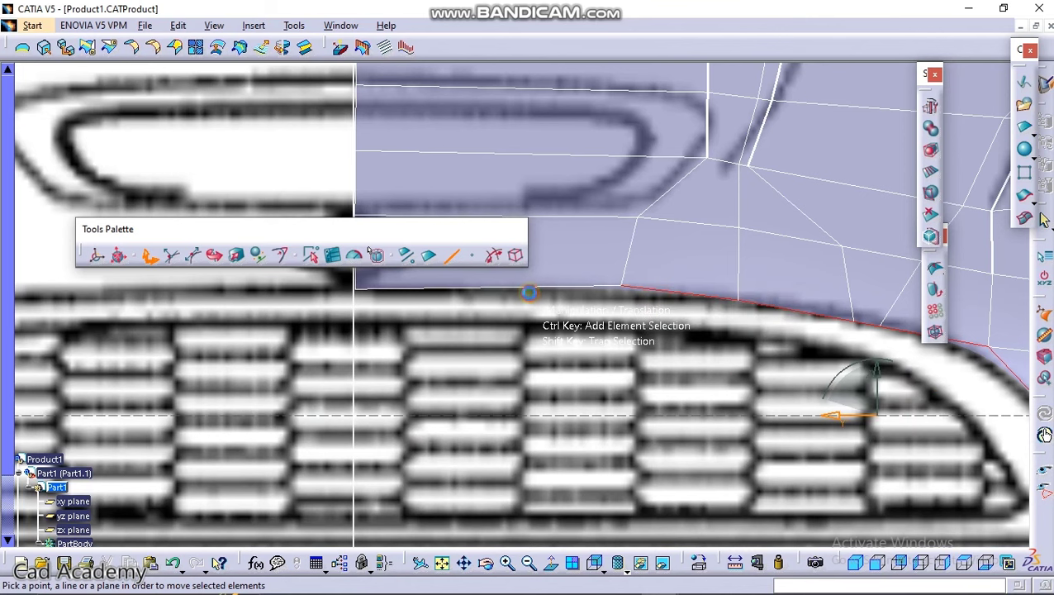
{"action": "left_click", "coordinate": [530, 293], "text": "ctrl"}
{"action": "middle_click_drag", "start_coordinate": [535, 265], "coordinate": [598, 291]}
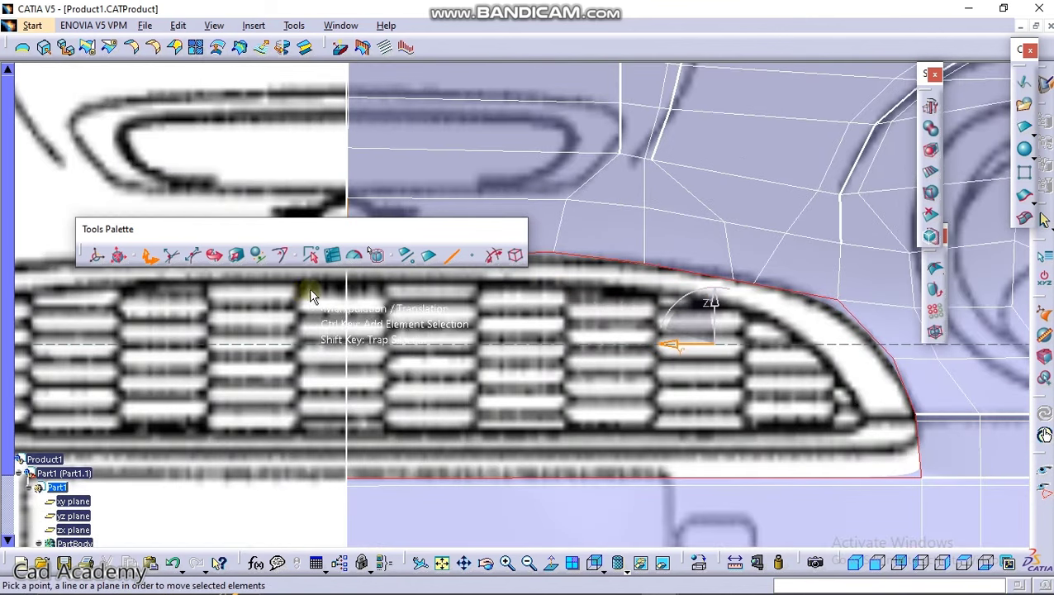
Step: Extrude the border edges around the upper grille opening inward, from the centre line along the arch to the outer corner
{"action": "left_click", "coordinate": [932, 150]}
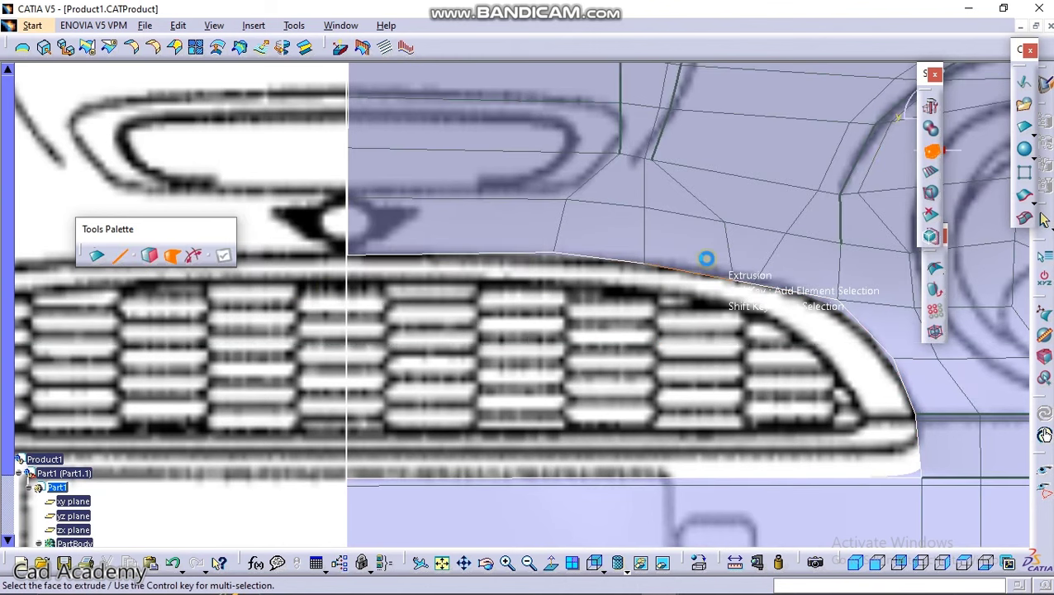
{"action": "left_click", "coordinate": [432, 255]}
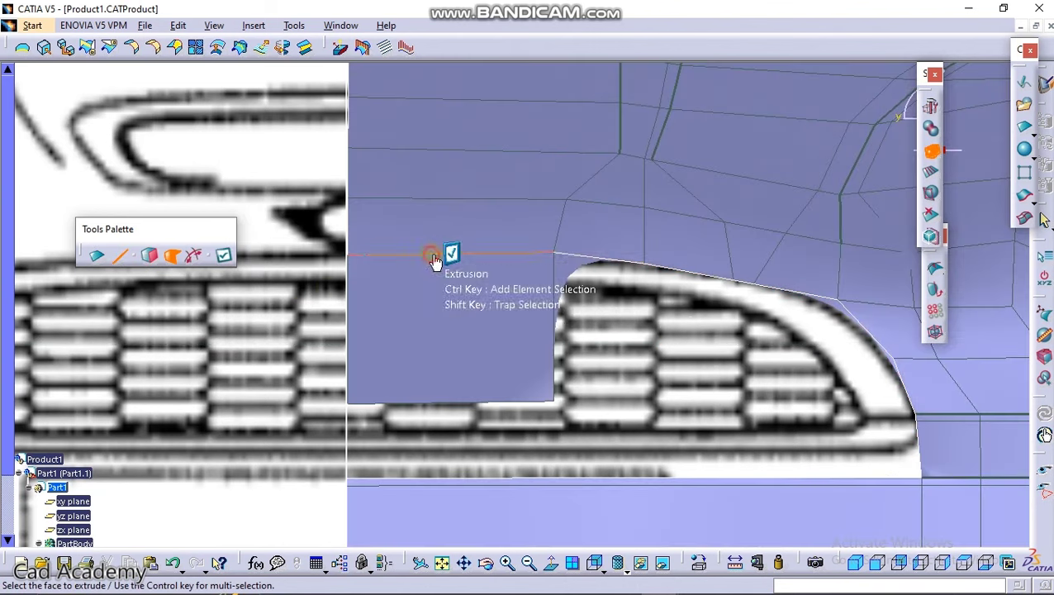
{"action": "left_click", "coordinate": [600, 256], "text": "ctrl"}
{"action": "left_click", "coordinate": [700, 268]}
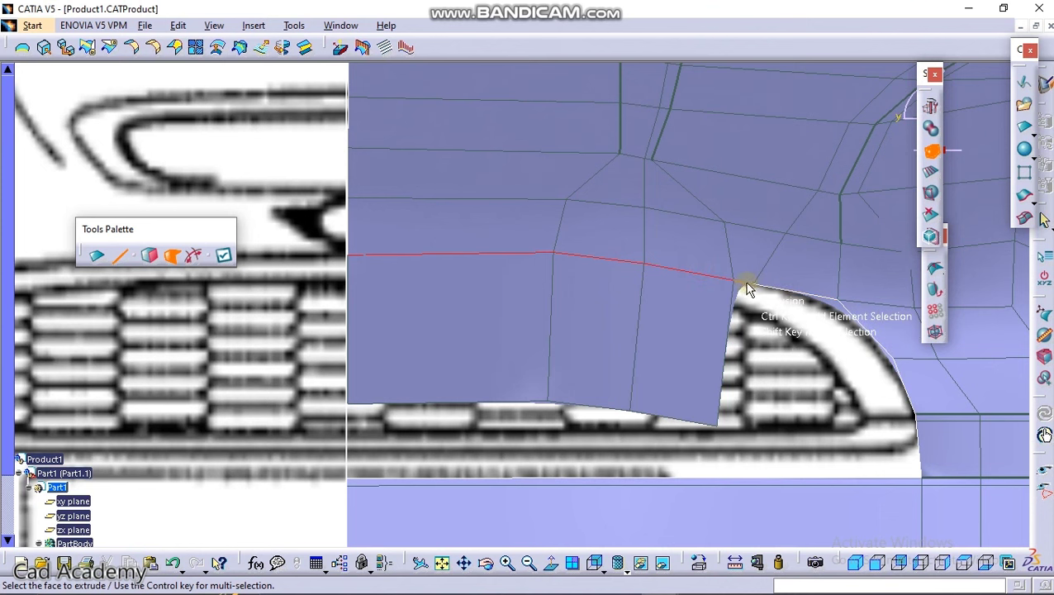
{"action": "left_click", "coordinate": [747, 283], "text": "ctrl"}
{"action": "left_click", "coordinate": [789, 291], "text": "ctrl"}
{"action": "left_click", "coordinate": [855, 321], "text": "ctrl"}
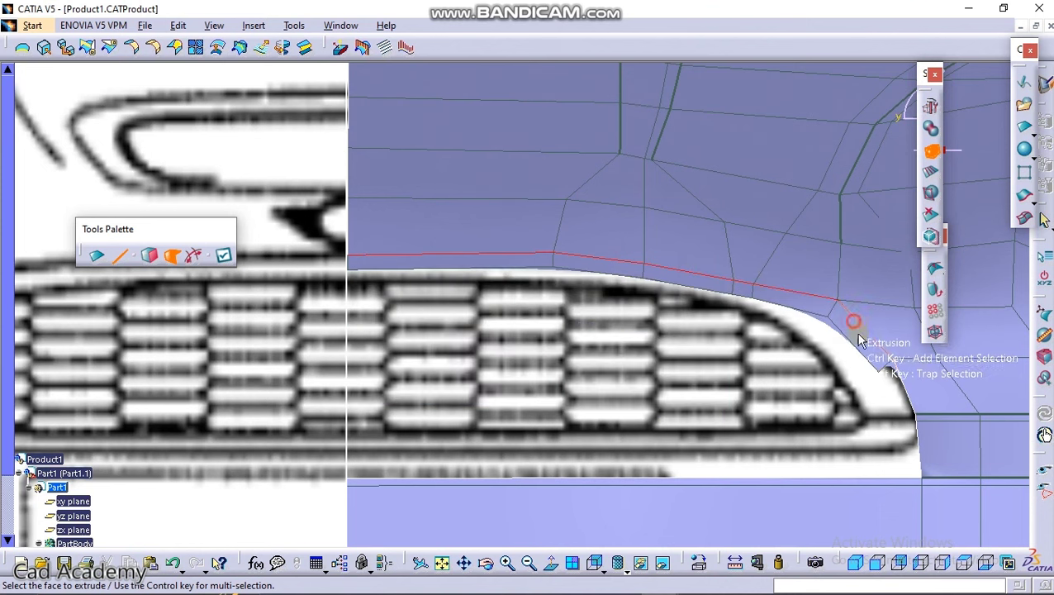
{"action": "left_click", "coordinate": [899, 395]}
{"action": "left_click", "coordinate": [916, 439]}
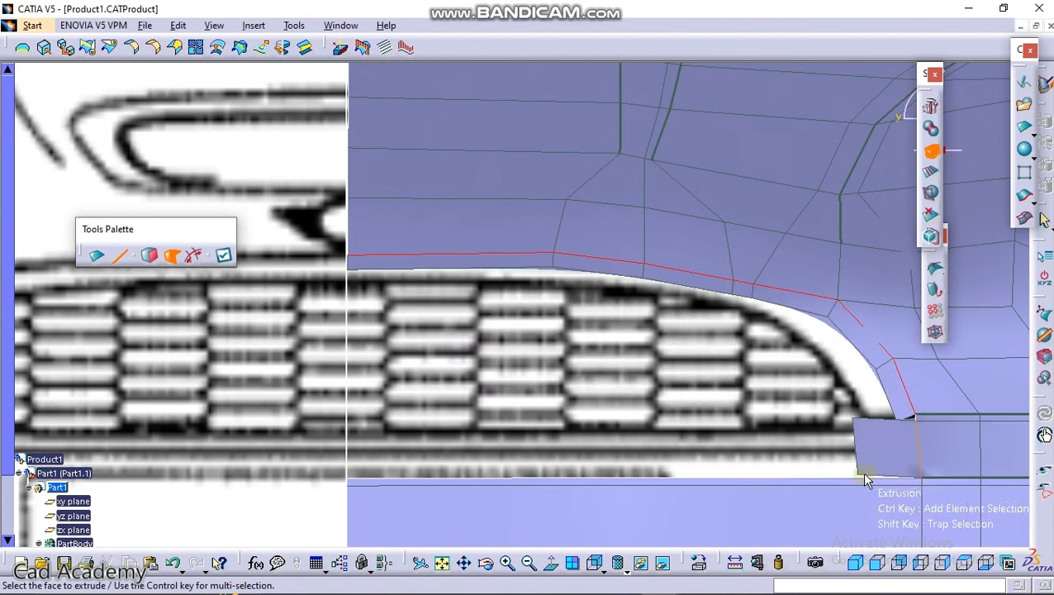
Step: Extrude the complete edge chain around the lower grille opening inward along local directions
{"action": "middle_click_drag", "start_coordinate": [853, 455], "coordinate": [735, 372]}
{"action": "middle_click_drag", "start_coordinate": [809, 421], "coordinate": [584, 363]}
{"action": "left_click", "coordinate": [727, 413], "text": "ctrl"}
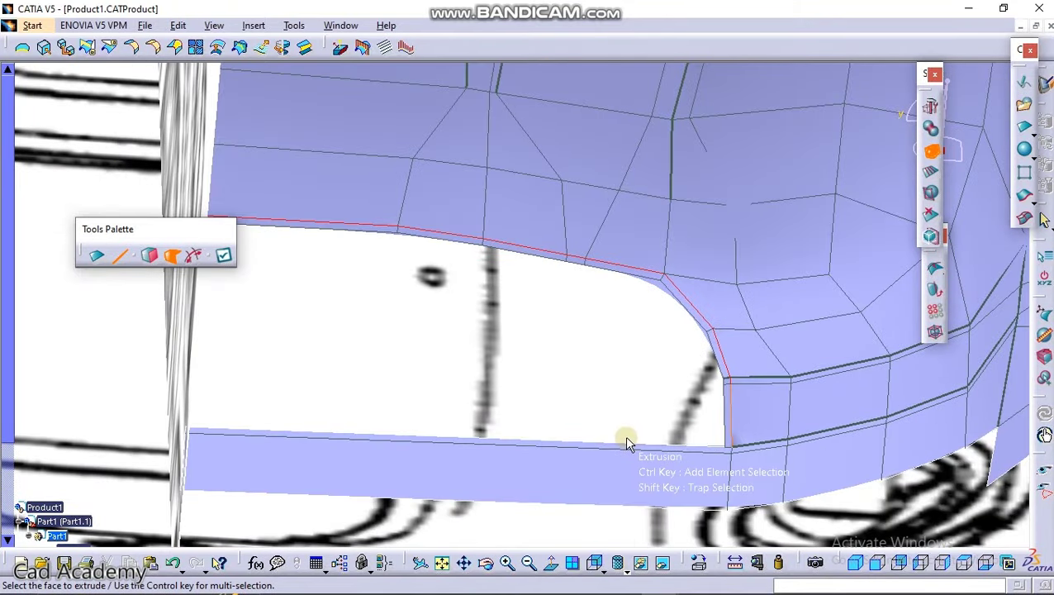
{"action": "middle_click_drag", "start_coordinate": [649, 443], "coordinate": [650, 366]}
{"action": "middle_click_drag", "start_coordinate": [679, 506], "coordinate": [679, 409]}
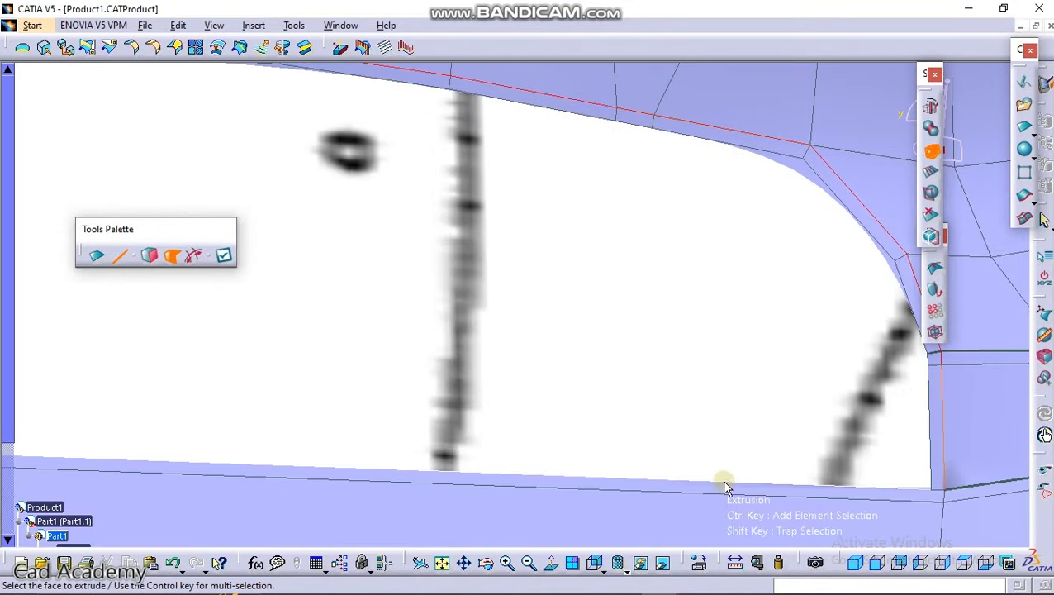
{"action": "middle_click_drag", "start_coordinate": [762, 442], "coordinate": [642, 419]}
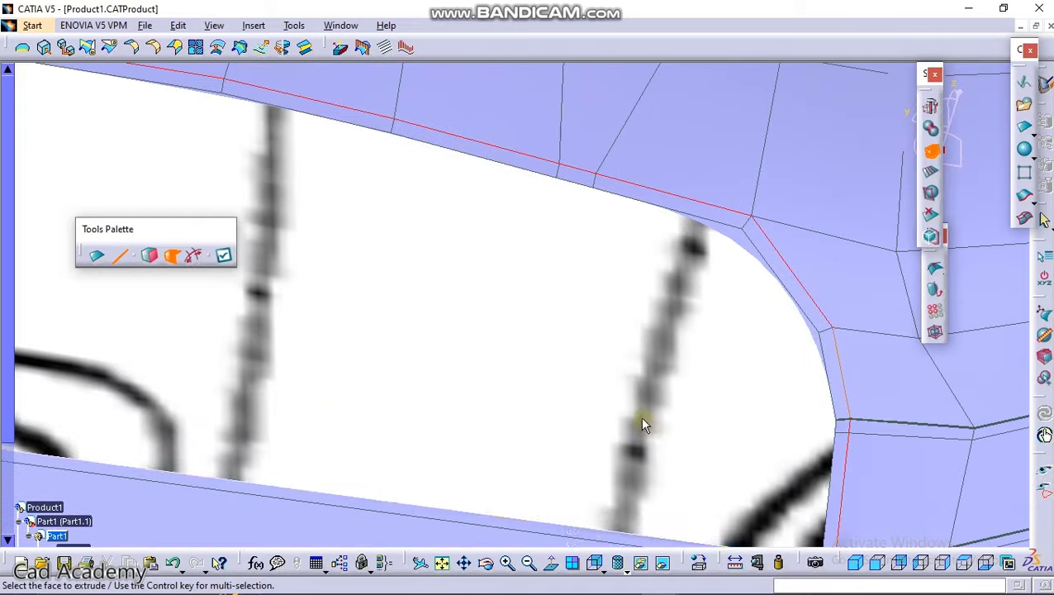
{"action": "middle_click_drag", "start_coordinate": [558, 418], "coordinate": [422, 325]}
{"action": "middle_click_drag", "start_coordinate": [542, 322], "coordinate": [198, 256]}
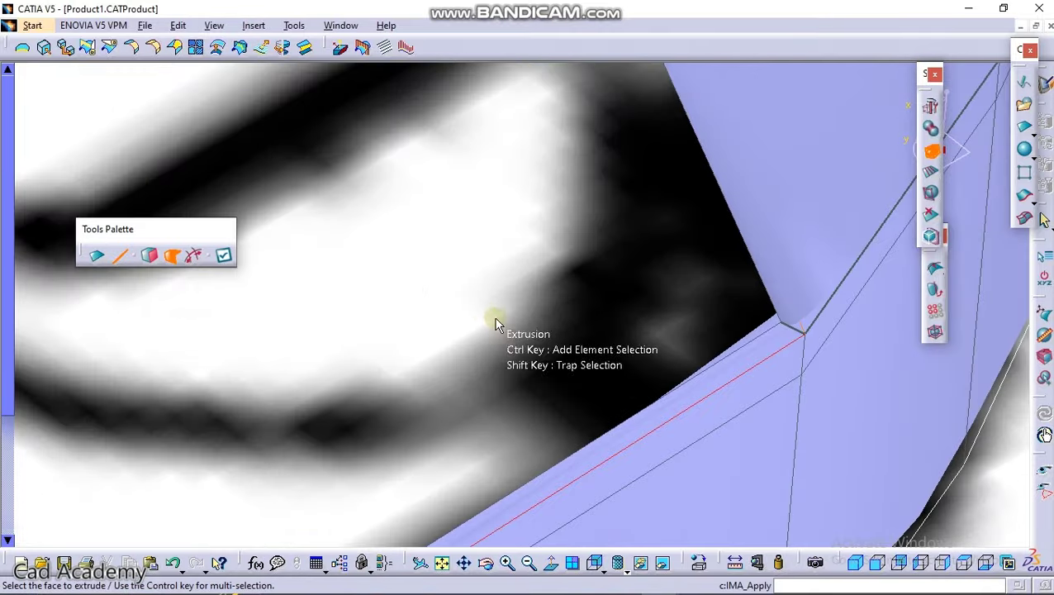
{"action": "middle_click_drag", "start_coordinate": [497, 322], "coordinate": [331, 227]}
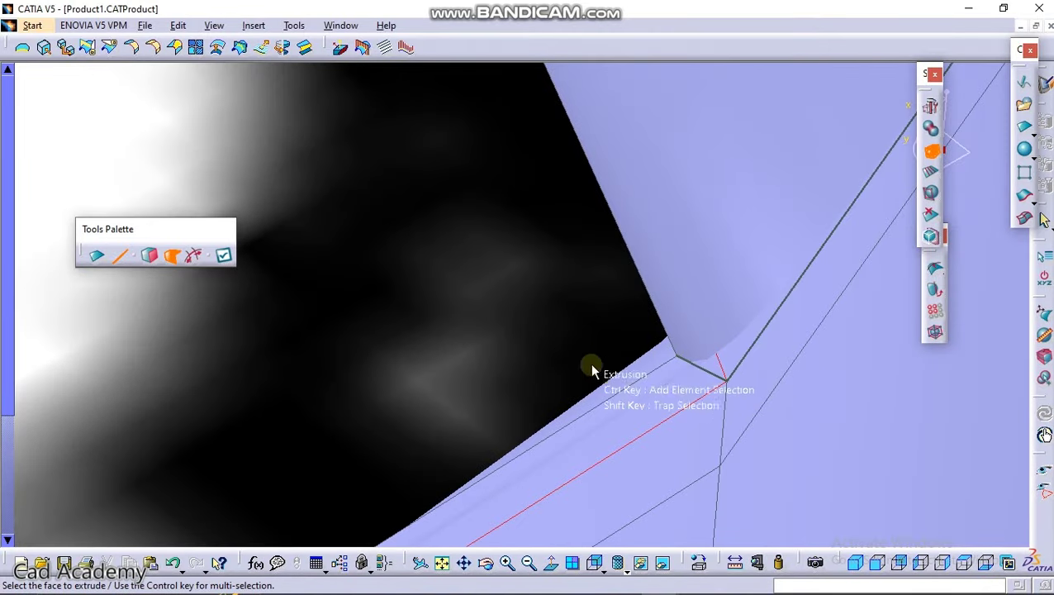
{"action": "middle_click_drag", "start_coordinate": [572, 289], "coordinate": [664, 430]}
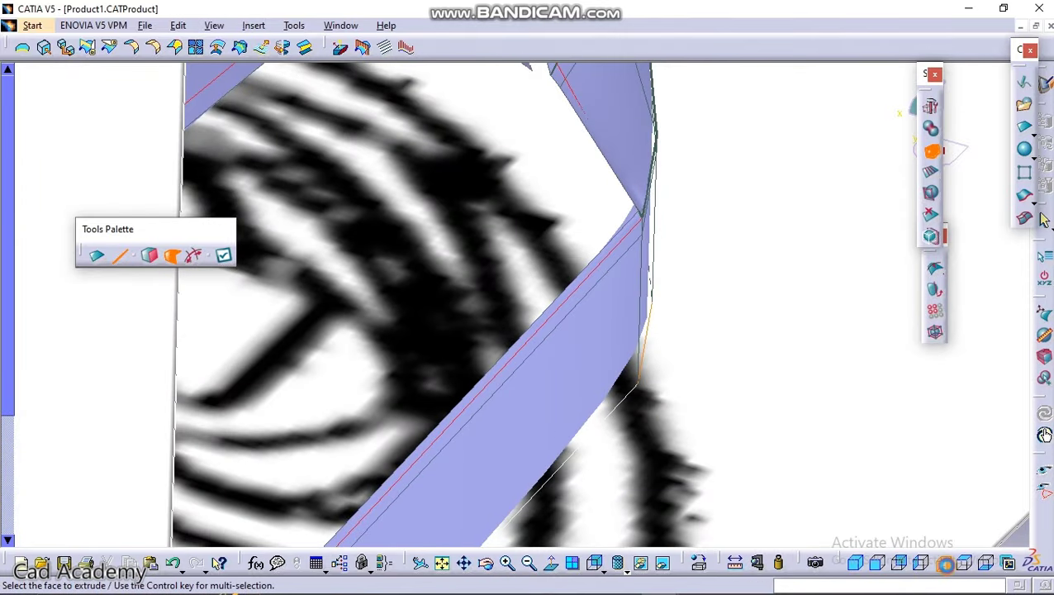
{"action": "left_click", "coordinate": [946, 565]}
{"action": "left_click", "coordinate": [922, 571]}
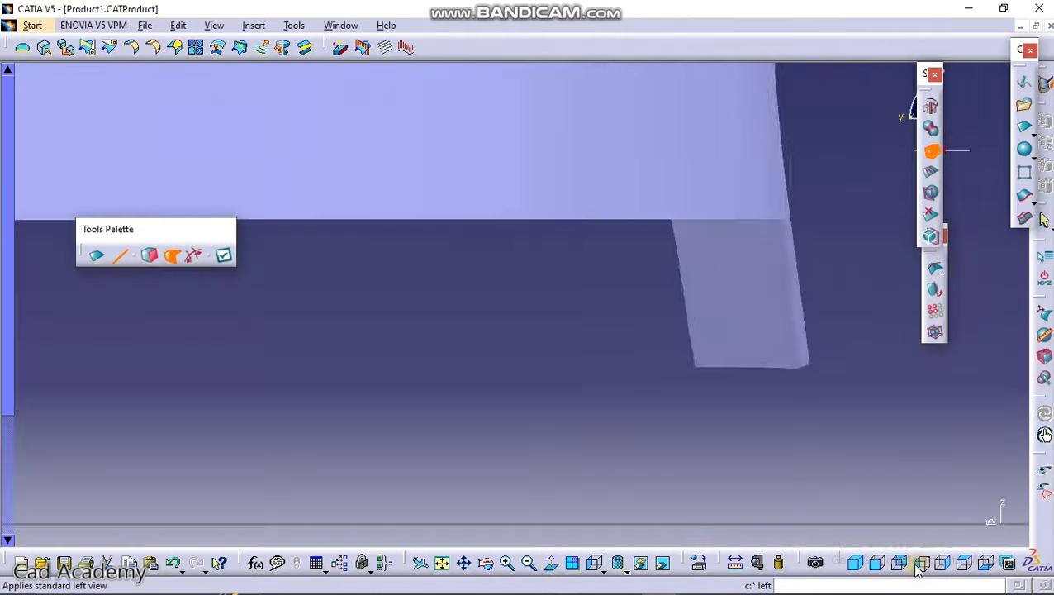
{"action": "left_click", "coordinate": [900, 565]}
{"action": "middle_click_drag", "start_coordinate": [568, 187], "coordinate": [614, 462]}
{"action": "middle_click_drag", "start_coordinate": [607, 335], "coordinate": [638, 247]}
{"action": "middle_click_drag", "start_coordinate": [572, 319], "coordinate": [719, 223]}
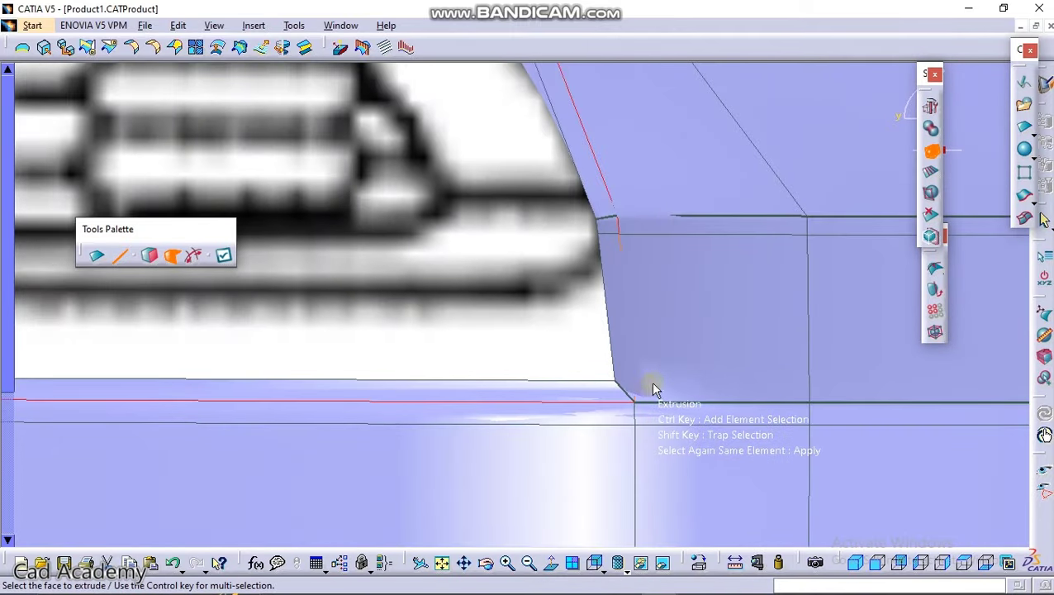
{"action": "middle_click_drag", "start_coordinate": [612, 271], "coordinate": [702, 432]}
{"action": "middle_click_drag", "start_coordinate": [630, 410], "coordinate": [809, 430]}
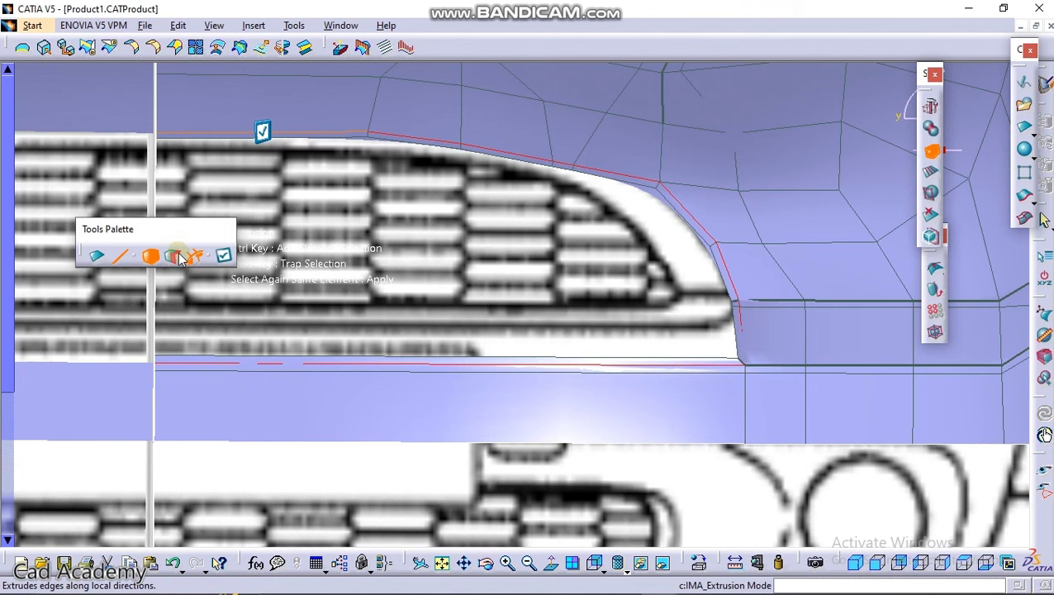
{"action": "left_click", "coordinate": [577, 170]}
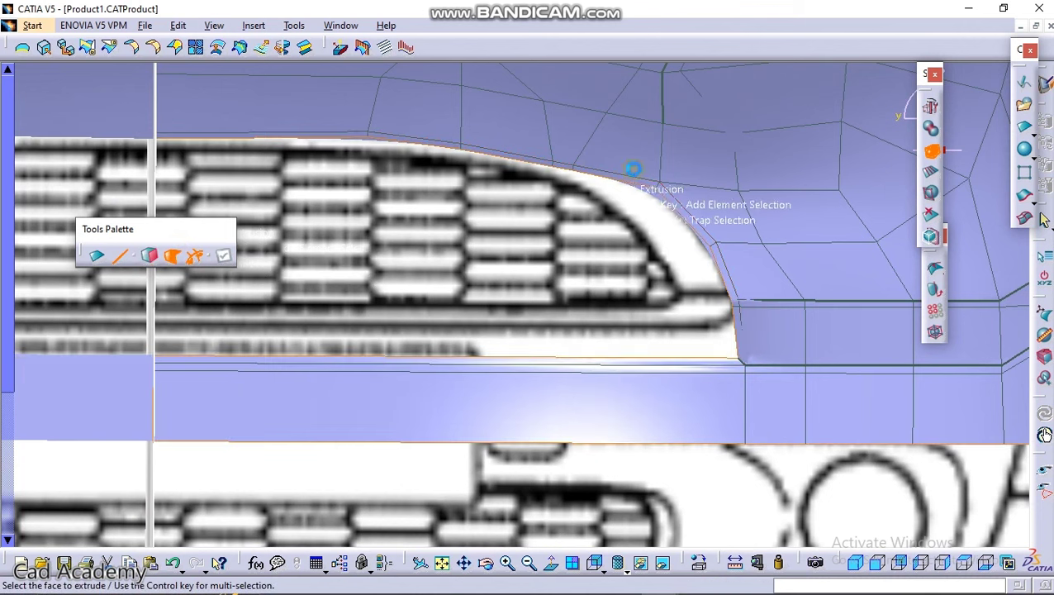
Step: Scale the extruded grille-opening edges inward with Affinity to about 59.4 mm in Y and 22 mm in Z
{"action": "left_click", "coordinate": [1048, 313]}
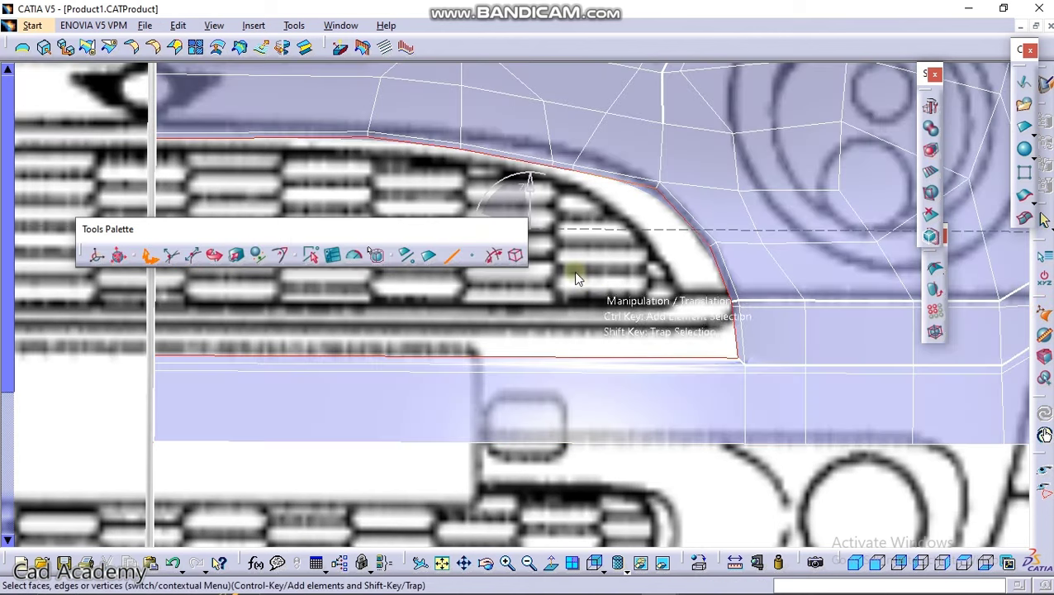
{"action": "middle_click_drag", "start_coordinate": [576, 275], "coordinate": [687, 334]}
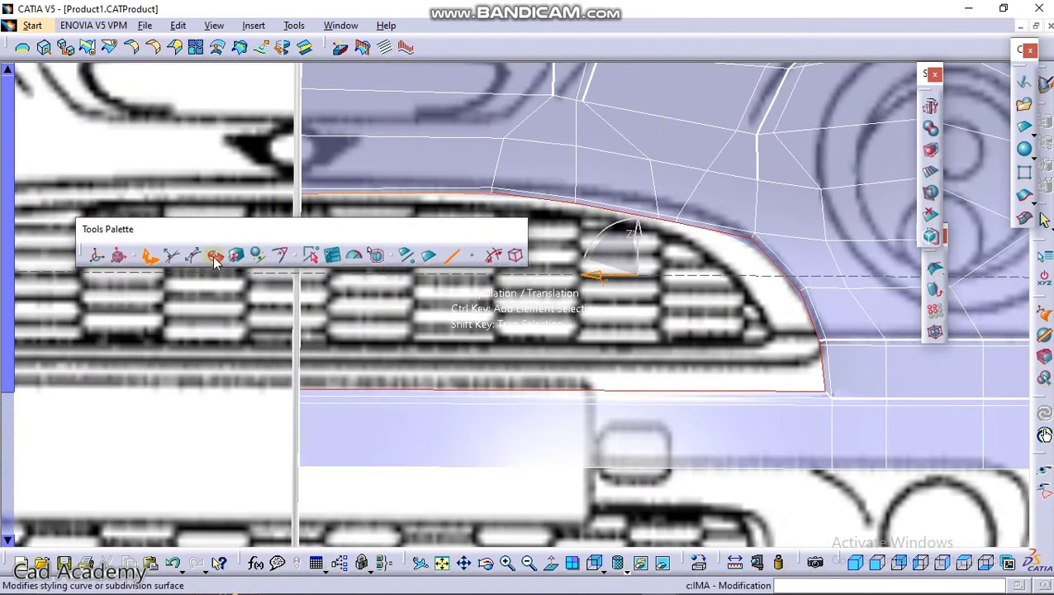
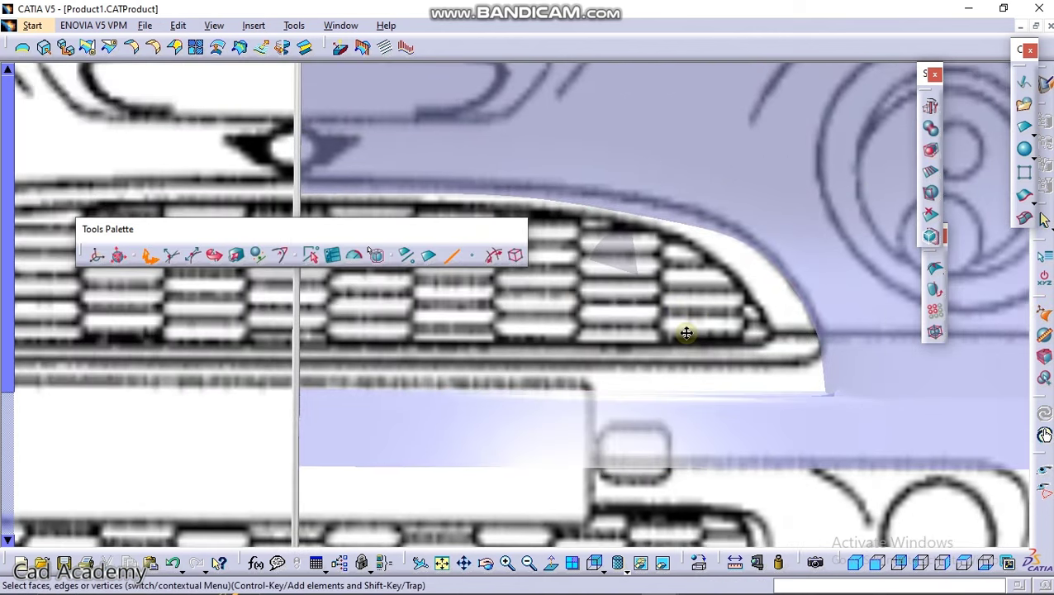
{"action": "left_click", "coordinate": [236, 256]}
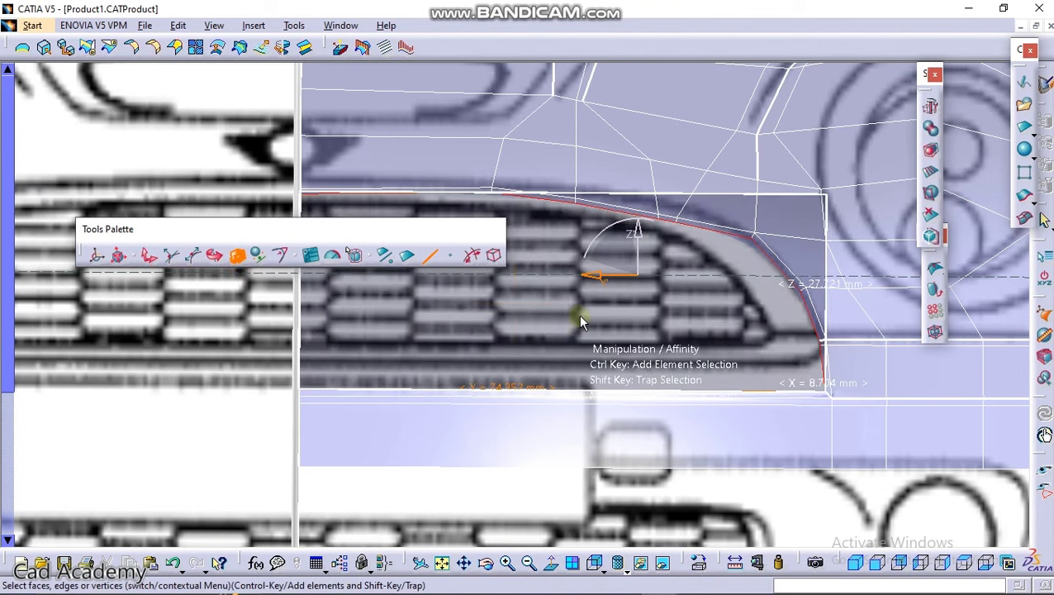
{"action": "left_click_drag", "start_coordinate": [611, 257], "coordinate": [616, 258]}
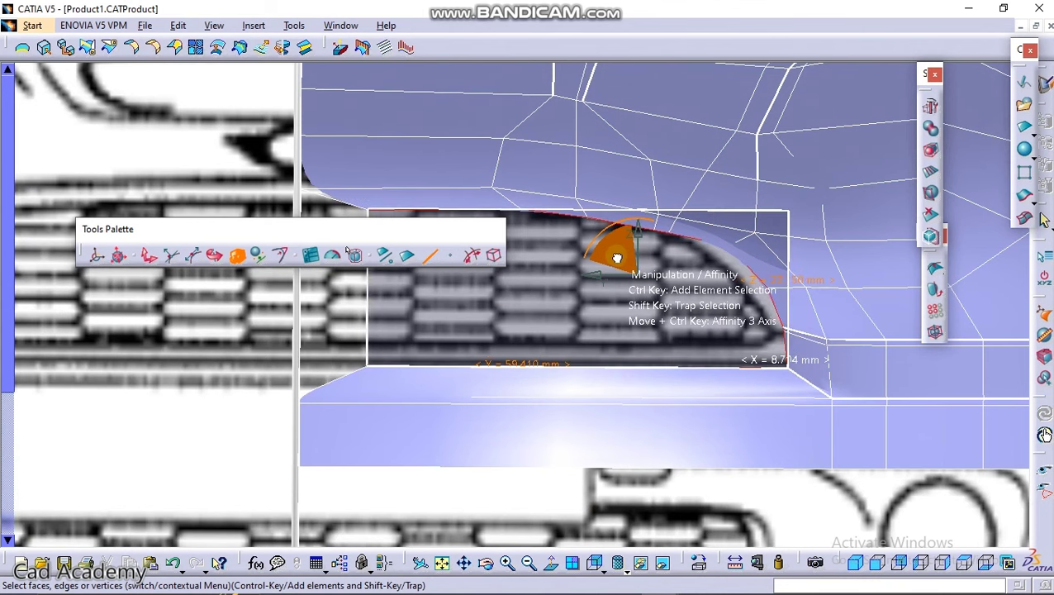
Step: Project the two slanted extrusion edges beside the centreline orthogonally onto the vertical symmetry plane
{"action": "middle_click_drag", "start_coordinate": [664, 293], "coordinate": [783, 287]}
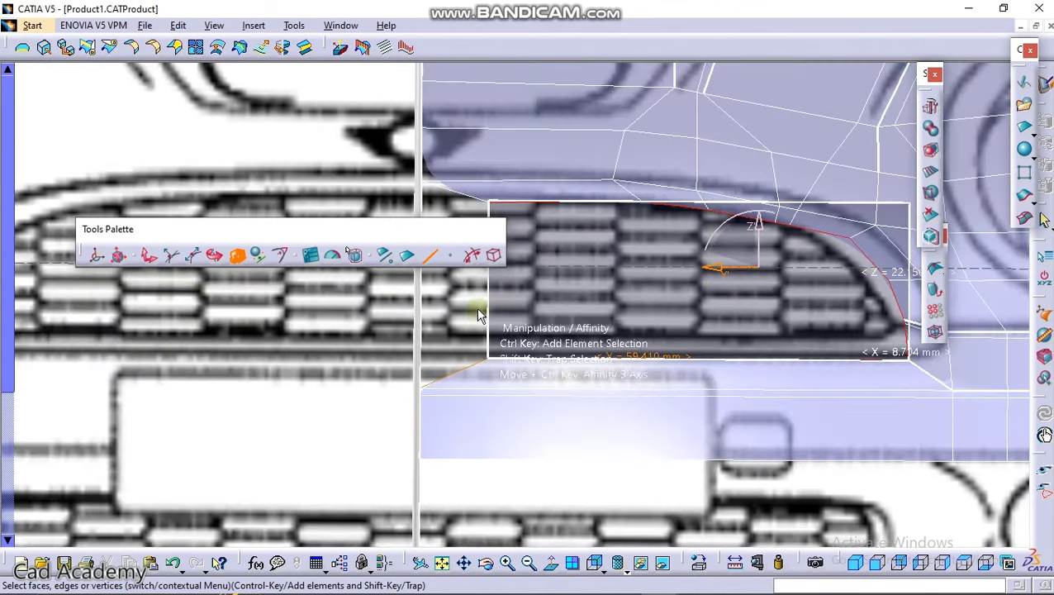
{"action": "middle_click_drag", "start_coordinate": [519, 301], "coordinate": [537, 330]}
{"action": "left_click", "coordinate": [537, 329]}
{"action": "middle_click_drag", "start_coordinate": [537, 330], "coordinate": [530, 299]}
{"action": "middle_click_drag", "start_coordinate": [529, 299], "coordinate": [630, 312]}
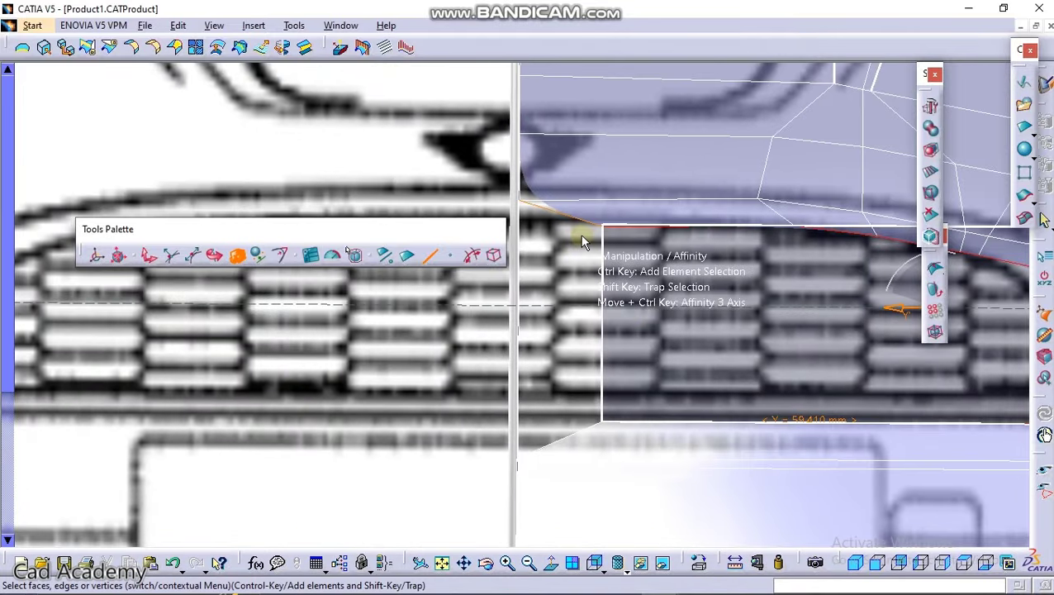
{"action": "left_click", "coordinate": [580, 233]}
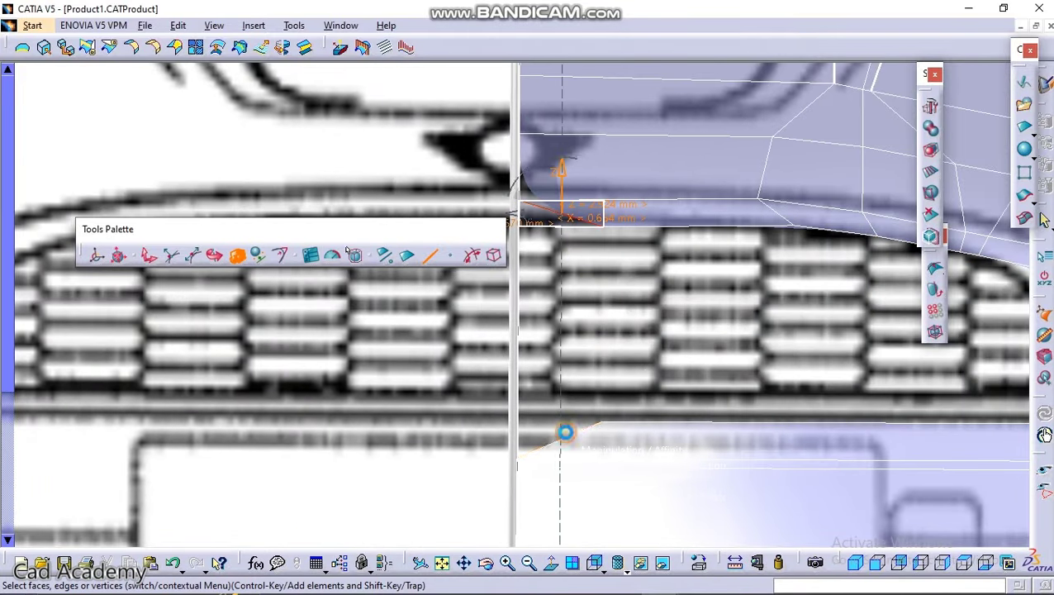
{"action": "left_click", "coordinate": [566, 433], "text": "ctrl"}
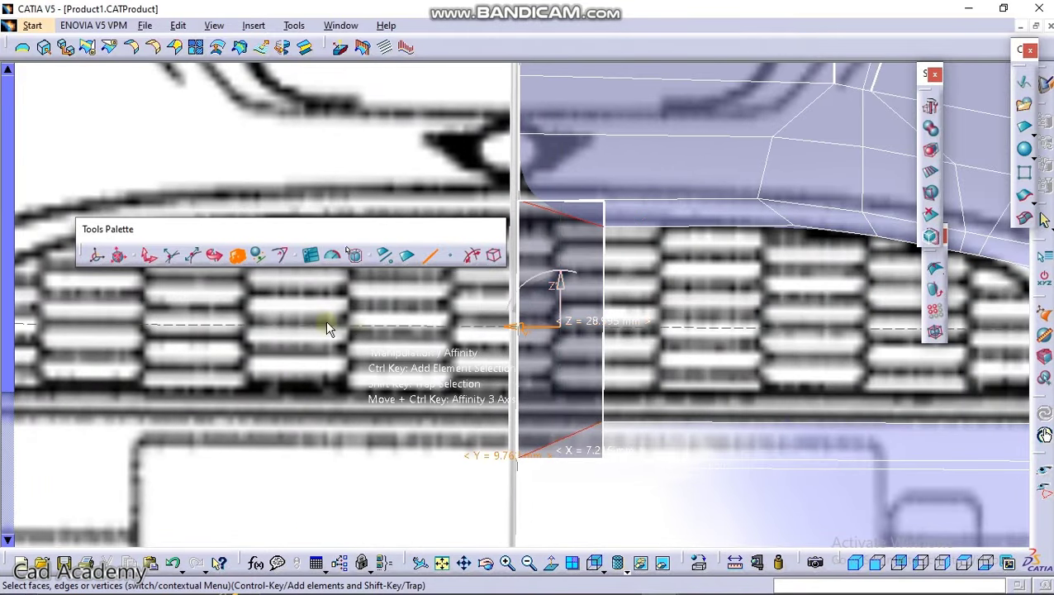
{"action": "left_click", "coordinate": [260, 255]}
{"action": "mouse_move", "coordinate": [577, 252]}
{"action": "middle_mouse_down"}
{"action": "mouse_move", "coordinate": [565, 341]}
{"action": "mouse_move", "coordinate": [515, 365]}
{"action": "mouse_move", "coordinate": [518, 405]}
{"action": "mouse_move", "coordinate": [532, 286]}
{"action": "middle_mouse_up"}
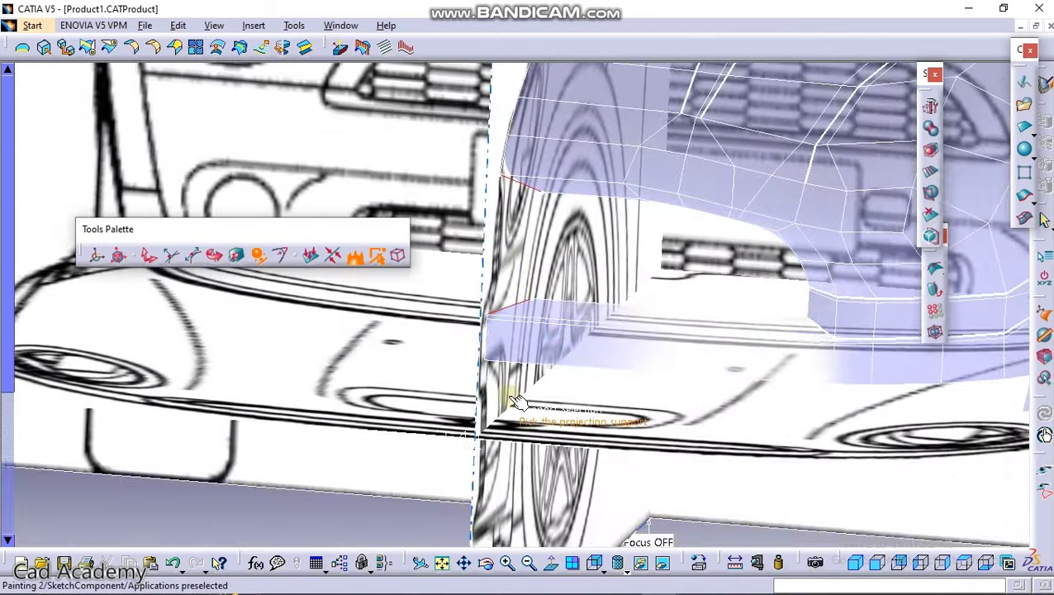
{"action": "middle_click_drag", "start_coordinate": [512, 398], "coordinate": [439, 317]}
{"action": "mouse_move", "coordinate": [553, 410]}
{"action": "middle_mouse_down"}
{"action": "mouse_move", "coordinate": [541, 347]}
{"action": "mouse_move", "coordinate": [580, 288]}
{"action": "mouse_move", "coordinate": [576, 275]}
{"action": "mouse_move", "coordinate": [533, 261]}
{"action": "mouse_move", "coordinate": [595, 365]}
{"action": "mouse_move", "coordinate": [591, 345]}
{"action": "middle_mouse_up"}
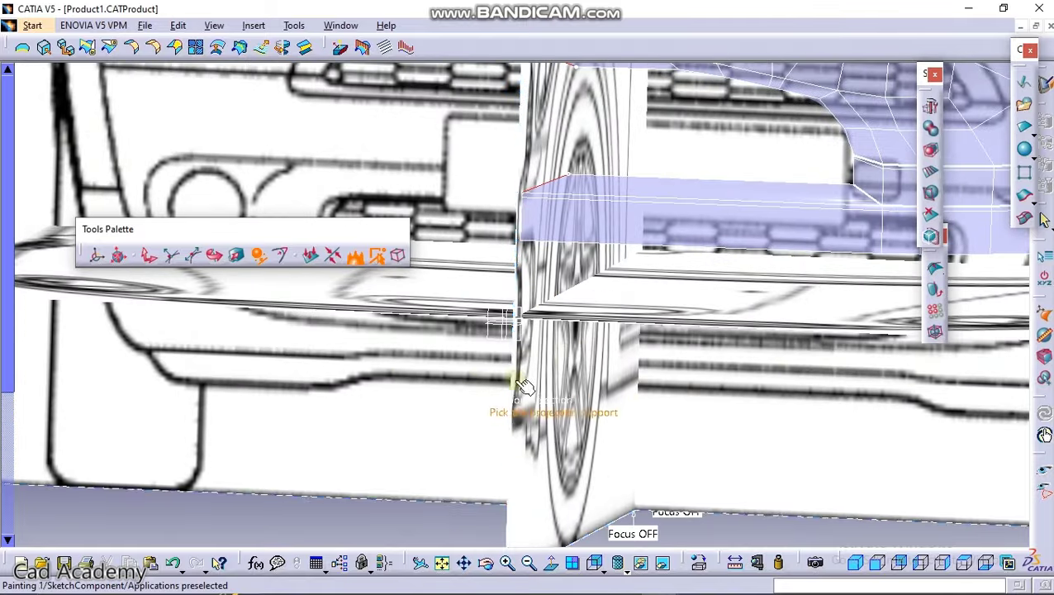
{"action": "left_click", "coordinate": [510, 333]}
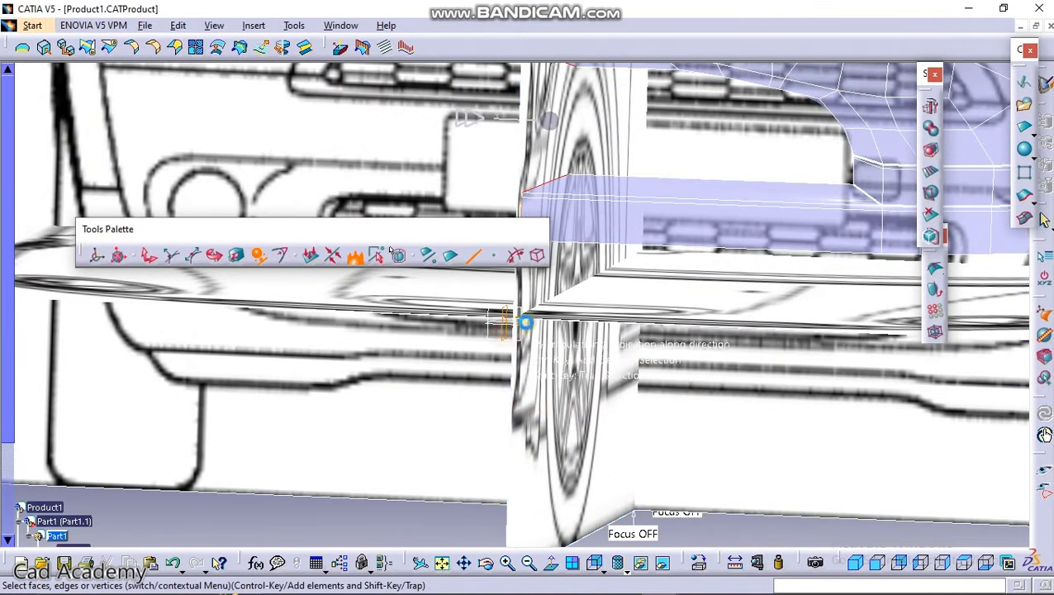
{"action": "middle_click_drag", "start_coordinate": [573, 282], "coordinate": [581, 439]}
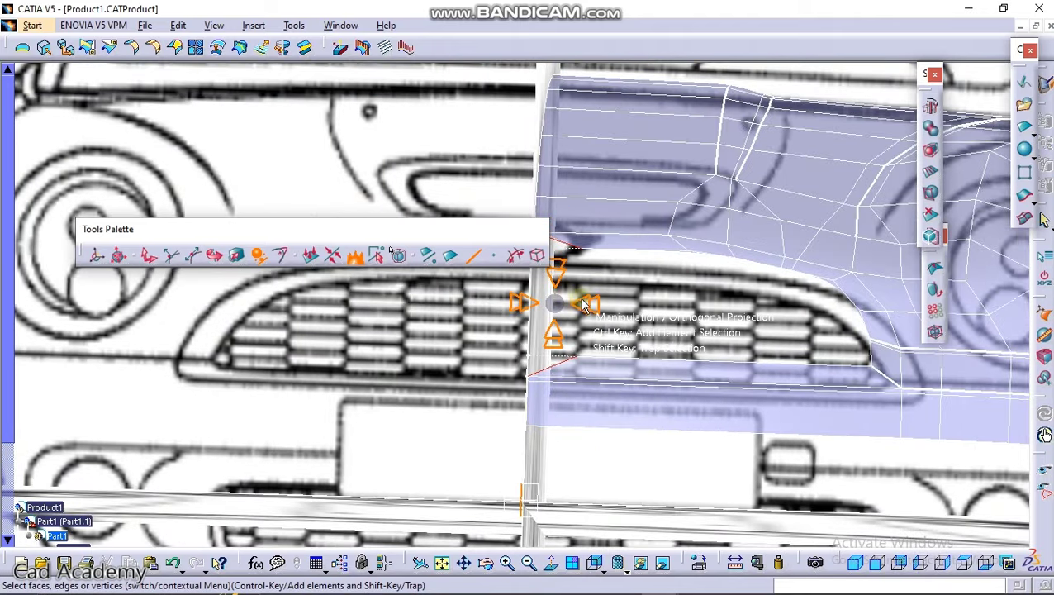
{"action": "middle_click_drag", "start_coordinate": [591, 323], "coordinate": [669, 356]}
{"action": "key", "text": "Escape"}
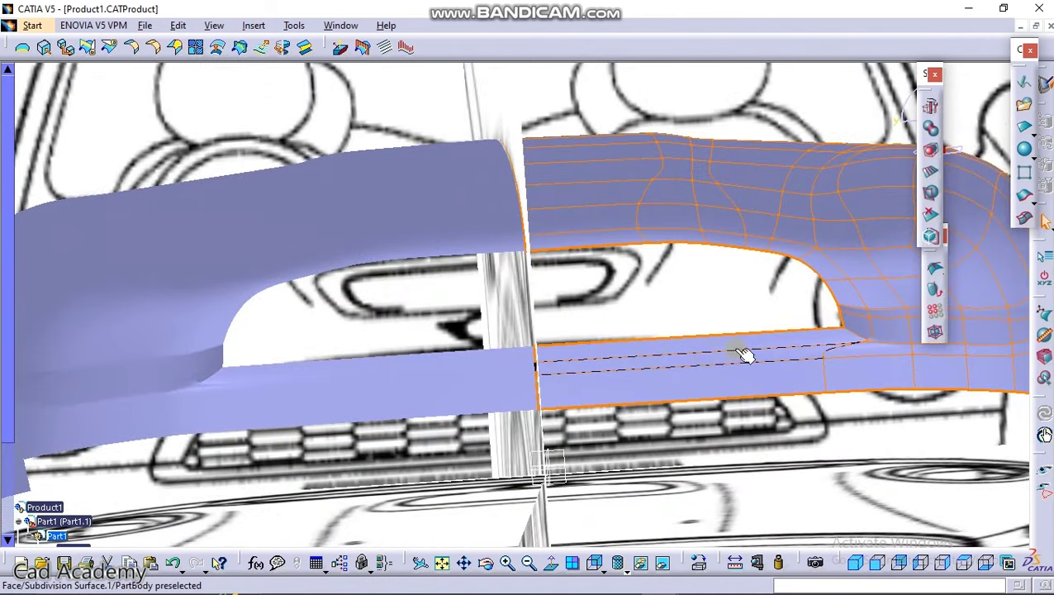
Step: Reopen the bumper subdivision surface and set the weight of the sharp diagonal edge at the opening's lower corner to 0 %
{"action": "middle_click_drag", "start_coordinate": [741, 352], "coordinate": [487, 186]}
{"action": "middle_click_drag", "start_coordinate": [694, 229], "coordinate": [494, 219]}
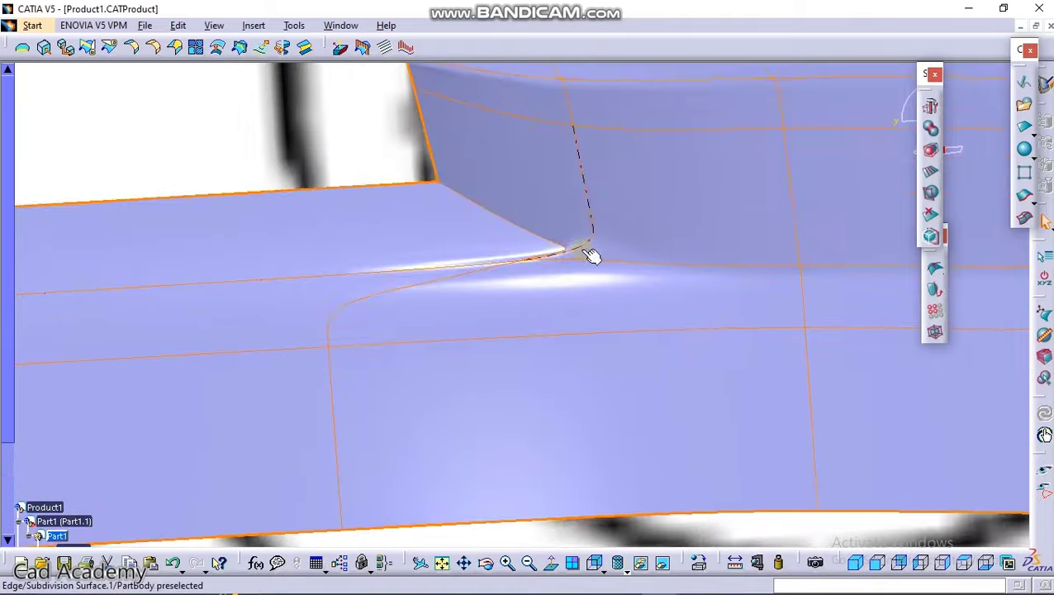
{"action": "double_click", "coordinate": [584, 249]}
{"action": "middle_click_drag", "start_coordinate": [578, 248], "coordinate": [542, 236]}
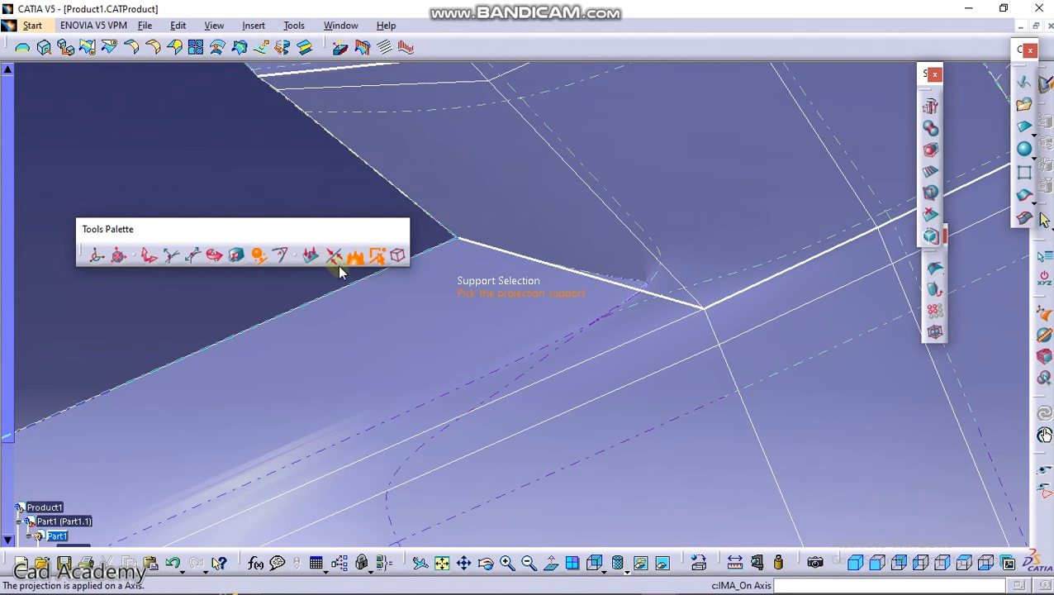
{"action": "left_click", "coordinate": [149, 256]}
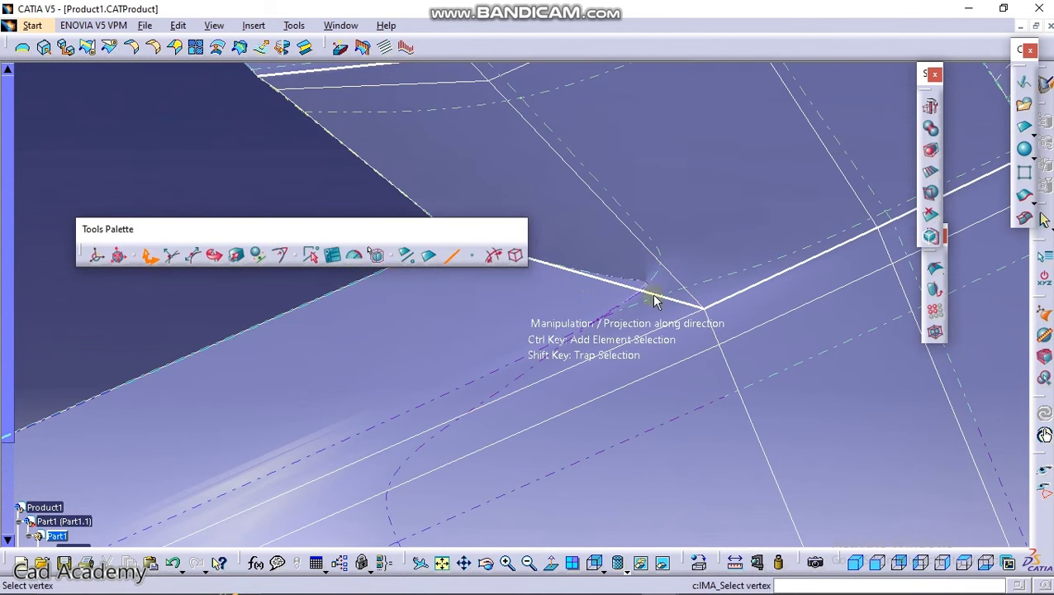
{"action": "middle_click_drag", "start_coordinate": [702, 239], "coordinate": [710, 392]}
{"action": "left_click", "coordinate": [553, 323]}
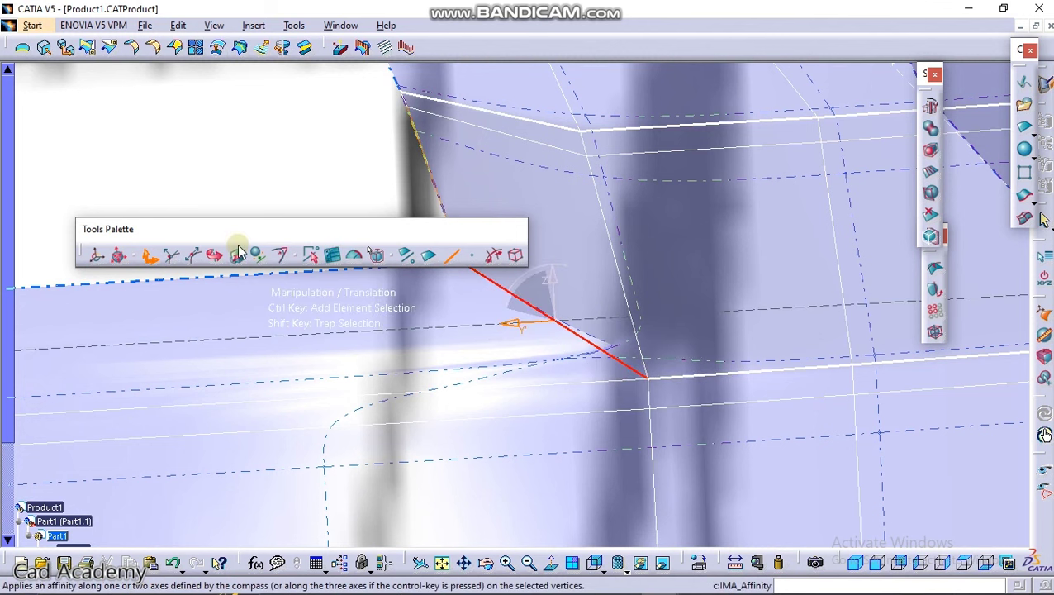
{"action": "left_click", "coordinate": [281, 257]}
{"action": "left_click_drag", "start_coordinate": [989, 245], "coordinate": [967, 477]}
Step: Set the weight of the short sharp edge just above the opening's lower corner to 0 %
{"action": "middle_click_drag", "start_coordinate": [687, 216], "coordinate": [728, 362]}
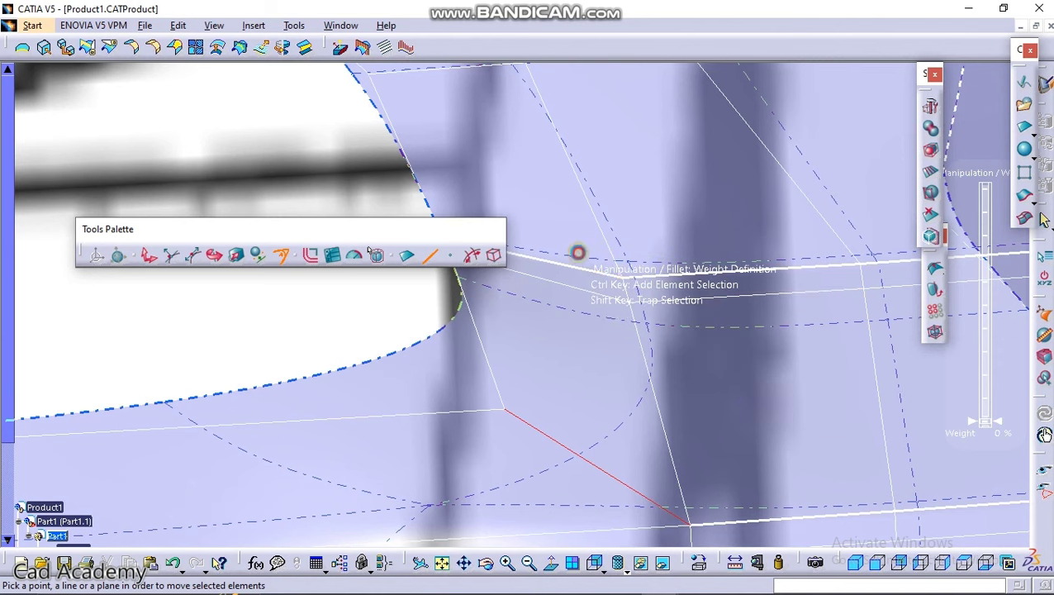
{"action": "left_click", "coordinate": [579, 253]}
{"action": "left_click_drag", "start_coordinate": [994, 231], "coordinate": [987, 354]}
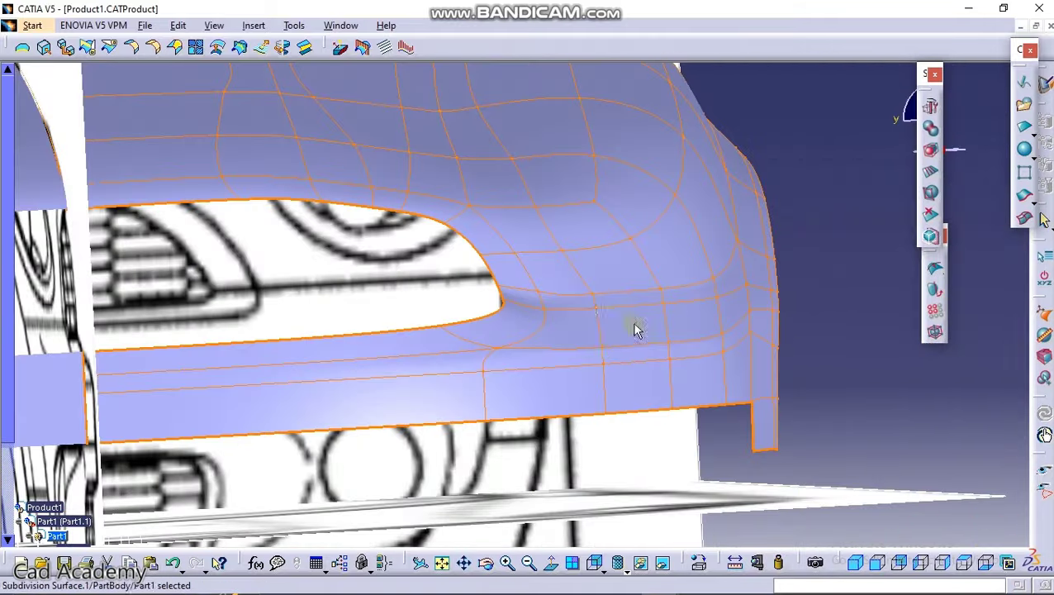
Step: Translate the grille opening's whole inner edge loop rearward into the bumper to deepen the rim, then finish editing the subdivision surface
{"action": "middle_click_drag", "start_coordinate": [635, 324], "coordinate": [712, 475]}
{"action": "left_click", "coordinate": [878, 564]}
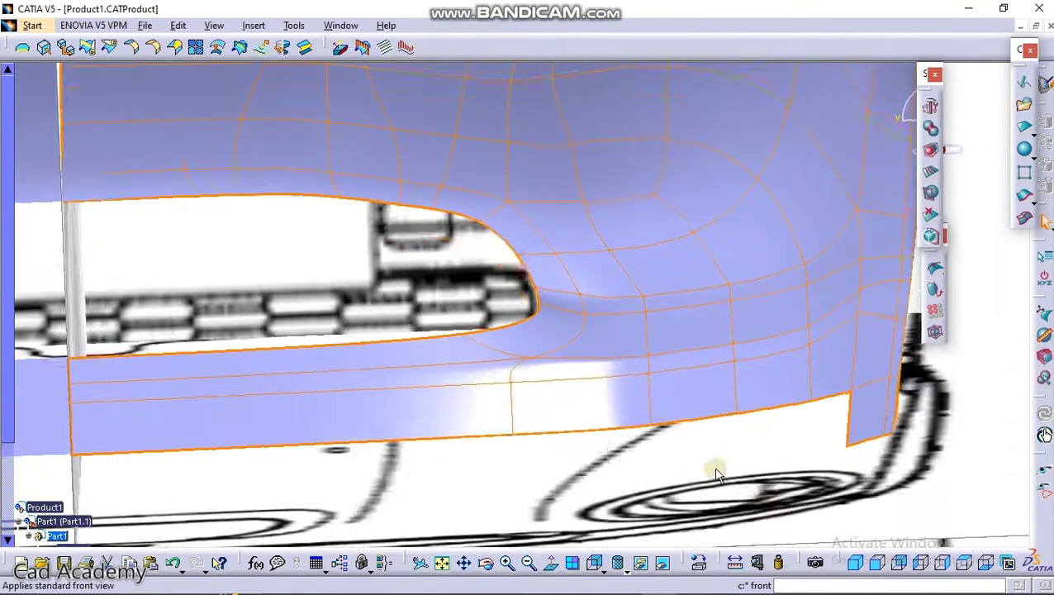
{"action": "middle_click_drag", "start_coordinate": [557, 302], "coordinate": [572, 354]}
{"action": "middle_click_drag", "start_coordinate": [496, 327], "coordinate": [723, 272]}
{"action": "left_click", "coordinate": [643, 339]}
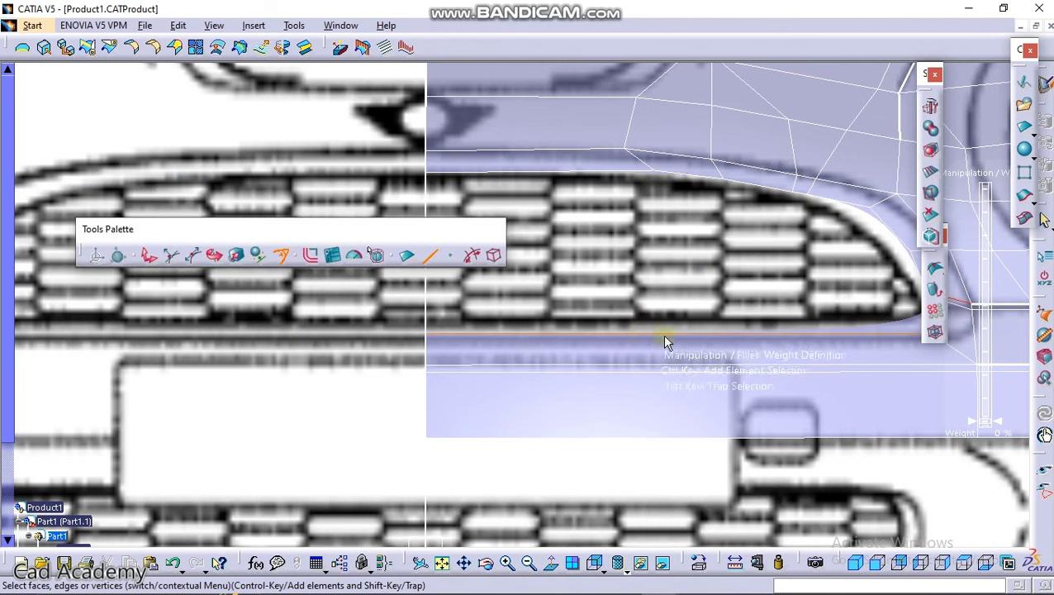
{"action": "middle_click_drag", "start_coordinate": [682, 332], "coordinate": [689, 389]}
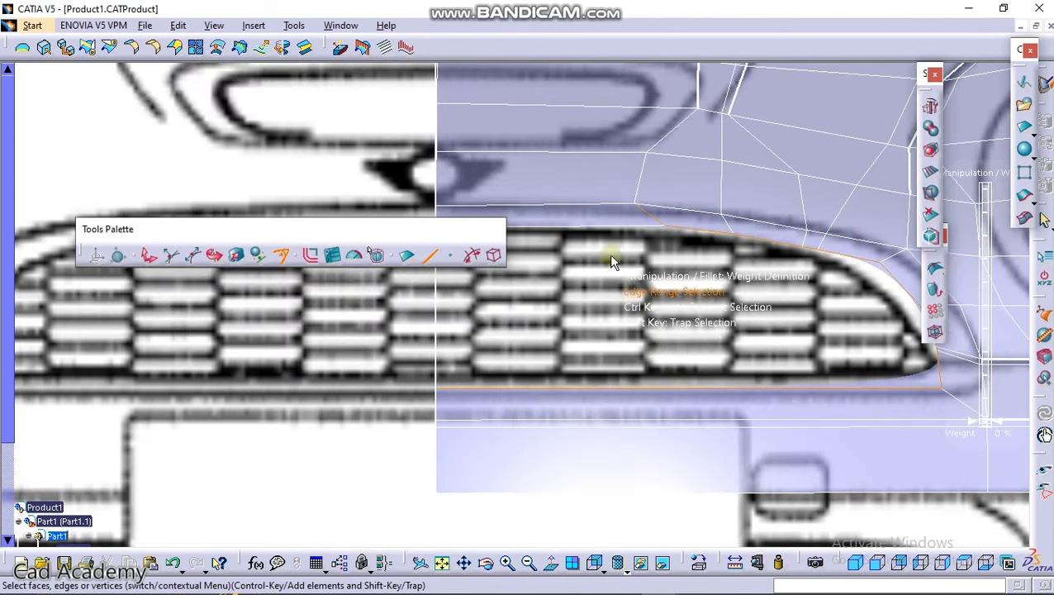
{"action": "left_click", "coordinate": [558, 227], "text": "shift"}
{"action": "middle_click_drag", "start_coordinate": [599, 317], "coordinate": [704, 338]}
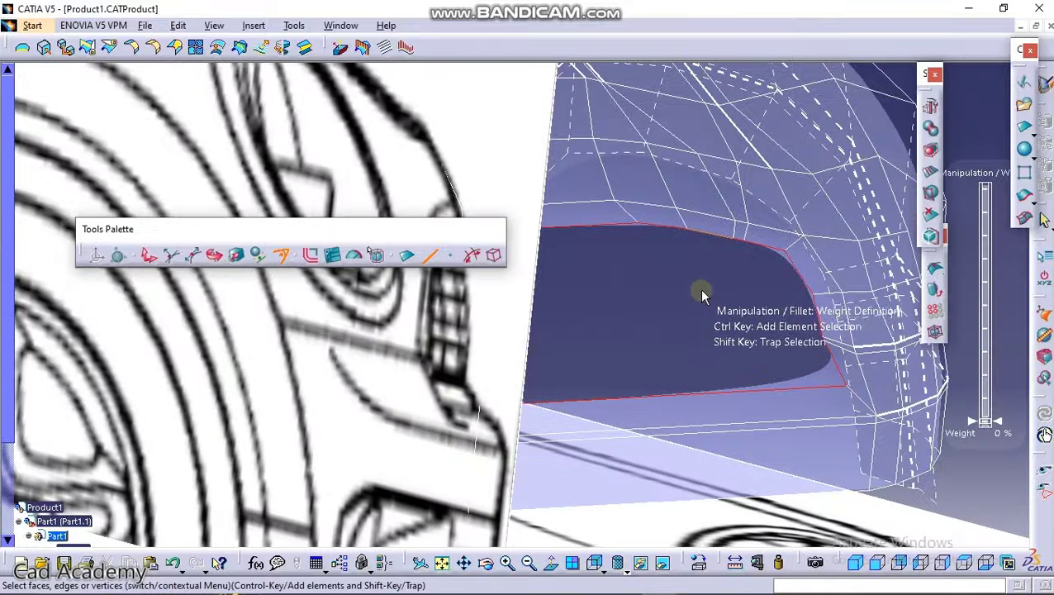
{"action": "middle_click_drag", "start_coordinate": [701, 293], "coordinate": [596, 358]}
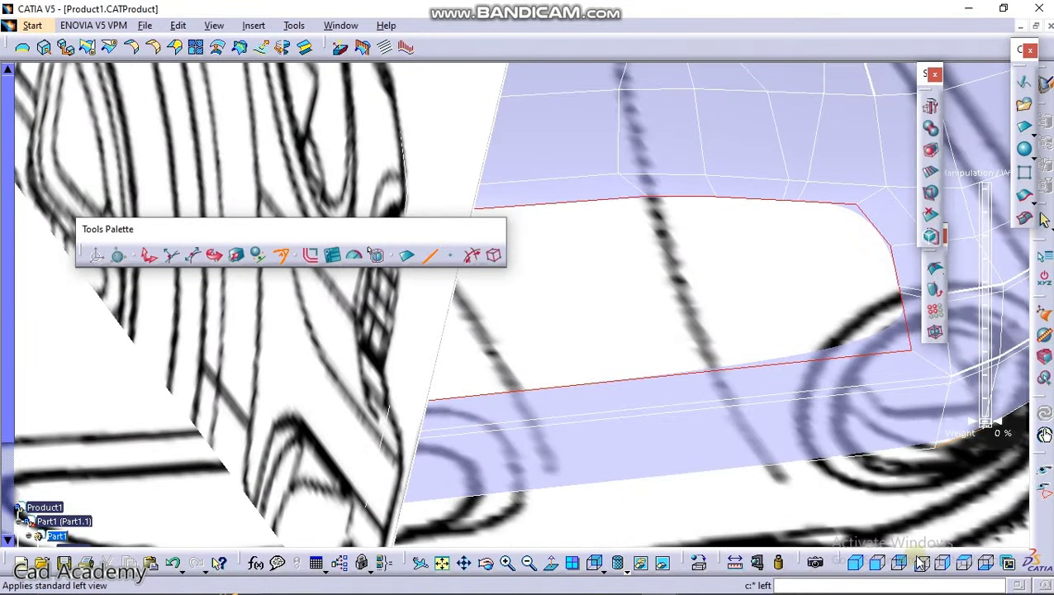
{"action": "left_click", "coordinate": [963, 563]}
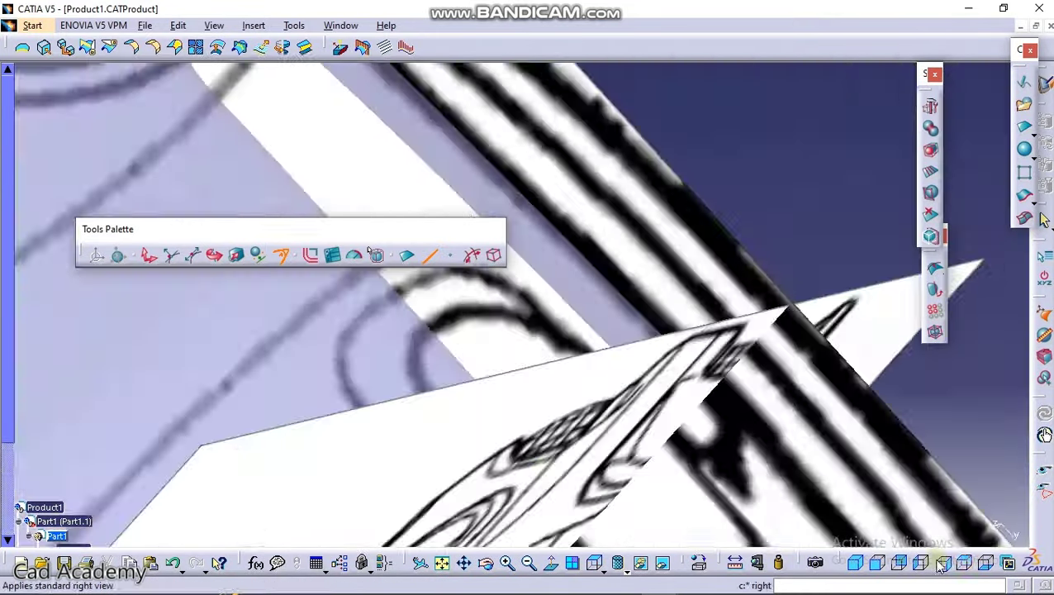
{"action": "left_click", "coordinate": [152, 259]}
{"action": "middle_click_drag", "start_coordinate": [230, 347], "coordinate": [367, 369]}
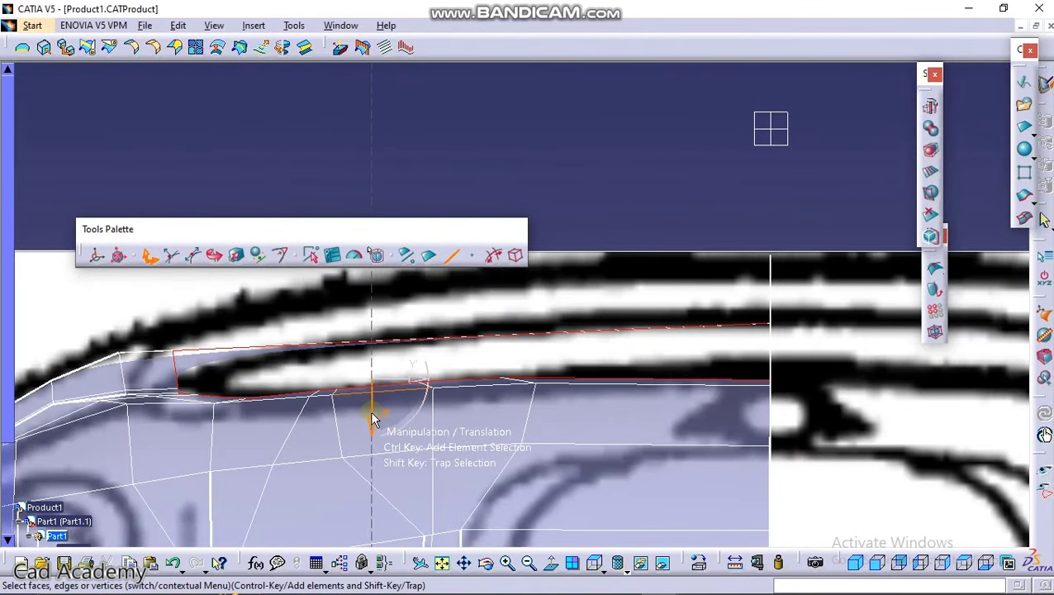
{"action": "left_click_drag", "start_coordinate": [372, 420], "coordinate": [374, 456]}
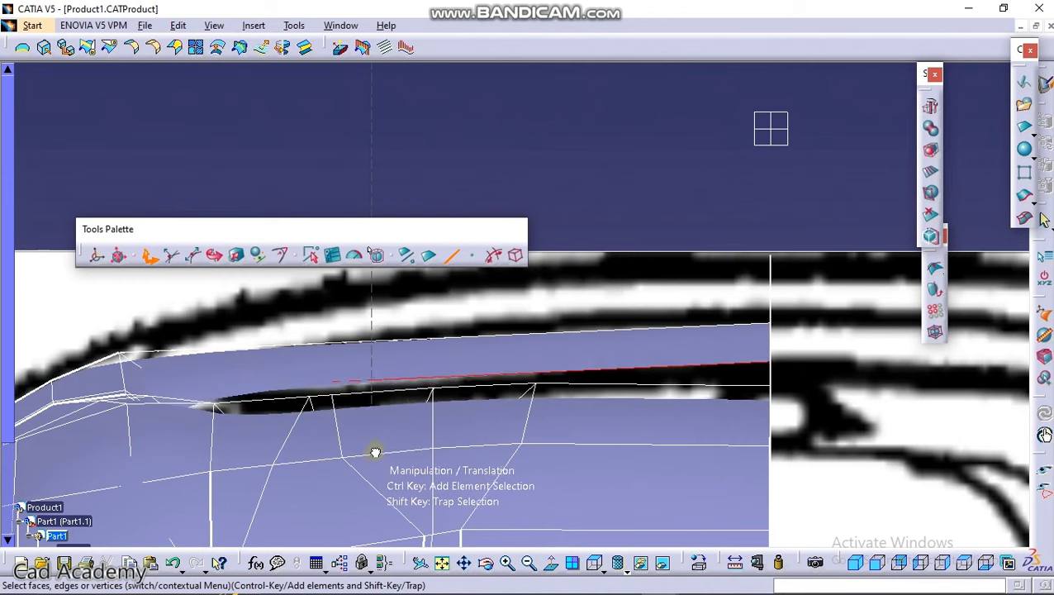
{"action": "left_click_drag", "start_coordinate": [380, 462], "coordinate": [381, 454]}
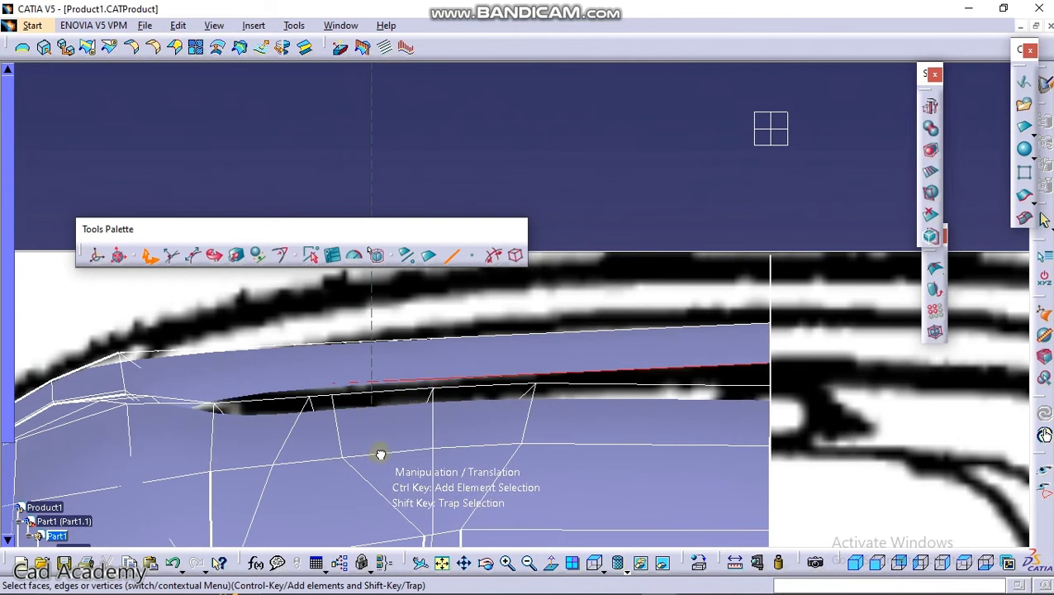
{"action": "middle_click_drag", "start_coordinate": [704, 403], "coordinate": [793, 209]}
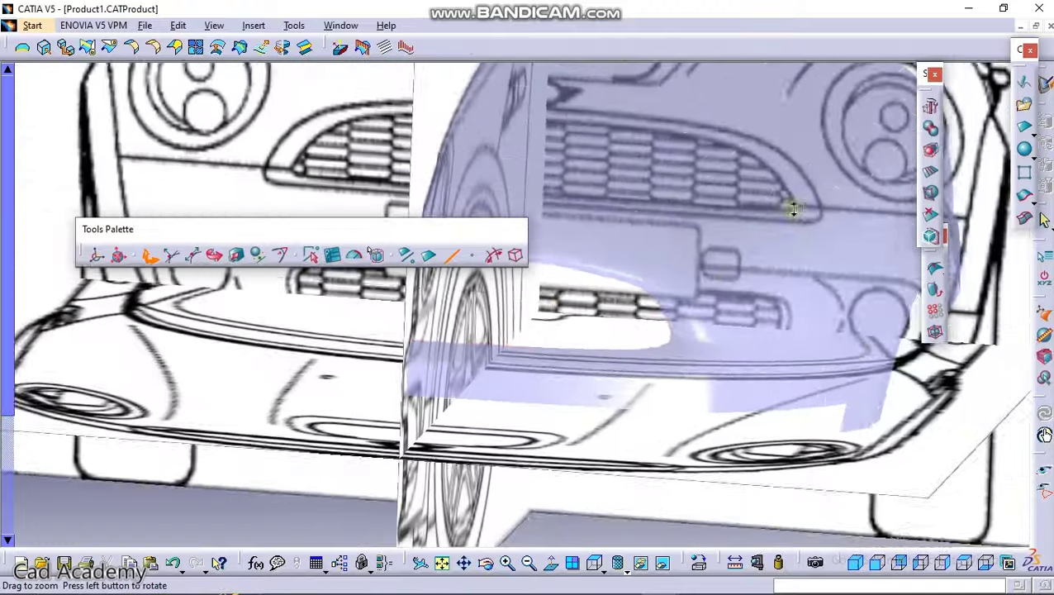
{"action": "middle_click_drag", "start_coordinate": [696, 346], "coordinate": [736, 309]}
{"action": "key", "text": "Escape"}
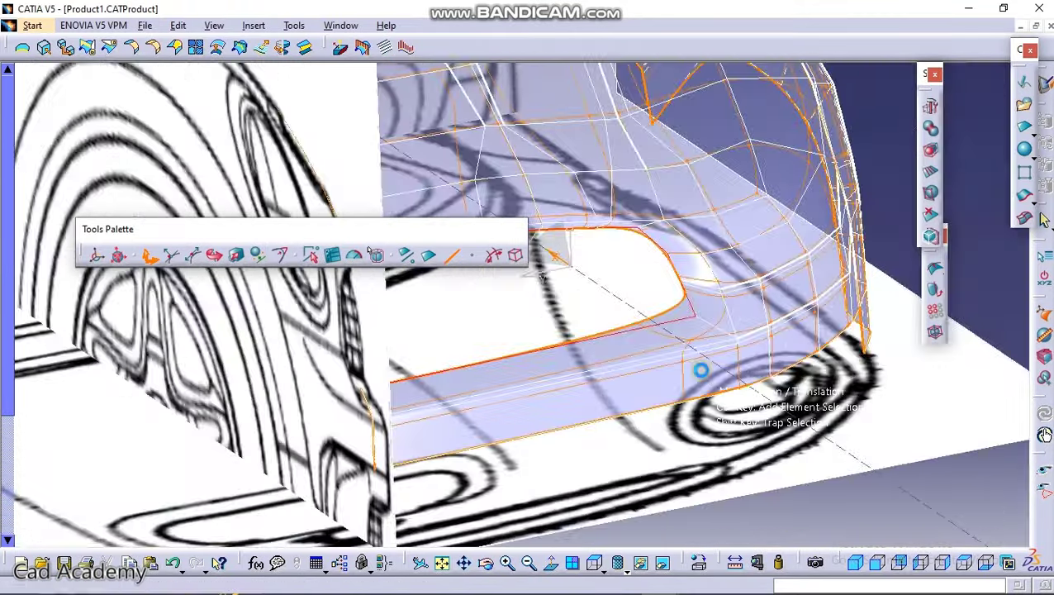
Step: Reopen the bumper subdivision surface over the front blueprint and switch mesh selection from edges to vertices
{"action": "middle_click_drag", "start_coordinate": [701, 369], "coordinate": [669, 408]}
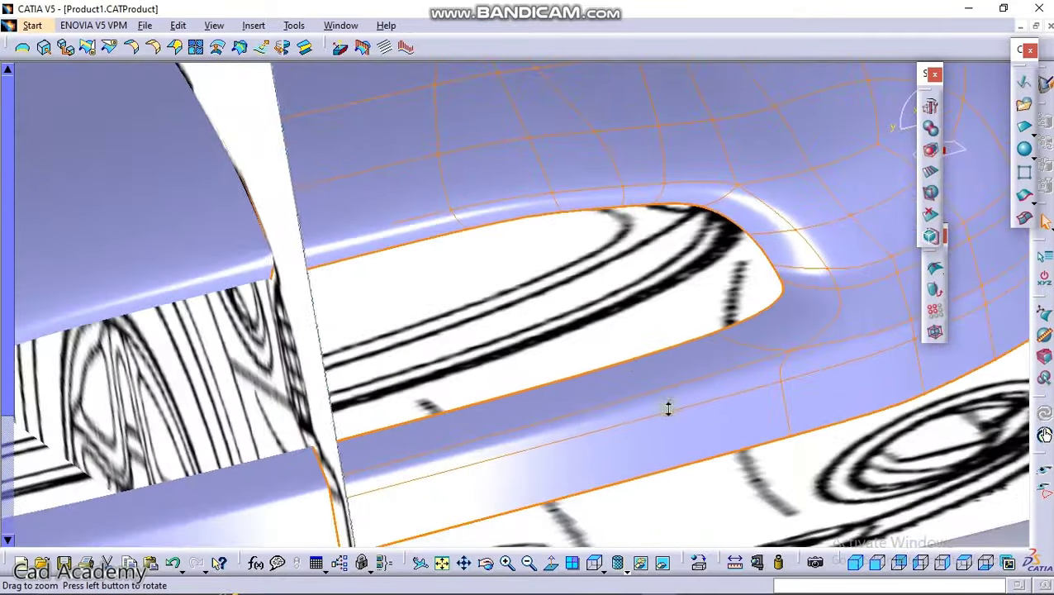
{"action": "middle_click_drag", "start_coordinate": [694, 319], "coordinate": [557, 279]}
{"action": "middle_click_drag", "start_coordinate": [495, 337], "coordinate": [655, 402]}
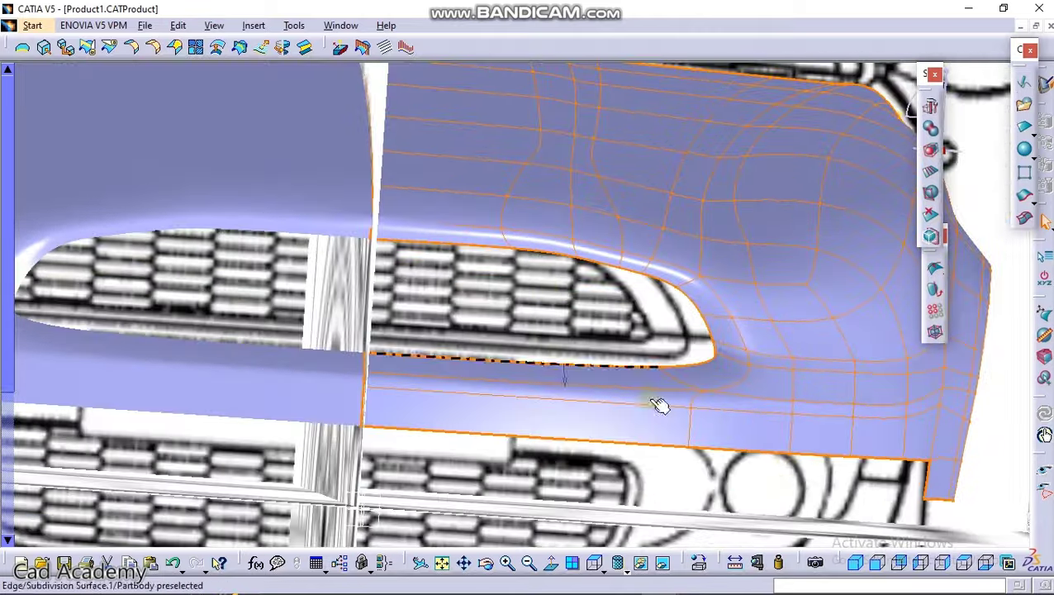
{"action": "left_click", "coordinate": [898, 564]}
{"action": "middle_click_drag", "start_coordinate": [745, 423], "coordinate": [704, 227]}
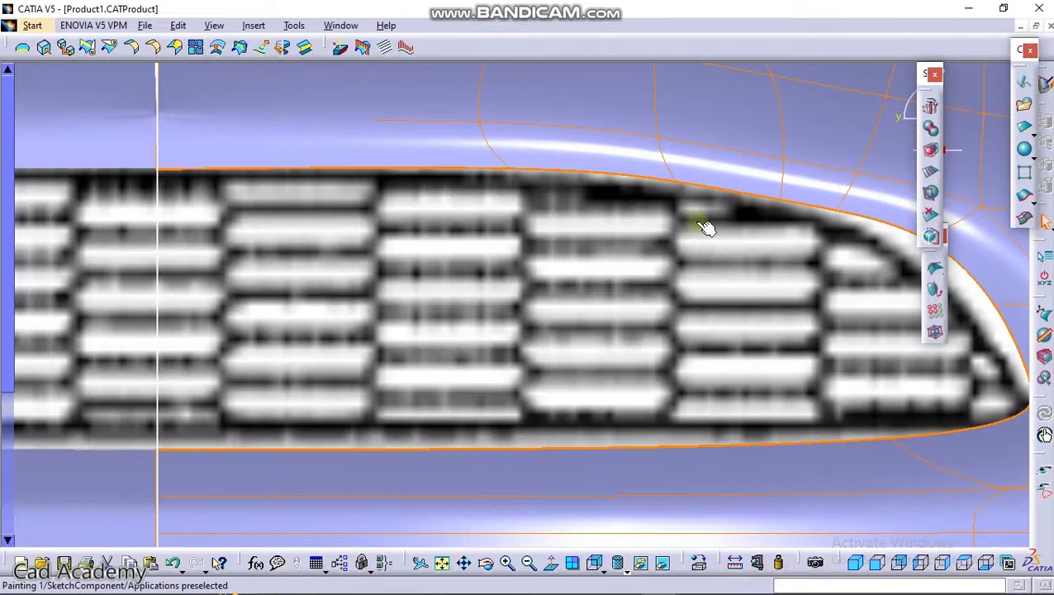
{"action": "middle_click_drag", "start_coordinate": [644, 172], "coordinate": [655, 236]}
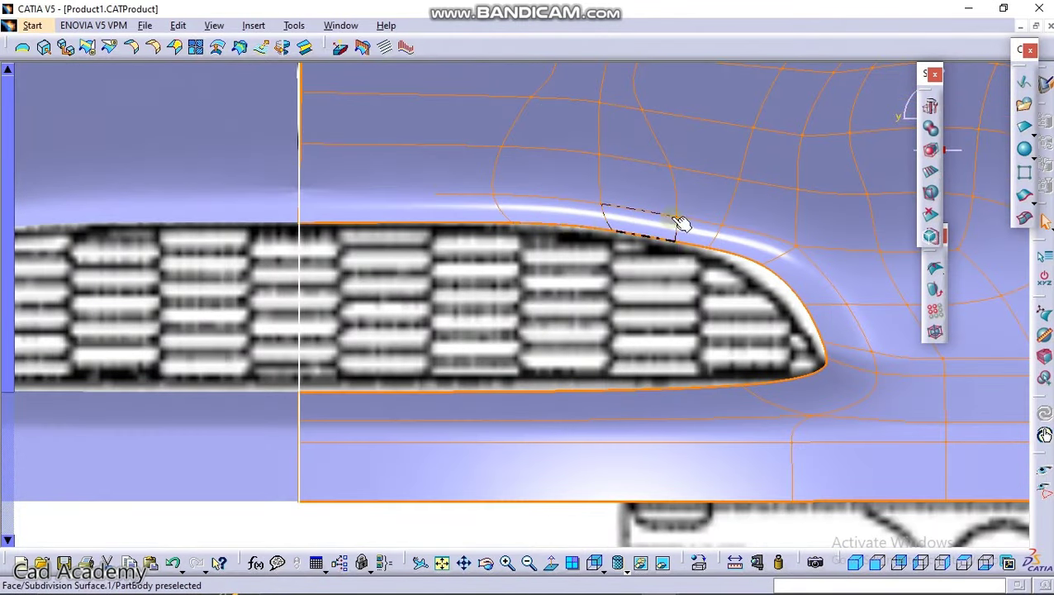
{"action": "double_click", "coordinate": [421, 205]}
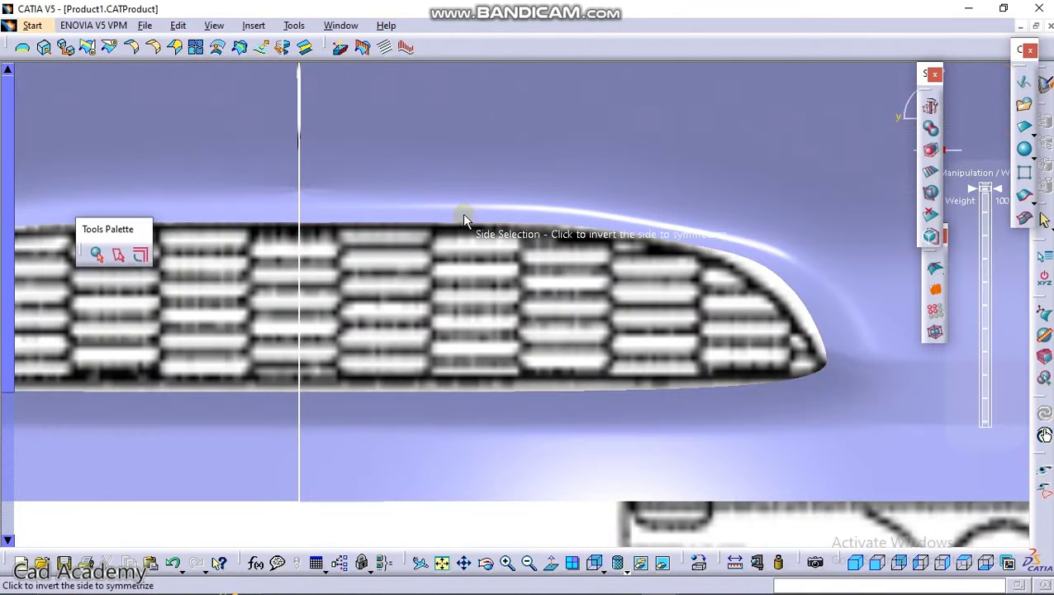
{"action": "middle_click_drag", "start_coordinate": [505, 299], "coordinate": [507, 254]}
{"action": "left_click", "coordinate": [443, 209]}
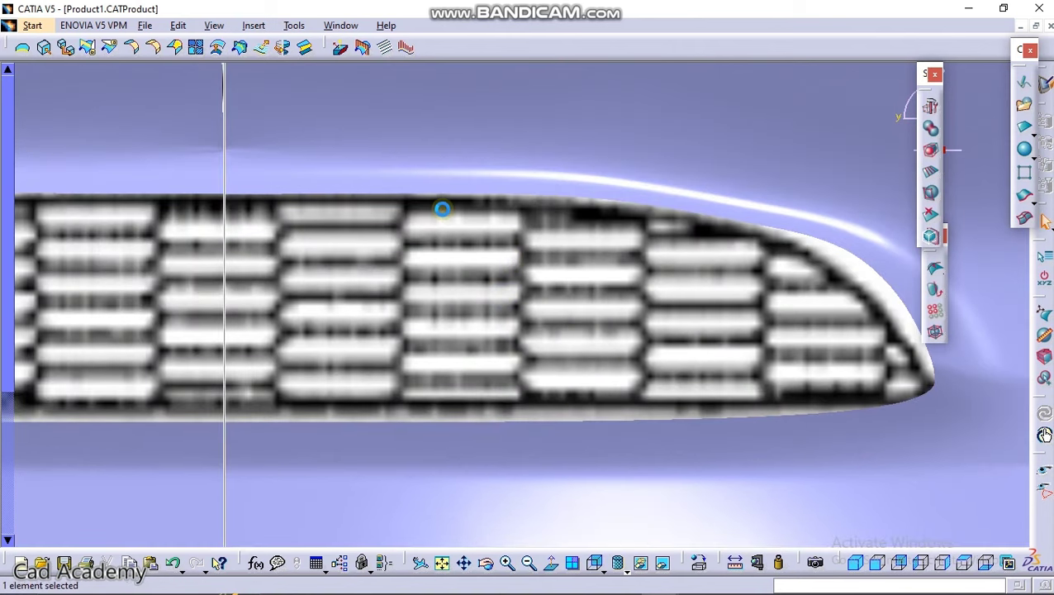
{"action": "double_click", "coordinate": [447, 182]}
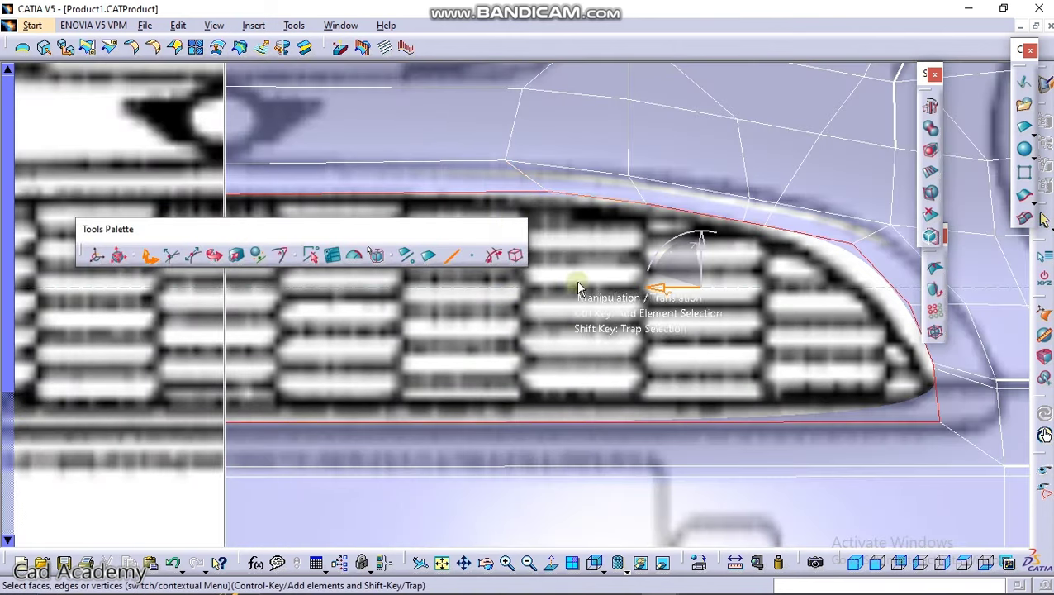
{"action": "middle_click_drag", "start_coordinate": [661, 258], "coordinate": [634, 291]}
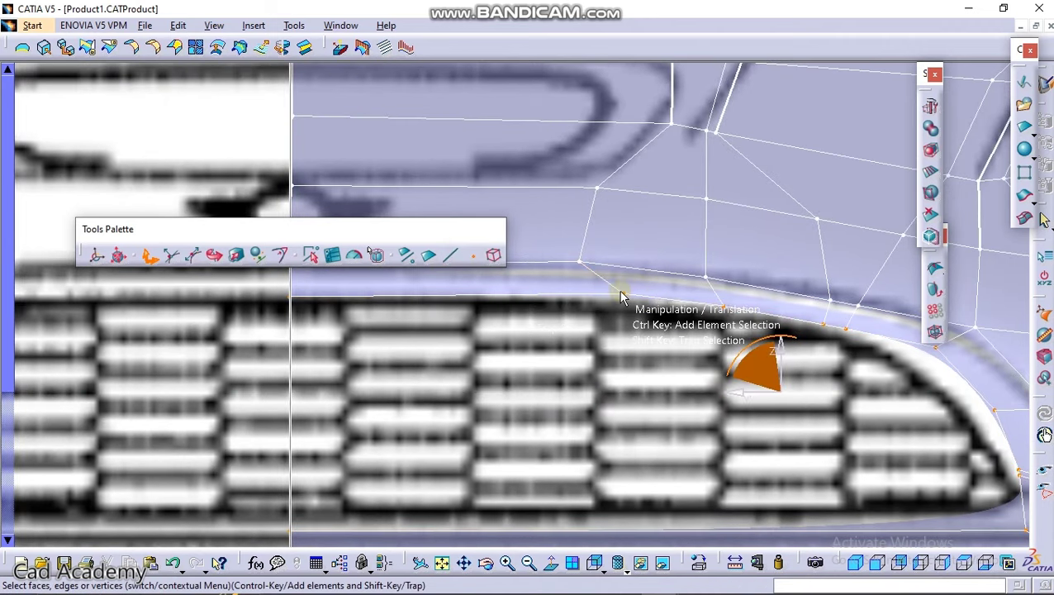
Step: Try to translate the upper inner-rim vertex nearest the symmetry plane horizontally toward the centreline, and undo the move
{"action": "left_click", "coordinate": [623, 294]}
{"action": "left_click_drag", "start_coordinate": [595, 297], "coordinate": [562, 296]}
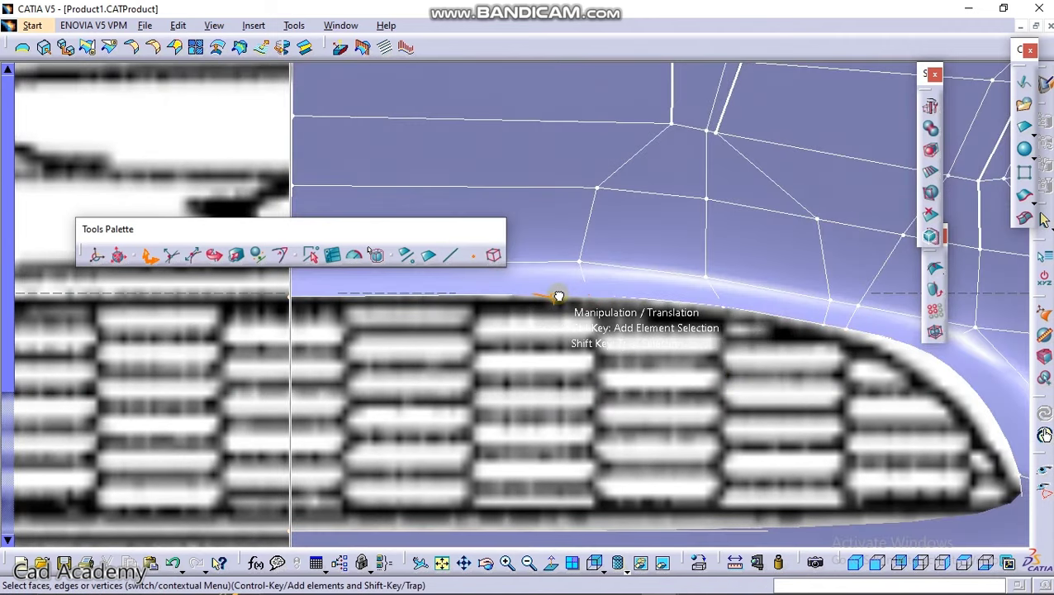
{"action": "key", "text": "ctrl+z"}
Step: Slide the first two upper inner-rim vertices beside the centreline along the mesh lines toward the symmetry plane
{"action": "left_click", "coordinate": [194, 255]}
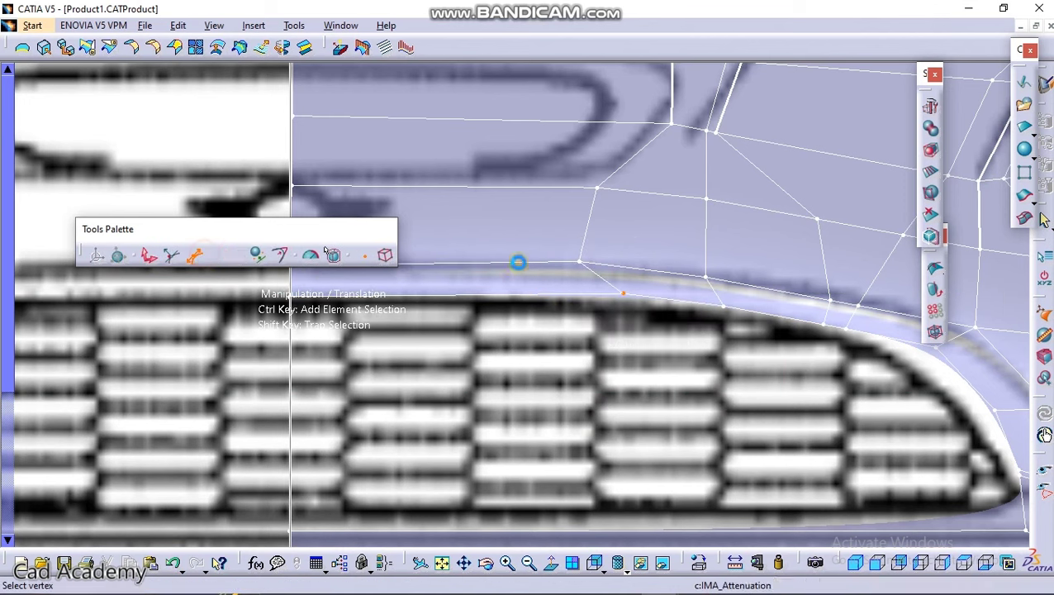
{"action": "left_click_drag", "start_coordinate": [605, 295], "coordinate": [563, 298]}
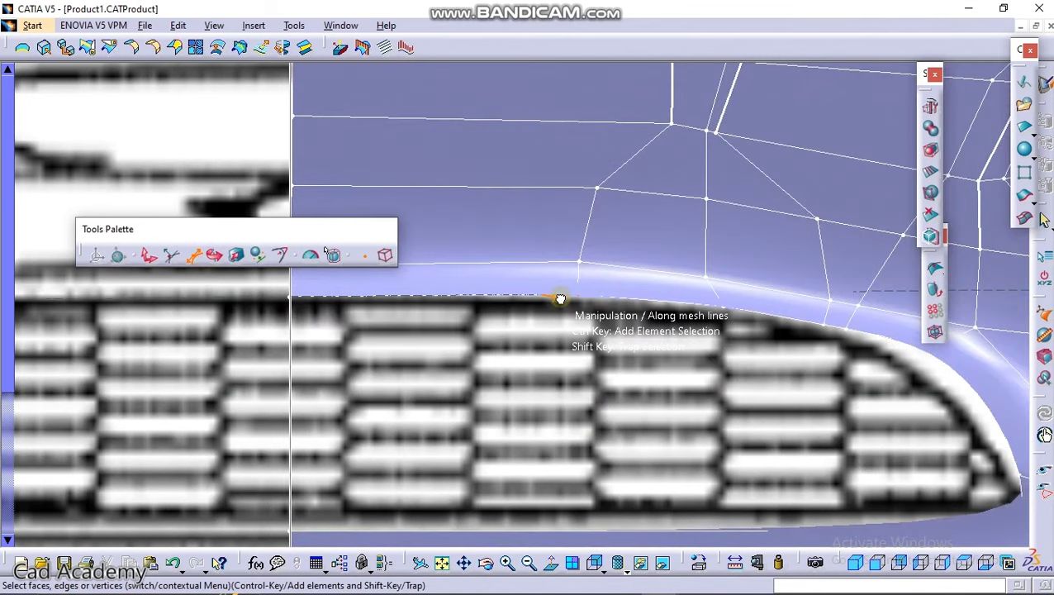
{"action": "mouse_move", "coordinate": [697, 306]}
{"action": "middle_mouse_down"}
{"action": "mouse_move", "coordinate": [699, 342]}
{"action": "mouse_move", "coordinate": [699, 323]}
{"action": "middle_mouse_up"}
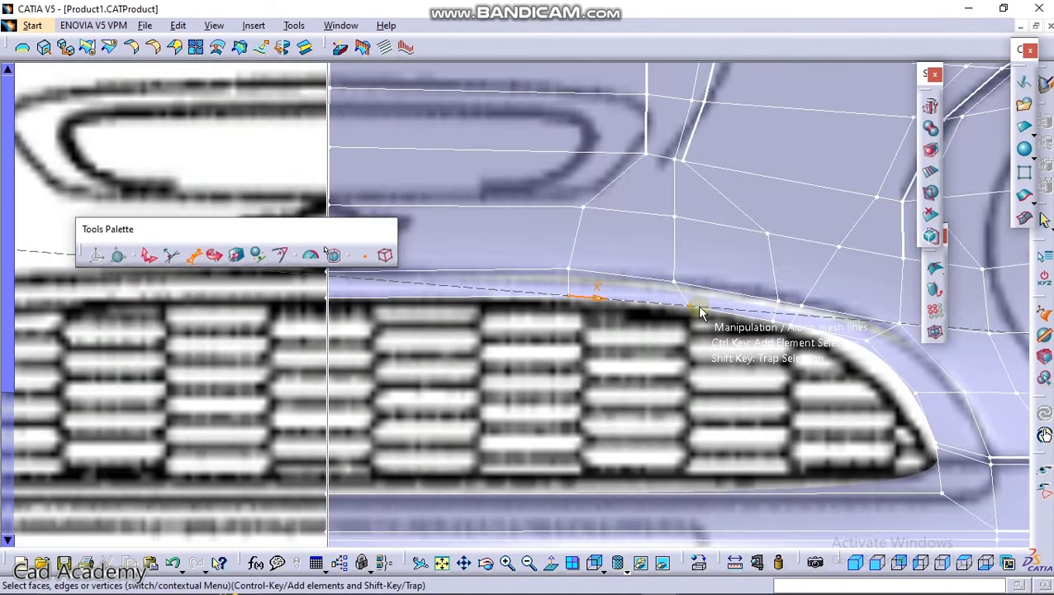
{"action": "left_click_drag", "start_coordinate": [676, 310], "coordinate": [657, 307]}
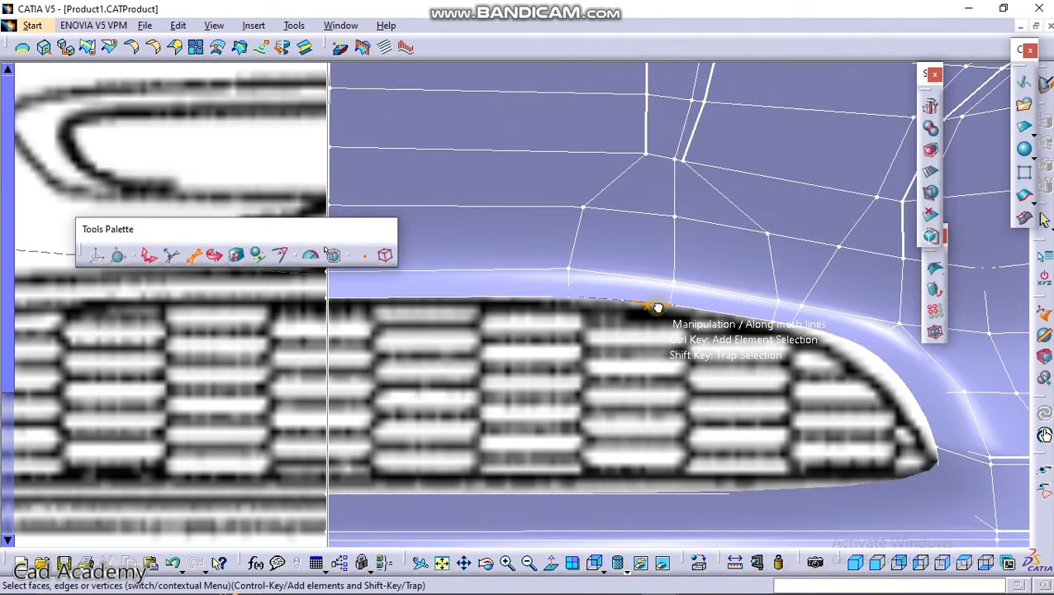
Step: Slide the next three inner-rim vertices along the mesh lines so the opening's upper outer curve follows the blueprint grille outline
{"action": "middle_click_drag", "start_coordinate": [762, 312], "coordinate": [755, 348]}
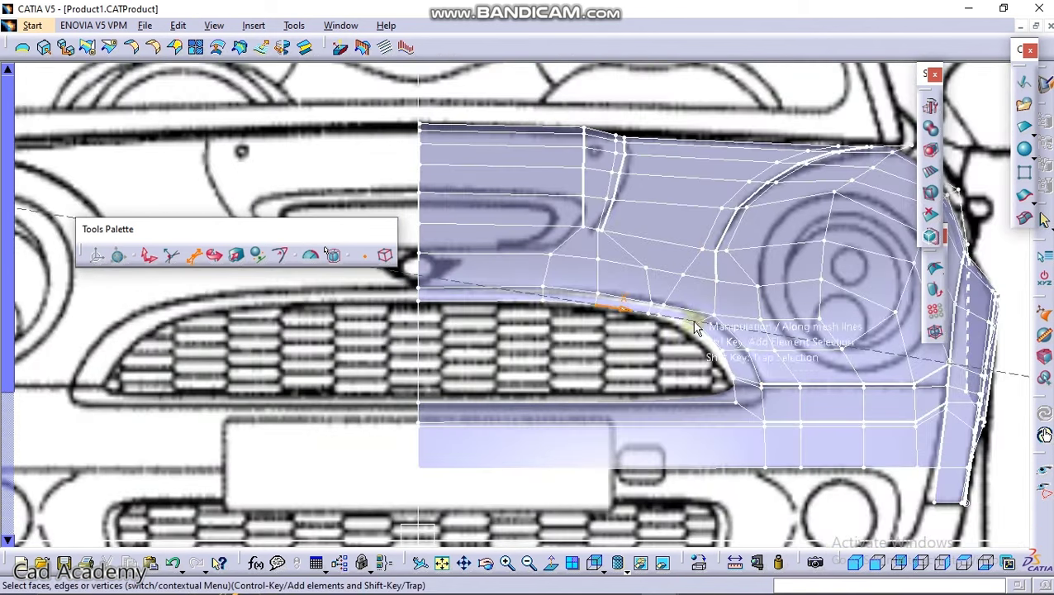
{"action": "middle_click_drag", "start_coordinate": [686, 326], "coordinate": [704, 217]}
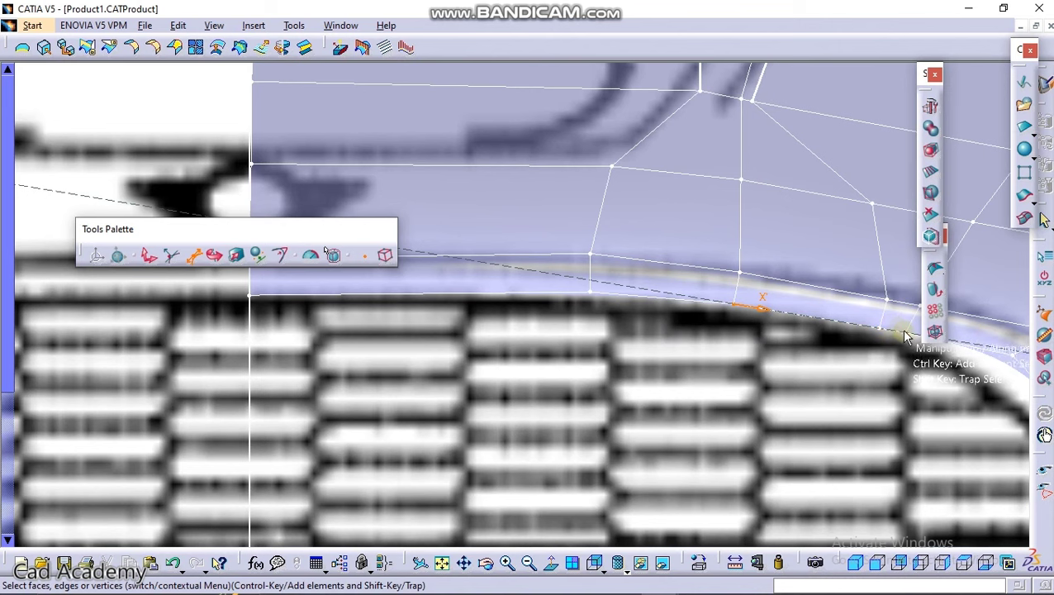
{"action": "left_click_drag", "start_coordinate": [876, 330], "coordinate": [891, 343]}
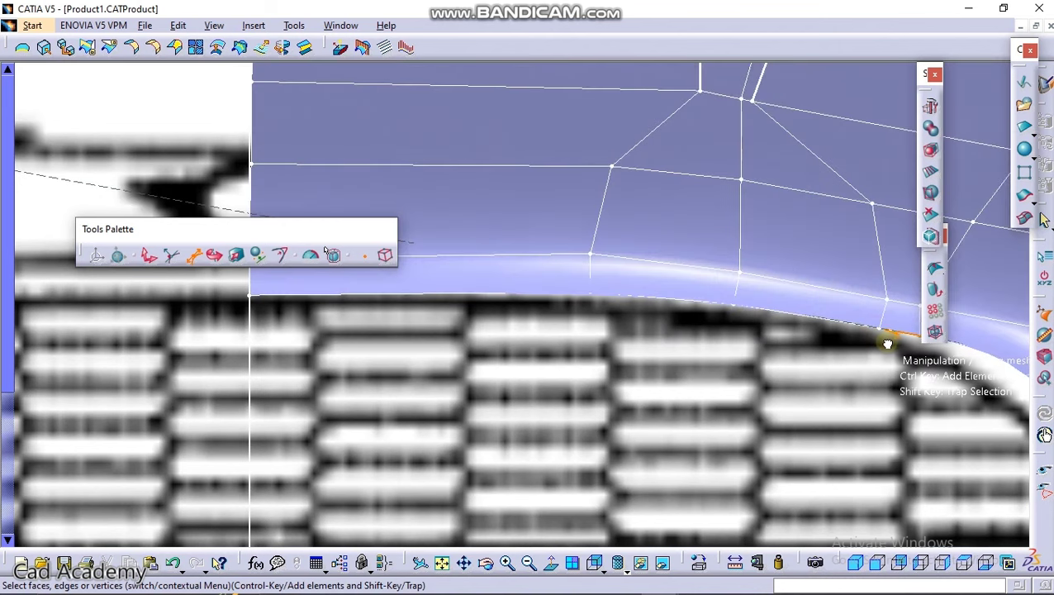
{"action": "middle_click_drag", "start_coordinate": [862, 333], "coordinate": [775, 324]}
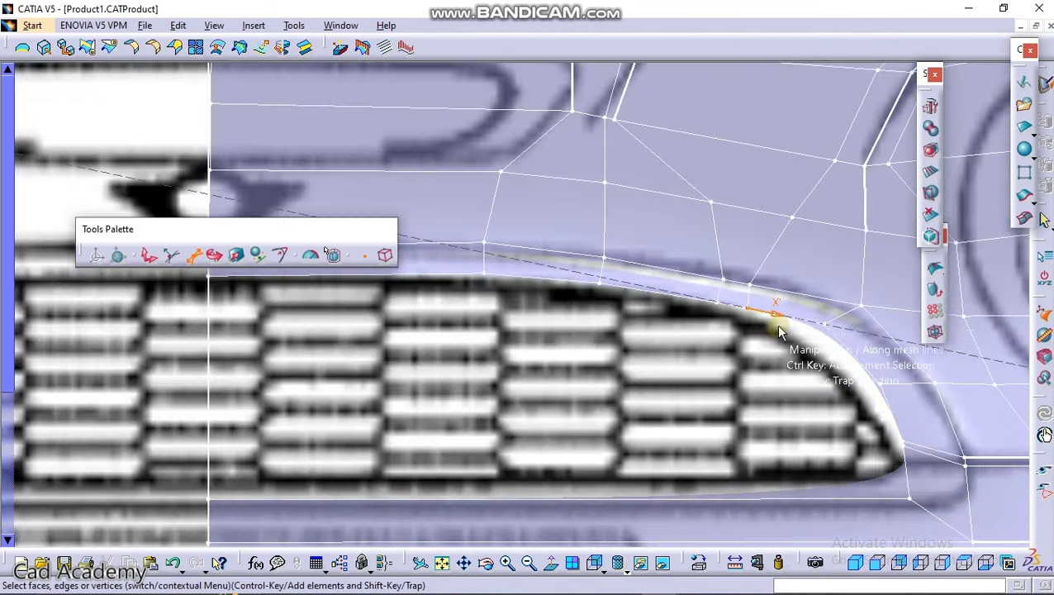
{"action": "left_click_drag", "start_coordinate": [837, 319], "coordinate": [828, 330]}
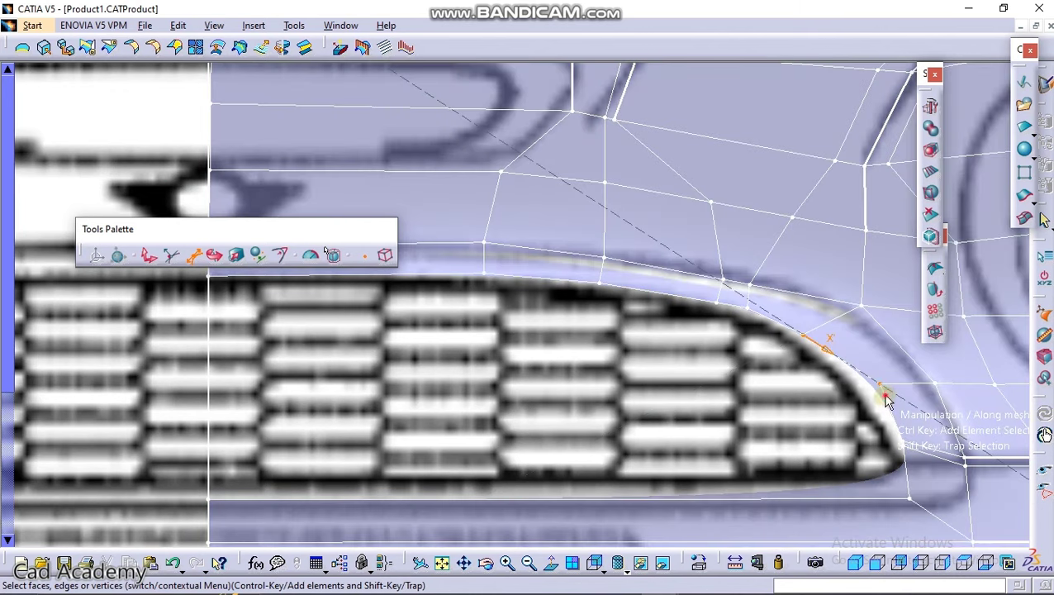
{"action": "left_click_drag", "start_coordinate": [899, 388], "coordinate": [892, 390]}
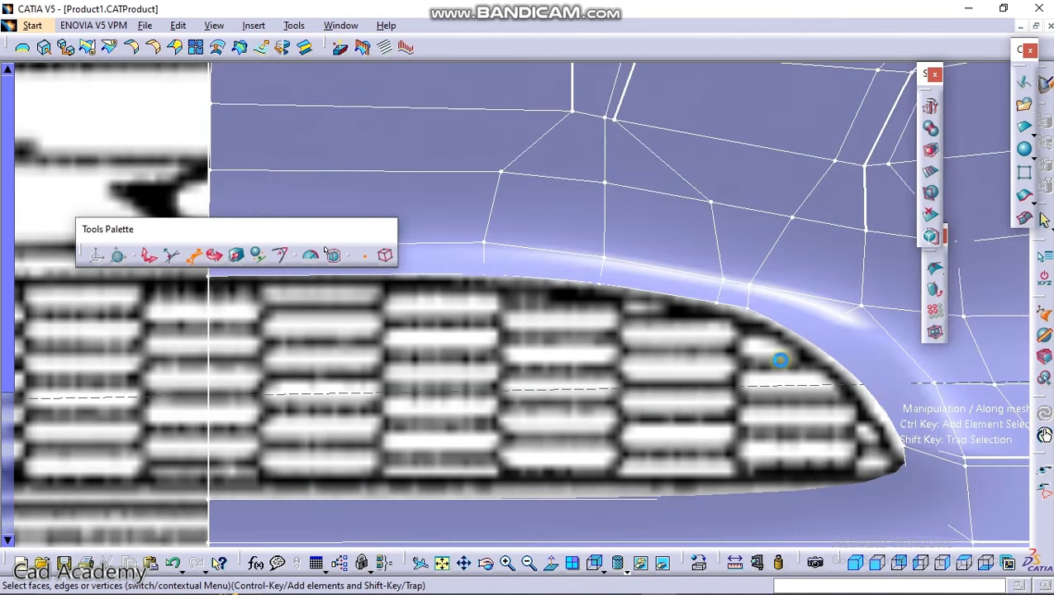
Step: Fine-tune the upper inner-rim vertex nearest the centreline along its vertical mesh line to match the blueprint
{"action": "middle_click_drag", "start_coordinate": [781, 360], "coordinate": [787, 405]}
{"action": "middle_click_drag", "start_coordinate": [636, 367], "coordinate": [723, 347]}
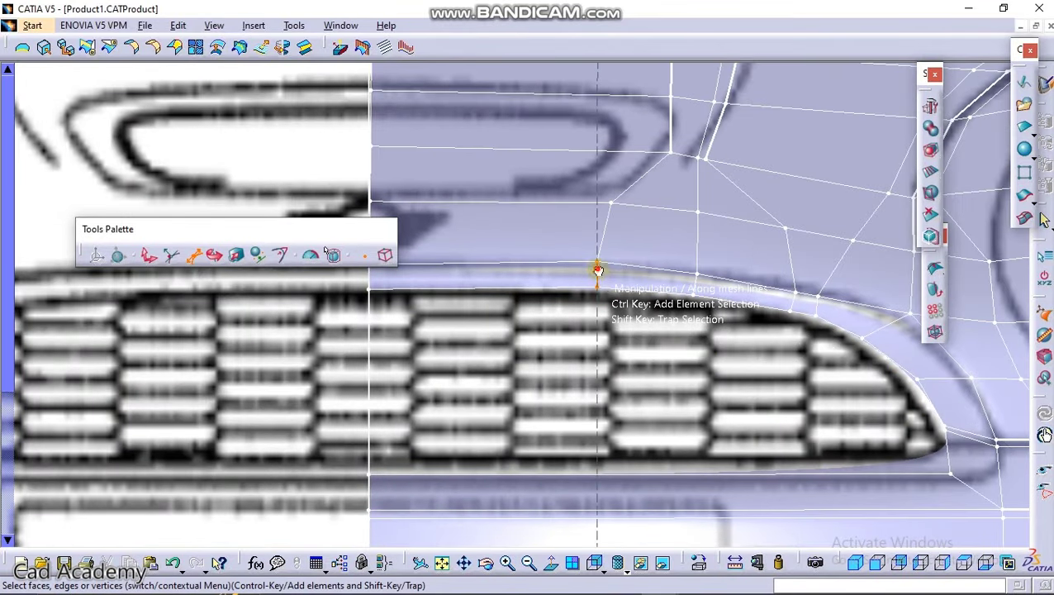
{"action": "left_click_drag", "start_coordinate": [597, 273], "coordinate": [599, 273]}
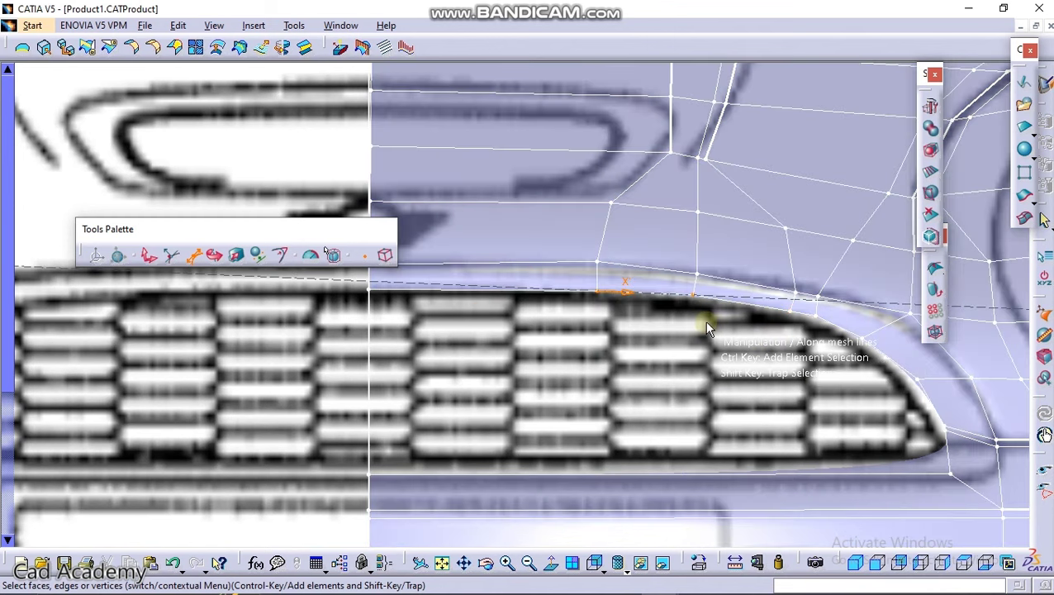
Step: Slide the lower of the two closely spaced rim vertices near the opening's outer tip down along the mesh line toward the corner
{"action": "middle_click_drag", "start_coordinate": [706, 322], "coordinate": [721, 359]}
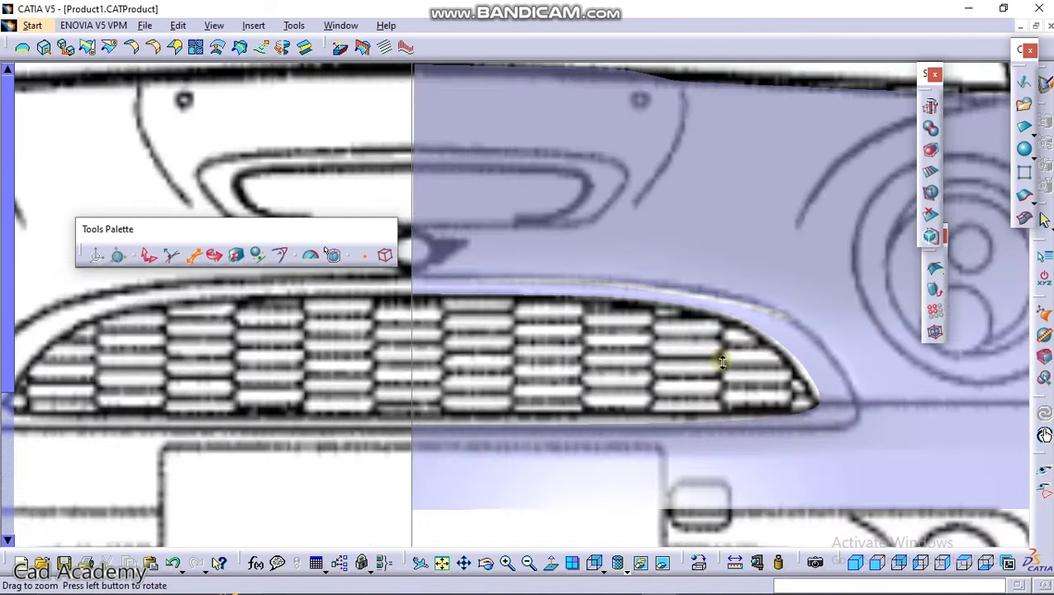
{"action": "middle_click_drag", "start_coordinate": [756, 294], "coordinate": [755, 271]}
{"action": "middle_click_drag", "start_coordinate": [855, 394], "coordinate": [621, 252]}
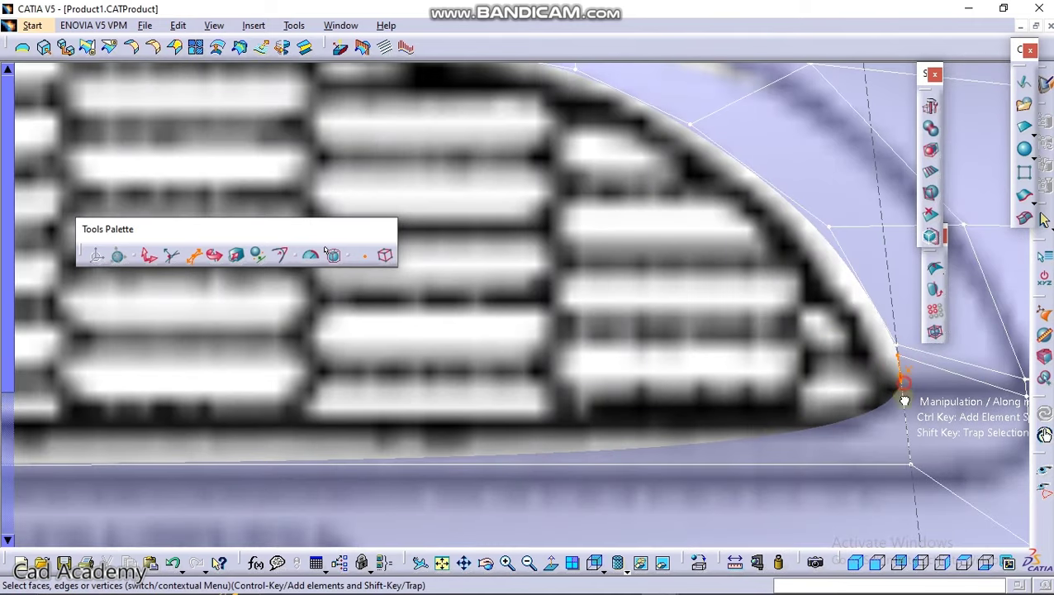
{"action": "left_click_drag", "start_coordinate": [904, 400], "coordinate": [904, 424]}
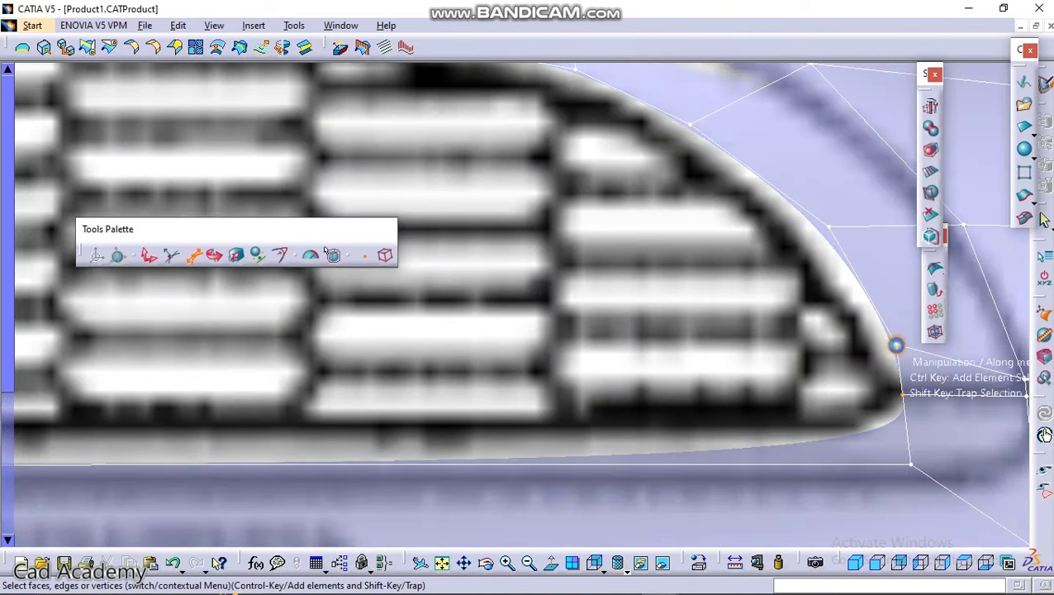
Step: Slide the rim vertex above the grille opening's outer tip up along the mesh line to follow the blueprint curve
{"action": "left_click_drag", "start_coordinate": [898, 371], "coordinate": [883, 339]}
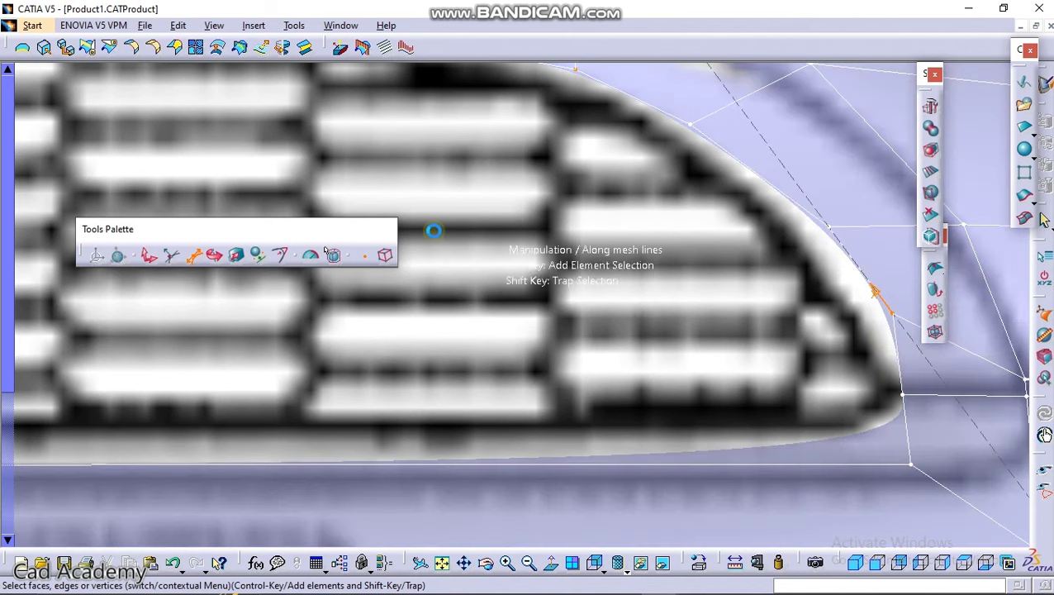
{"action": "middle_click_drag", "start_coordinate": [542, 309], "coordinate": [548, 409]}
{"action": "middle_click_drag", "start_coordinate": [339, 327], "coordinate": [386, 296]}
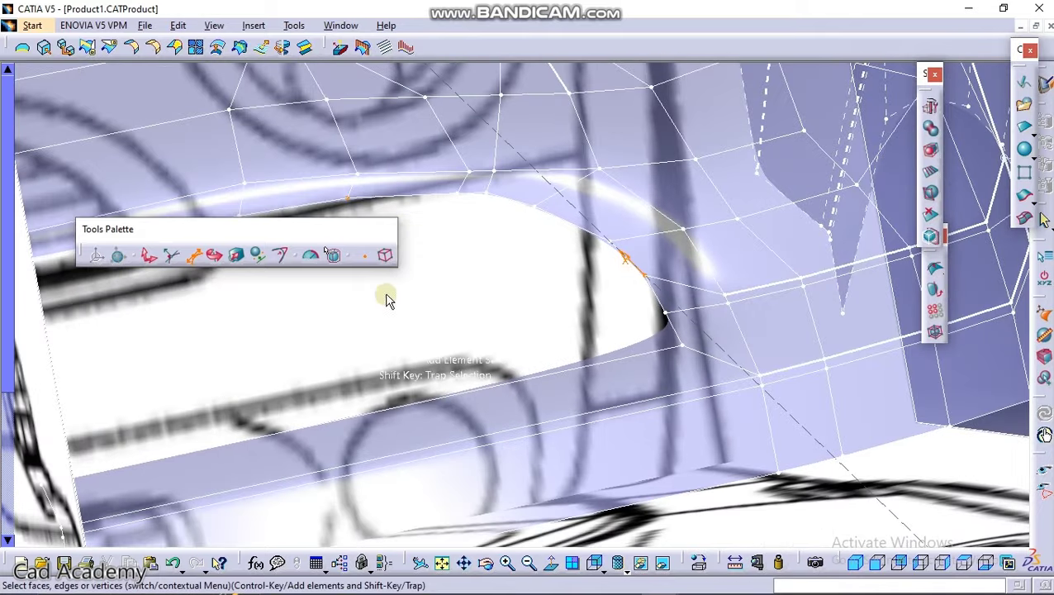
Step: Set the weight of all recessed rim faces around the grille opening to 72 % and save the product
{"action": "left_click", "coordinate": [280, 255]}
{"action": "left_click", "coordinate": [393, 261]}
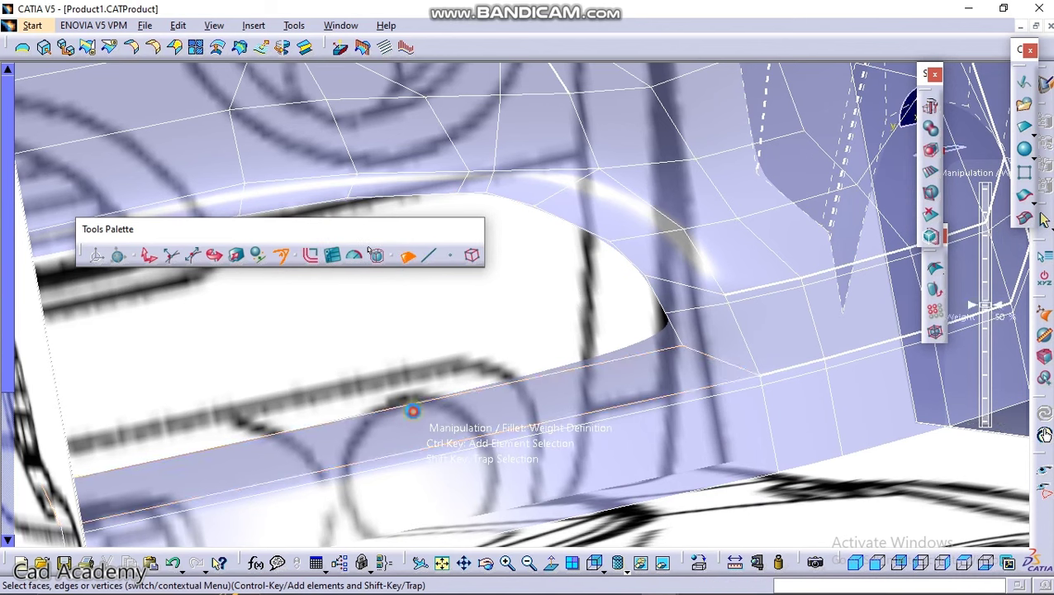
{"action": "left_click", "coordinate": [700, 332], "text": "ctrl"}
{"action": "left_click", "coordinate": [678, 300], "text": "ctrl"}
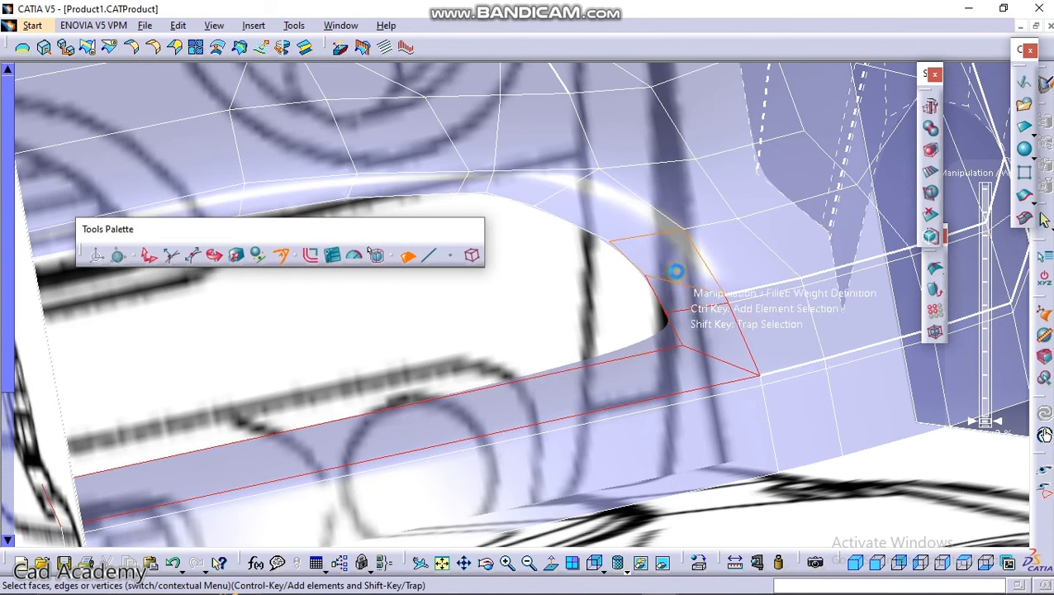
{"action": "left_click", "coordinate": [673, 267], "text": "ctrl"}
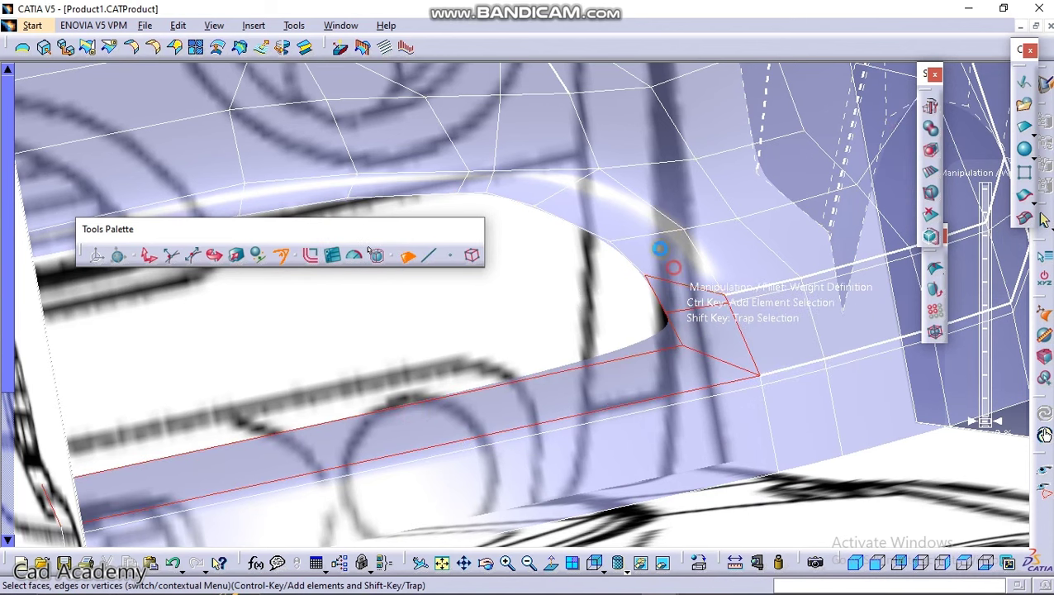
{"action": "middle_click_drag", "start_coordinate": [557, 198], "coordinate": [734, 262]}
{"action": "left_click", "coordinate": [552, 218], "text": "ctrl"}
{"action": "left_click", "coordinate": [535, 264], "text": "ctrl"}
{"action": "middle_click_drag", "start_coordinate": [604, 257], "coordinate": [692, 256]}
{"action": "left_click", "coordinate": [558, 266], "text": "ctrl"}
{"action": "middle_click_drag", "start_coordinate": [603, 240], "coordinate": [595, 352], "text": "ctrl"}
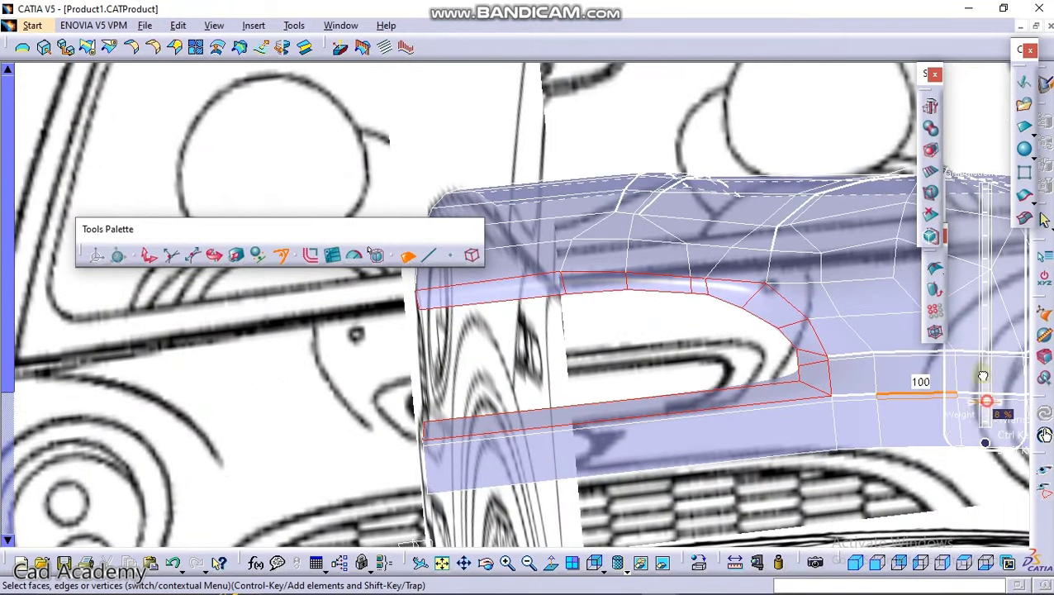
{"action": "left_click_drag", "start_coordinate": [983, 376], "coordinate": [977, 240]}
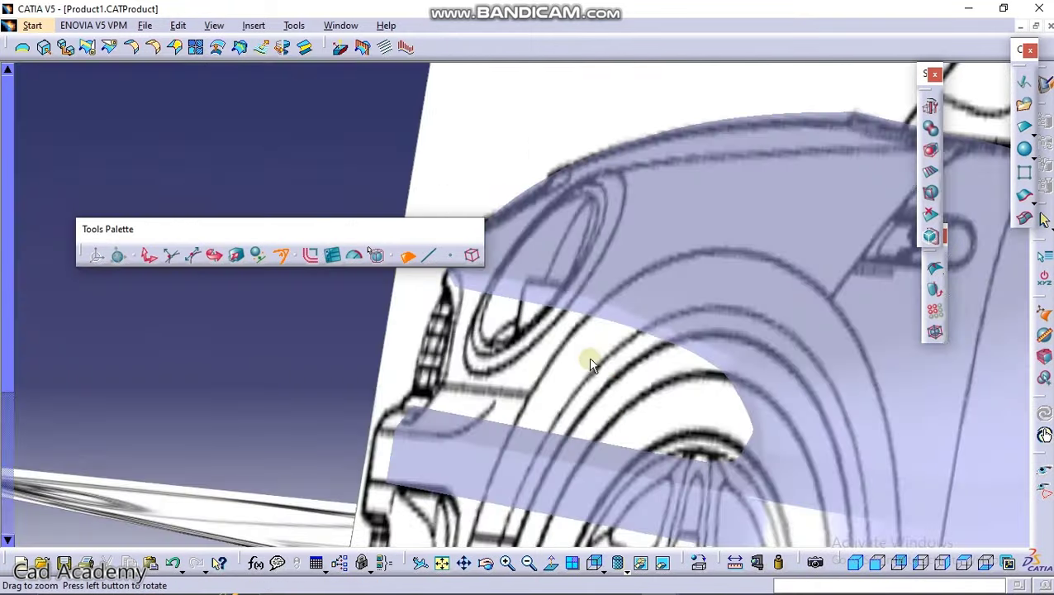
{"action": "middle_click_drag", "start_coordinate": [588, 357], "coordinate": [753, 341]}
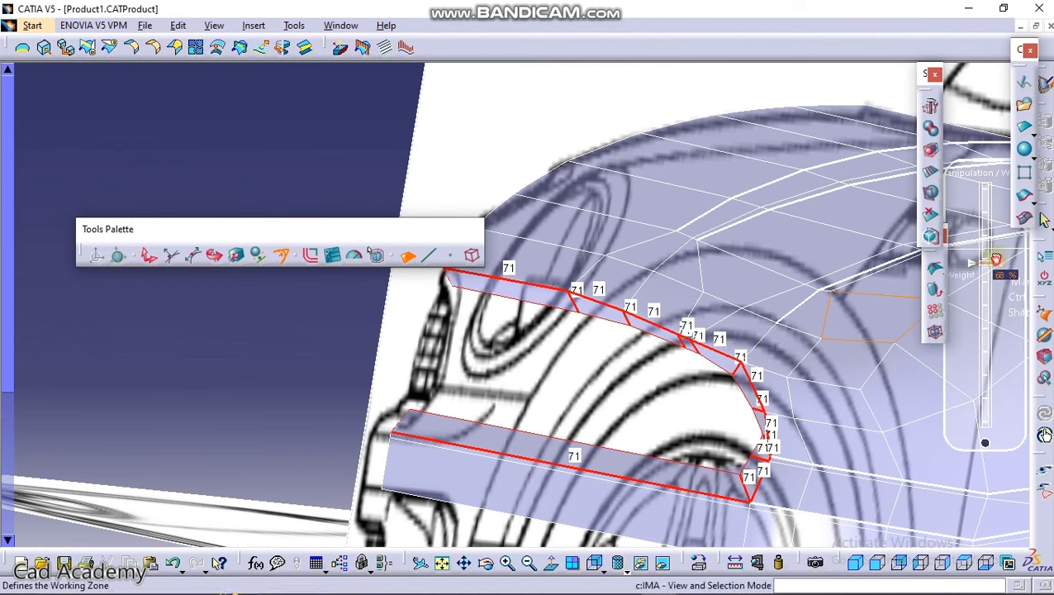
{"action": "left_click_drag", "start_coordinate": [995, 260], "coordinate": [994, 240]}
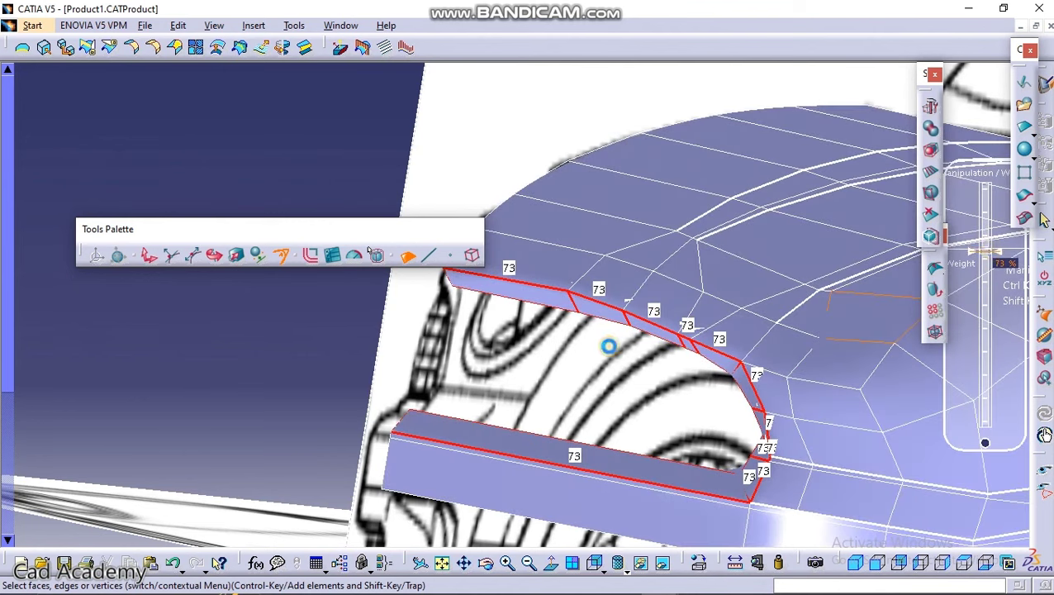
{"action": "left_click", "coordinate": [626, 334]}
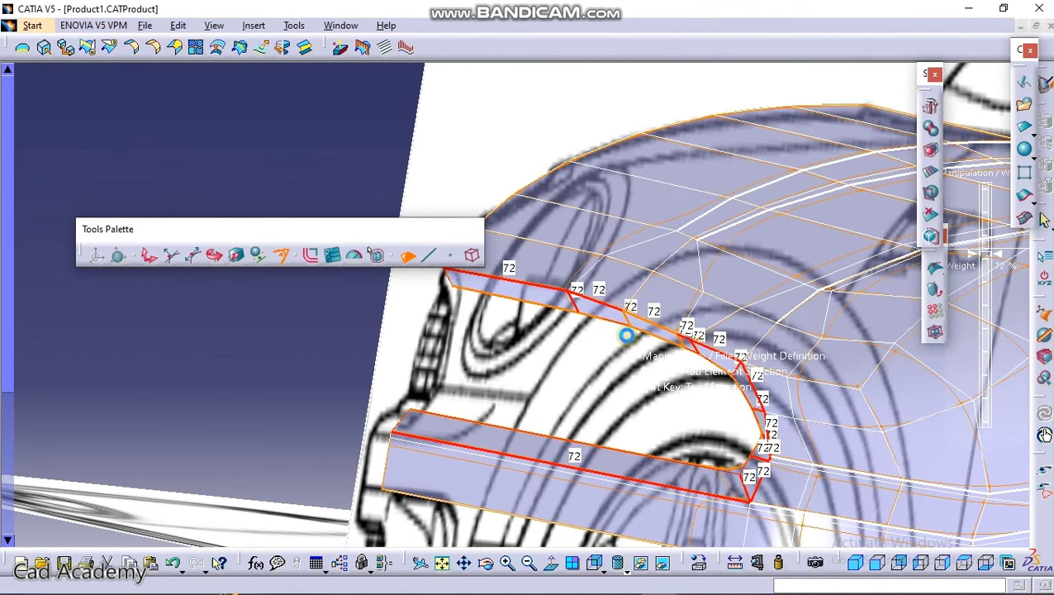
{"action": "key", "text": "ctrl+s"}
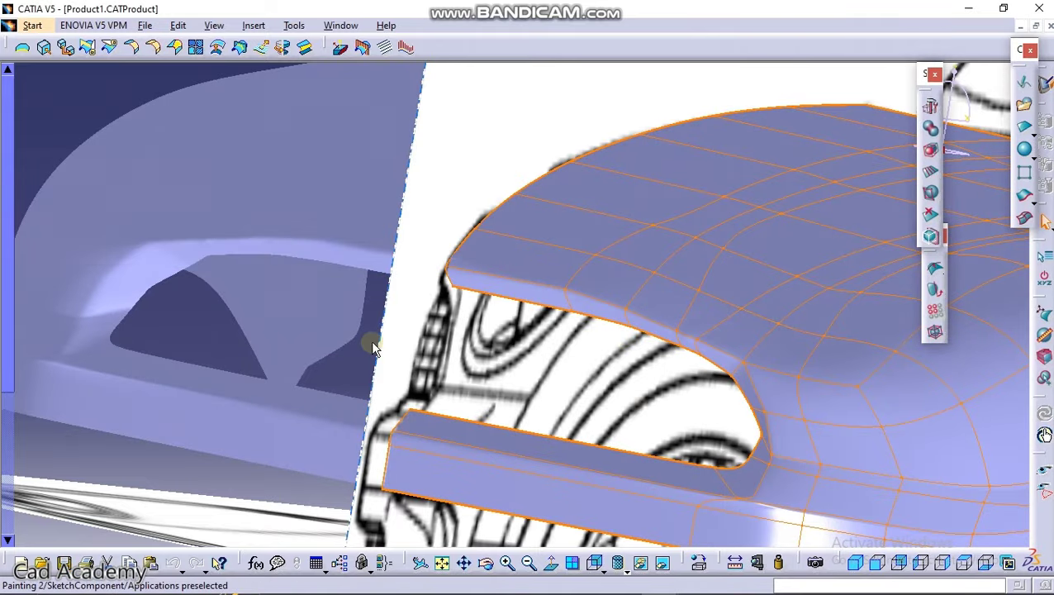
Step: Reopen the subdivision surface for editing and set the upper of the two closely spaced cross-rim edges near the opening's outer tip to 0 % weight
{"action": "middle_click_drag", "start_coordinate": [370, 341], "coordinate": [495, 432]}
{"action": "left_click", "coordinate": [197, 310]}
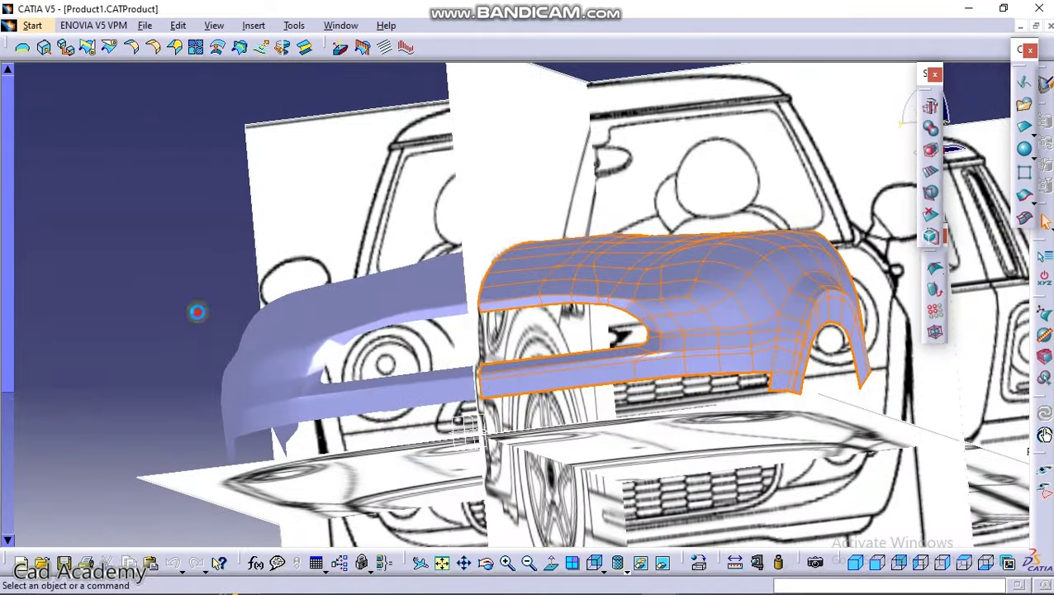
{"action": "middle_click_drag", "start_coordinate": [512, 375], "coordinate": [570, 289]}
{"action": "middle_click_drag", "start_coordinate": [685, 358], "coordinate": [588, 277]}
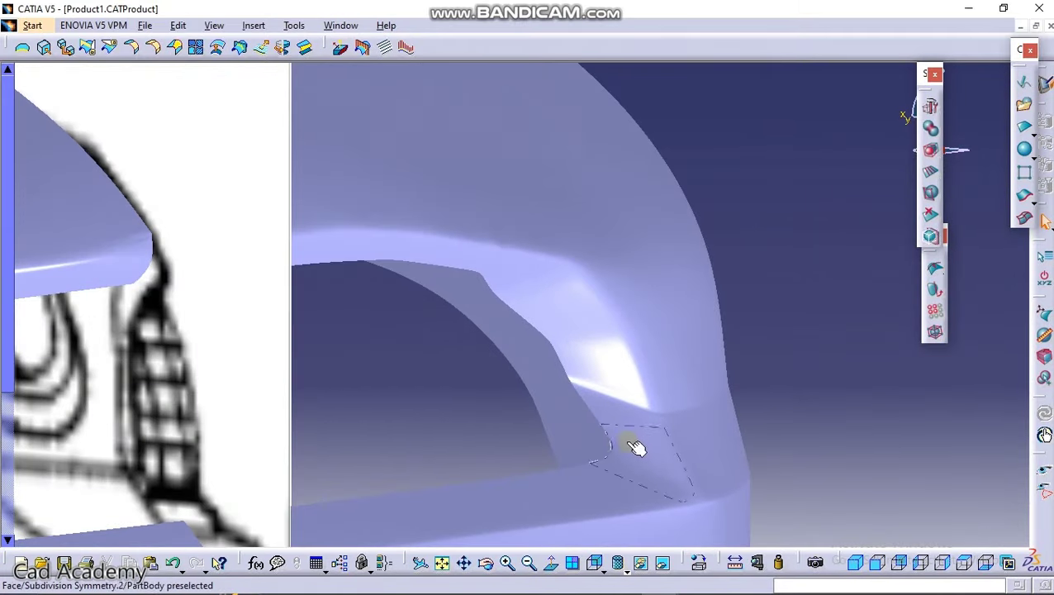
{"action": "double_click", "coordinate": [627, 430]}
{"action": "middle_click_drag", "start_coordinate": [639, 430], "coordinate": [594, 325]}
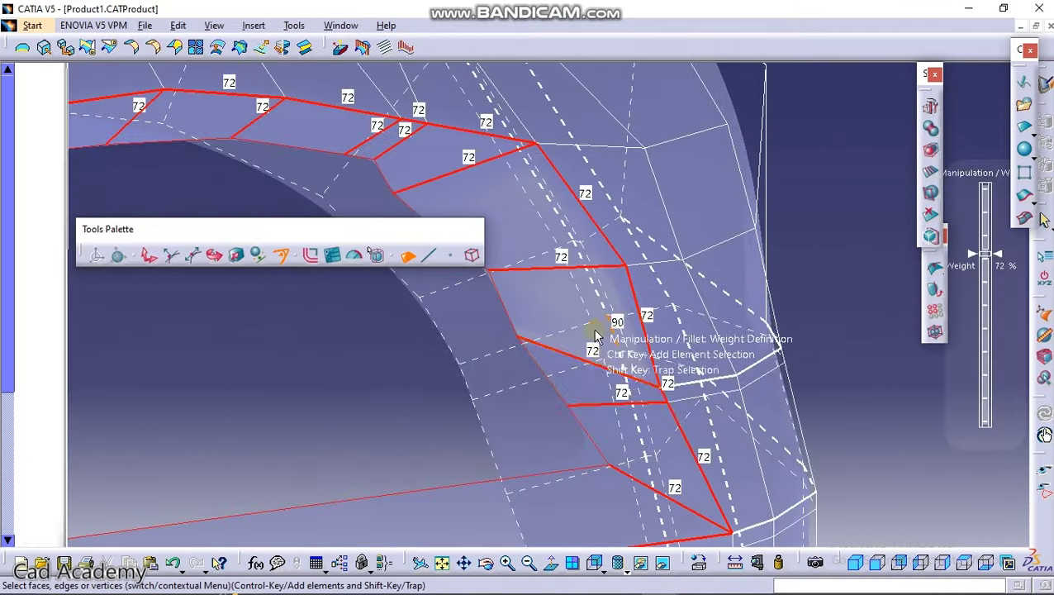
{"action": "middle_click_drag", "start_coordinate": [601, 370], "coordinate": [505, 337]}
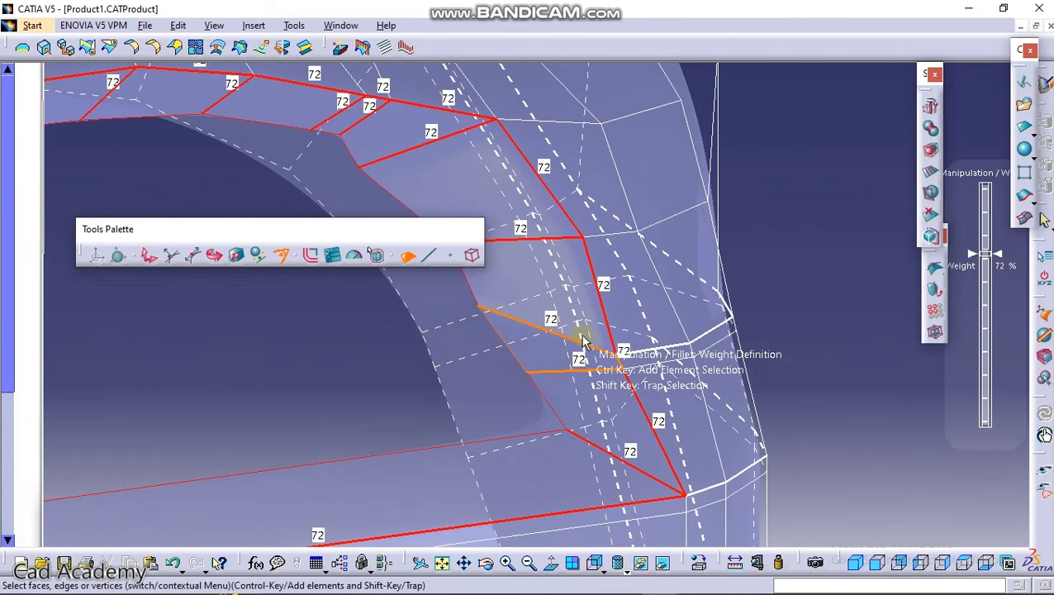
{"action": "left_click", "coordinate": [429, 254]}
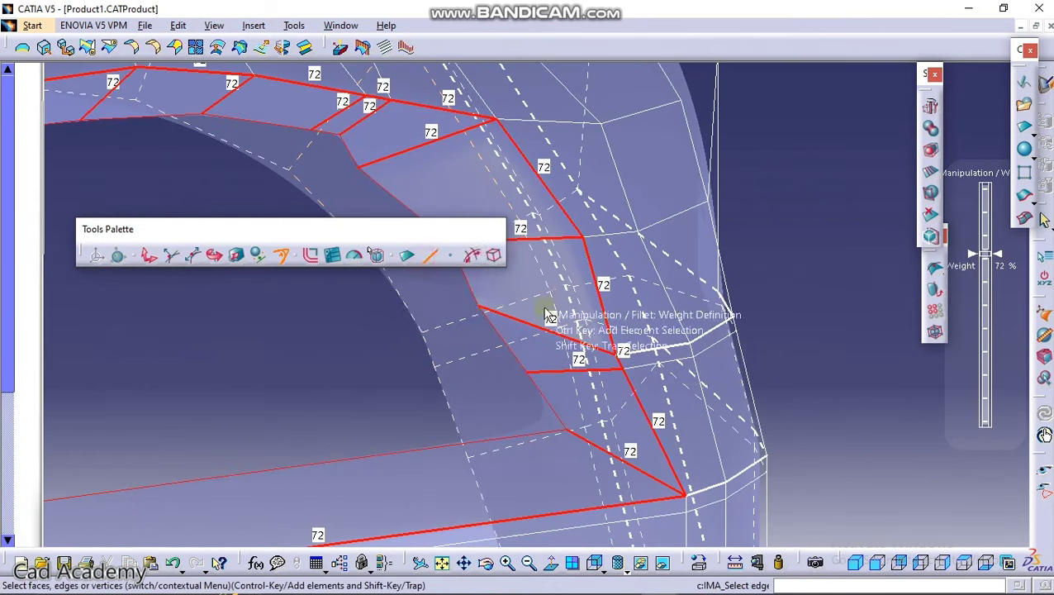
{"action": "left_click", "coordinate": [562, 333]}
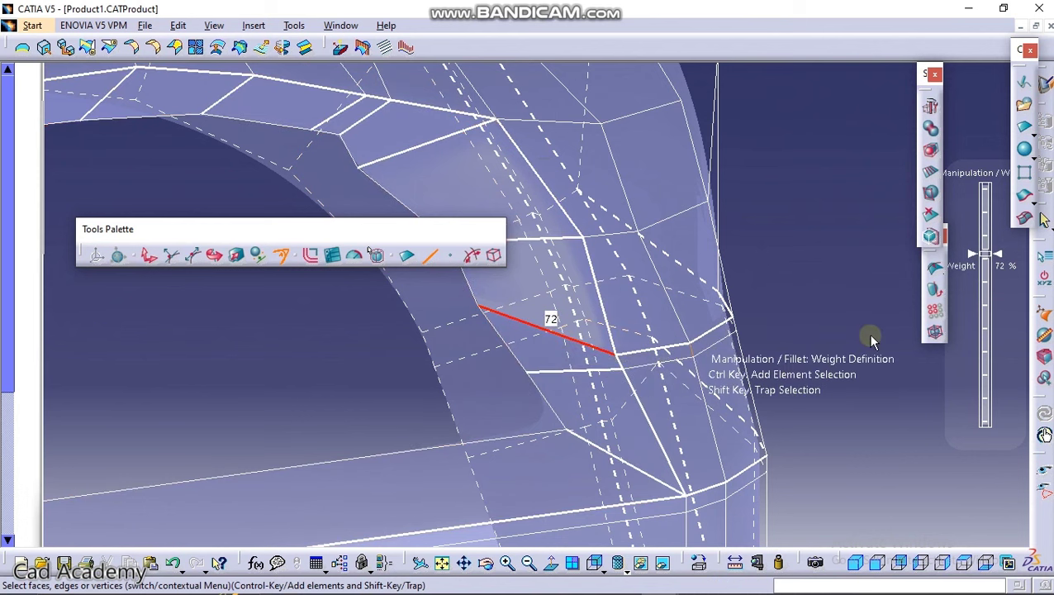
{"action": "left_click_drag", "start_coordinate": [981, 279], "coordinate": [965, 385]}
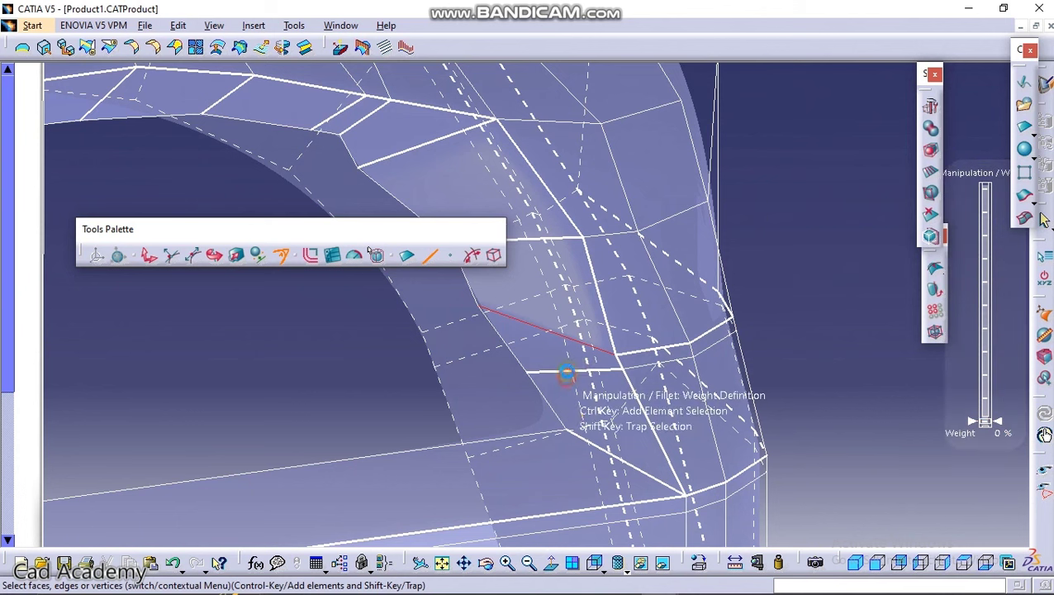
Step: Set the lower of the two closely spaced cross-rim edges to 0 % weight and finish editing the surface
{"action": "left_click", "coordinate": [562, 374]}
{"action": "left_click", "coordinate": [560, 370]}
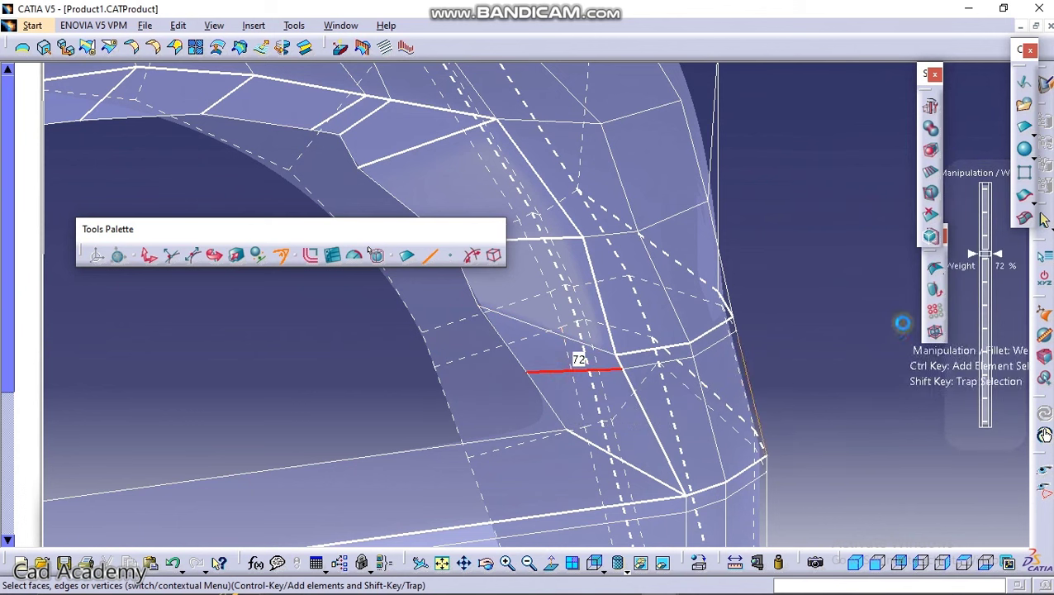
{"action": "left_click_drag", "start_coordinate": [981, 278], "coordinate": [973, 421]}
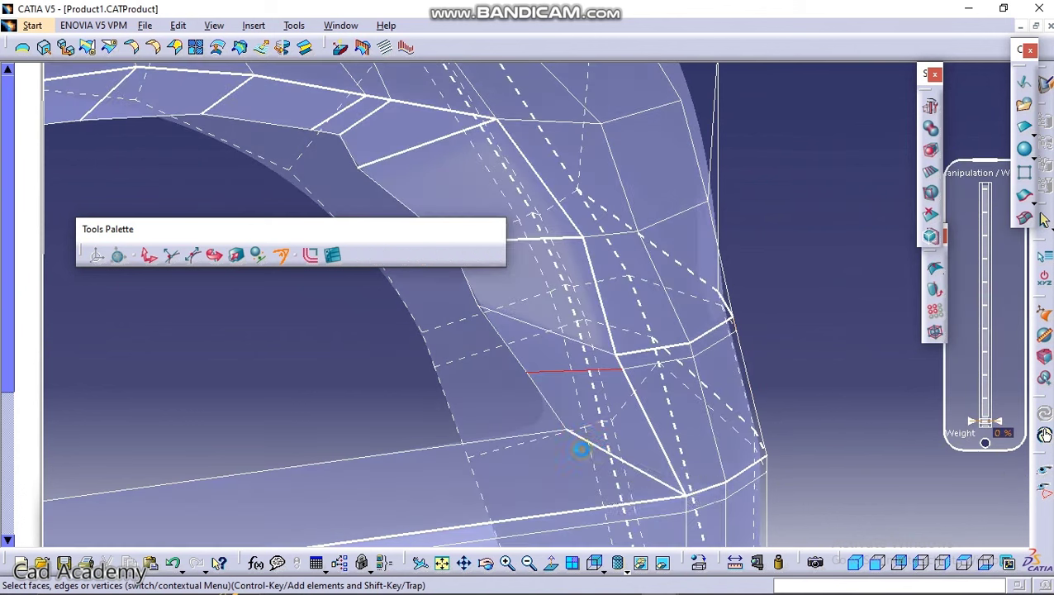
{"action": "middle_click_drag", "start_coordinate": [518, 372], "coordinate": [575, 424]}
{"action": "middle_click_drag", "start_coordinate": [661, 409], "coordinate": [605, 285]}
{"action": "mouse_move", "coordinate": [519, 374]}
{"action": "middle_mouse_down"}
{"action": "mouse_move", "coordinate": [555, 317]}
{"action": "mouse_move", "coordinate": [580, 447]}
{"action": "mouse_move", "coordinate": [611, 388]}
{"action": "mouse_move", "coordinate": [630, 428]}
{"action": "mouse_move", "coordinate": [618, 453]}
{"action": "mouse_move", "coordinate": [628, 345]}
{"action": "mouse_move", "coordinate": [541, 449]}
{"action": "mouse_move", "coordinate": [558, 498]}
{"action": "middle_mouse_up"}
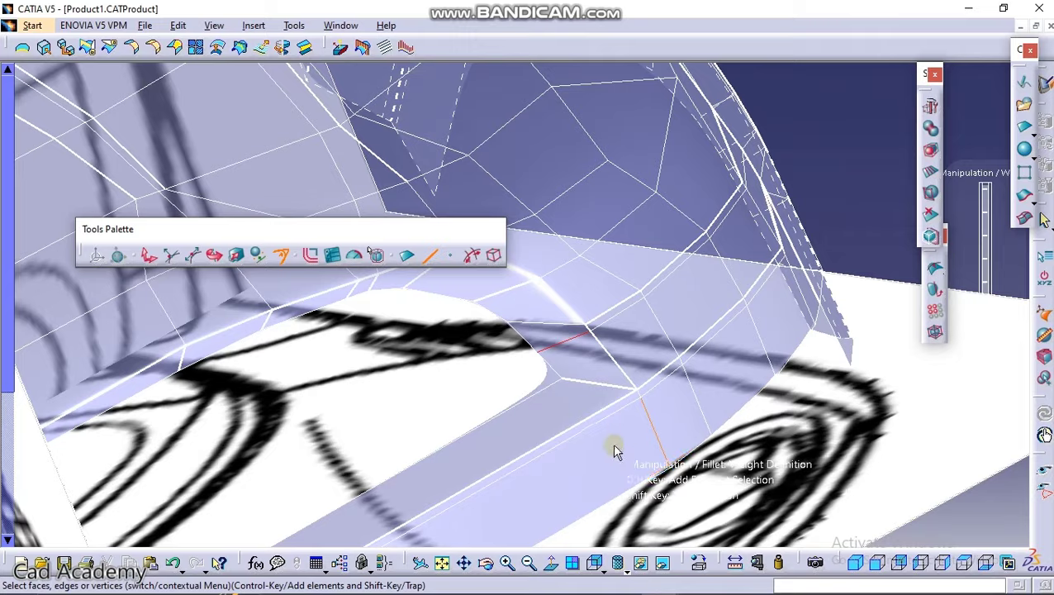
{"action": "key", "text": "Escape"}
Step: Examine the grille rim's smoothness from several angles and compare the bumper's lower edge with the front blueprint
{"action": "middle_click_drag", "start_coordinate": [522, 440], "coordinate": [398, 385]}
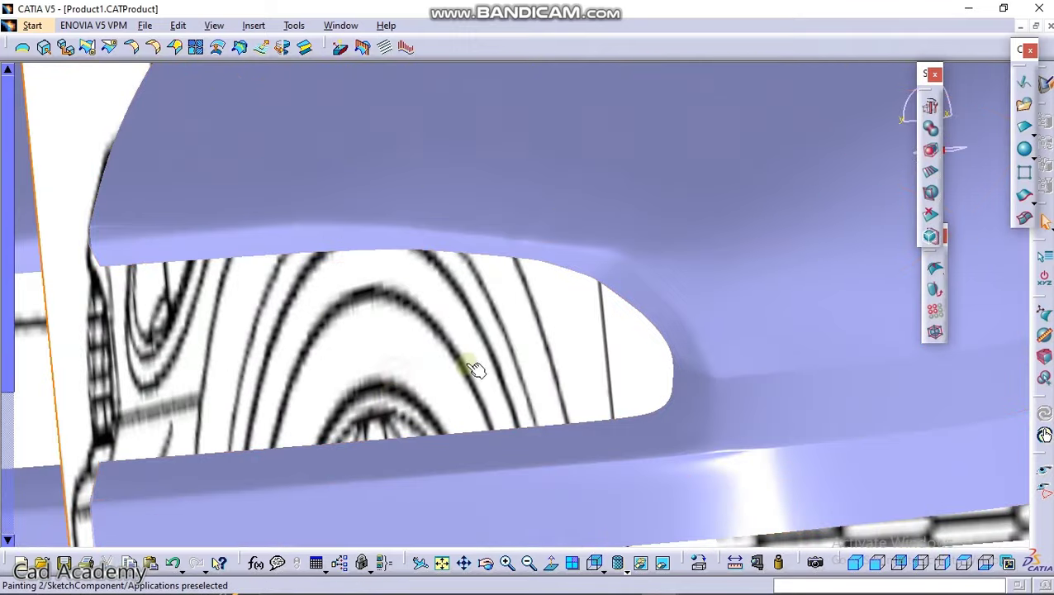
{"action": "middle_click_drag", "start_coordinate": [469, 364], "coordinate": [536, 496]}
{"action": "mouse_move", "coordinate": [636, 307]}
{"action": "middle_mouse_down"}
{"action": "mouse_move", "coordinate": [657, 364]}
{"action": "mouse_move", "coordinate": [732, 320]}
{"action": "mouse_move", "coordinate": [679, 334]}
{"action": "mouse_move", "coordinate": [680, 362]}
{"action": "mouse_move", "coordinate": [686, 246]}
{"action": "middle_mouse_up"}
{"action": "middle_click_drag", "start_coordinate": [580, 262], "coordinate": [388, 336]}
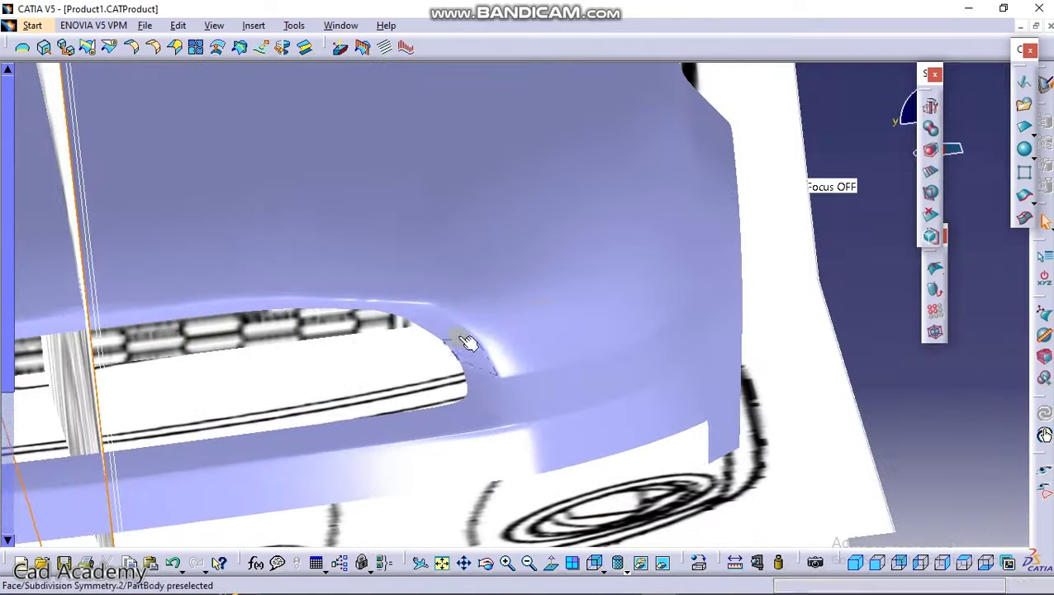
{"action": "middle_click_drag", "start_coordinate": [461, 337], "coordinate": [437, 368]}
{"action": "middle_click_drag", "start_coordinate": [484, 316], "coordinate": [512, 343]}
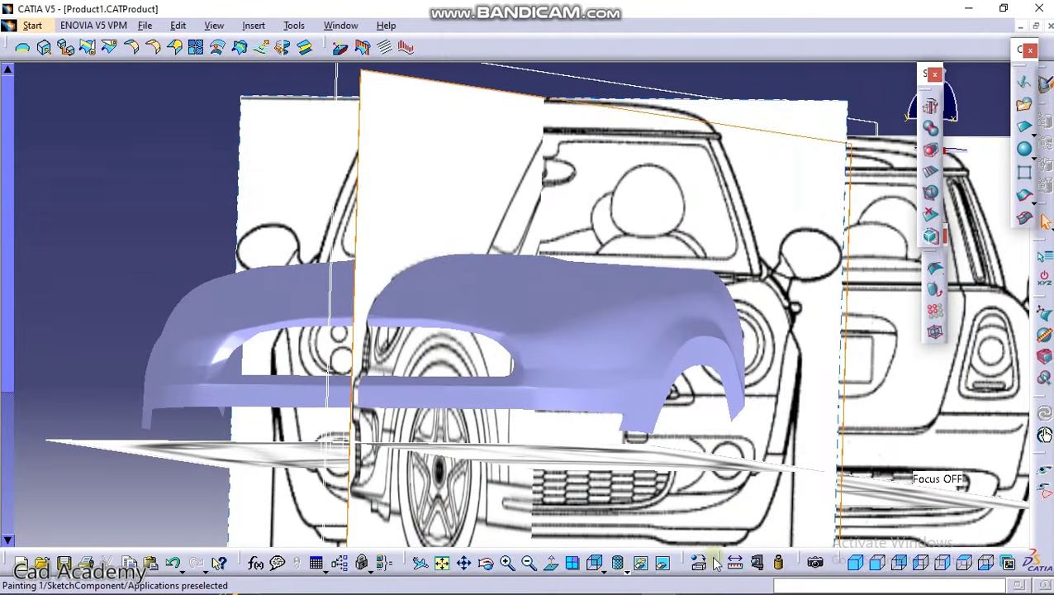
{"action": "left_click", "coordinate": [881, 565]}
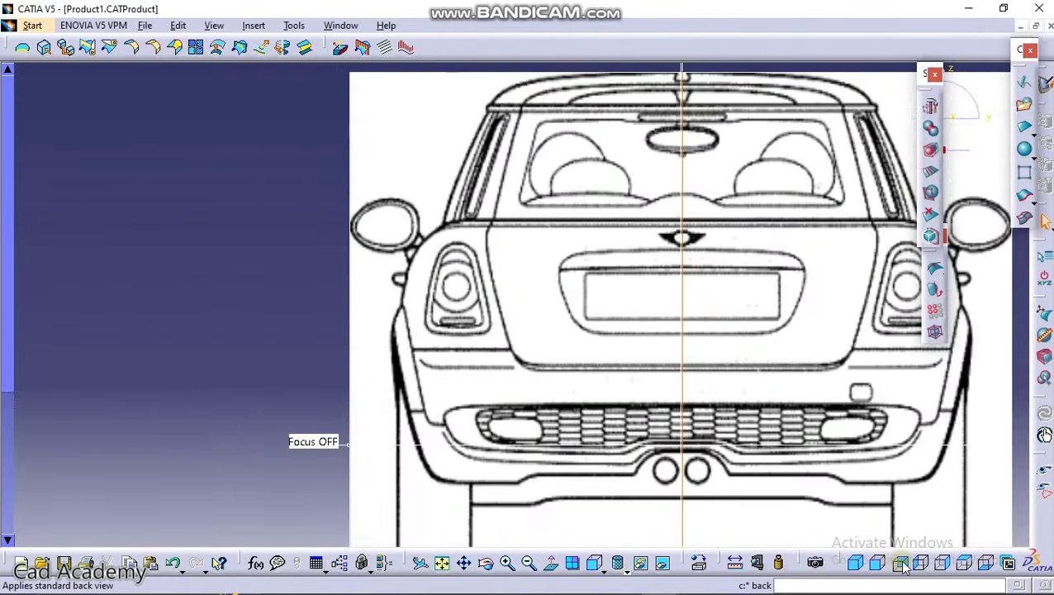
{"action": "left_click", "coordinate": [900, 564]}
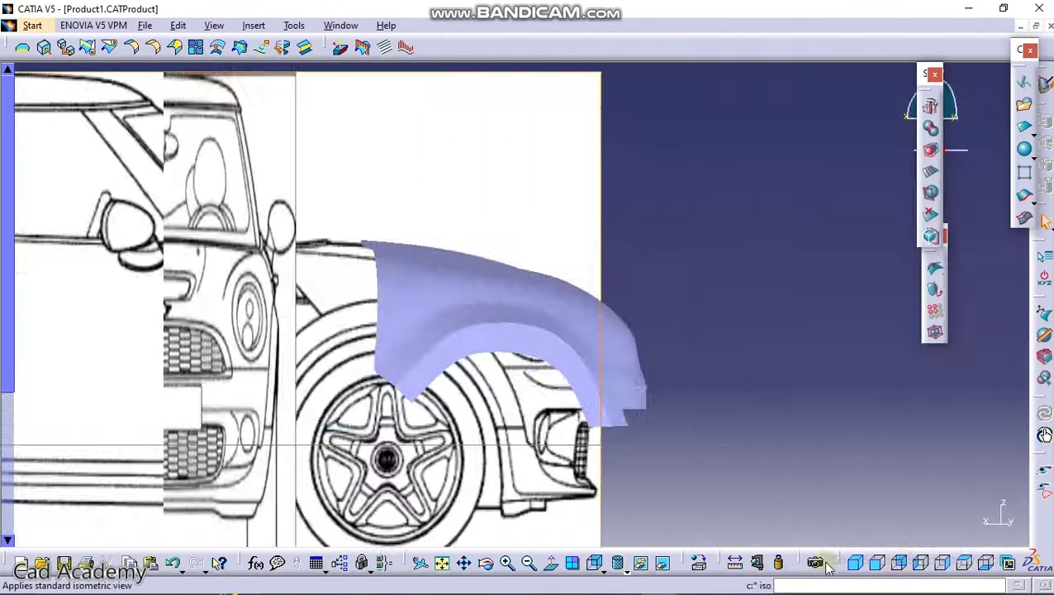
{"action": "middle_click_drag", "start_coordinate": [541, 468], "coordinate": [640, 261]}
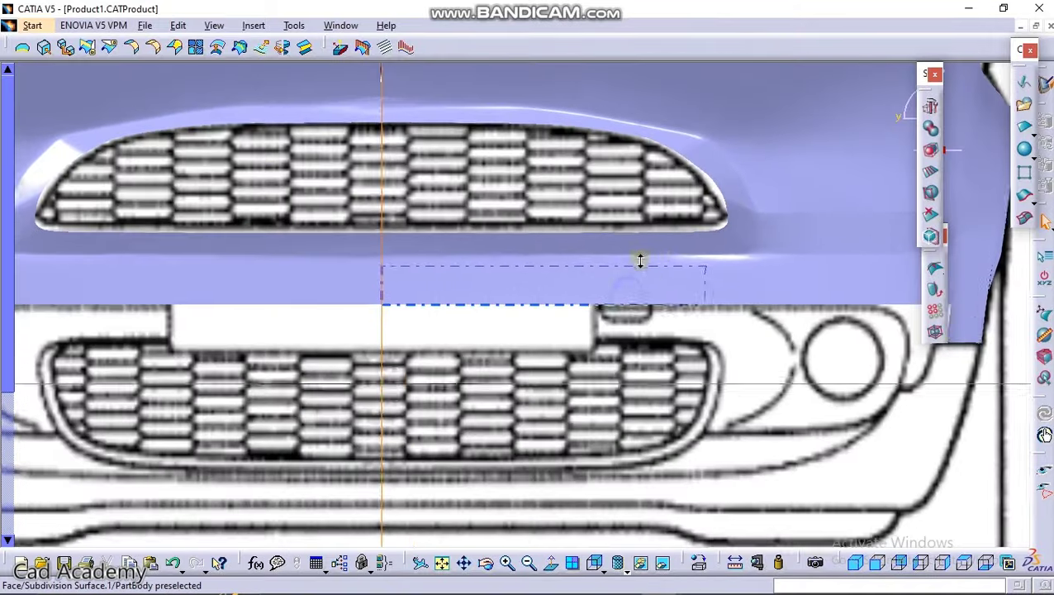
{"action": "middle_click_drag", "start_coordinate": [597, 331], "coordinate": [303, 236]}
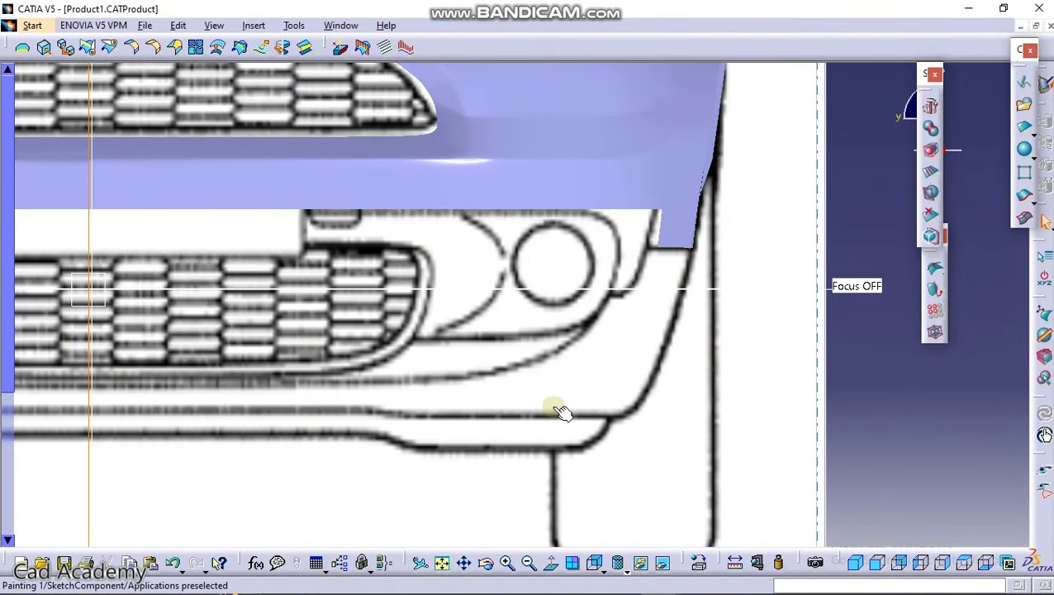
{"action": "middle_click_drag", "start_coordinate": [66, 366], "coordinate": [304, 395]}
{"action": "middle_click_drag", "start_coordinate": [471, 415], "coordinate": [136, 364]}
Step: Extrude the lower end edges of the bumper leg in front of the wheel arch
{"action": "left_click", "coordinate": [935, 155]}
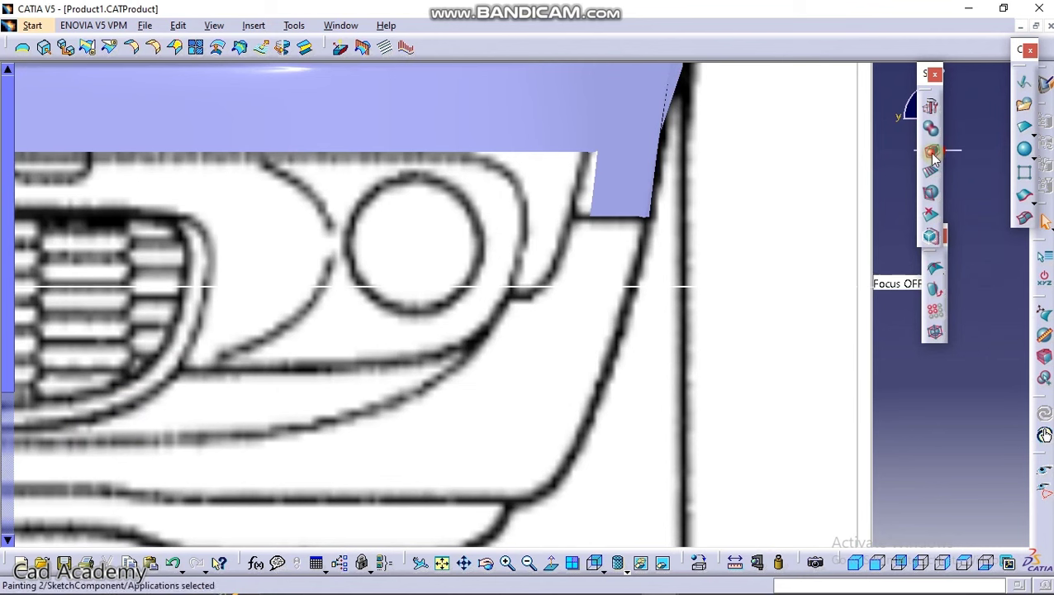
{"action": "left_click", "coordinate": [933, 152]}
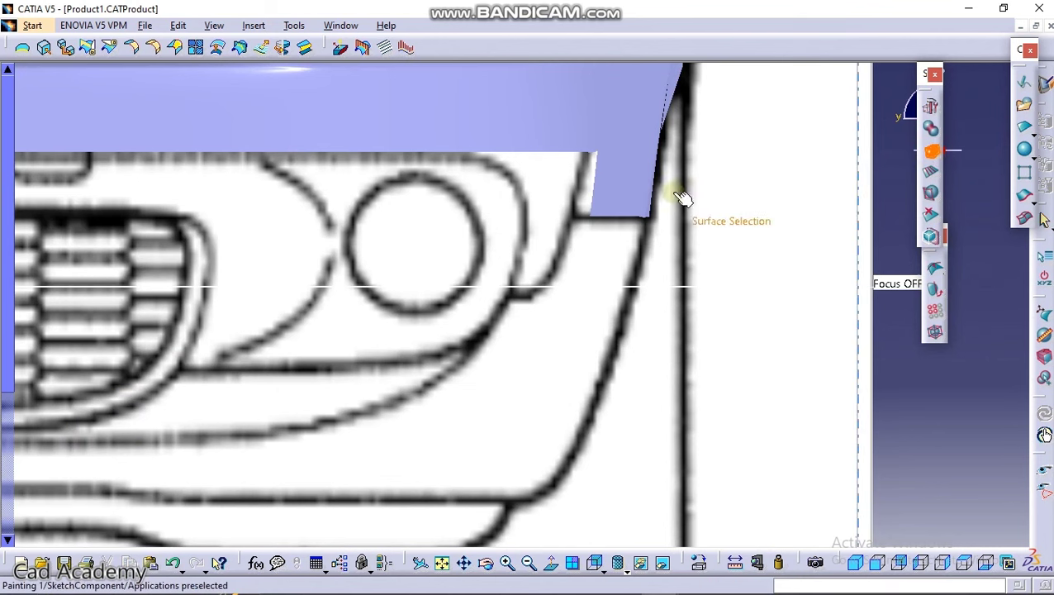
{"action": "left_click", "coordinate": [621, 203]}
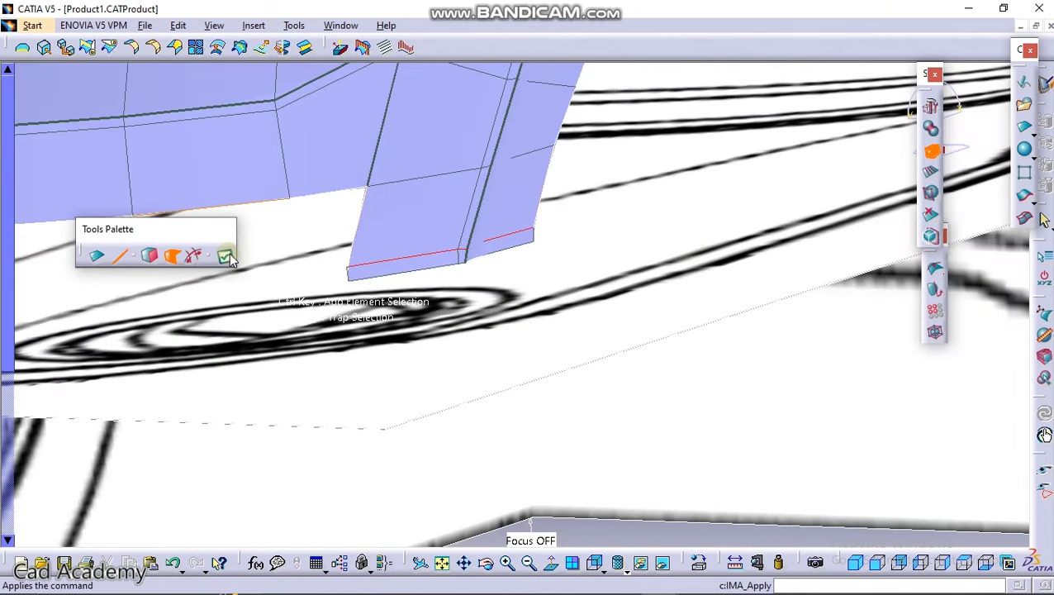
Step: Translate the leg's newly extruded lower end edges straight down to just above the bumper's lower lip on the side blueprint
{"action": "left_click", "coordinate": [1039, 316]}
{"action": "middle_click_drag", "start_coordinate": [555, 366], "coordinate": [551, 423]}
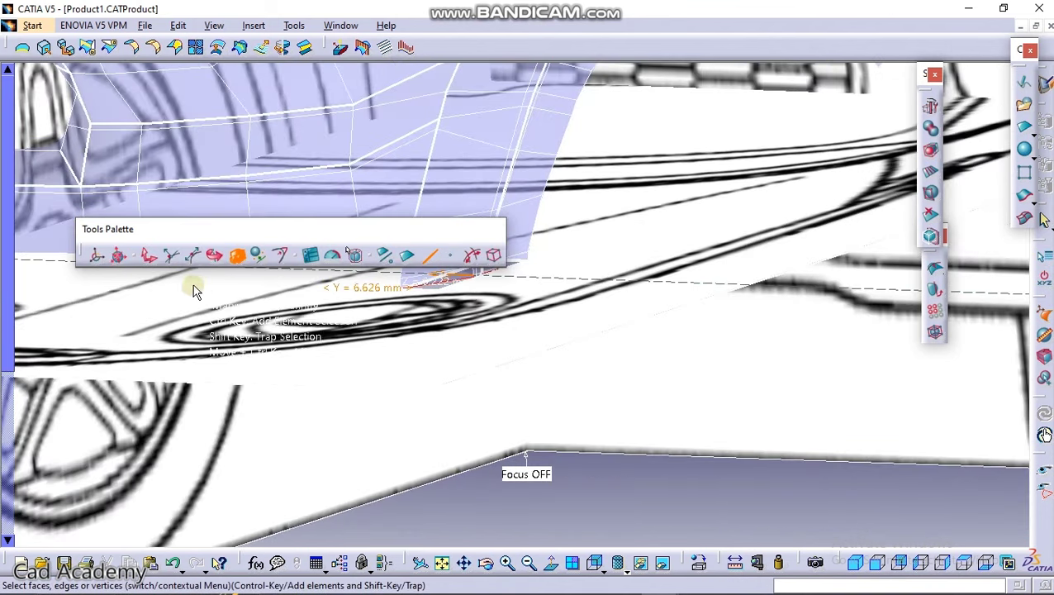
{"action": "left_click", "coordinate": [149, 259]}
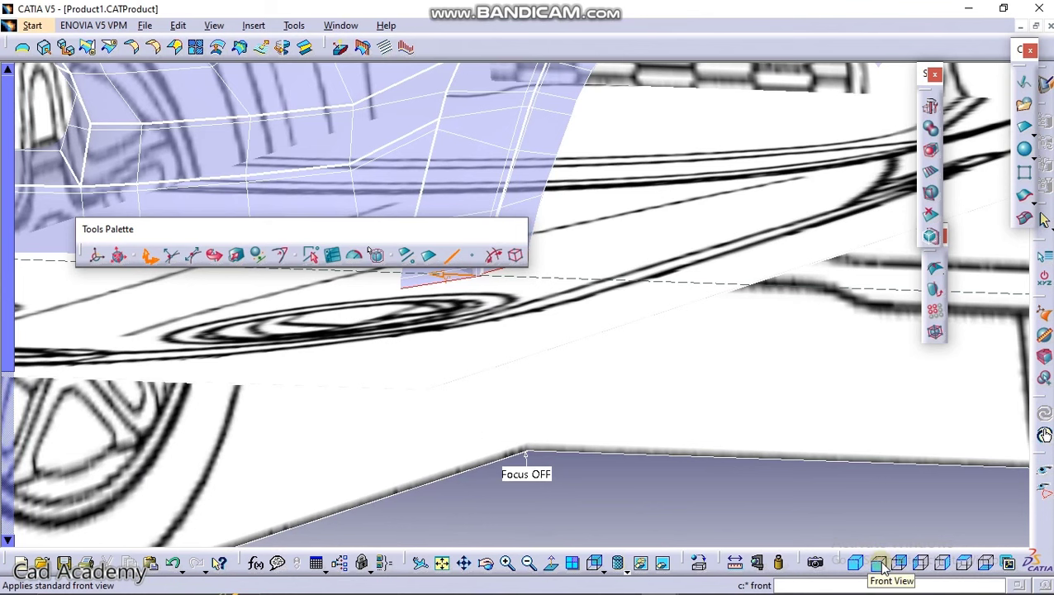
{"action": "left_click", "coordinate": [922, 563]}
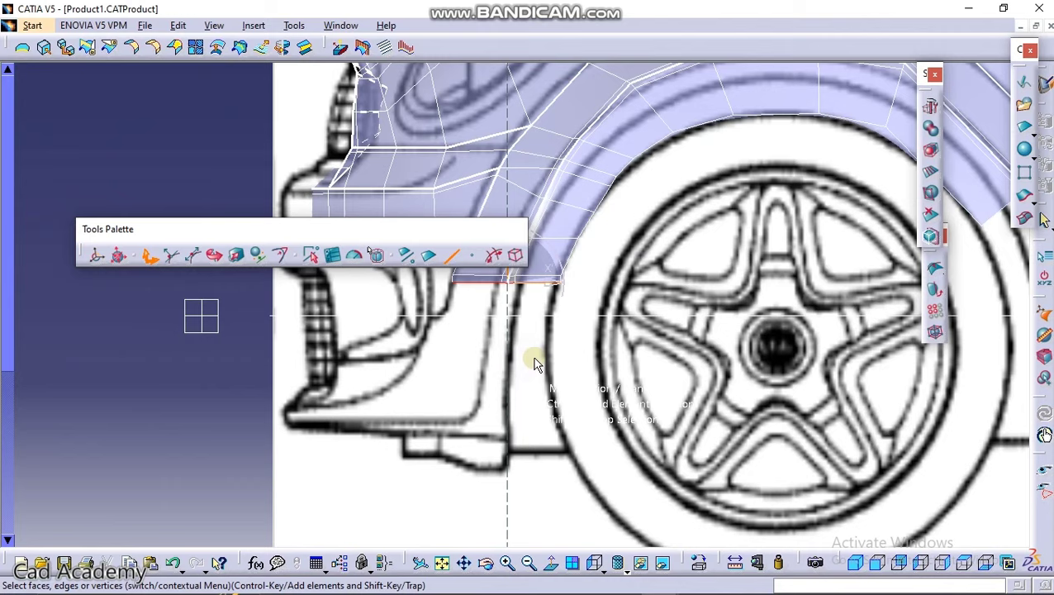
{"action": "middle_click_drag", "start_coordinate": [527, 357], "coordinate": [544, 413]}
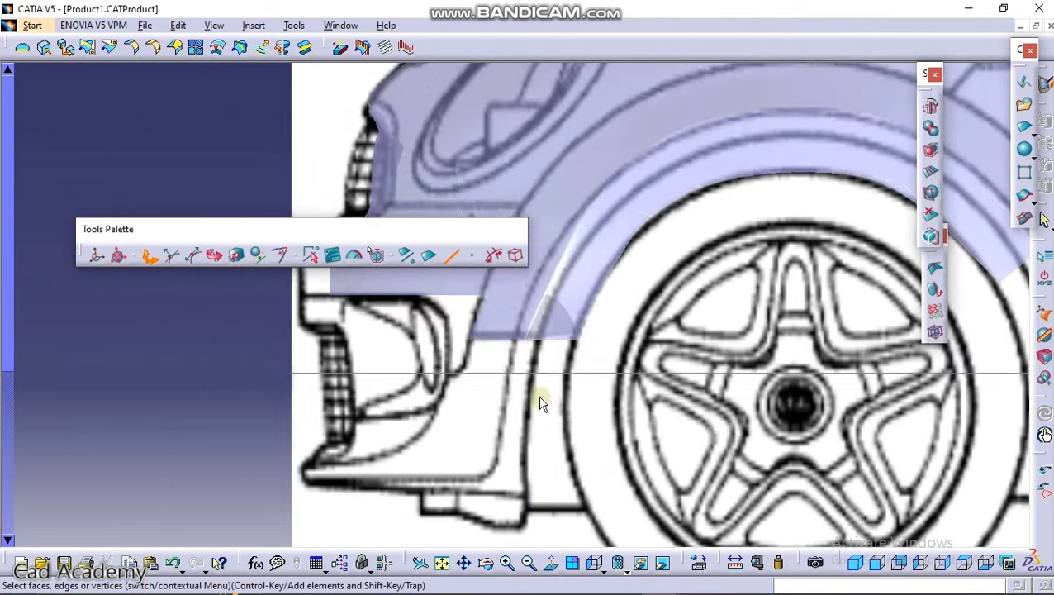
{"action": "left_click_drag", "start_coordinate": [523, 299], "coordinate": [513, 403]}
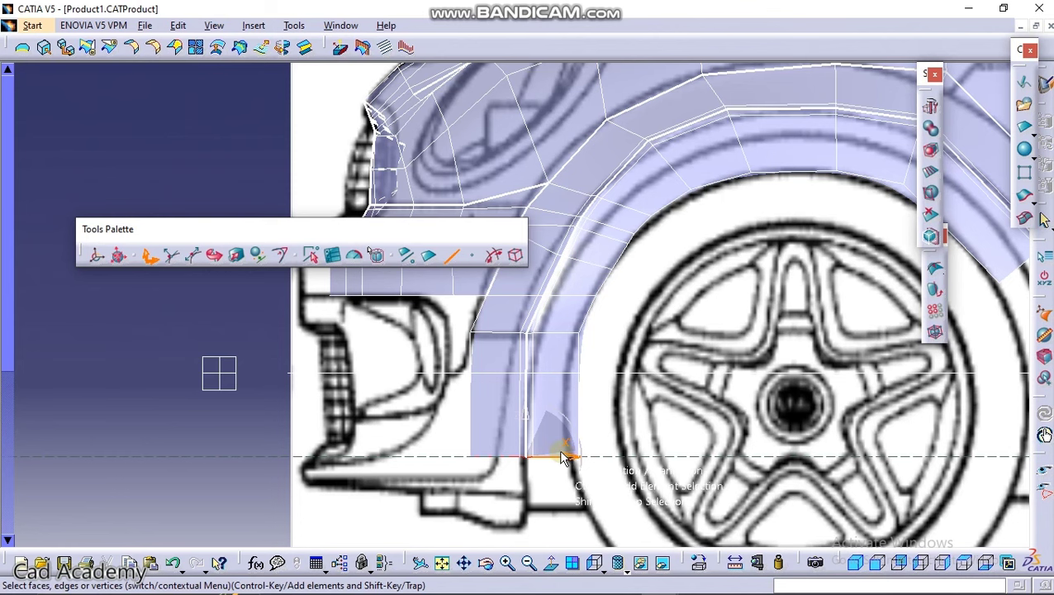
Step: Shift the leg's lower end edges forward to follow the wheel arch line on the side blueprint
{"action": "middle_click_drag", "start_coordinate": [586, 381], "coordinate": [588, 424]}
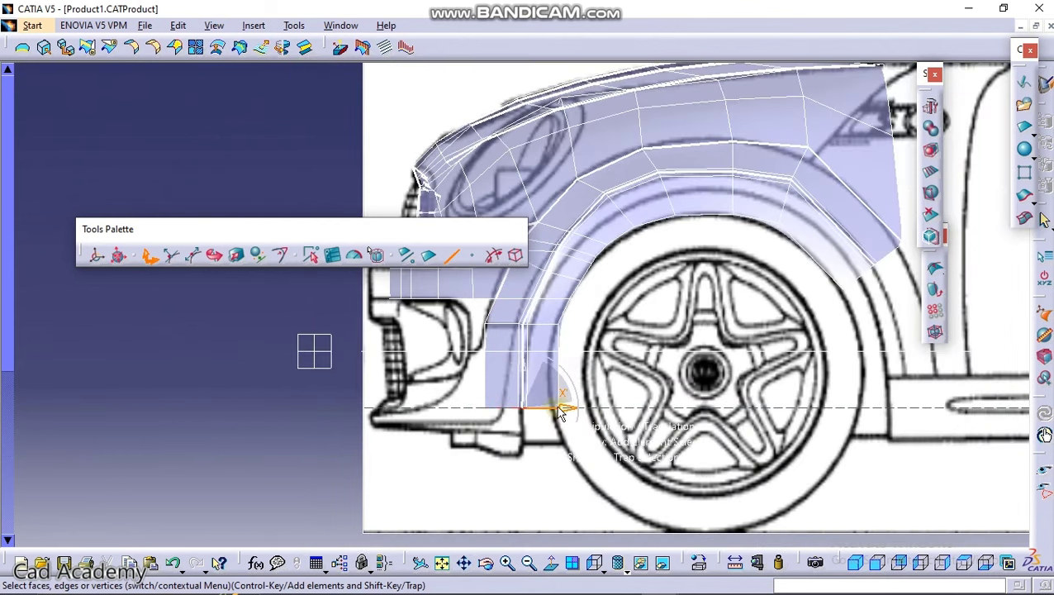
{"action": "left_click_drag", "start_coordinate": [563, 410], "coordinate": [558, 410]}
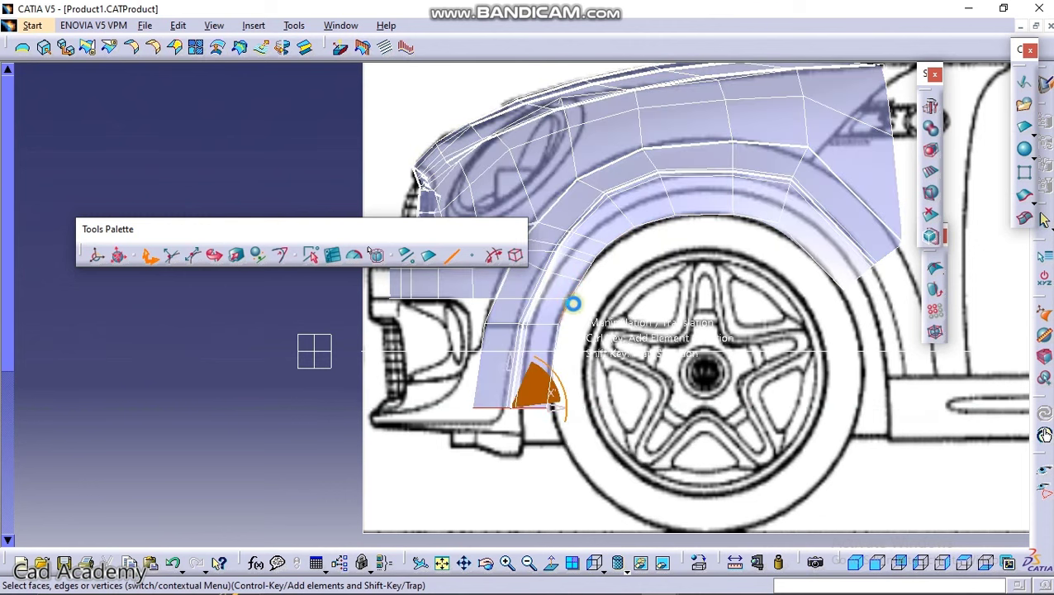
{"action": "middle_click_drag", "start_coordinate": [573, 334], "coordinate": [586, 308]}
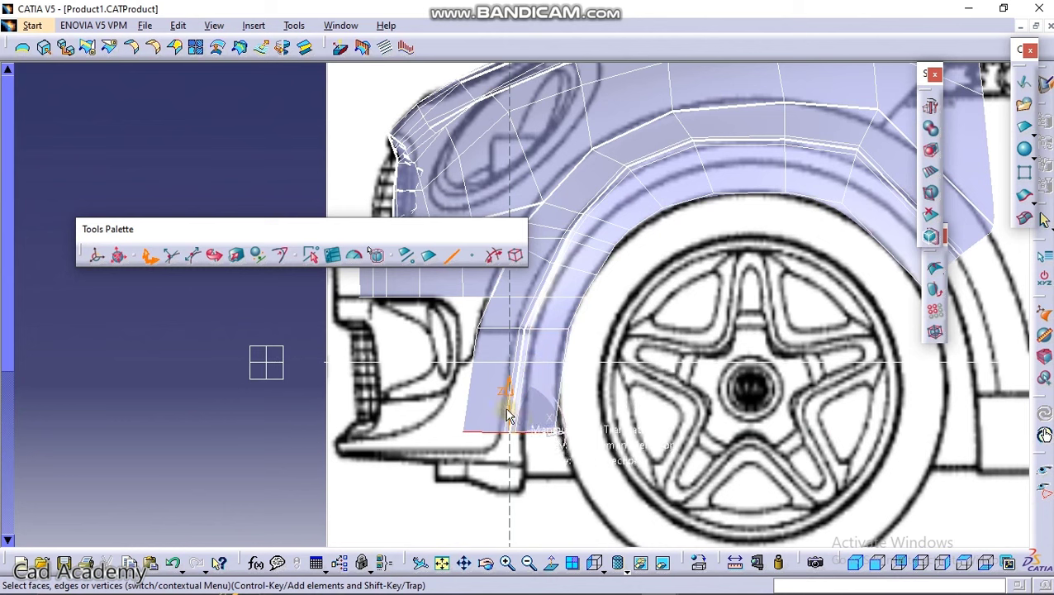
{"action": "left_click_drag", "start_coordinate": [547, 433], "coordinate": [540, 434]}
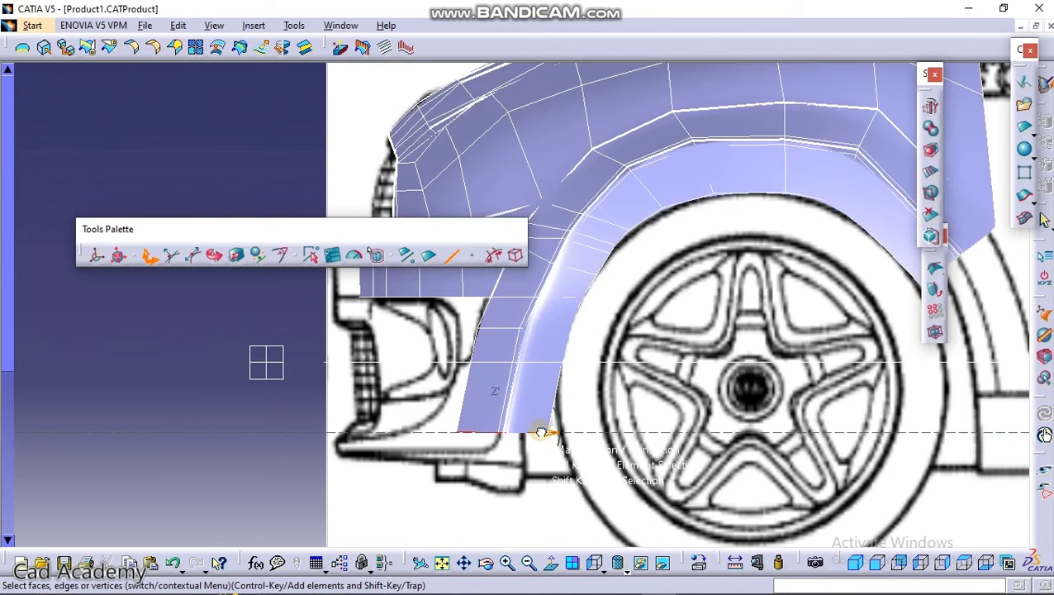
Step: Move the leg's lower end edges inward and down to the bumper's lower corner on the front blueprint
{"action": "middle_click_drag", "start_coordinate": [614, 291], "coordinate": [579, 475]}
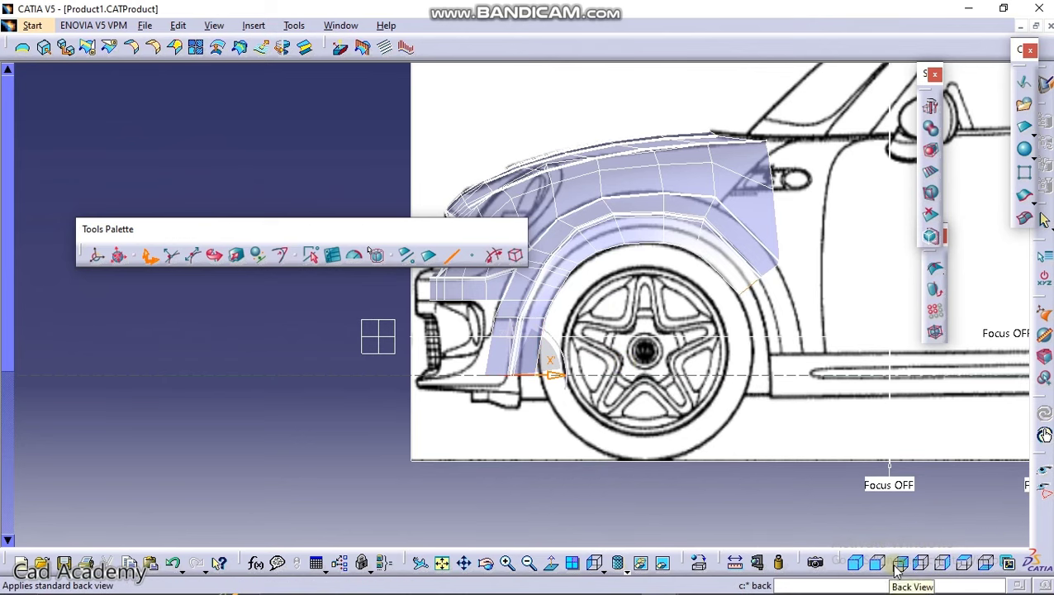
{"action": "left_click", "coordinate": [944, 564]}
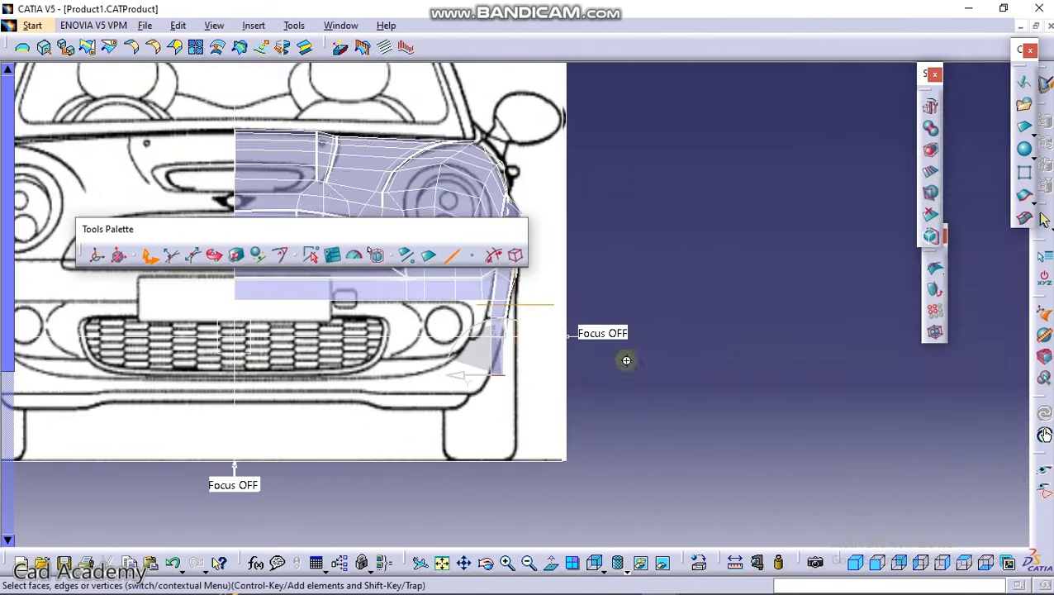
{"action": "middle_click_drag", "start_coordinate": [626, 360], "coordinate": [640, 289]}
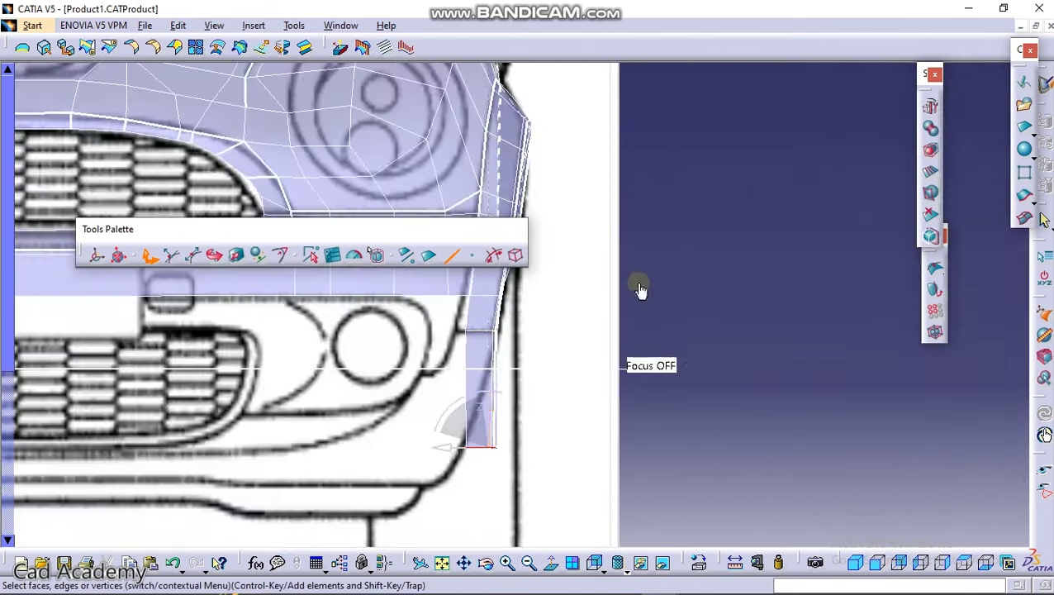
{"action": "left_click_drag", "start_coordinate": [444, 451], "coordinate": [429, 448]}
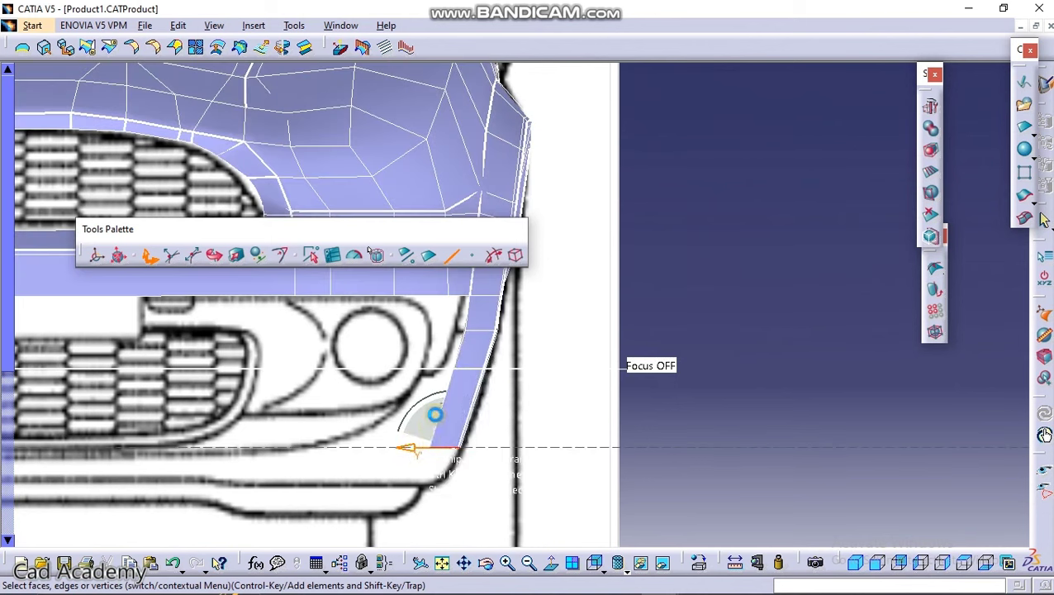
{"action": "left_click_drag", "start_coordinate": [461, 420], "coordinate": [456, 429]}
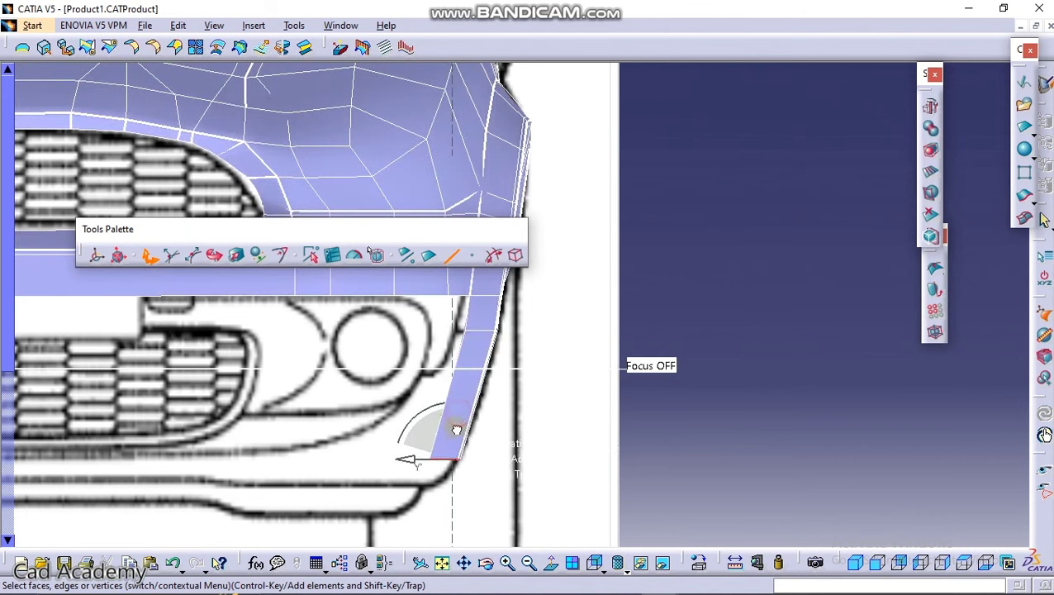
{"action": "left_click_drag", "start_coordinate": [417, 477], "coordinate": [388, 481]}
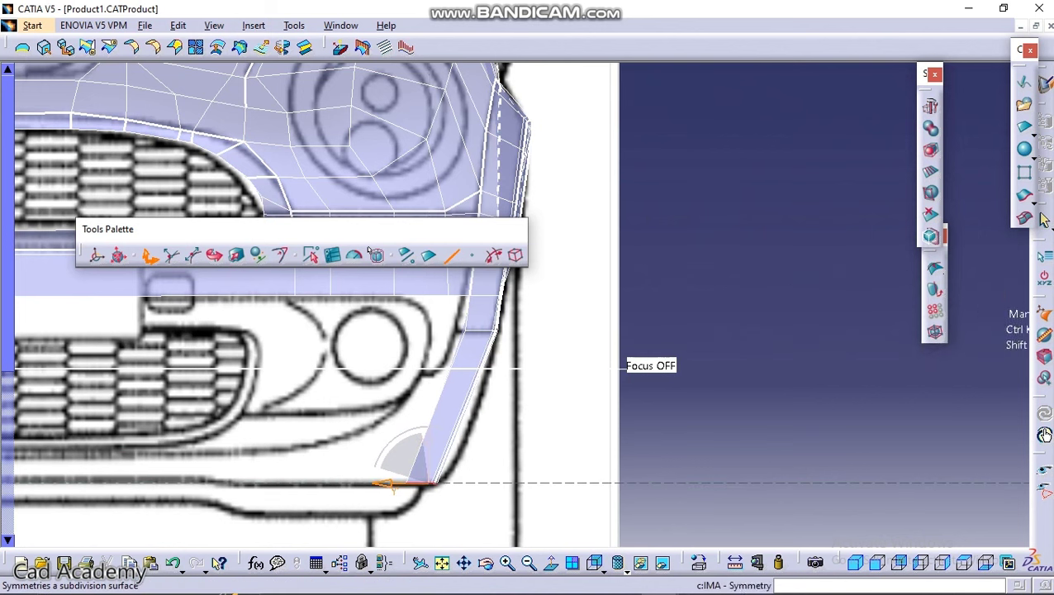
Step: Cut the leg's lowest faces crosswise with 2 sections
{"action": "left_click", "coordinate": [931, 173]}
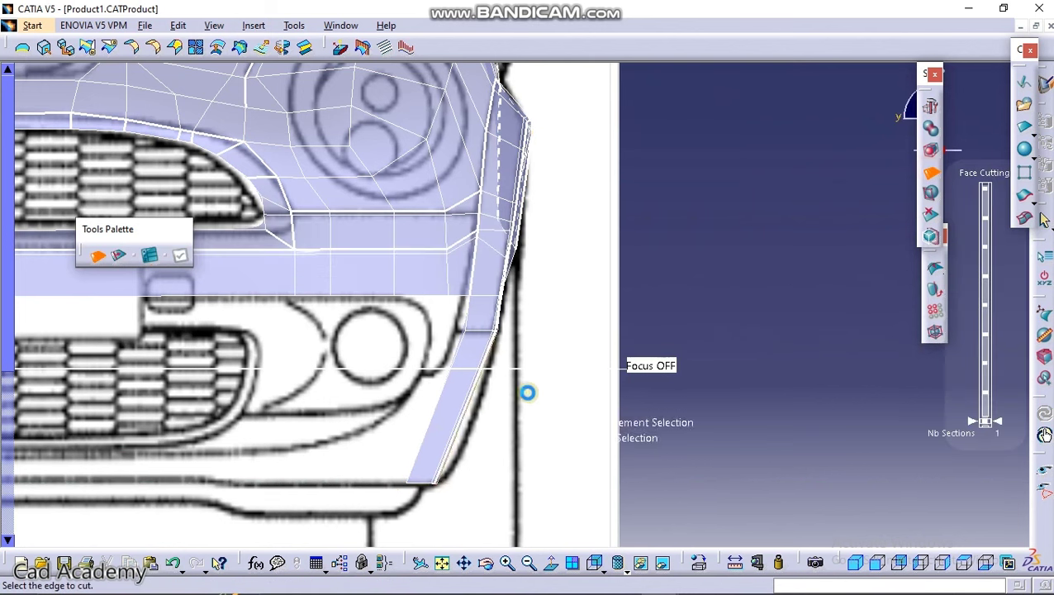
{"action": "left_click", "coordinate": [443, 429]}
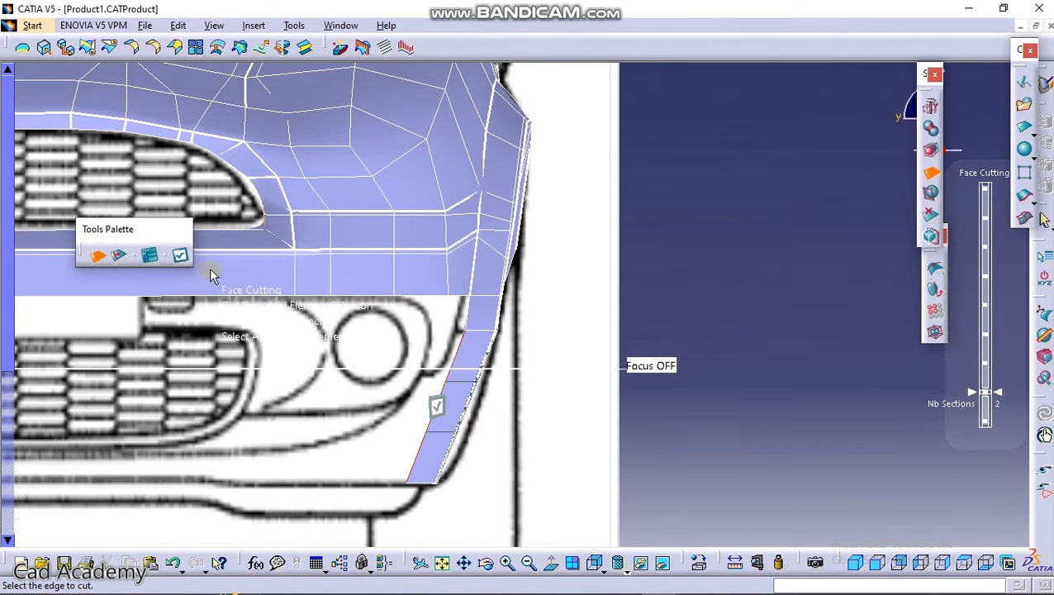
{"action": "left_click", "coordinate": [180, 256]}
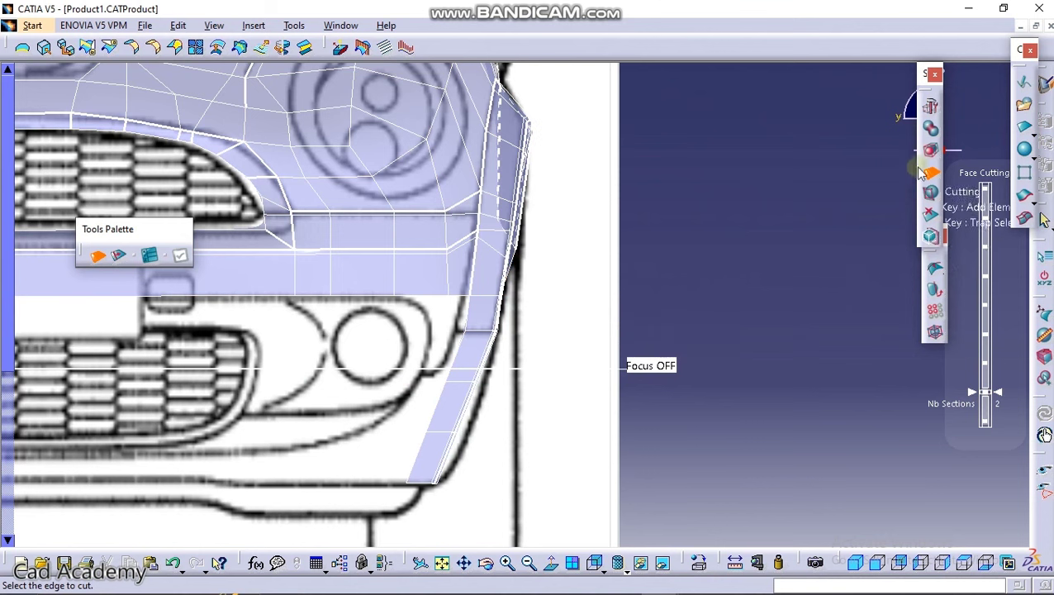
Step: Move the leg's middle cut section outward to match the curved outline on the front blueprint and finish editing the surface
{"action": "left_click", "coordinate": [1045, 320]}
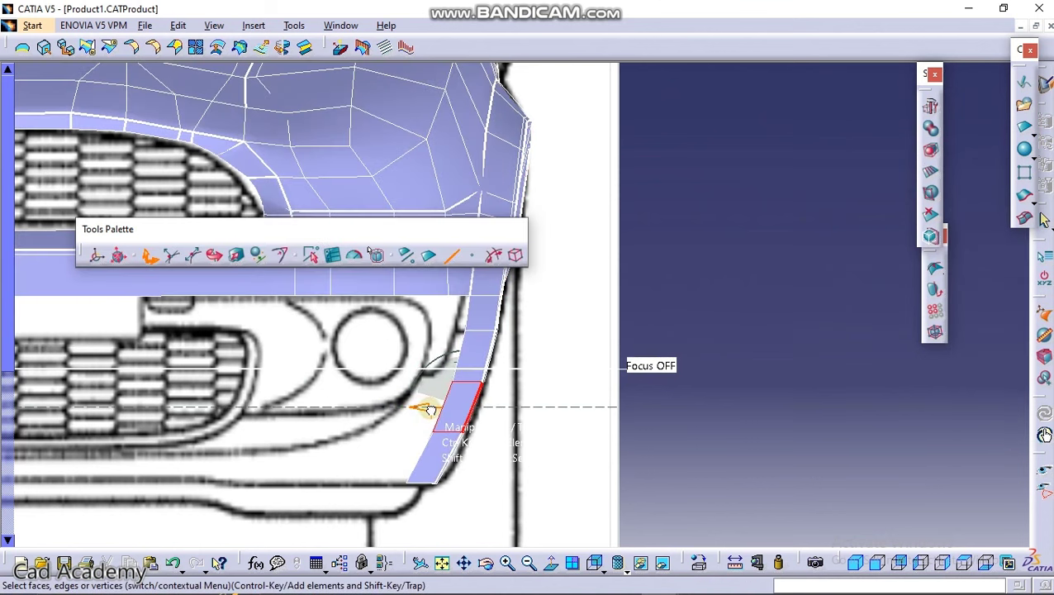
{"action": "middle_click_drag", "start_coordinate": [433, 326], "coordinate": [441, 402], "text": "ctrl"}
{"action": "key", "text": "Escape"}
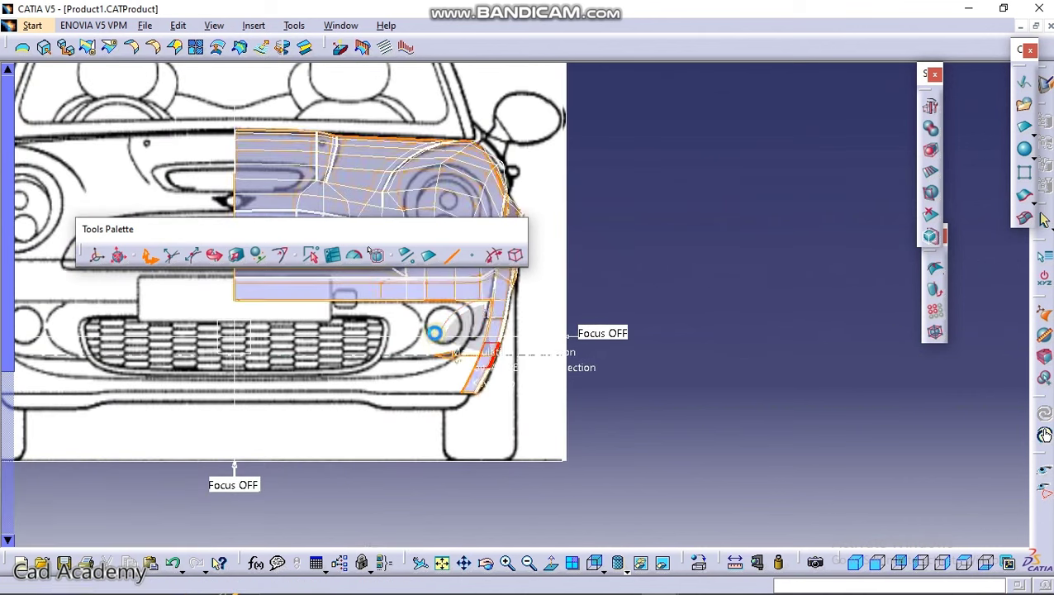
{"action": "middle_click_drag", "start_coordinate": [525, 348], "coordinate": [500, 413], "text": "ctrl"}
{"action": "middle_click_drag", "start_coordinate": [375, 394], "coordinate": [628, 364]}
{"action": "middle_click_drag", "start_coordinate": [628, 364], "coordinate": [496, 252]}
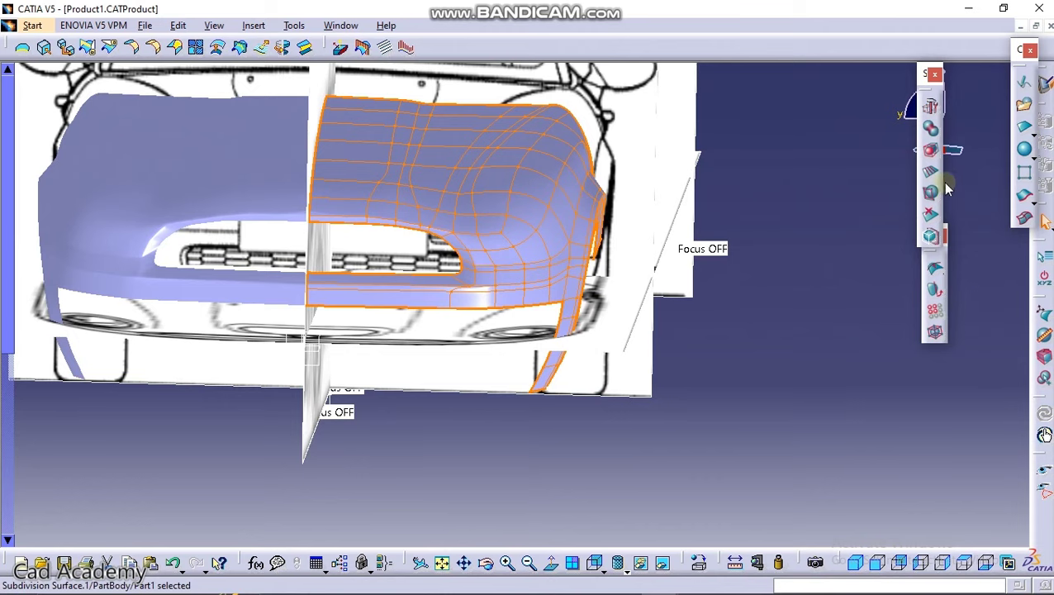
Step: Extrude the inner side edges of the leg's two lowest faces and lower the new edges to the leg's bottom level
{"action": "left_click", "coordinate": [933, 155]}
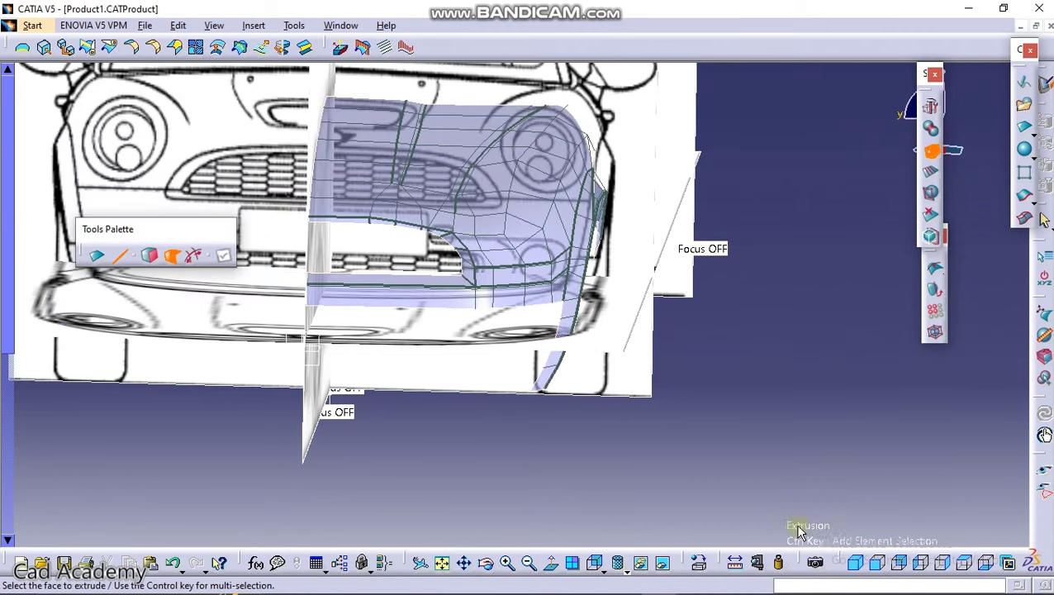
{"action": "left_click", "coordinate": [901, 562]}
{"action": "middle_click_drag", "start_coordinate": [583, 344], "coordinate": [601, 296], "text": "ctrl"}
{"action": "middle_click_drag", "start_coordinate": [600, 296], "coordinate": [625, 302], "text": "ctrl"}
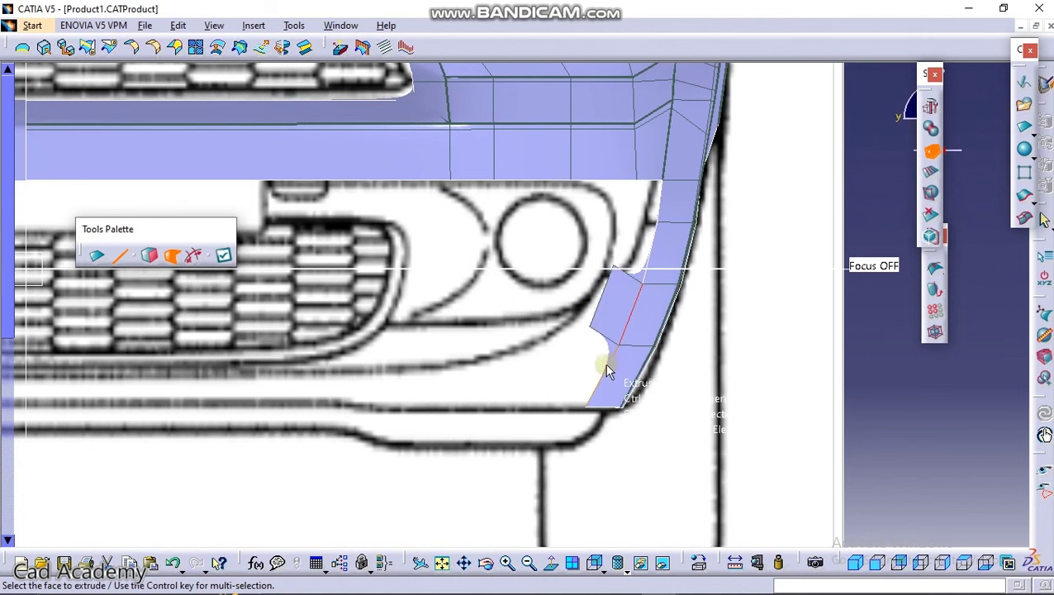
{"action": "left_click", "coordinate": [598, 296]}
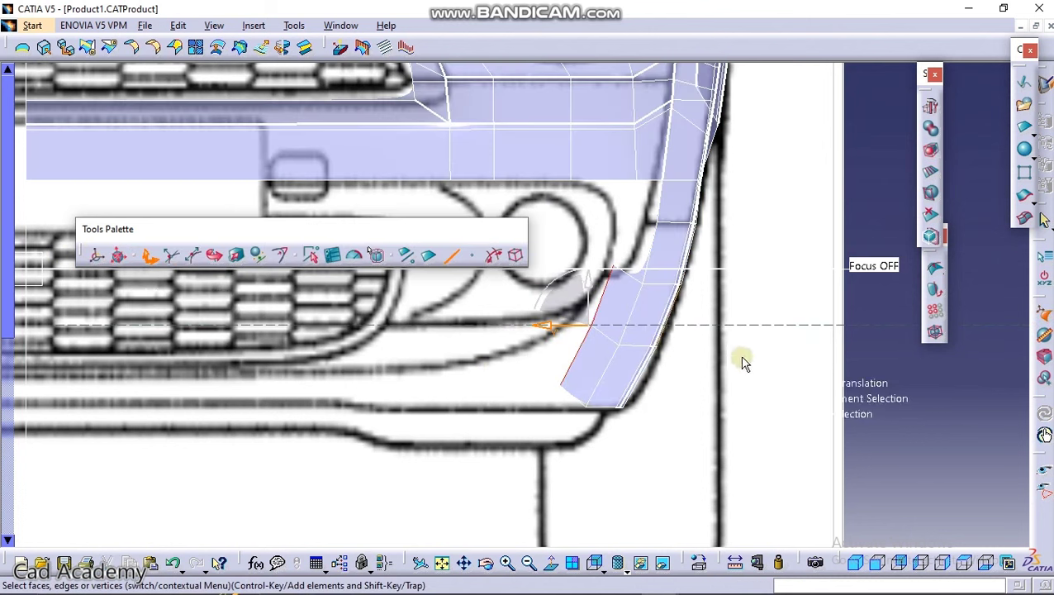
{"action": "left_click_drag", "start_coordinate": [587, 304], "coordinate": [586, 320]}
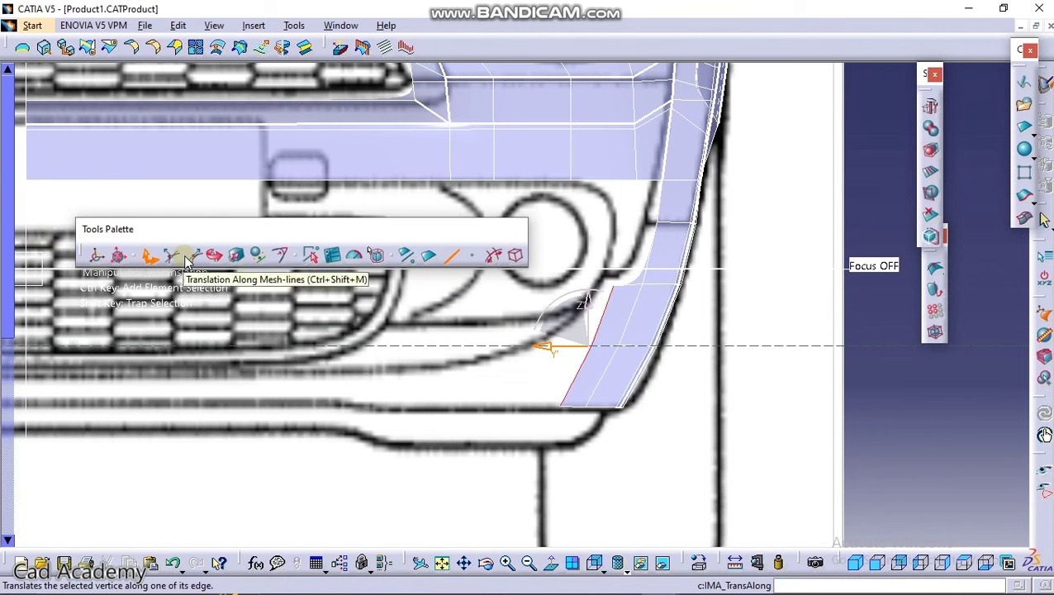
Step: Switch to rotation and place the compass on the lowest inner vertex of the newly extruded strip
{"action": "left_click", "coordinate": [214, 257]}
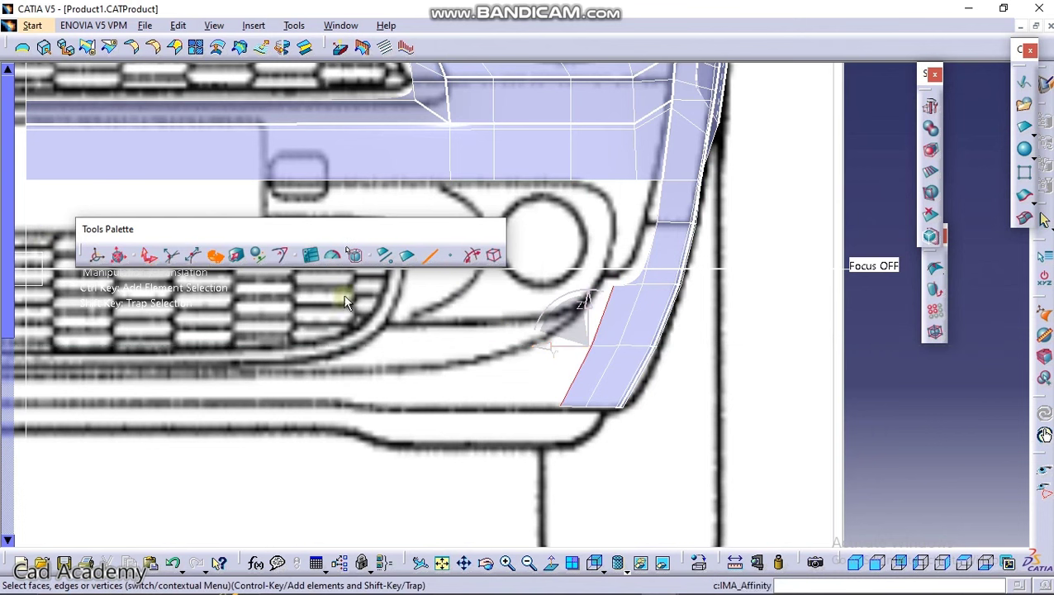
{"action": "left_click", "coordinate": [95, 254]}
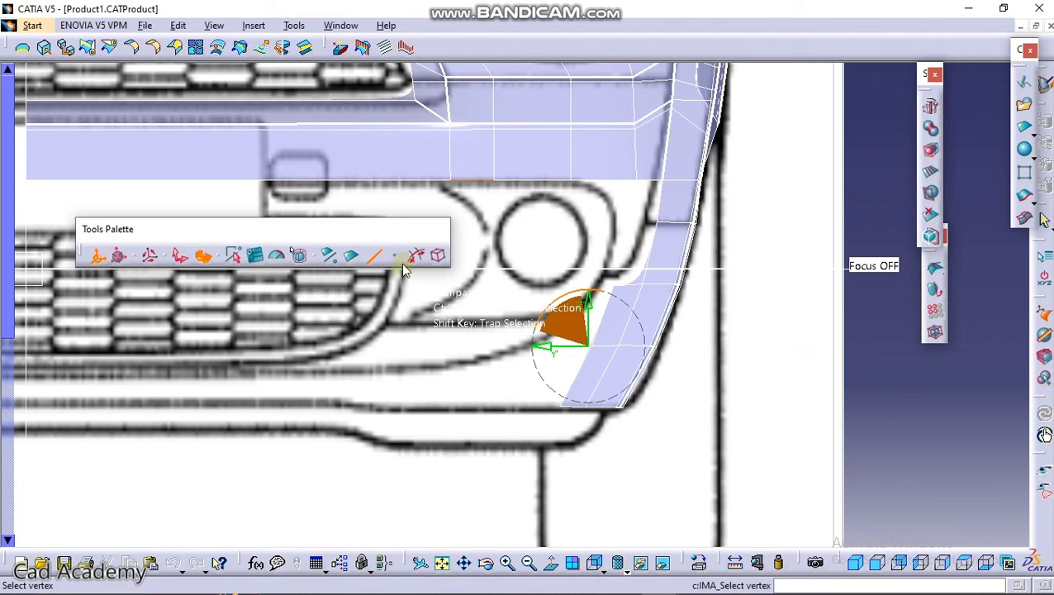
{"action": "left_click", "coordinate": [396, 257]}
{"action": "left_click", "coordinate": [559, 406]}
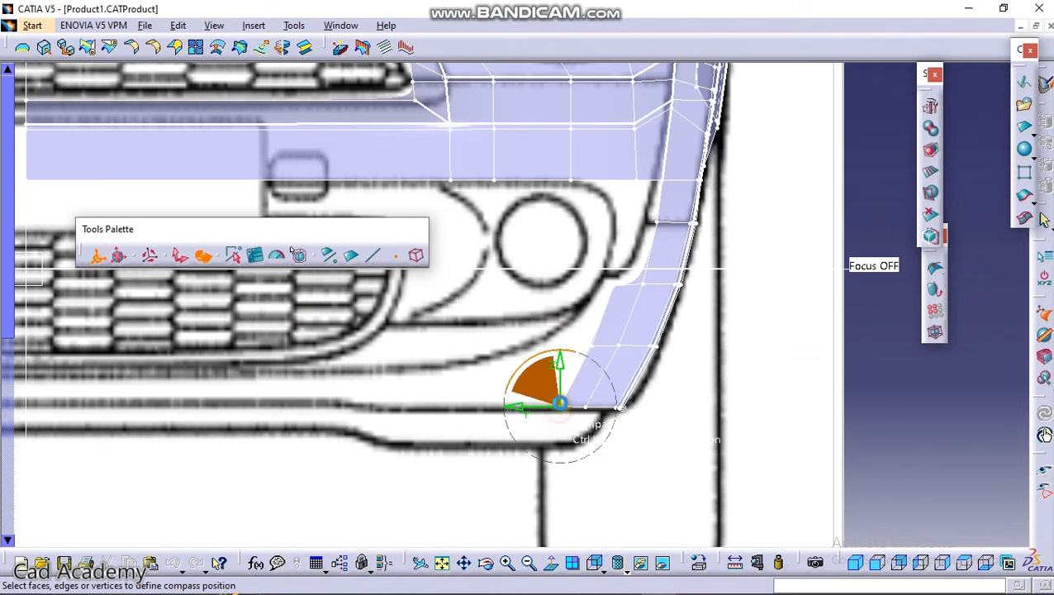
Step: Try to align the compass with the upper inner edge of the extruded strip
{"action": "left_click", "coordinate": [235, 256]}
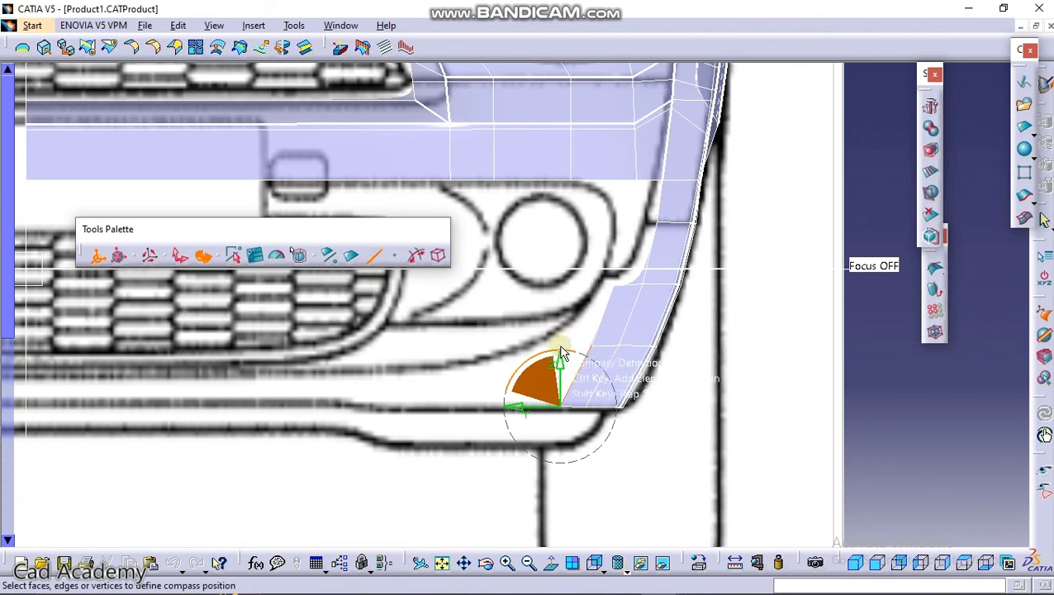
{"action": "left_click", "coordinate": [600, 325]}
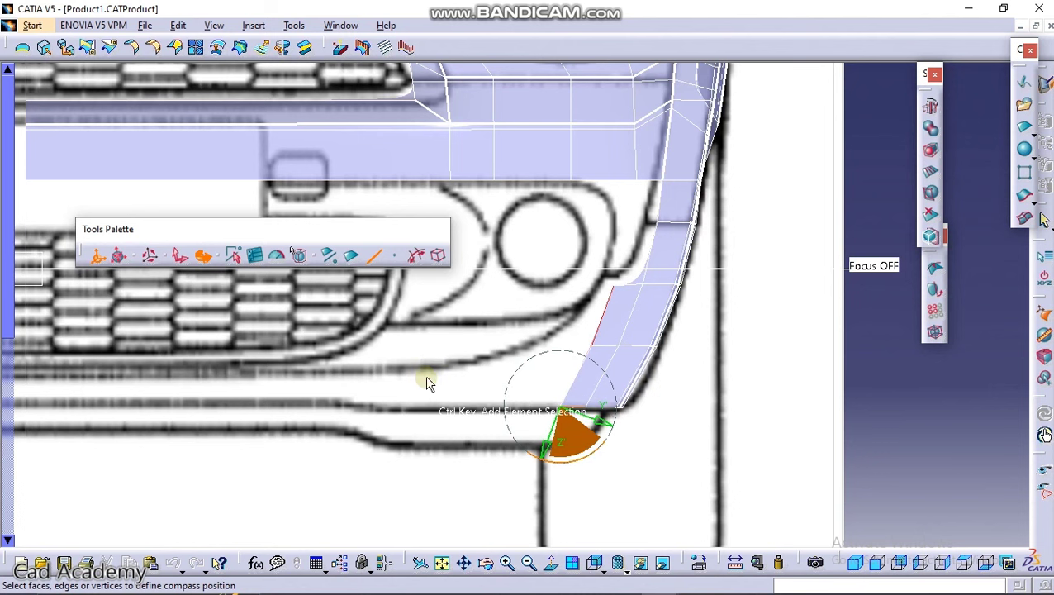
{"action": "left_click", "coordinate": [96, 255]}
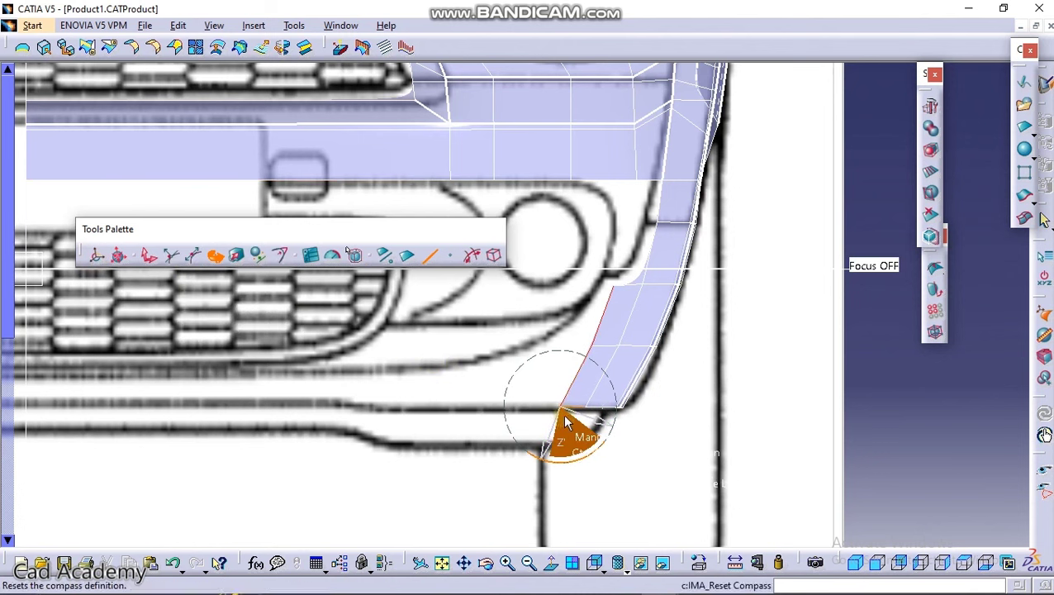
Step: Switch to vertex selection and reset the compass to its default axis directions at the strip's lowest inner vertex
{"action": "left_click", "coordinate": [448, 255]}
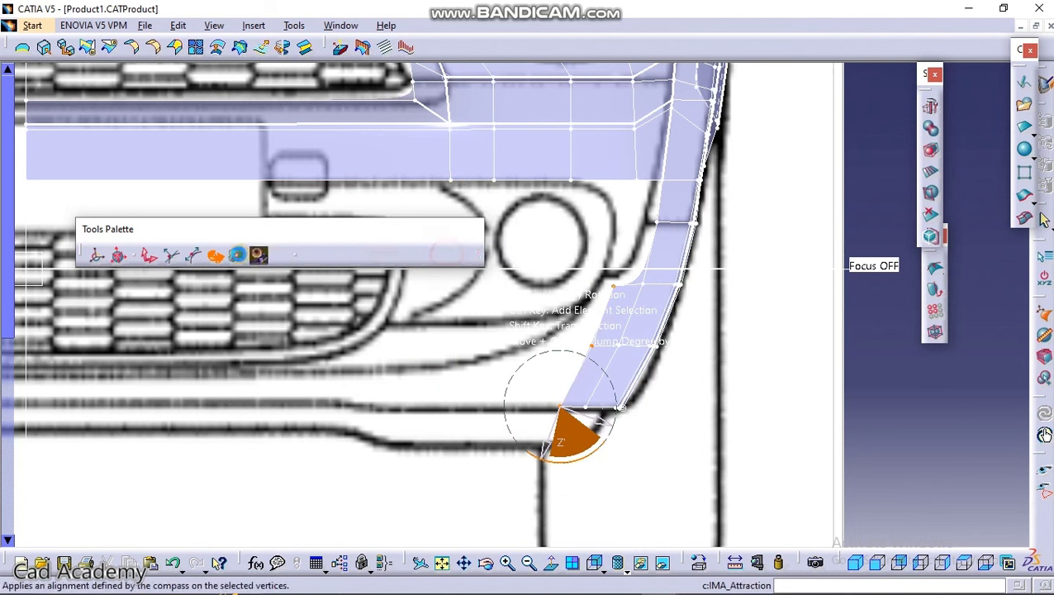
{"action": "left_click", "coordinate": [96, 256]}
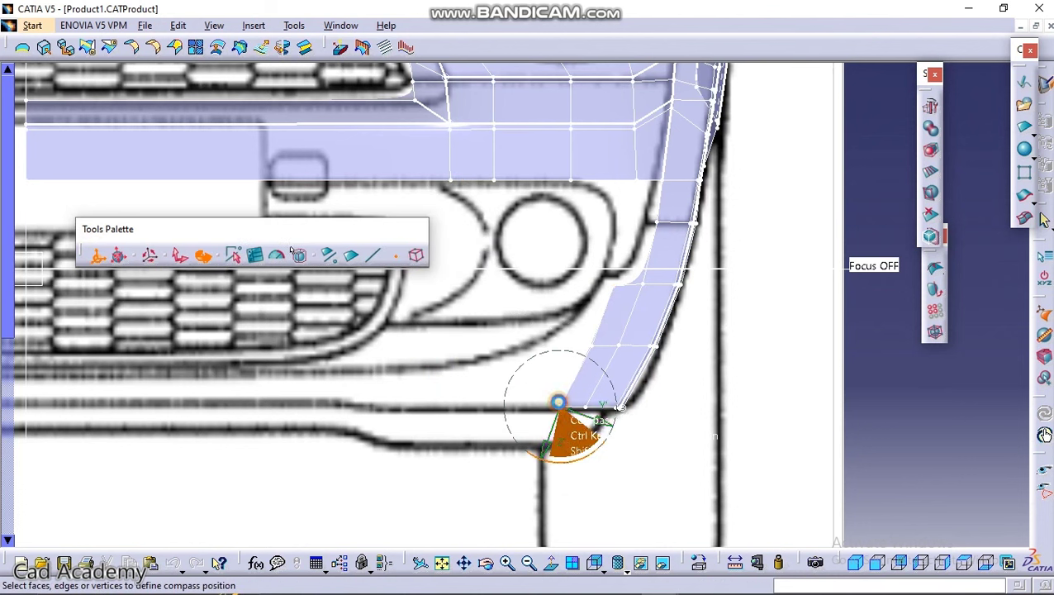
{"action": "left_click", "coordinate": [118, 255]}
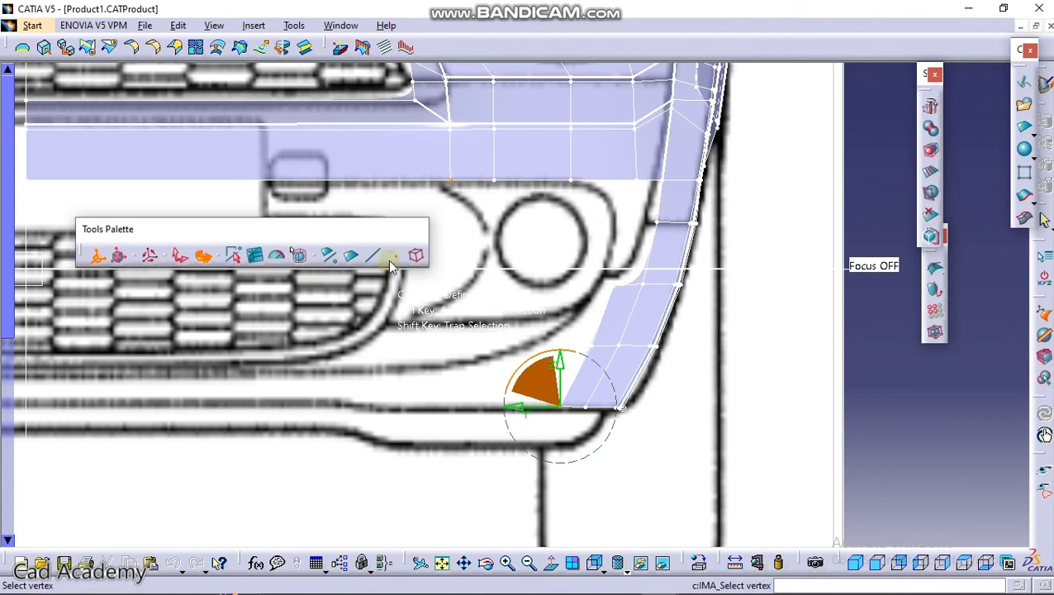
{"action": "left_click", "coordinate": [99, 256]}
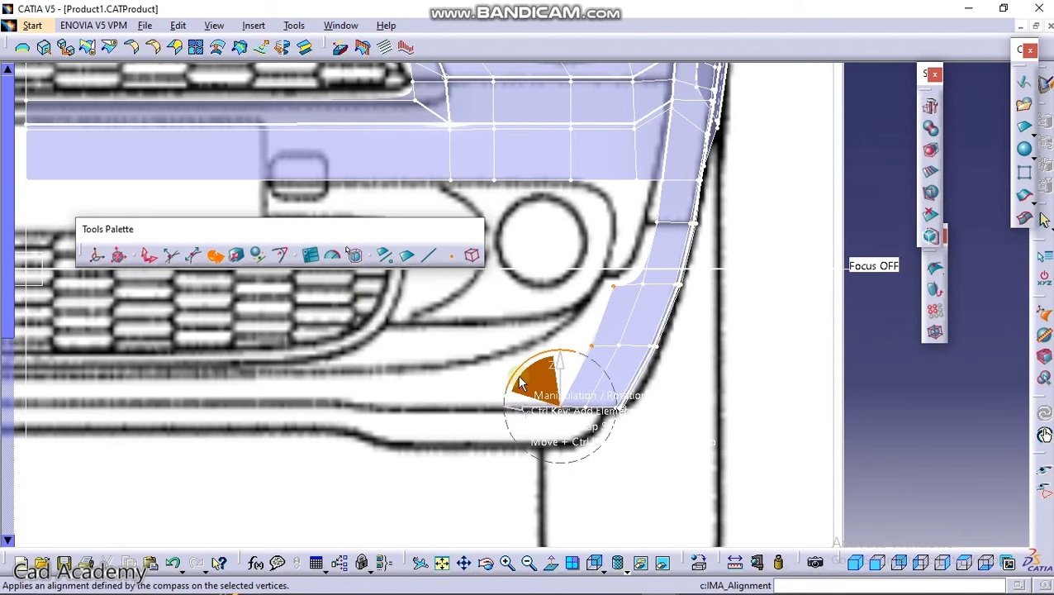
Step: Rotate the strip's upper inner vertices about its lowest inner vertex until the inner edge is nearly vertical, and save the model
{"action": "left_click_drag", "start_coordinate": [517, 371], "coordinate": [513, 385]}
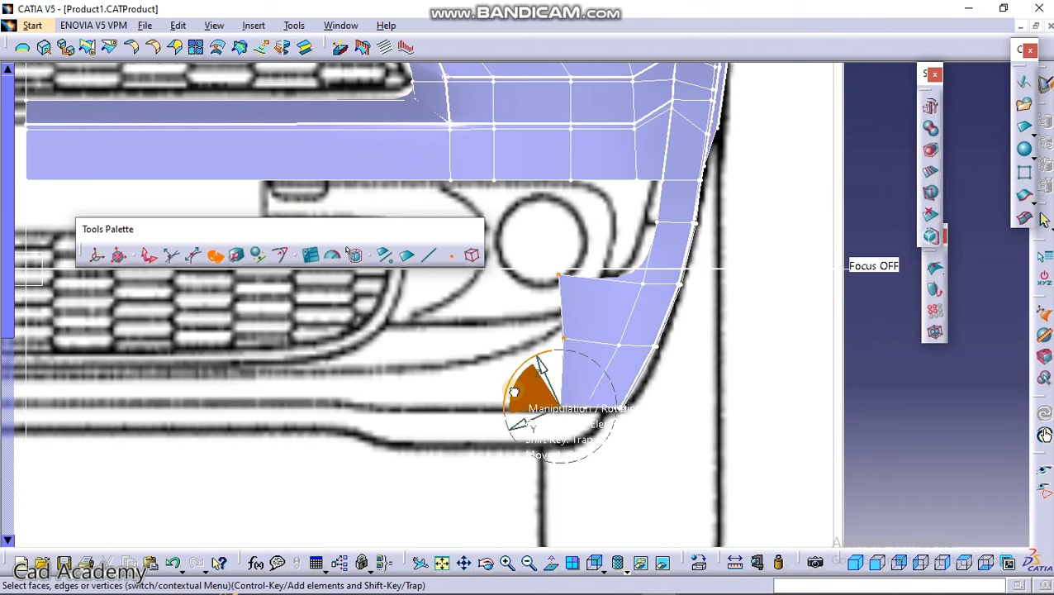
{"action": "left_click_drag", "start_coordinate": [514, 395], "coordinate": [517, 390]}
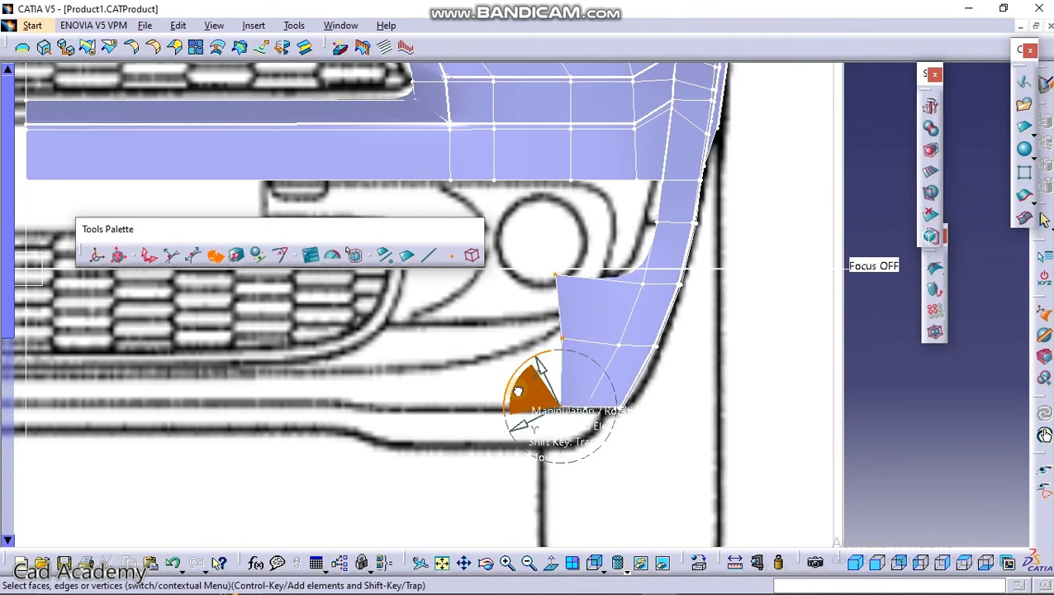
{"action": "left_click", "coordinate": [144, 258]}
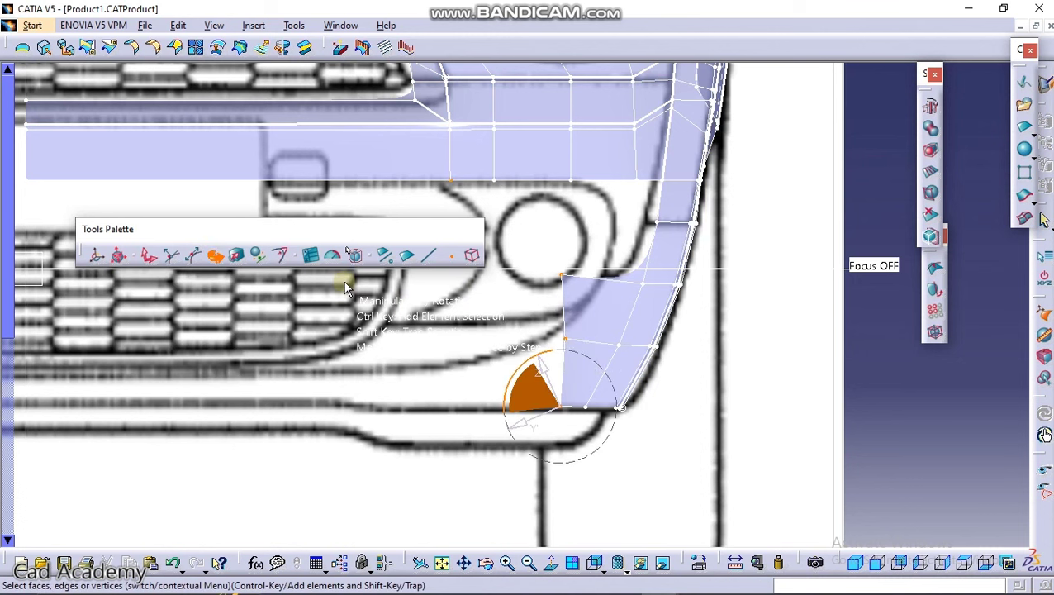
{"action": "key", "text": "ctrl+s"}
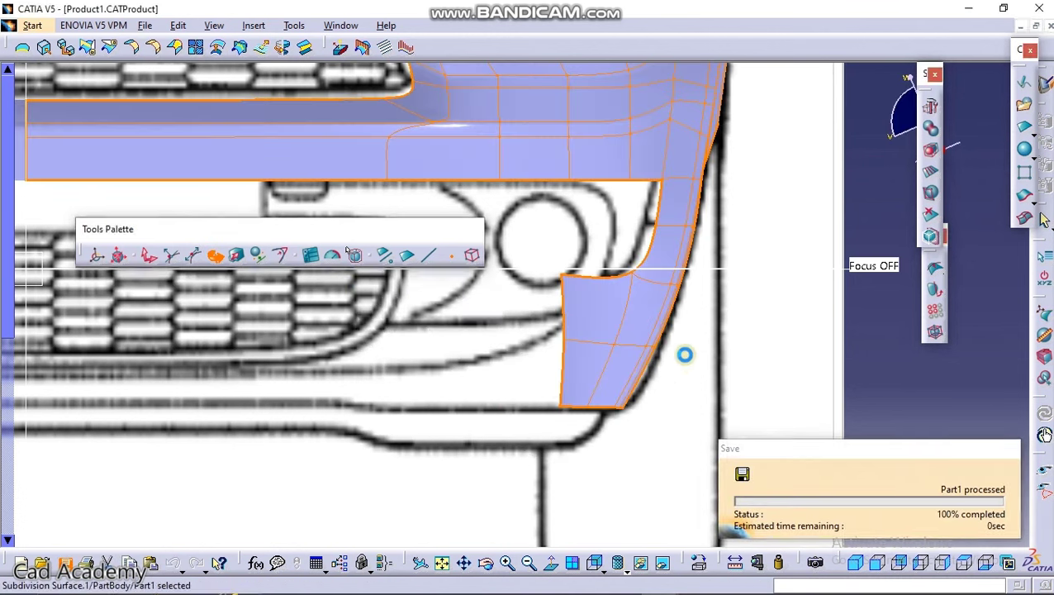
Step: Reset the compass at the strip's inner edge and align the inner edge vertices on a plane using projection
{"action": "double_click", "coordinate": [595, 331]}
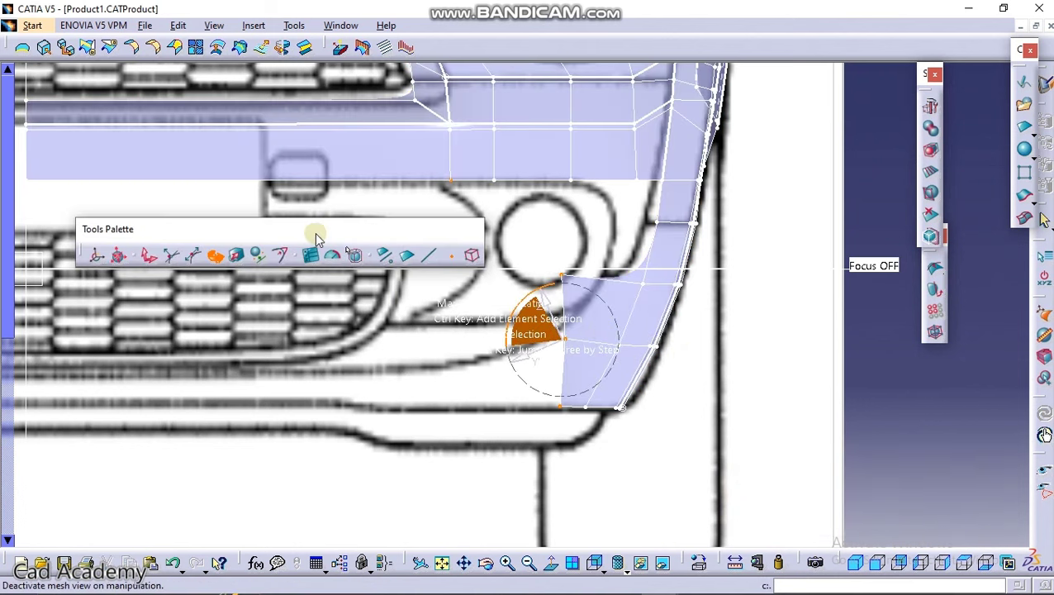
{"action": "left_click", "coordinate": [122, 257]}
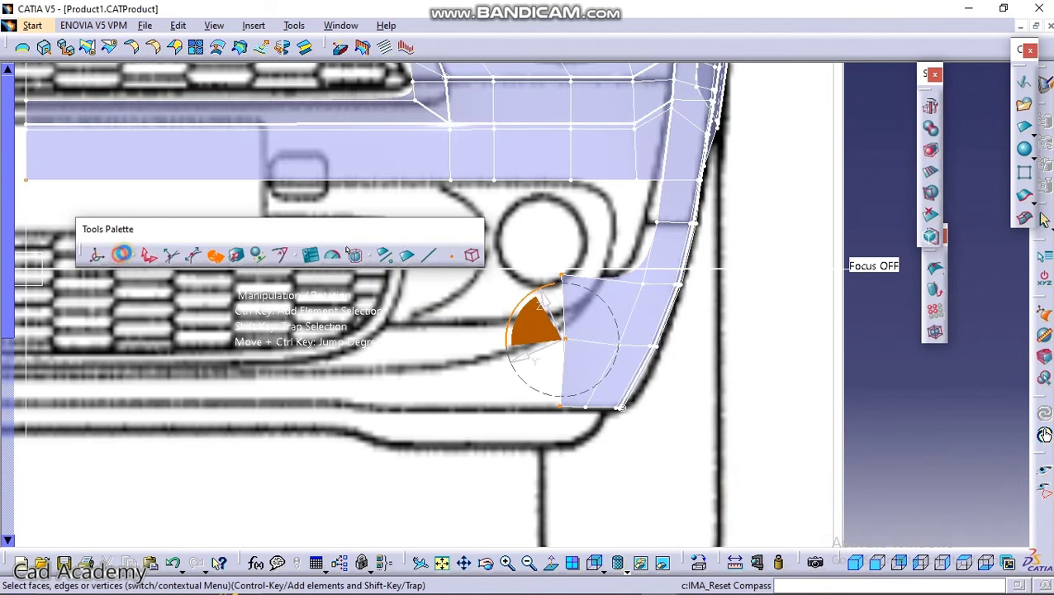
{"action": "left_click", "coordinate": [258, 256]}
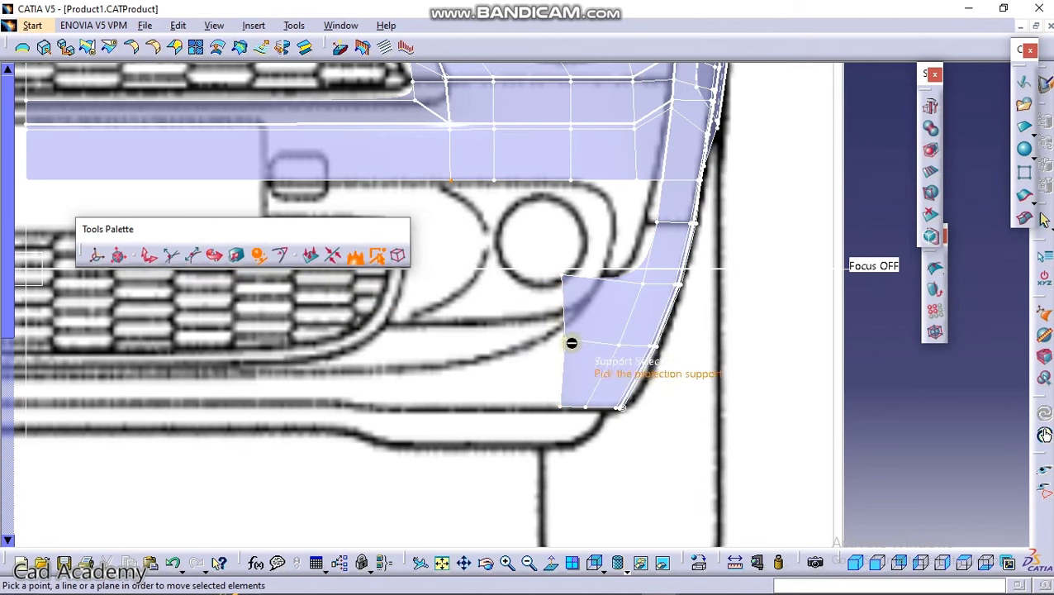
{"action": "middle_click_drag", "start_coordinate": [565, 330], "coordinate": [507, 349]}
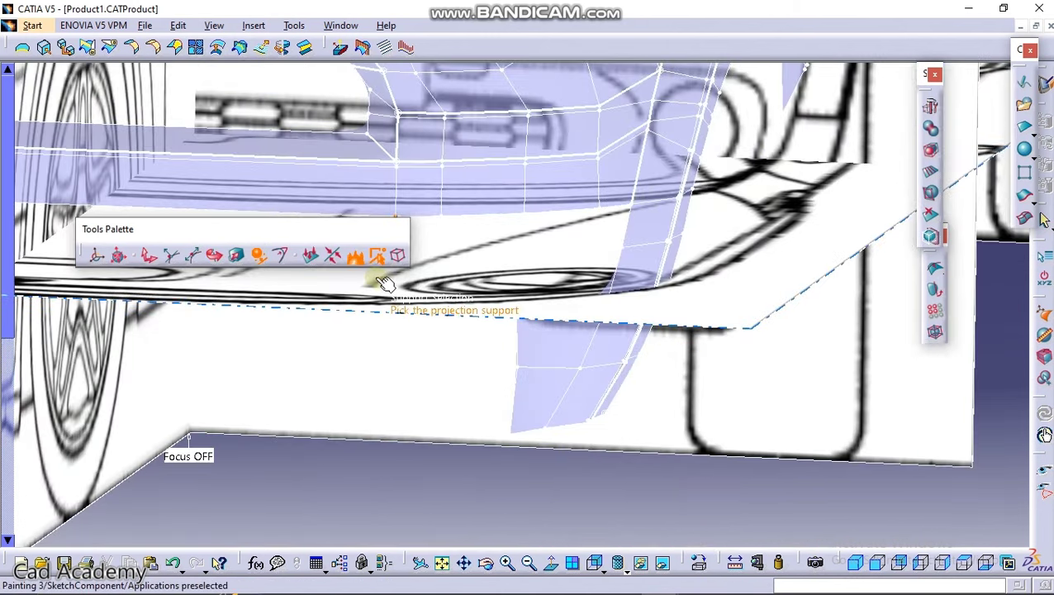
{"action": "left_click", "coordinate": [309, 262]}
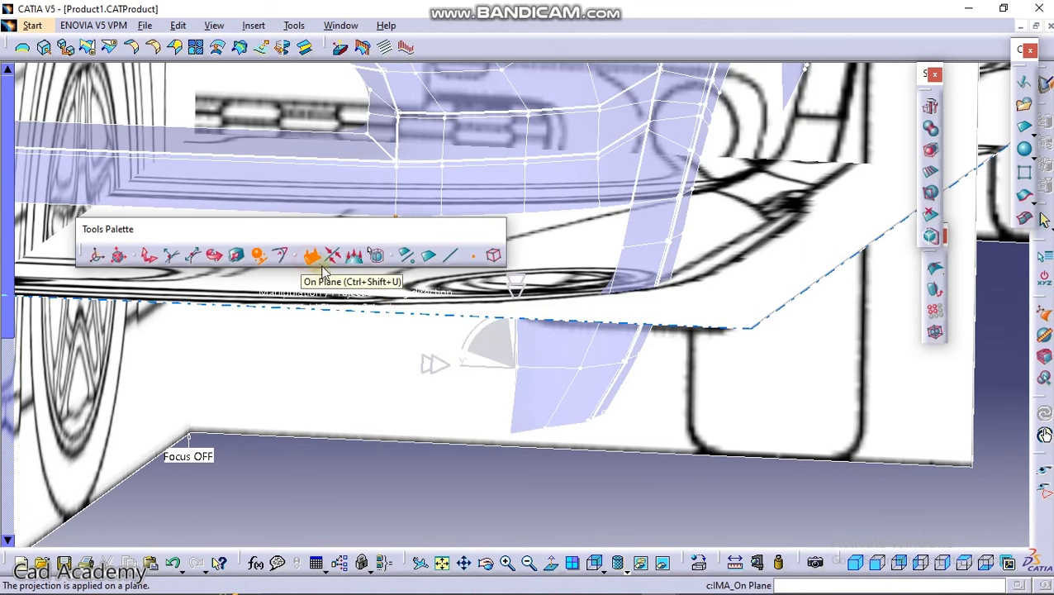
{"action": "middle_click_drag", "start_coordinate": [536, 381], "coordinate": [468, 412]}
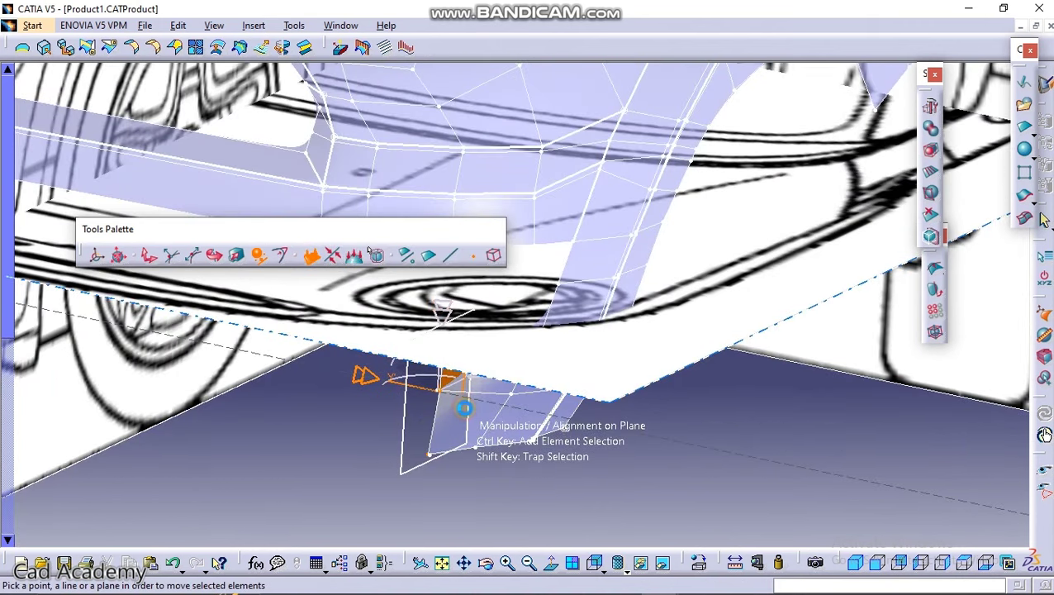
{"action": "middle_click_drag", "start_coordinate": [467, 418], "coordinate": [631, 353]}
{"action": "key", "text": "Escape"}
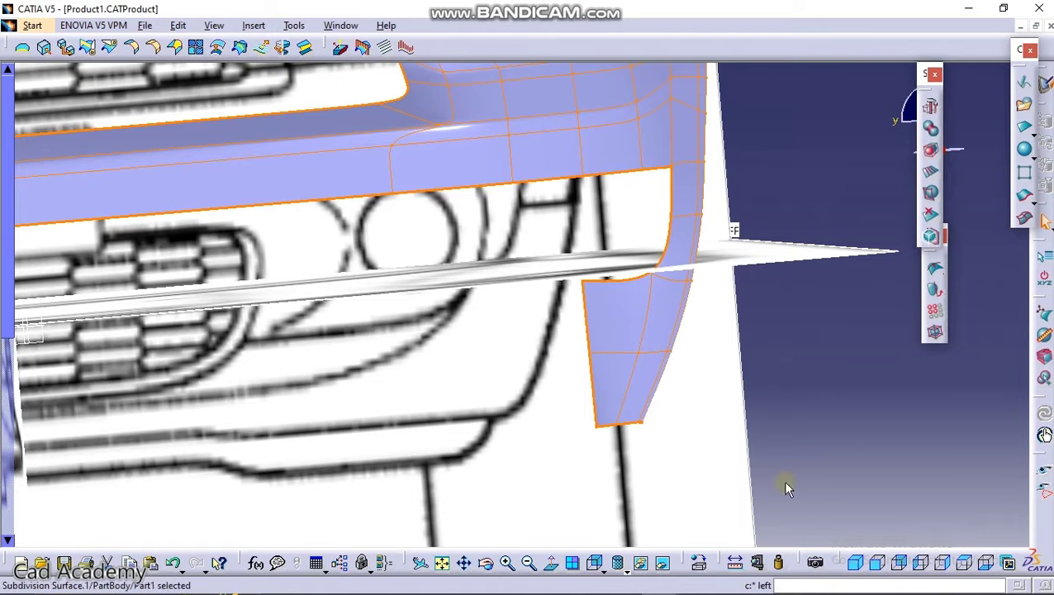
Step: Examine the shape of the leg's lower edge and extruded strip from below against the blueprint
{"action": "left_click", "coordinate": [963, 565]}
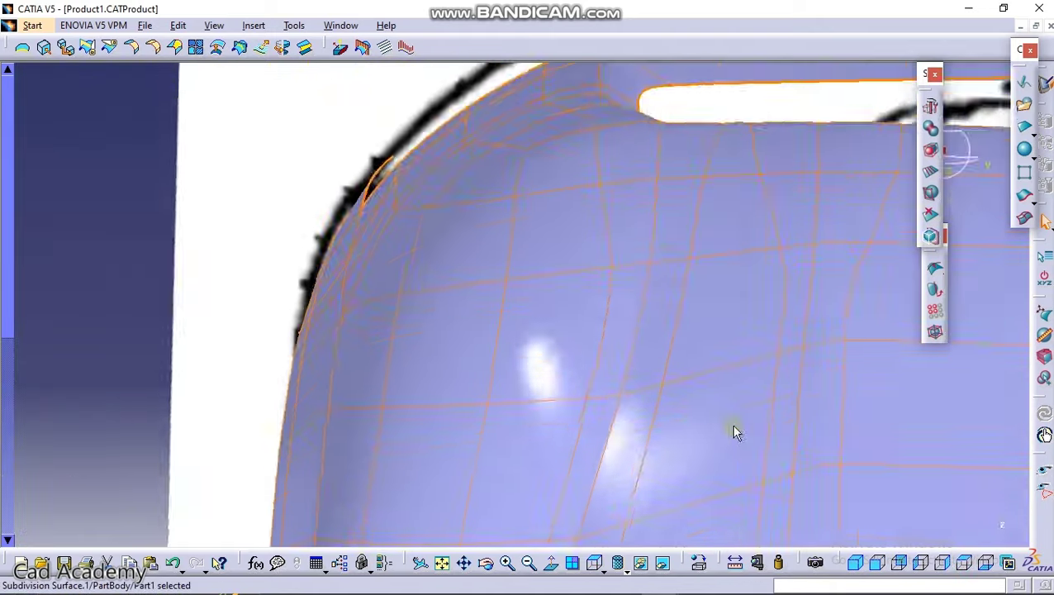
{"action": "mouse_move", "coordinate": [715, 323]}
{"action": "middle_mouse_down"}
{"action": "mouse_move", "coordinate": [742, 406]}
{"action": "mouse_move", "coordinate": [624, 303]}
{"action": "mouse_move", "coordinate": [407, 199]}
{"action": "middle_mouse_up"}
{"action": "left_click_drag", "start_coordinate": [273, 113], "coordinate": [228, 199]}
{"action": "left_click", "coordinate": [964, 565]}
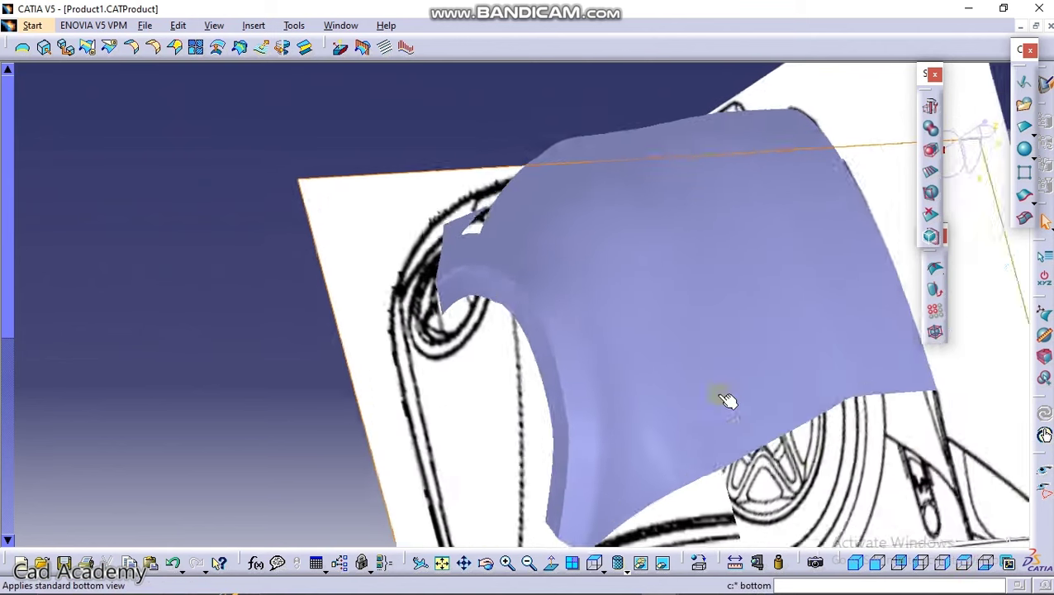
{"action": "mouse_move", "coordinate": [534, 288]}
{"action": "middle_mouse_down"}
{"action": "mouse_move", "coordinate": [568, 282]}
{"action": "mouse_move", "coordinate": [661, 394]}
{"action": "mouse_move", "coordinate": [729, 303]}
{"action": "mouse_move", "coordinate": [702, 285]}
{"action": "middle_mouse_up"}
{"action": "mouse_move", "coordinate": [493, 312]}
{"action": "middle_mouse_down"}
{"action": "mouse_move", "coordinate": [555, 287]}
{"action": "mouse_move", "coordinate": [396, 285]}
{"action": "mouse_move", "coordinate": [401, 465]}
{"action": "mouse_move", "coordinate": [532, 454]}
{"action": "mouse_move", "coordinate": [447, 396]}
{"action": "mouse_move", "coordinate": [522, 477]}
{"action": "mouse_move", "coordinate": [525, 334]}
{"action": "middle_mouse_up"}
{"action": "double_click", "coordinate": [447, 356]}
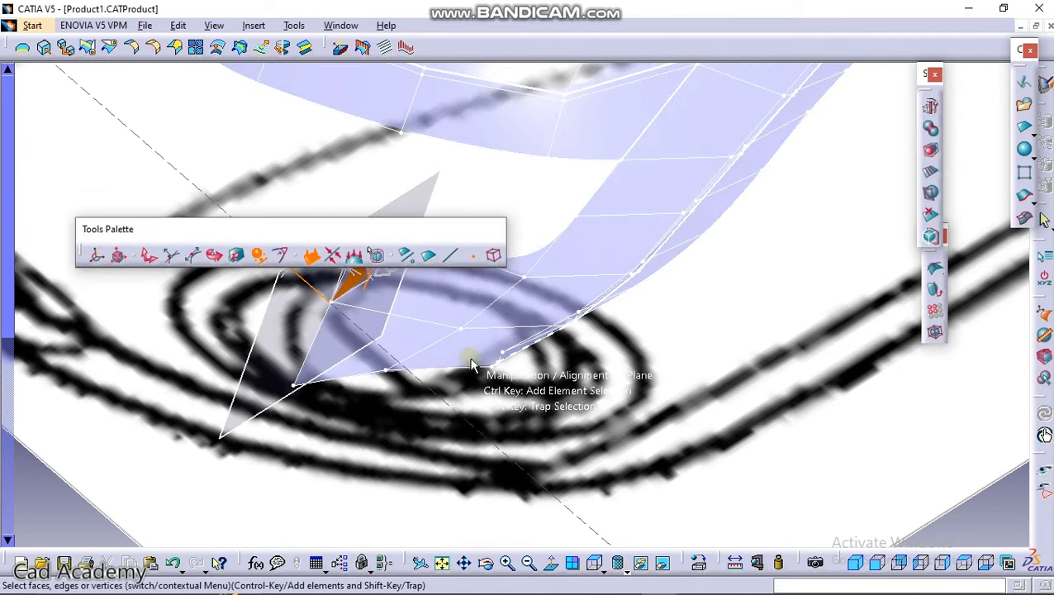
{"action": "mouse_move", "coordinate": [451, 380]}
{"action": "middle_mouse_down"}
{"action": "mouse_move", "coordinate": [442, 395]}
{"action": "mouse_move", "coordinate": [433, 371]}
{"action": "middle_mouse_up"}
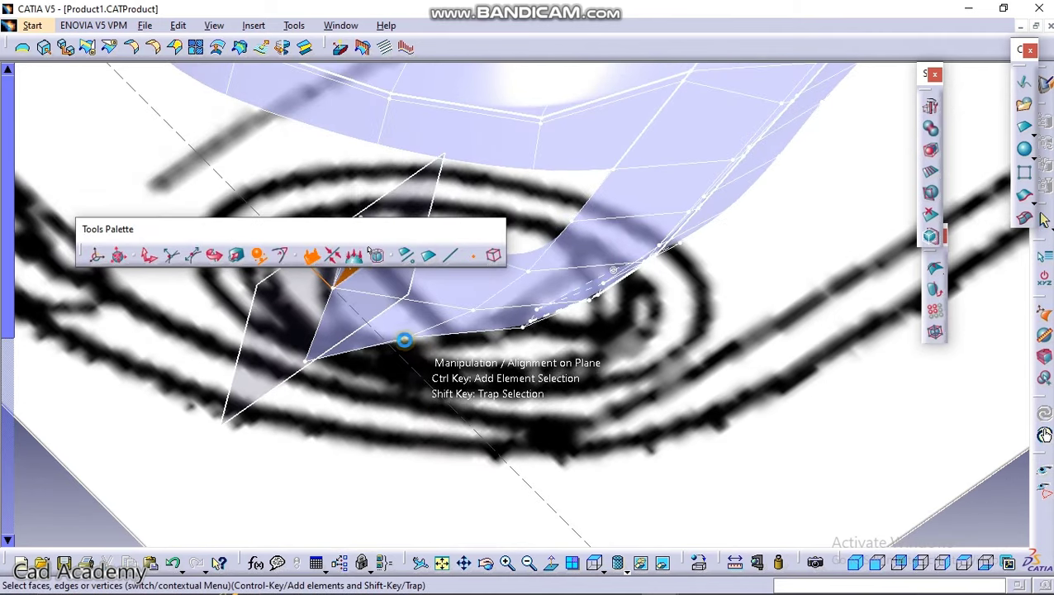
{"action": "middle_click_drag", "start_coordinate": [535, 396], "coordinate": [424, 332]}
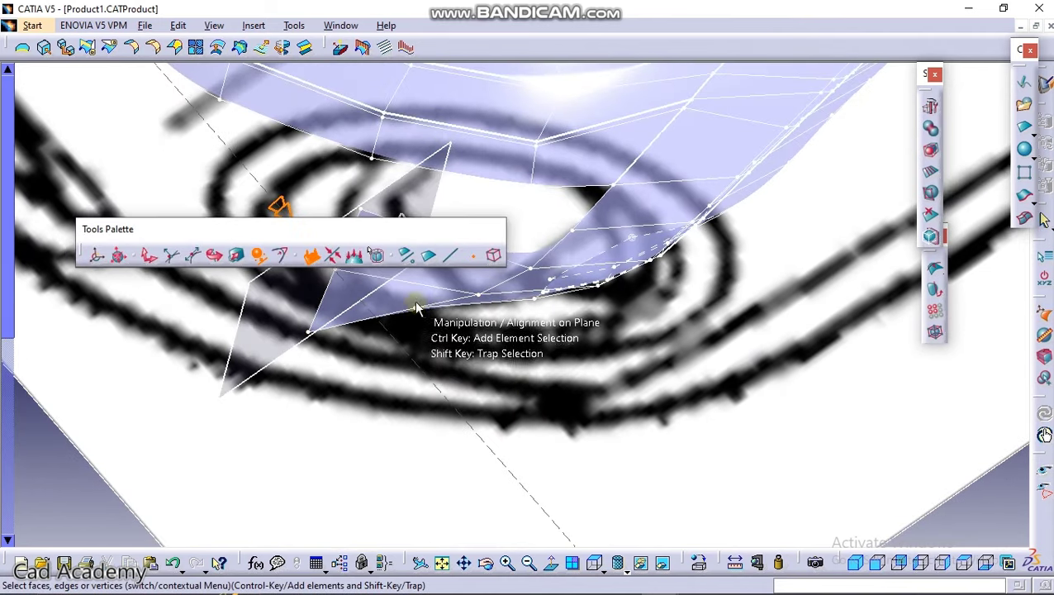
{"action": "left_click", "coordinate": [415, 307]}
{"action": "middle_click_drag", "start_coordinate": [498, 341], "coordinate": [504, 195]}
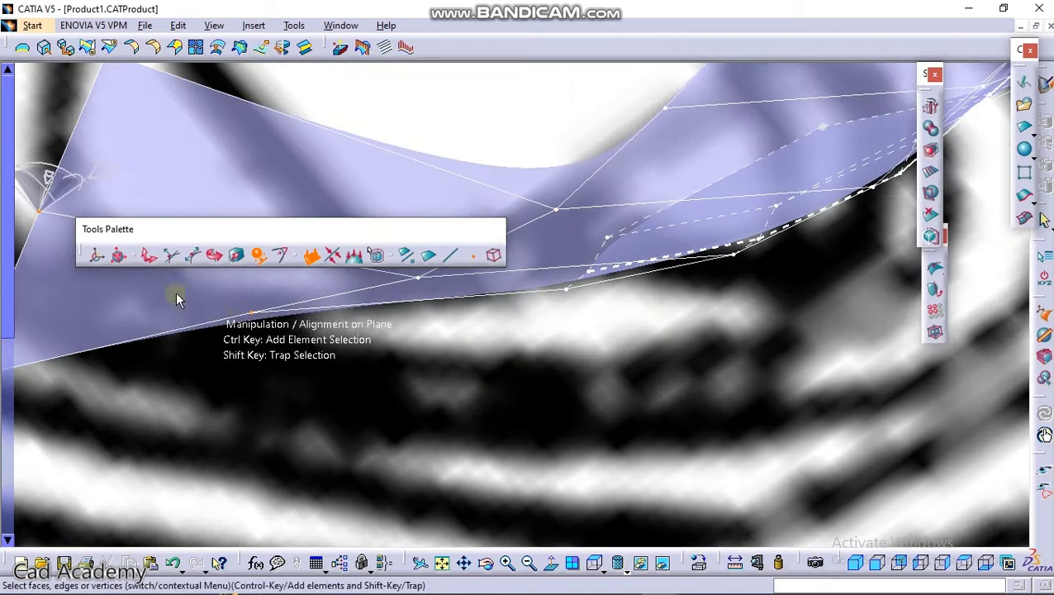
{"action": "left_click", "coordinate": [152, 257]}
{"action": "middle_click_drag", "start_coordinate": [425, 350], "coordinate": [446, 450]}
{"action": "middle_click_drag", "start_coordinate": [487, 397], "coordinate": [563, 433]}
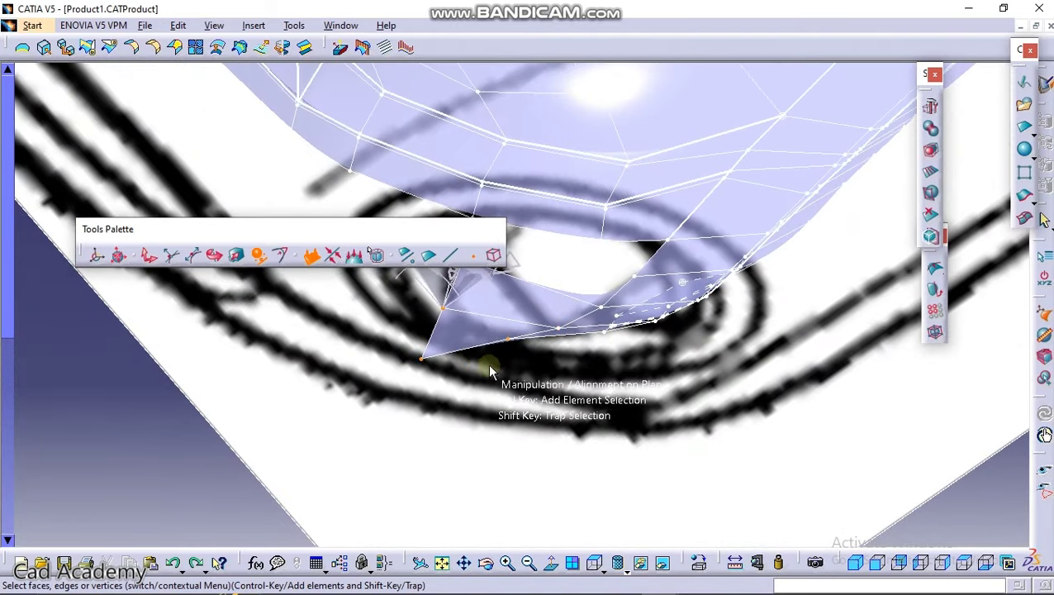
{"action": "key", "text": "Escape"}
{"action": "middle_click_drag", "start_coordinate": [570, 422], "coordinate": [562, 424]}
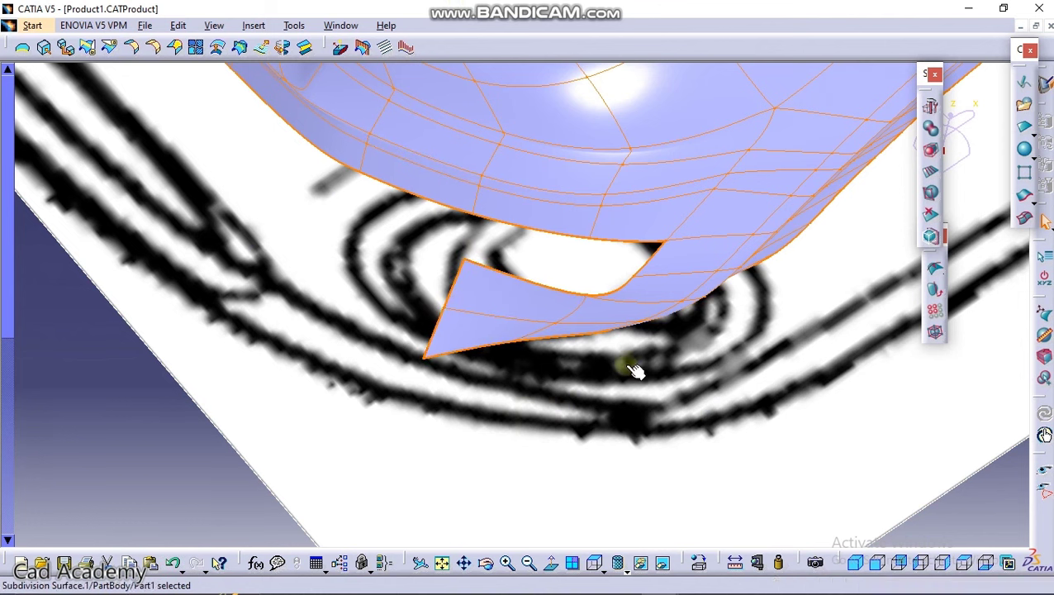
Step: Try to move the bottom-edge vertex next to the strip's inner corner within the horizontal plane
{"action": "double_click", "coordinate": [584, 317]}
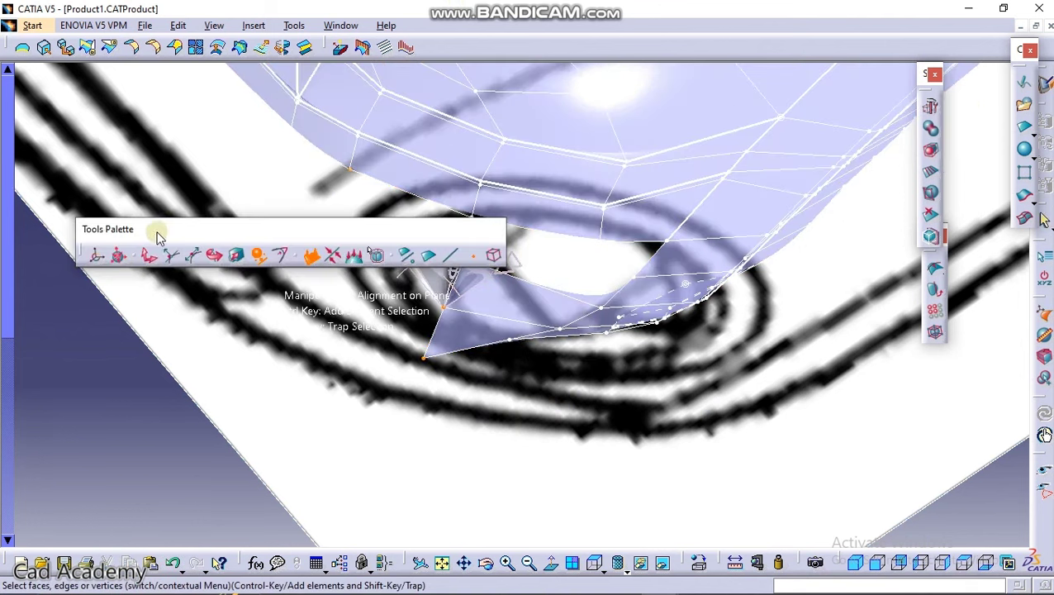
{"action": "left_click", "coordinate": [149, 255]}
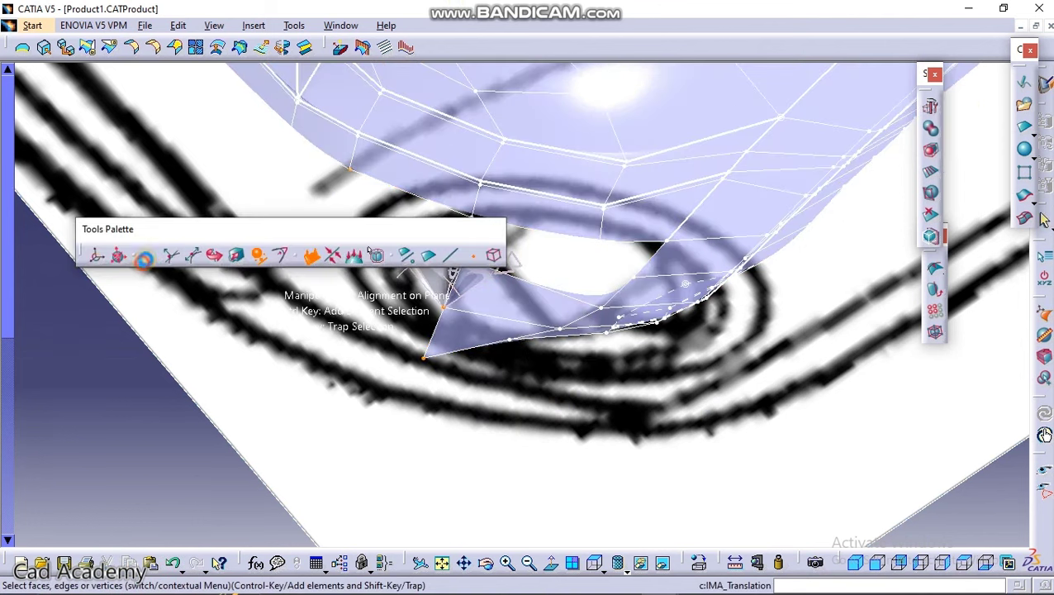
{"action": "left_click", "coordinate": [510, 339]}
{"action": "left_click", "coordinate": [964, 563]}
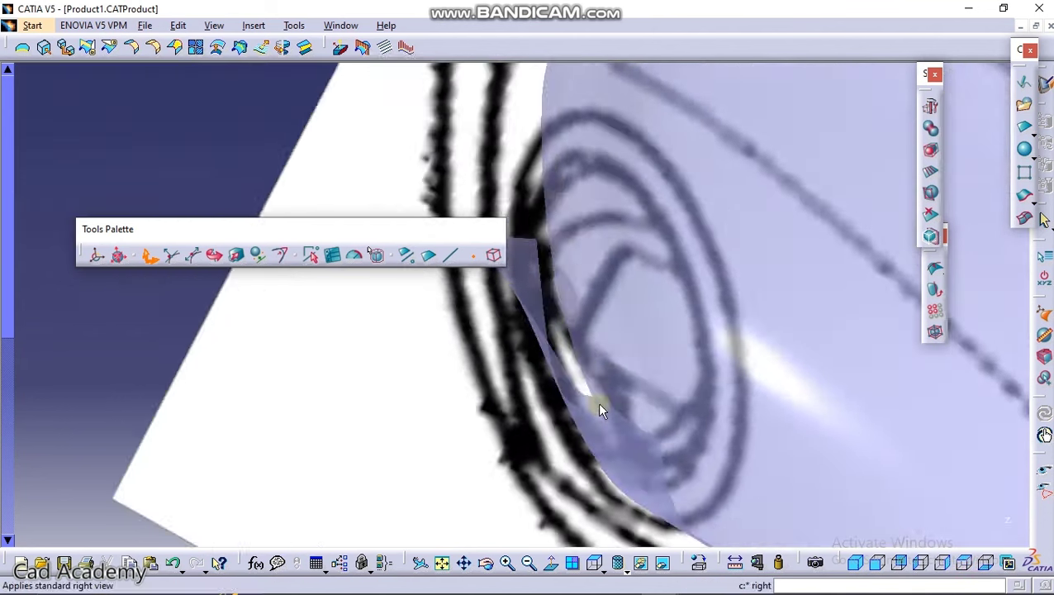
{"action": "left_click_drag", "start_coordinate": [565, 369], "coordinate": [531, 337]}
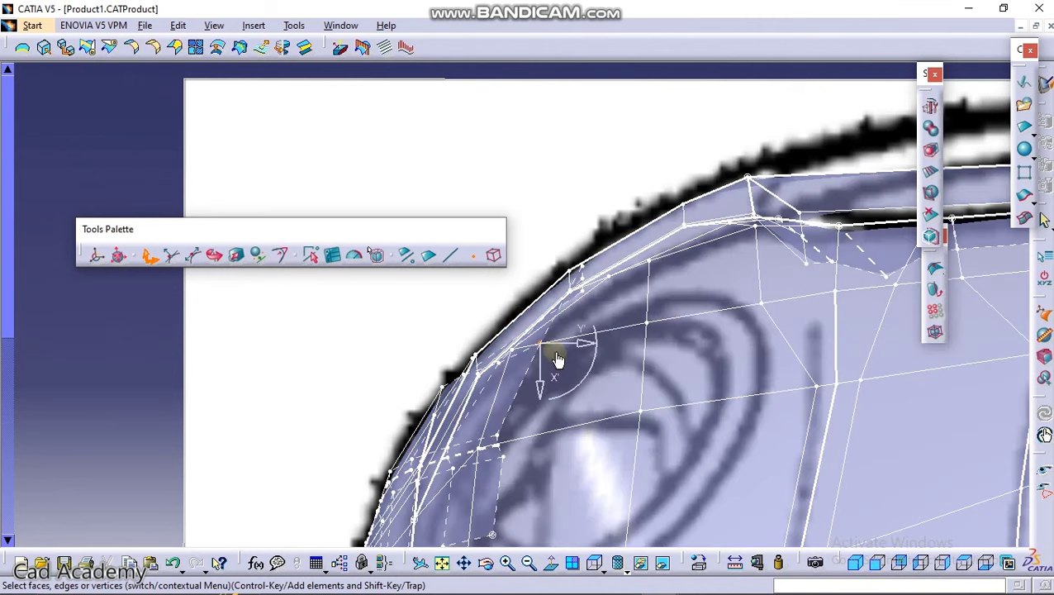
{"action": "left_click_drag", "start_coordinate": [555, 371], "coordinate": [552, 371]}
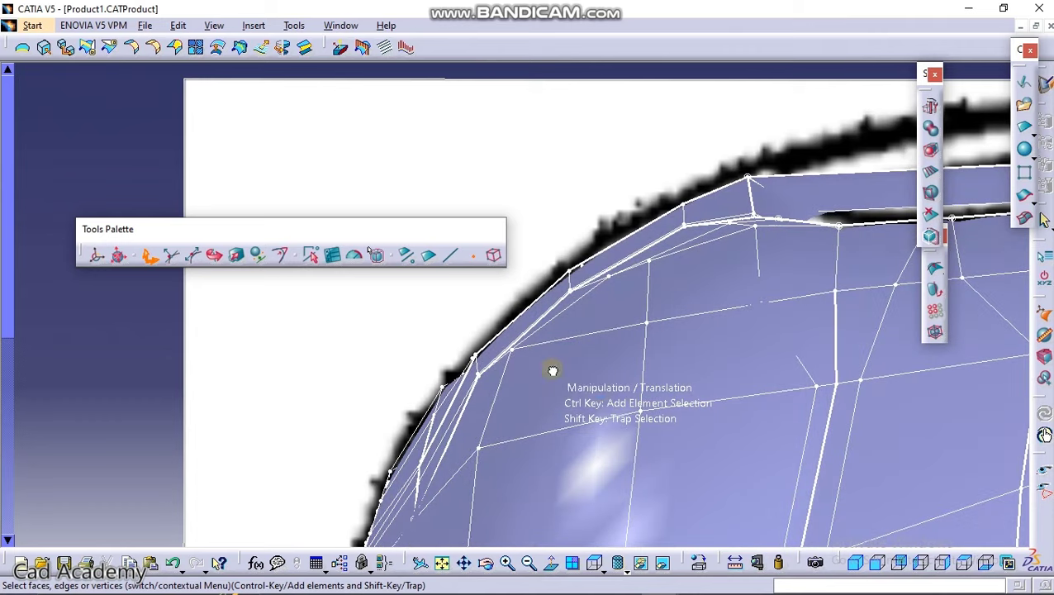
Step: Shift the bottom-edge vertex next to the strip's inner corner slightly in the horizontal plane to smooth the lower edge
{"action": "middle_click_drag", "start_coordinate": [636, 403], "coordinate": [755, 158]}
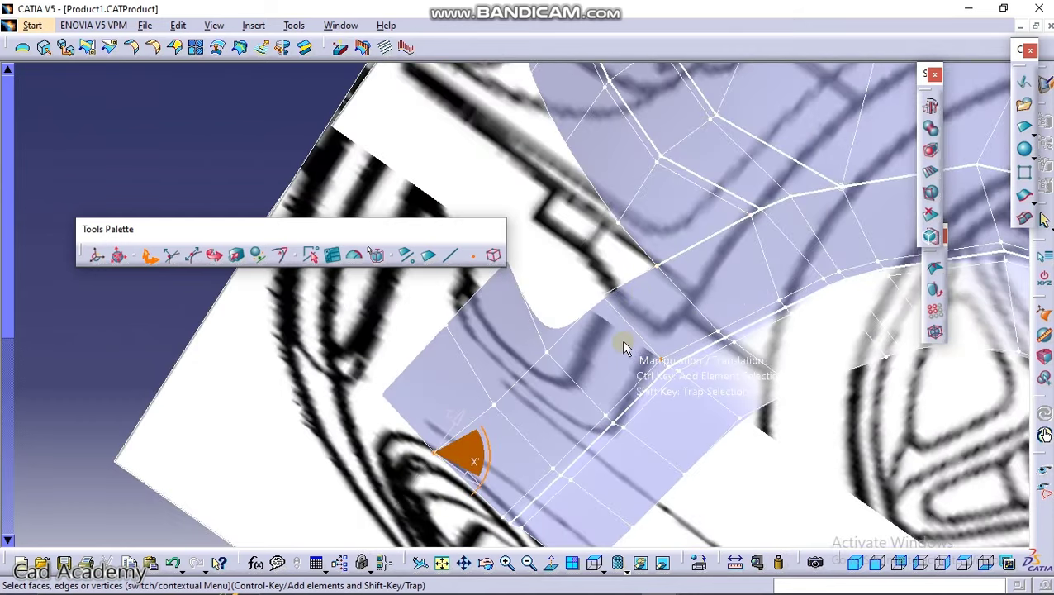
{"action": "middle_click_drag", "start_coordinate": [524, 452], "coordinate": [463, 516]}
{"action": "middle_click_drag", "start_coordinate": [550, 496], "coordinate": [660, 398]}
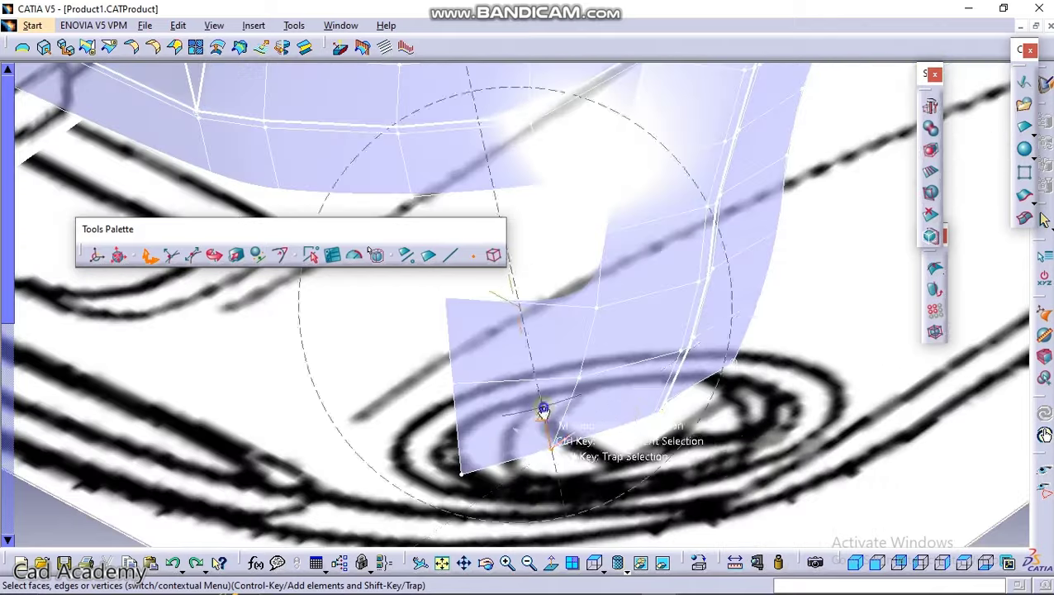
{"action": "middle_click_drag", "start_coordinate": [544, 409], "coordinate": [651, 380]}
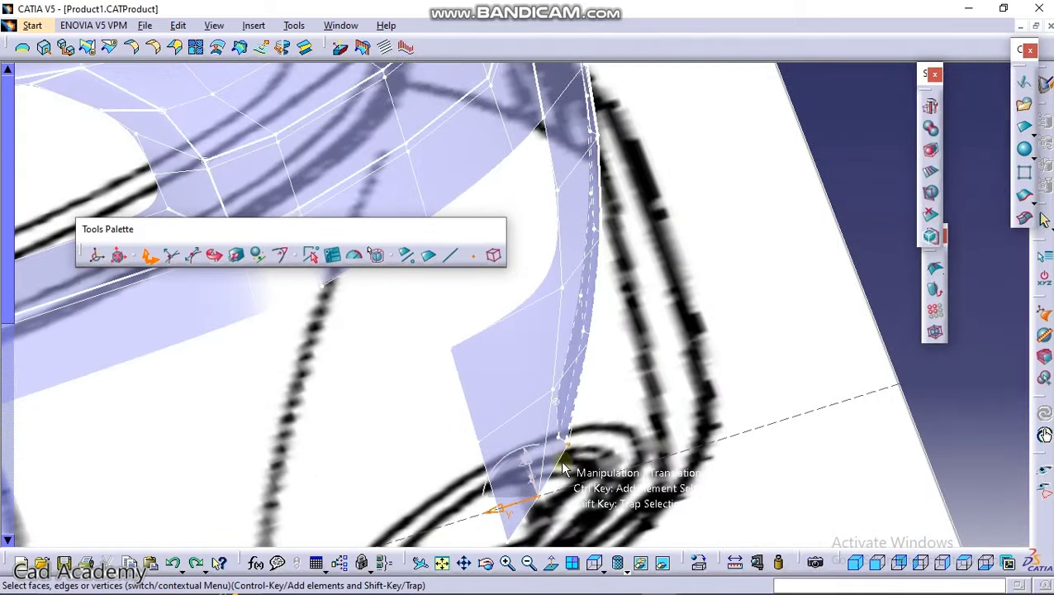
{"action": "mouse_move", "coordinate": [545, 468]}
{"action": "middle_mouse_down"}
{"action": "mouse_move", "coordinate": [568, 430]}
{"action": "mouse_move", "coordinate": [560, 516]}
{"action": "mouse_move", "coordinate": [537, 468]}
{"action": "middle_mouse_up"}
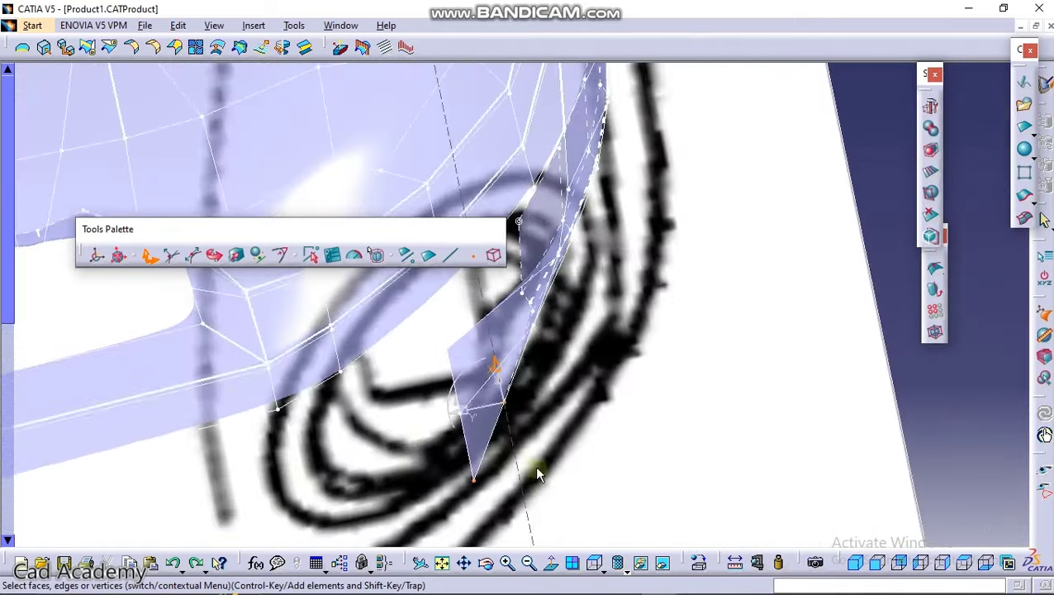
{"action": "middle_click_drag", "start_coordinate": [527, 431], "coordinate": [473, 486]}
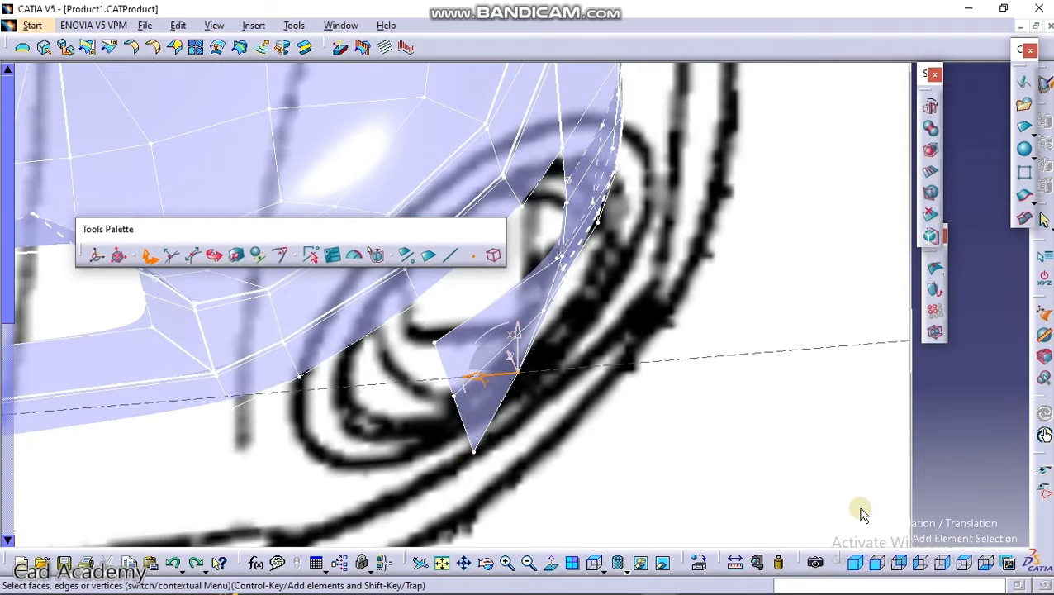
{"action": "left_click", "coordinate": [963, 565]}
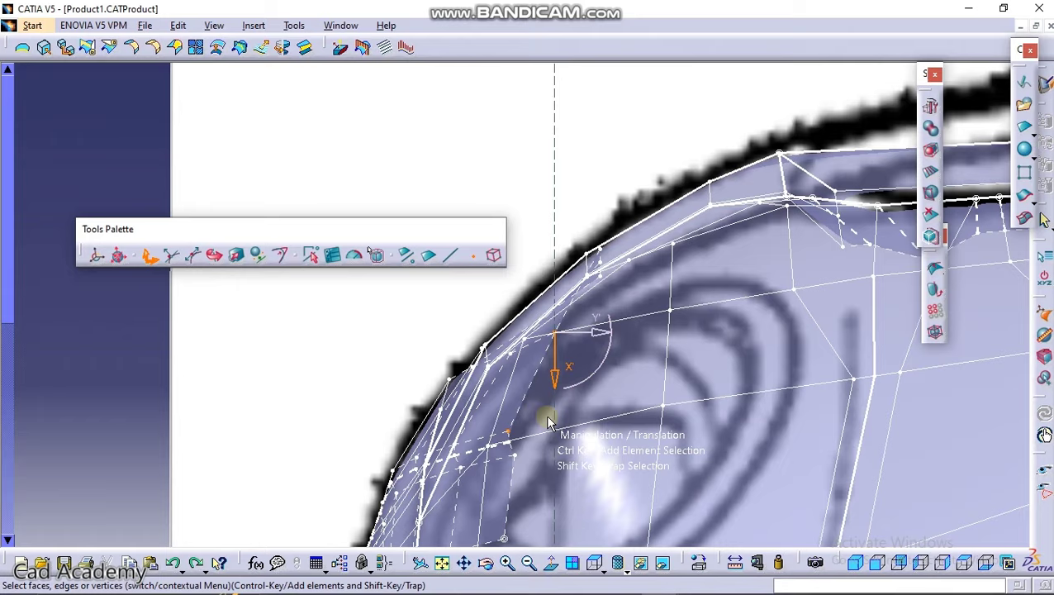
{"action": "middle_click_drag", "start_coordinate": [583, 381], "coordinate": [607, 405]}
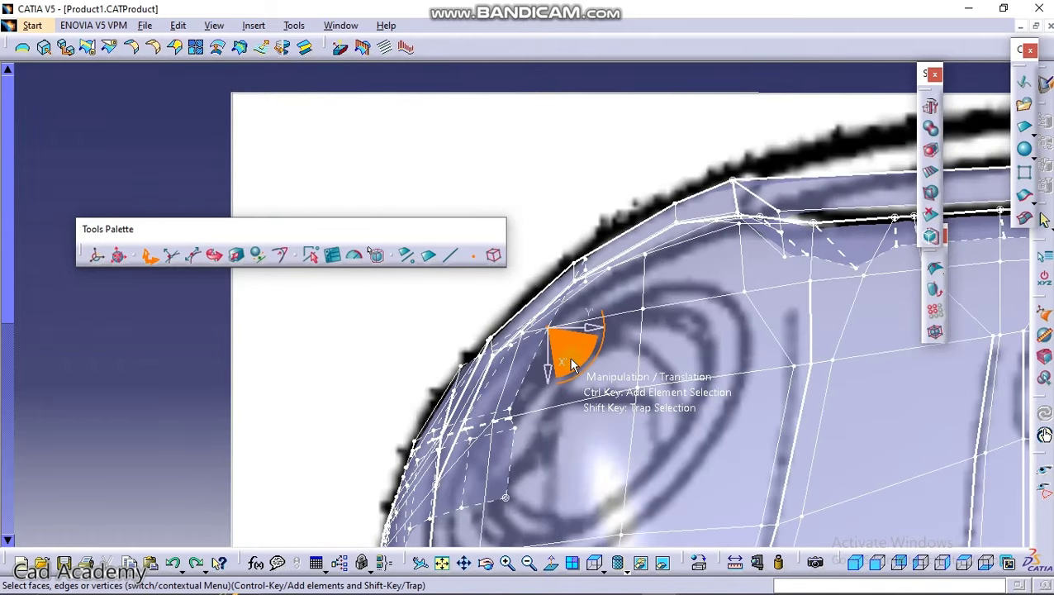
{"action": "middle_click_drag", "start_coordinate": [569, 364], "coordinate": [570, 363]}
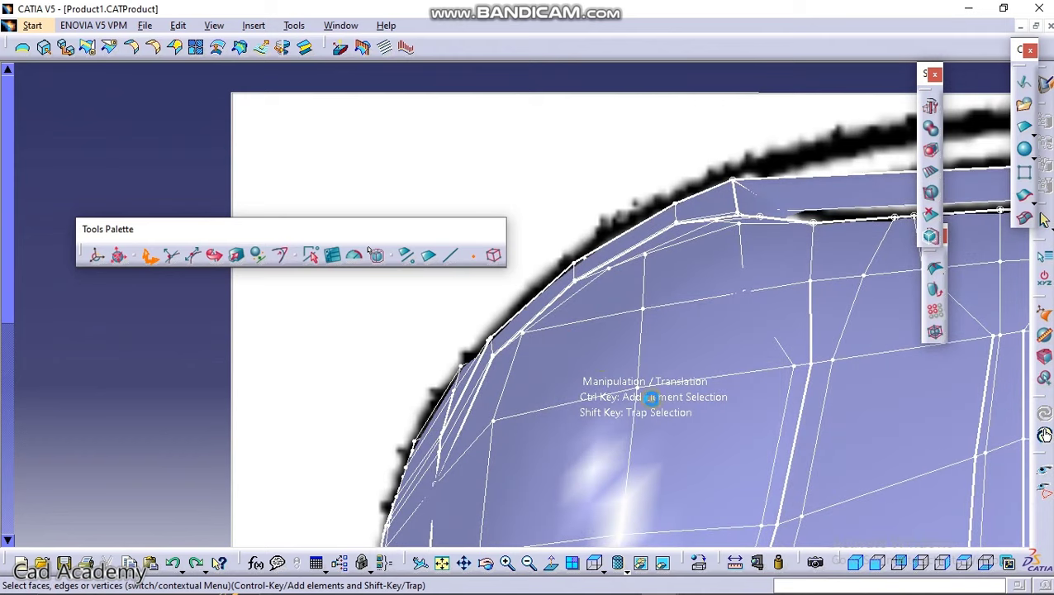
{"action": "mouse_move", "coordinate": [619, 420]}
{"action": "middle_mouse_down"}
{"action": "mouse_move", "coordinate": [621, 439]}
{"action": "mouse_move", "coordinate": [680, 379]}
{"action": "mouse_move", "coordinate": [585, 273]}
{"action": "middle_mouse_up"}
{"action": "key", "text": "Escape"}
Step: Examine the corner leg and its inner strip in perspective and side views against the blueprints
{"action": "left_click", "coordinate": [366, 318]}
{"action": "mouse_move", "coordinate": [639, 361]}
{"action": "middle_mouse_down"}
{"action": "mouse_move", "coordinate": [639, 255]}
{"action": "mouse_move", "coordinate": [659, 289]}
{"action": "middle_mouse_up"}
{"action": "middle_click_drag", "start_coordinate": [537, 370], "coordinate": [689, 367]}
{"action": "mouse_move", "coordinate": [529, 347]}
{"action": "middle_mouse_down"}
{"action": "mouse_move", "coordinate": [573, 333]}
{"action": "mouse_move", "coordinate": [633, 290]}
{"action": "mouse_move", "coordinate": [650, 325]}
{"action": "mouse_move", "coordinate": [607, 341]}
{"action": "mouse_move", "coordinate": [547, 288]}
{"action": "mouse_move", "coordinate": [529, 393]}
{"action": "mouse_move", "coordinate": [564, 494]}
{"action": "mouse_move", "coordinate": [560, 381]}
{"action": "middle_mouse_up"}
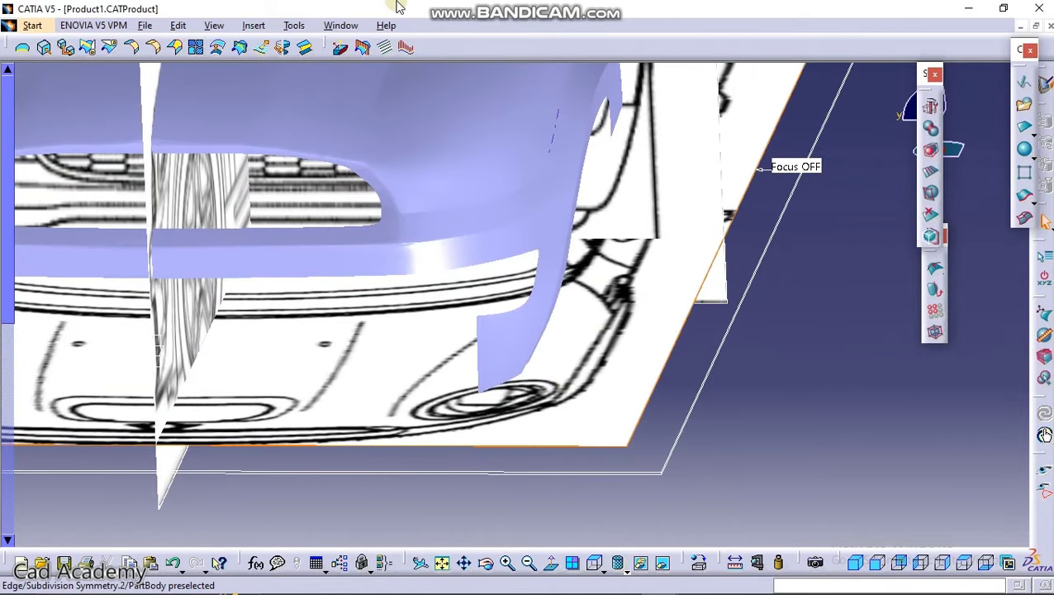
{"action": "mouse_move", "coordinate": [575, 4]}
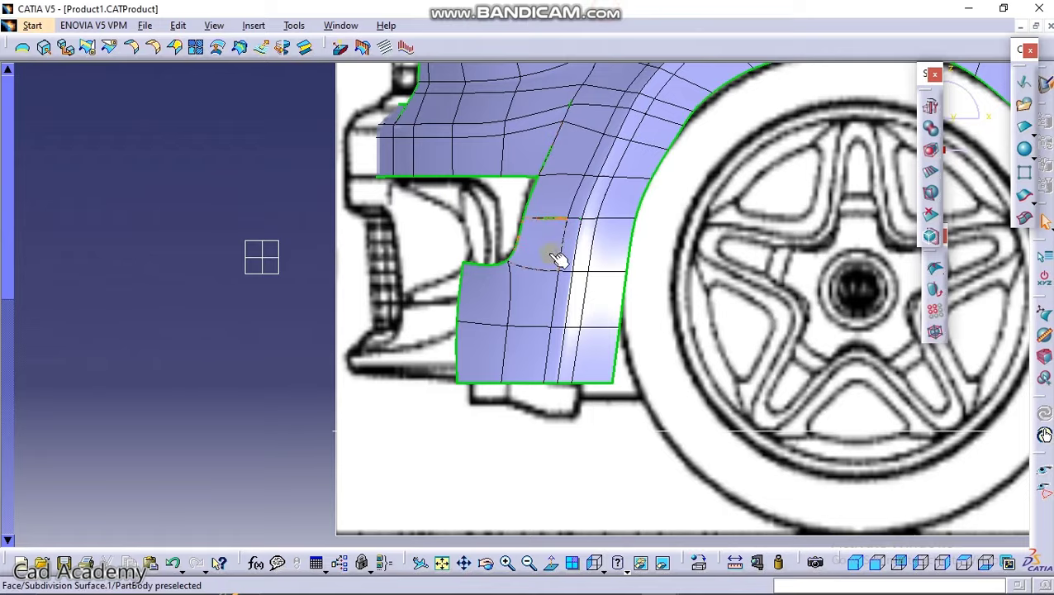
Step: Reopen the subdivision surface for modification and select the upper inner corner vertex of the leg's strip
{"action": "scroll", "coordinate": [558, 252], "scroll_direction": "up", "scroll_amount": 3}
{"action": "double_click", "coordinate": [463, 261]}
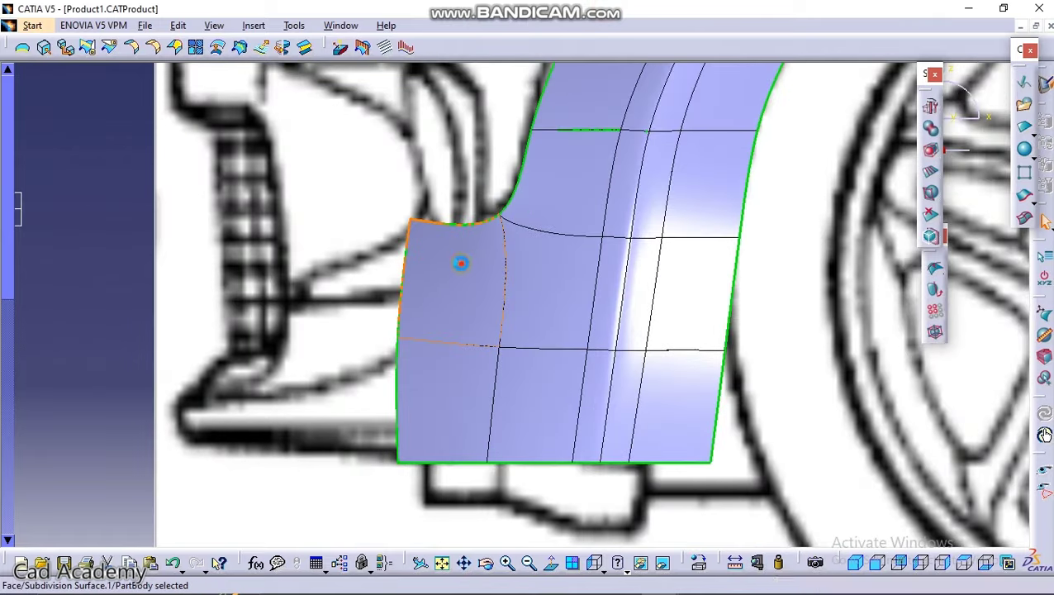
{"action": "middle_click_drag", "start_coordinate": [513, 239], "coordinate": [682, 278]}
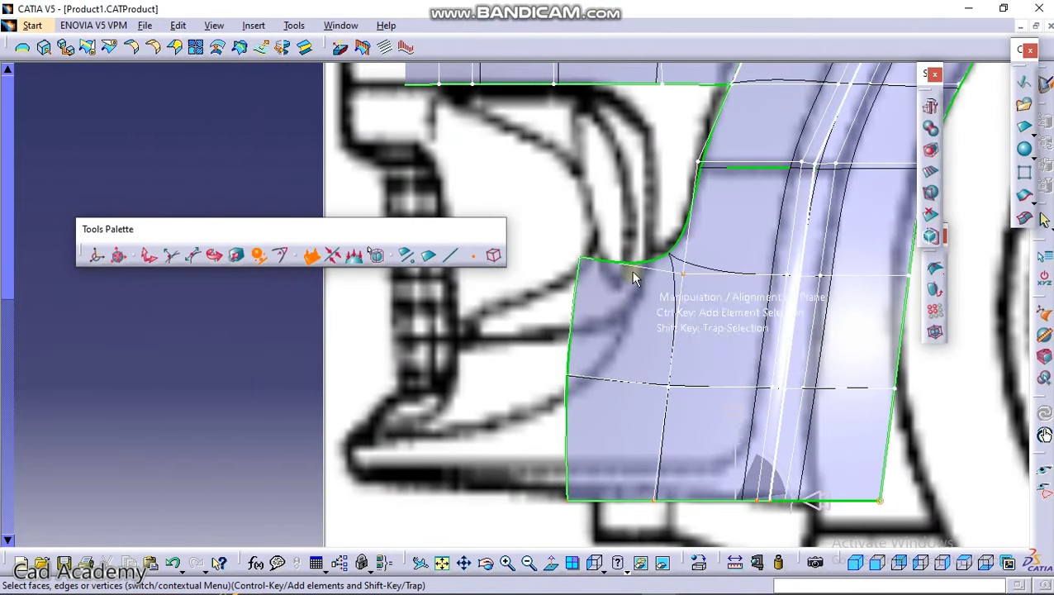
{"action": "left_click", "coordinate": [579, 257]}
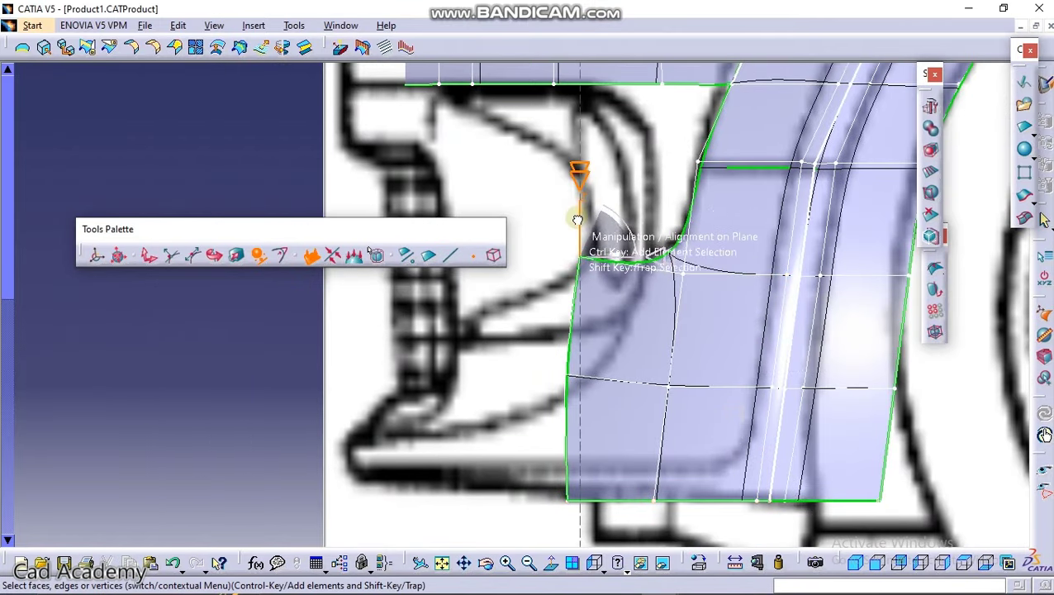
Step: Try to lower the strip's upper inner corner vertex straight down along the vertical axis
{"action": "left_click_drag", "start_coordinate": [578, 216], "coordinate": [580, 176]}
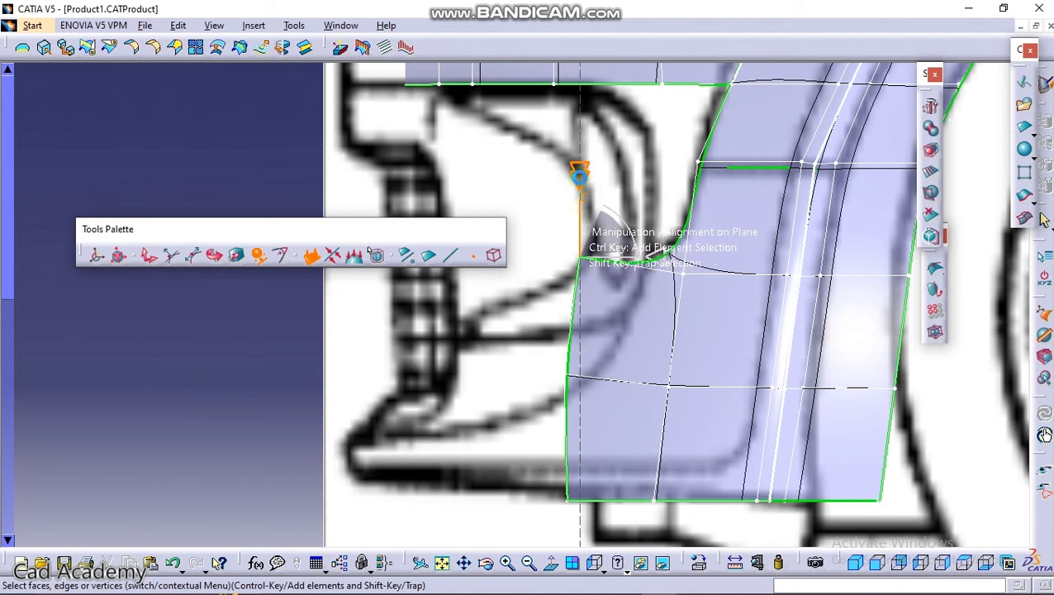
{"action": "left_click", "coordinate": [150, 254]}
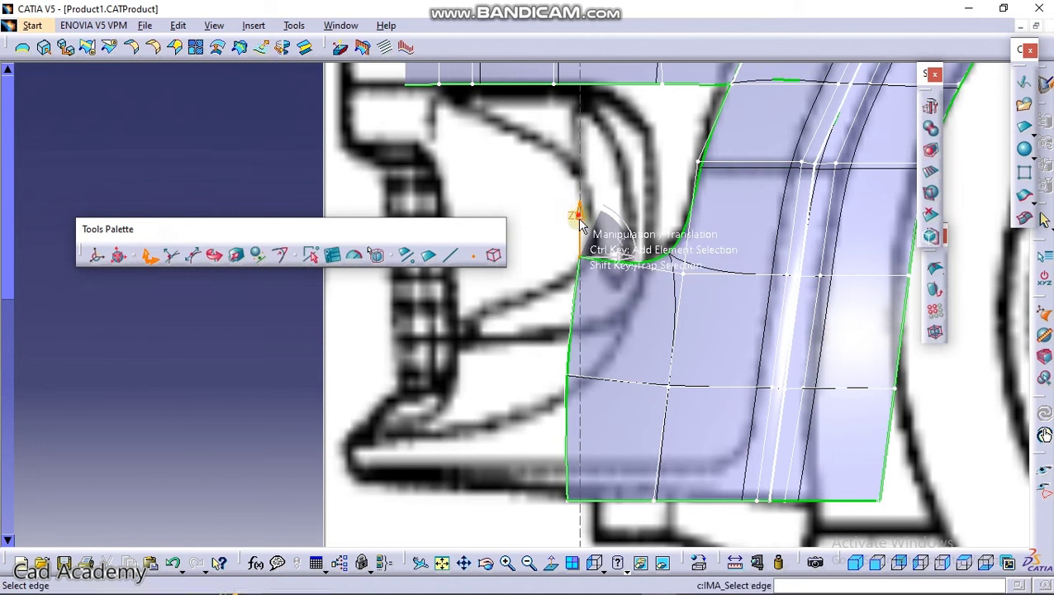
{"action": "left_click_drag", "start_coordinate": [581, 225], "coordinate": [596, 284]}
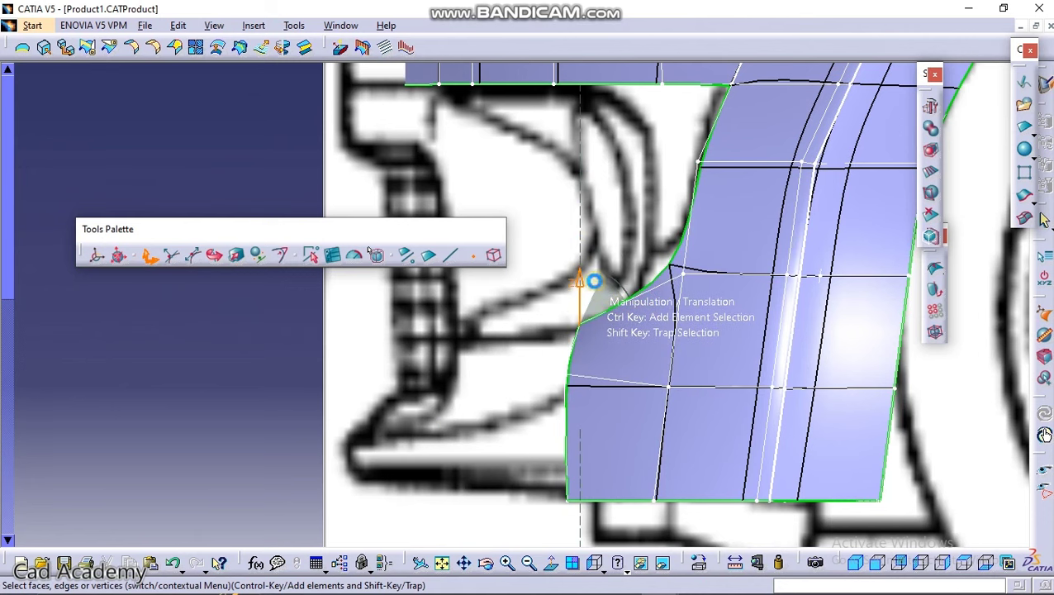
{"action": "key", "text": "ctrl+z"}
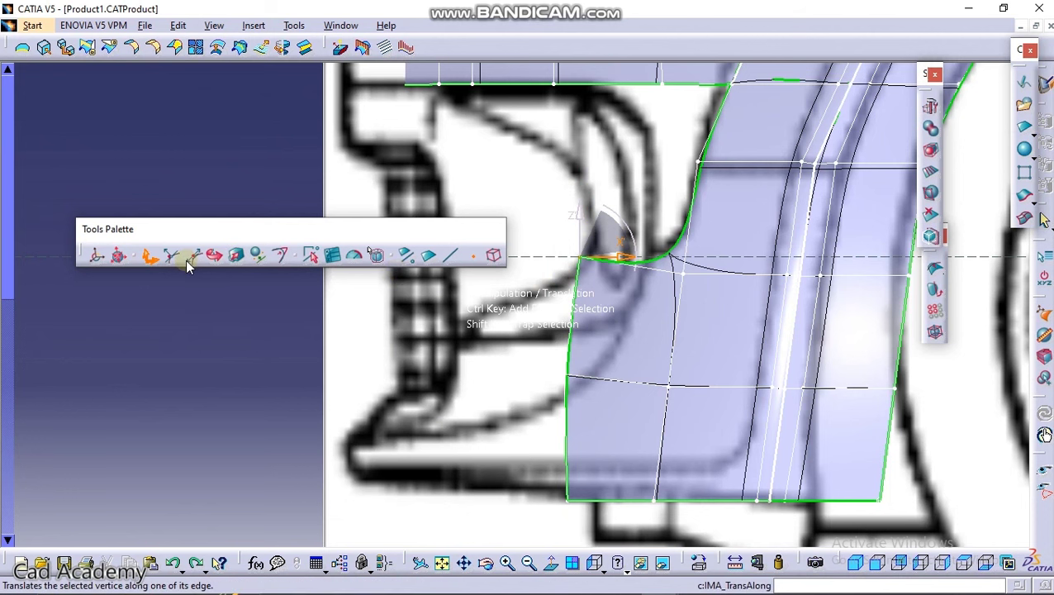
Step: Slide the strip's upper corner vertex, the inner edge's middle vertex and the neighbouring interior vertex down along the mesh lines to reshape the opening curve
{"action": "left_click", "coordinate": [189, 260]}
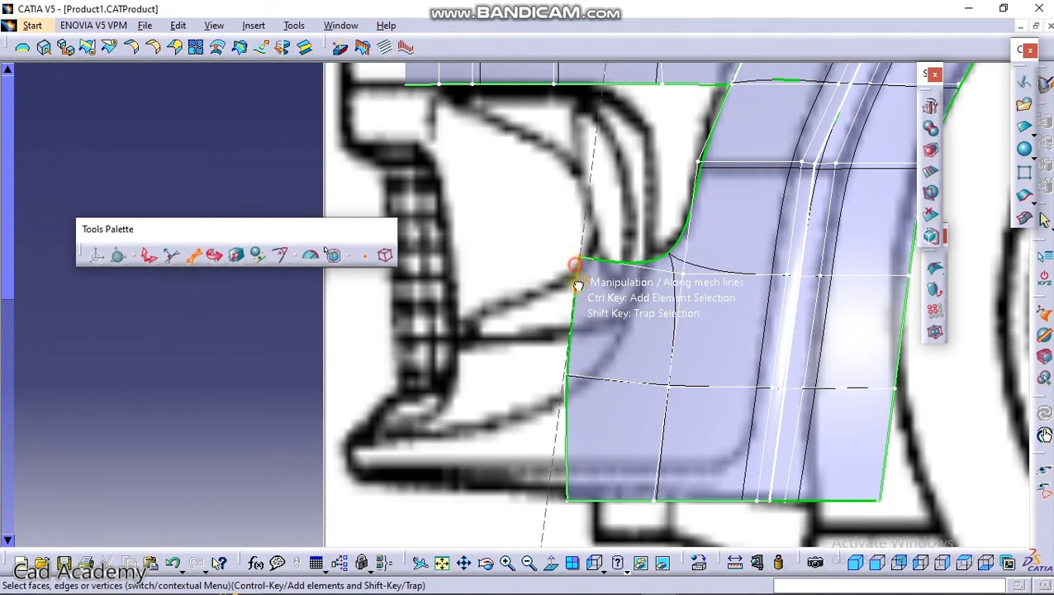
{"action": "left_click_drag", "start_coordinate": [578, 285], "coordinate": [605, 325]}
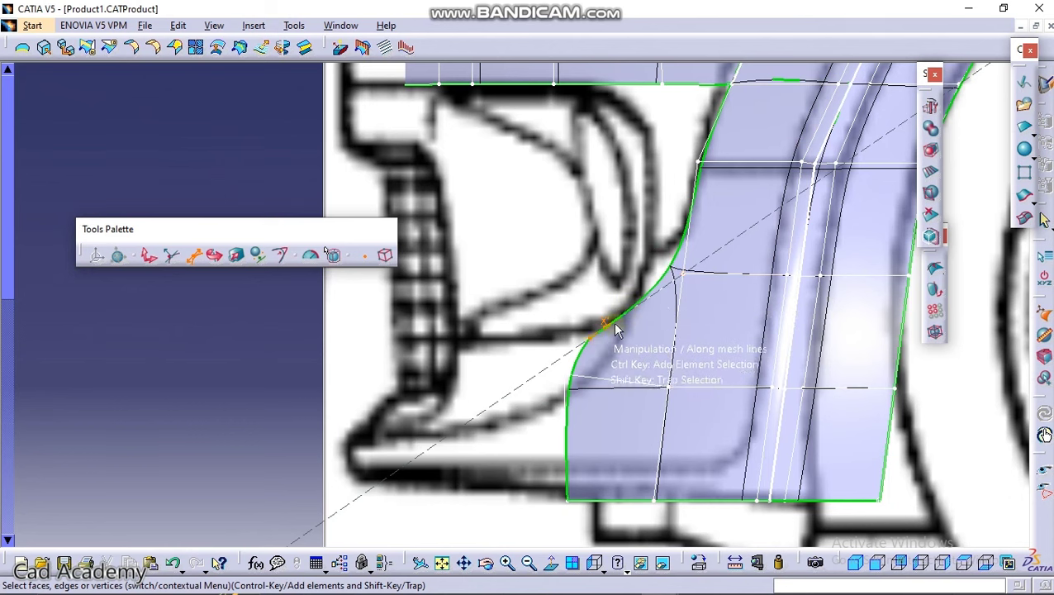
{"action": "left_click_drag", "start_coordinate": [615, 329], "coordinate": [574, 465]}
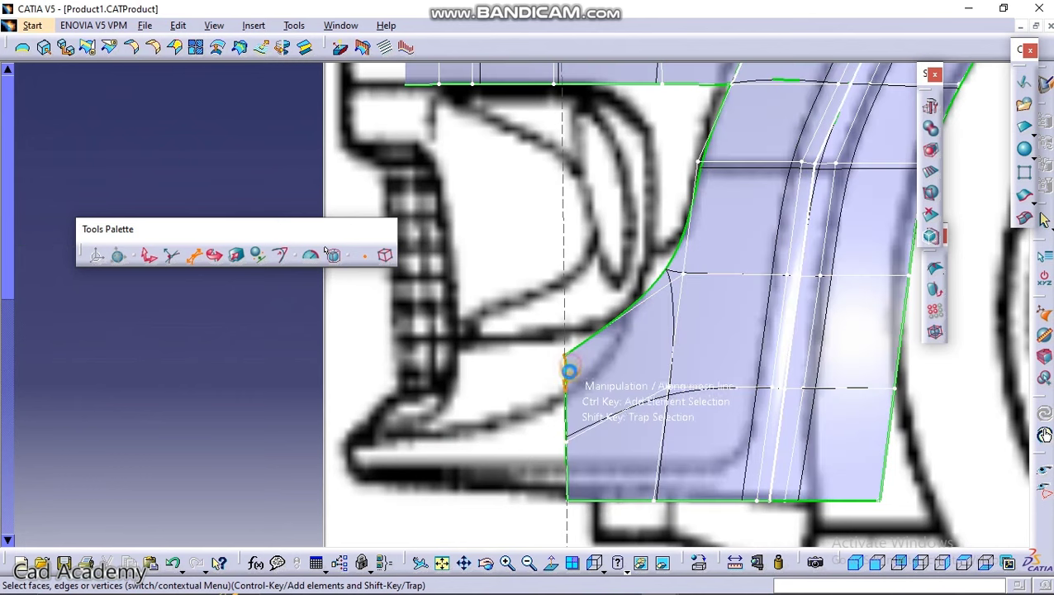
{"action": "left_click_drag", "start_coordinate": [566, 384], "coordinate": [567, 425]}
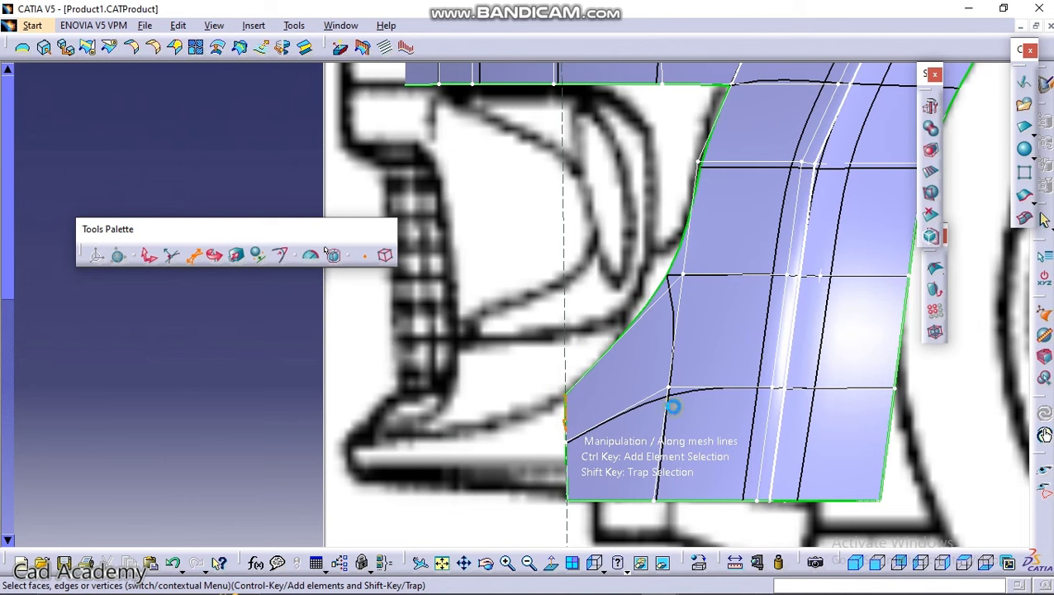
{"action": "left_click_drag", "start_coordinate": [670, 388], "coordinate": [663, 439]}
{"action": "left_click", "coordinate": [564, 440]}
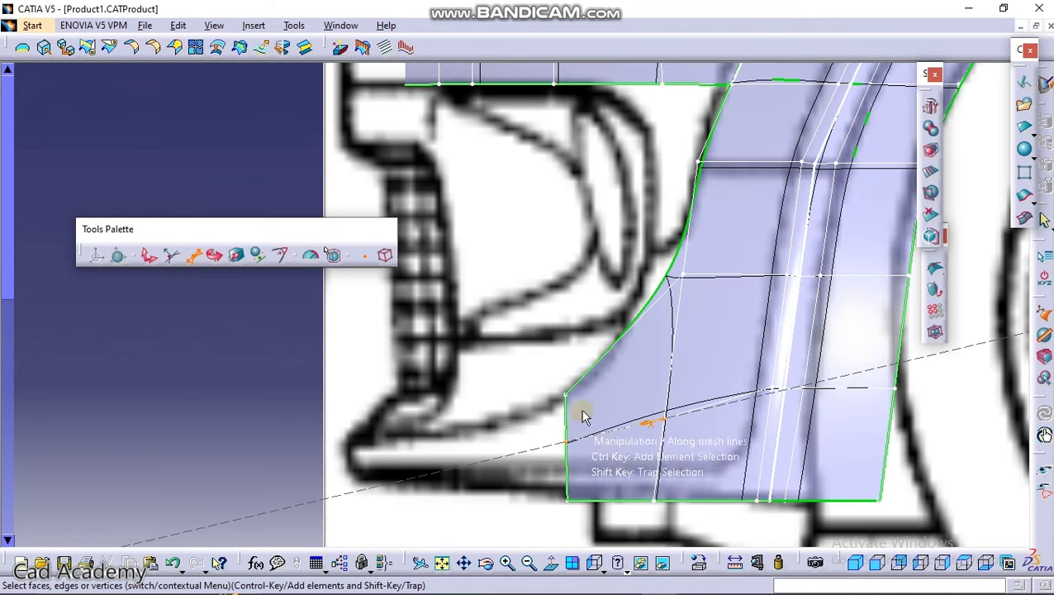
{"action": "middle_click_drag", "start_coordinate": [644, 371], "coordinate": [607, 376]}
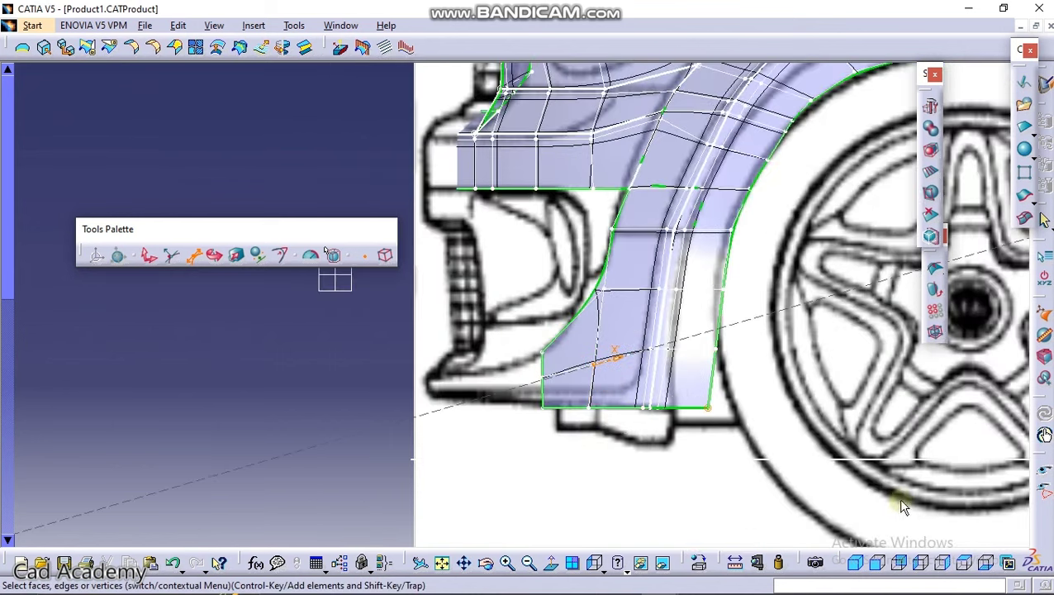
Step: In the back view, slide the opening-edge vertex inward and nudge the strip's upper corner vertex along the mesh lines to match the blueprint curve
{"action": "left_click", "coordinate": [899, 565]}
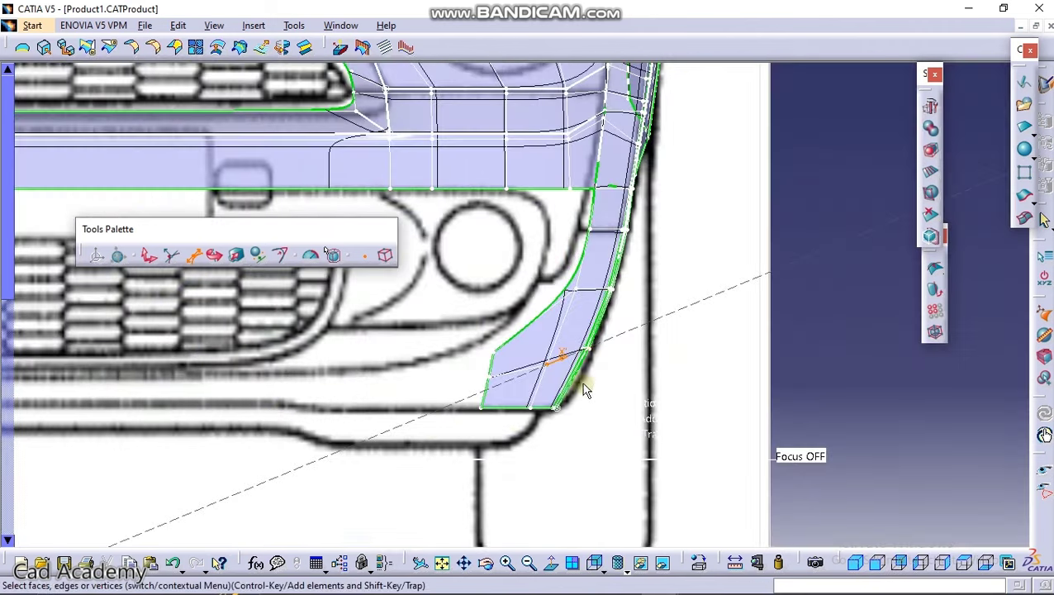
{"action": "middle_click_drag", "start_coordinate": [590, 387], "coordinate": [648, 361]}
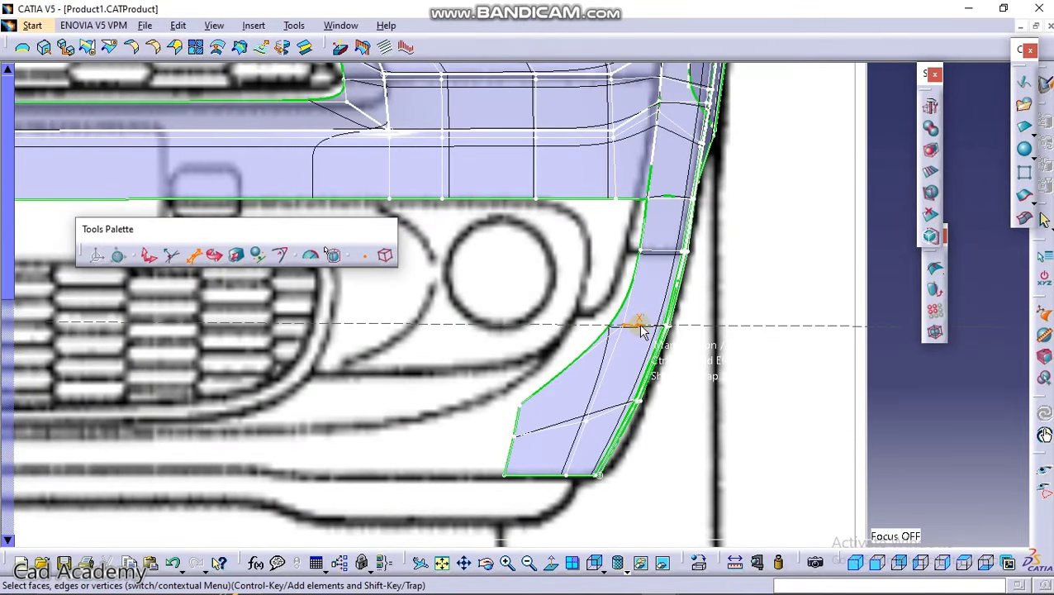
{"action": "left_click_drag", "start_coordinate": [634, 325], "coordinate": [626, 325]}
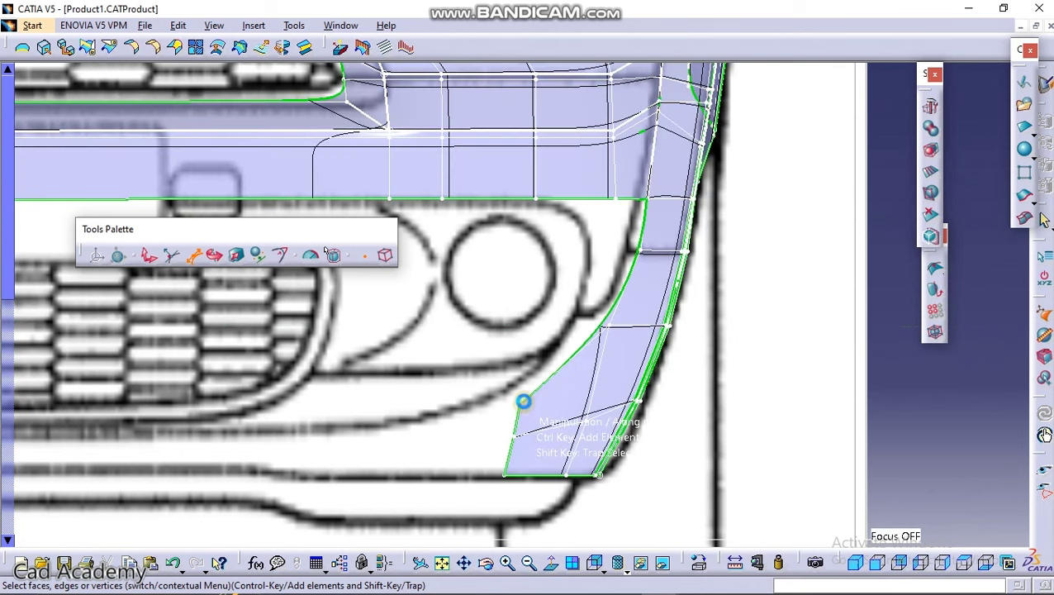
{"action": "left_click_drag", "start_coordinate": [531, 397], "coordinate": [529, 398]}
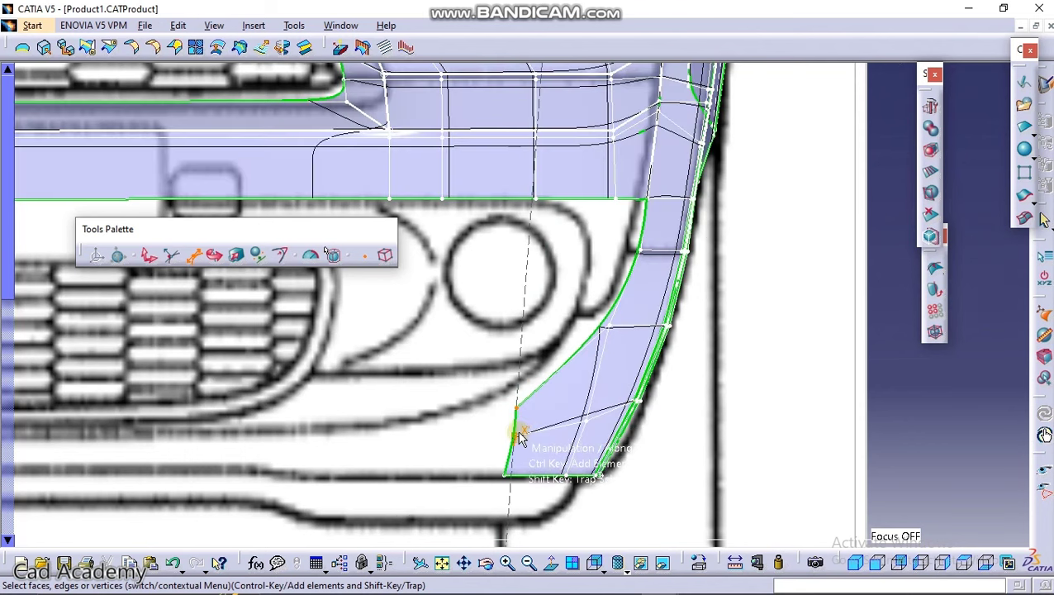
{"action": "middle_click_drag", "start_coordinate": [506, 443], "coordinate": [550, 477]}
{"action": "middle_click_drag", "start_coordinate": [594, 325], "coordinate": [767, 168]}
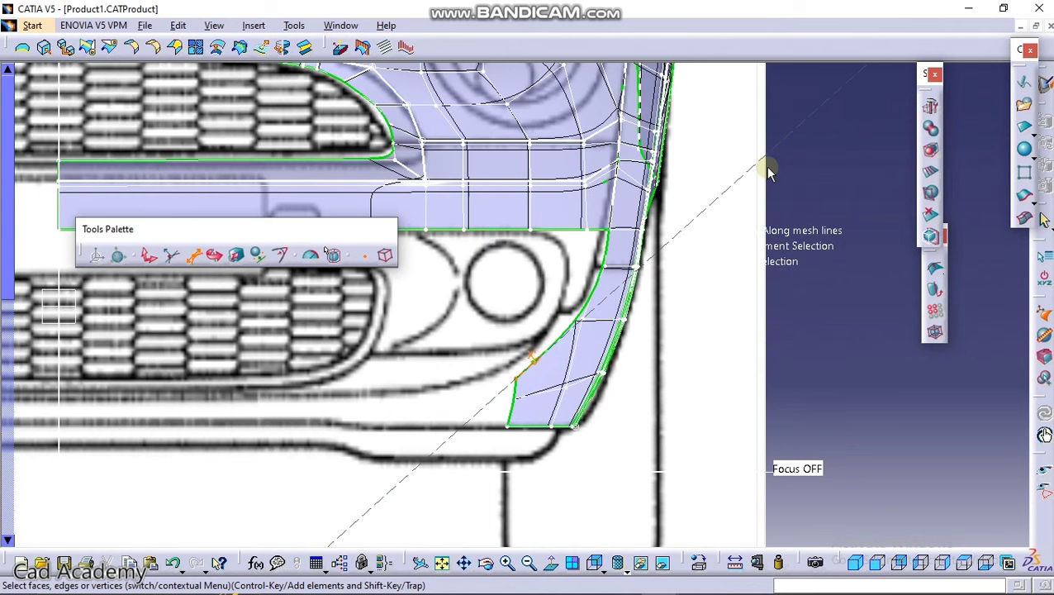
Step: Extrude the two inner end edges of the leg's strip a short distance toward the car's centre
{"action": "left_click", "coordinate": [930, 150]}
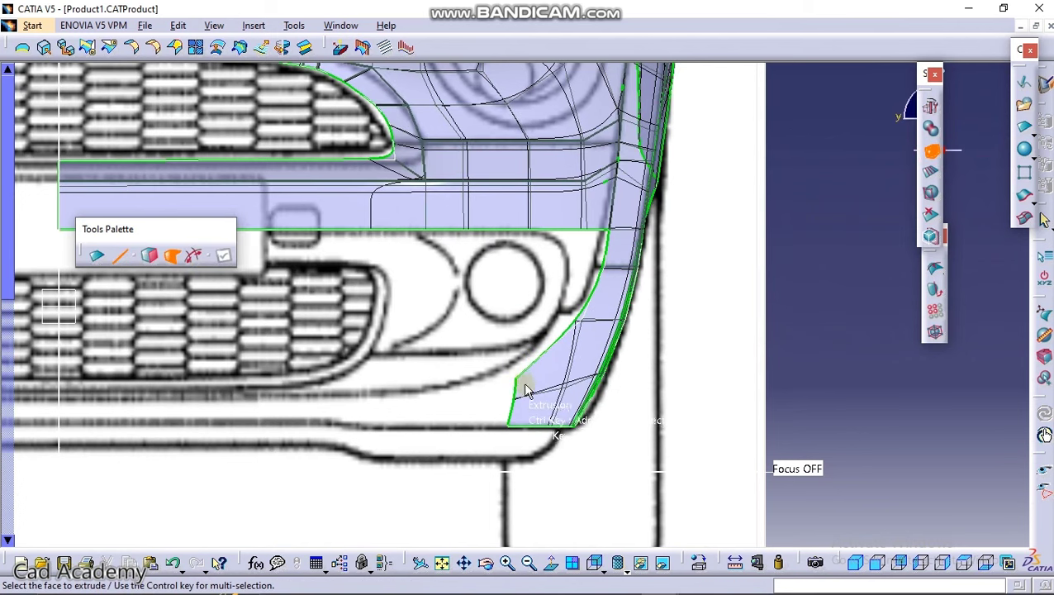
{"action": "middle_click_drag", "start_coordinate": [524, 385], "coordinate": [712, 240]}
{"action": "middle_click_drag", "start_coordinate": [799, 405], "coordinate": [593, 255]}
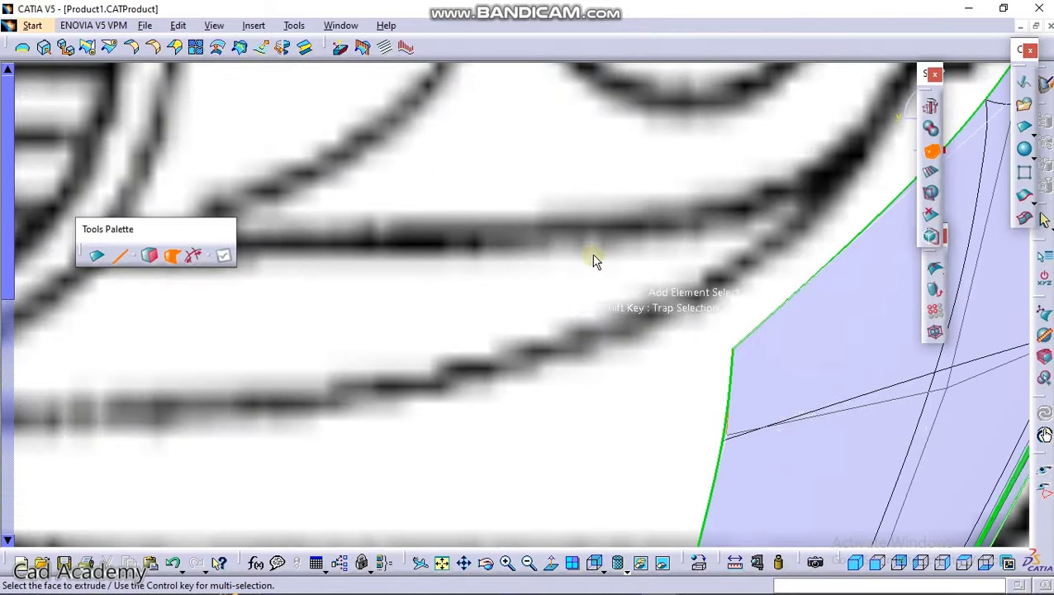
{"action": "left_click", "coordinate": [744, 403]}
{"action": "left_click", "coordinate": [709, 479]}
{"action": "middle_click_drag", "start_coordinate": [706, 422], "coordinate": [715, 510]}
{"action": "middle_click_drag", "start_coordinate": [579, 438], "coordinate": [759, 501]}
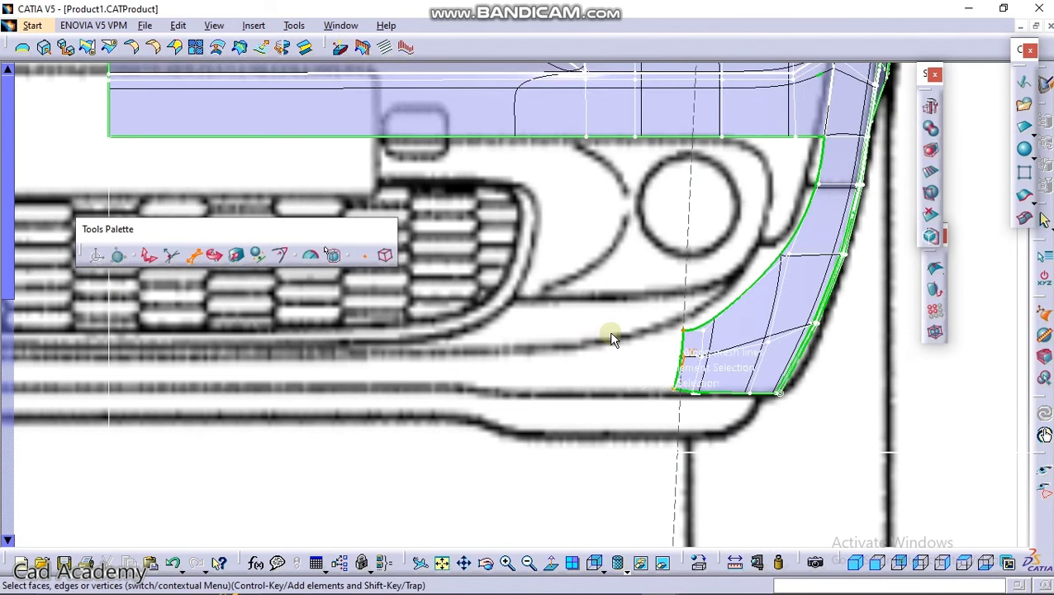
Step: Translate the extruded end edges along the Y axis to the car's centre plane
{"action": "left_click", "coordinate": [153, 260]}
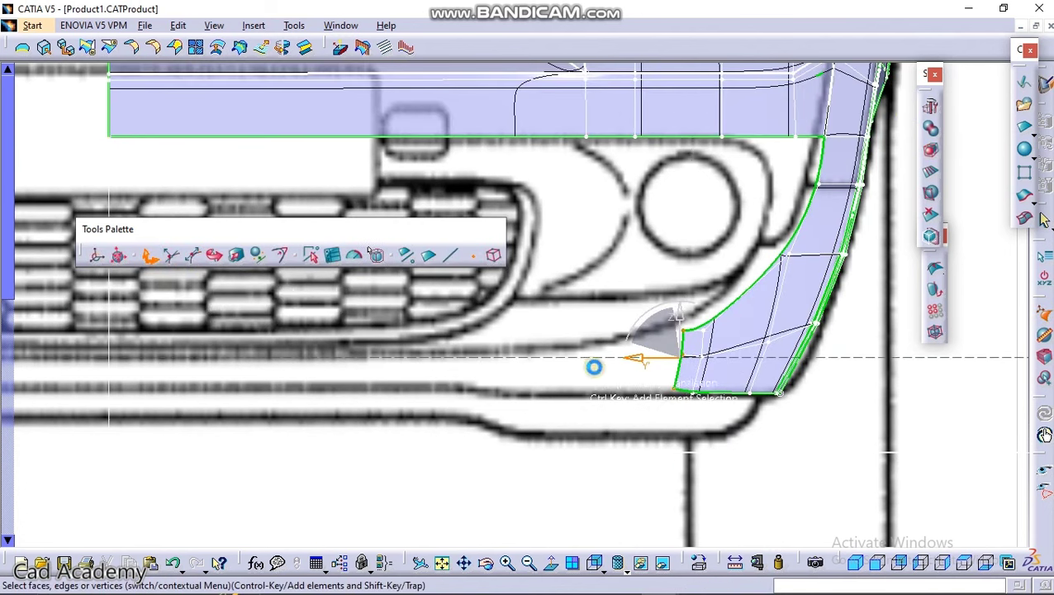
{"action": "middle_click_drag", "start_coordinate": [566, 354], "coordinate": [571, 442]}
{"action": "left_click_drag", "start_coordinate": [582, 337], "coordinate": [211, 339]}
{"action": "middle_click_drag", "start_coordinate": [325, 385], "coordinate": [452, 346]}
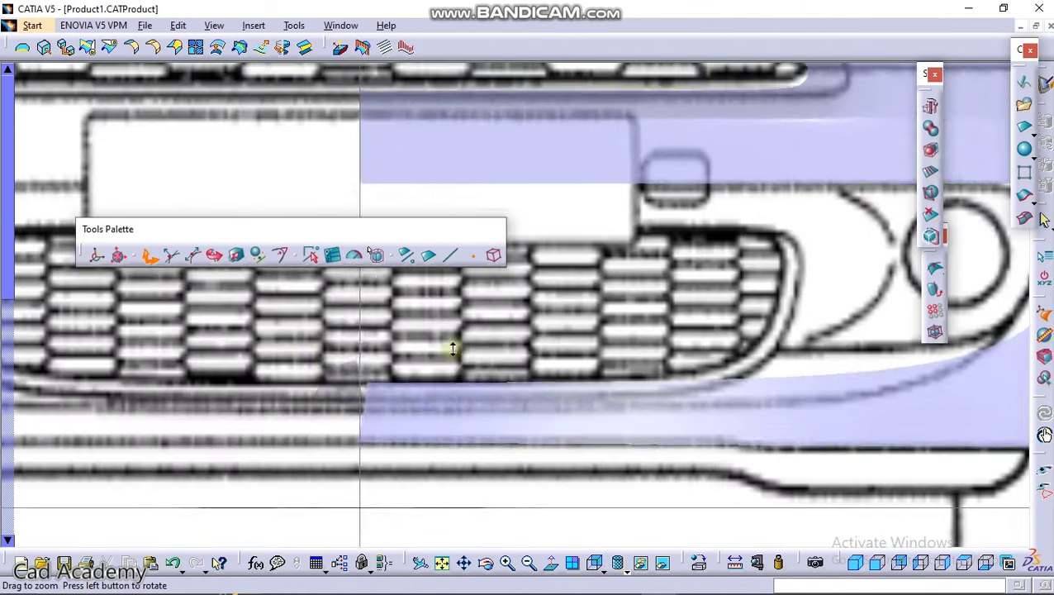
Step: Align the end vertices of the lower strip on the car's centre plane using orthogonal projection
{"action": "left_click", "coordinate": [258, 258]}
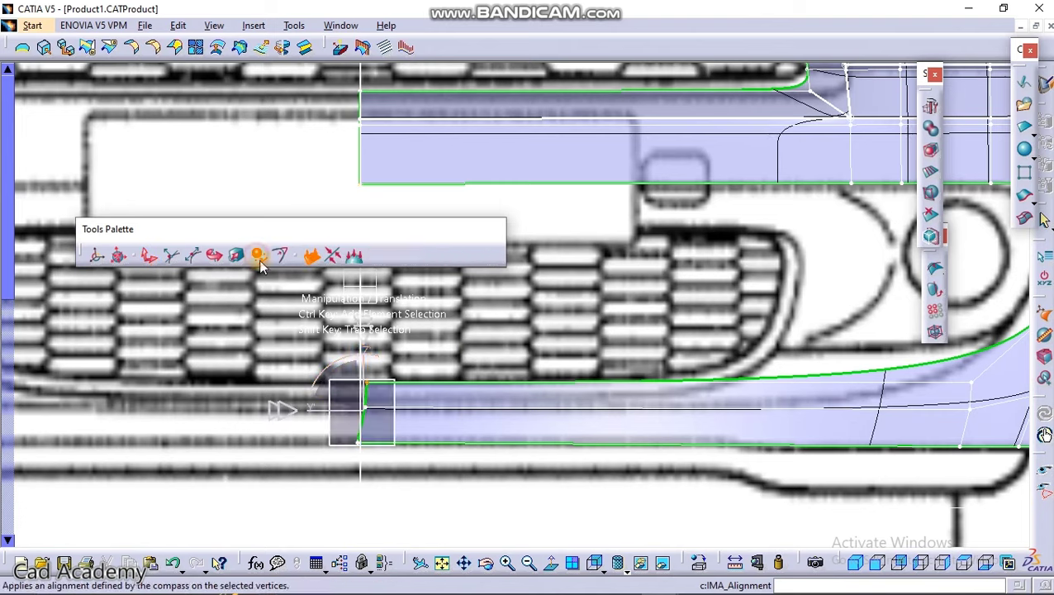
{"action": "left_click", "coordinate": [433, 257]}
{"action": "middle_click_drag", "start_coordinate": [539, 329], "coordinate": [457, 404]}
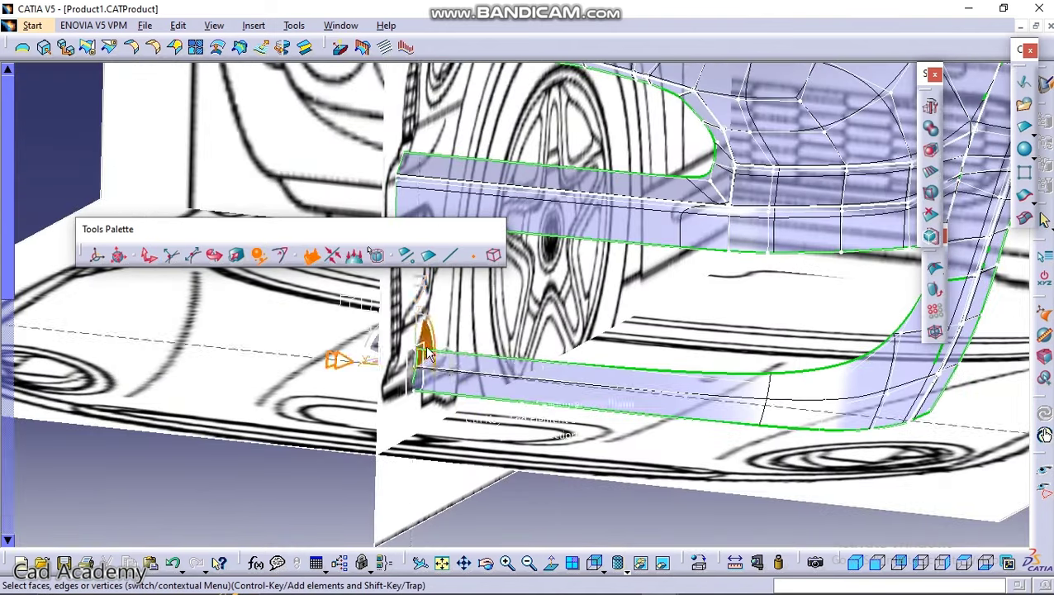
{"action": "left_click", "coordinate": [357, 257]}
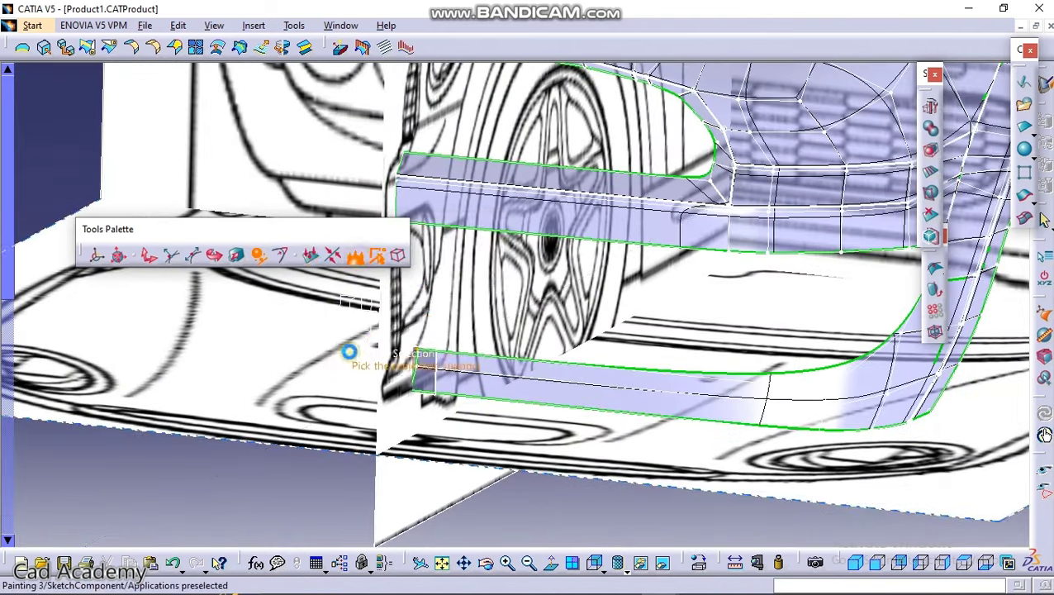
{"action": "left_click", "coordinate": [351, 303]}
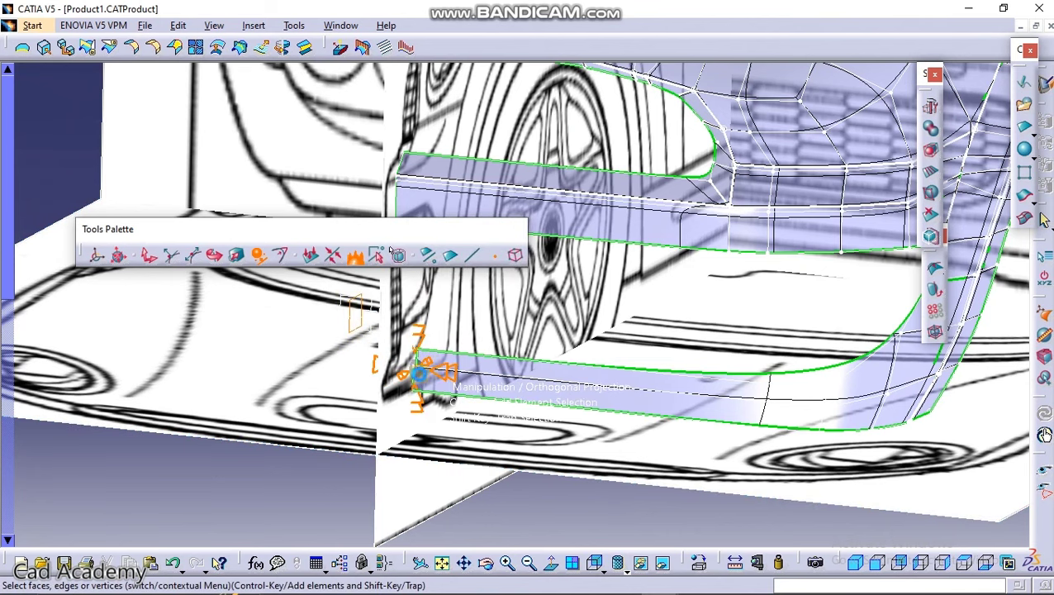
{"action": "mouse_move", "coordinate": [550, 363]}
{"action": "middle_mouse_down"}
{"action": "mouse_move", "coordinate": [564, 386]}
{"action": "mouse_move", "coordinate": [570, 354]}
{"action": "mouse_move", "coordinate": [587, 427]}
{"action": "mouse_move", "coordinate": [639, 346]}
{"action": "mouse_move", "coordinate": [694, 381]}
{"action": "mouse_move", "coordinate": [694, 349]}
{"action": "mouse_move", "coordinate": [666, 362]}
{"action": "mouse_move", "coordinate": [674, 400]}
{"action": "mouse_move", "coordinate": [536, 436]}
{"action": "mouse_move", "coordinate": [626, 414]}
{"action": "mouse_move", "coordinate": [629, 385]}
{"action": "mouse_move", "coordinate": [603, 405]}
{"action": "middle_mouse_up"}
{"action": "key", "text": "Escape"}
{"action": "double_click", "coordinate": [624, 396]}
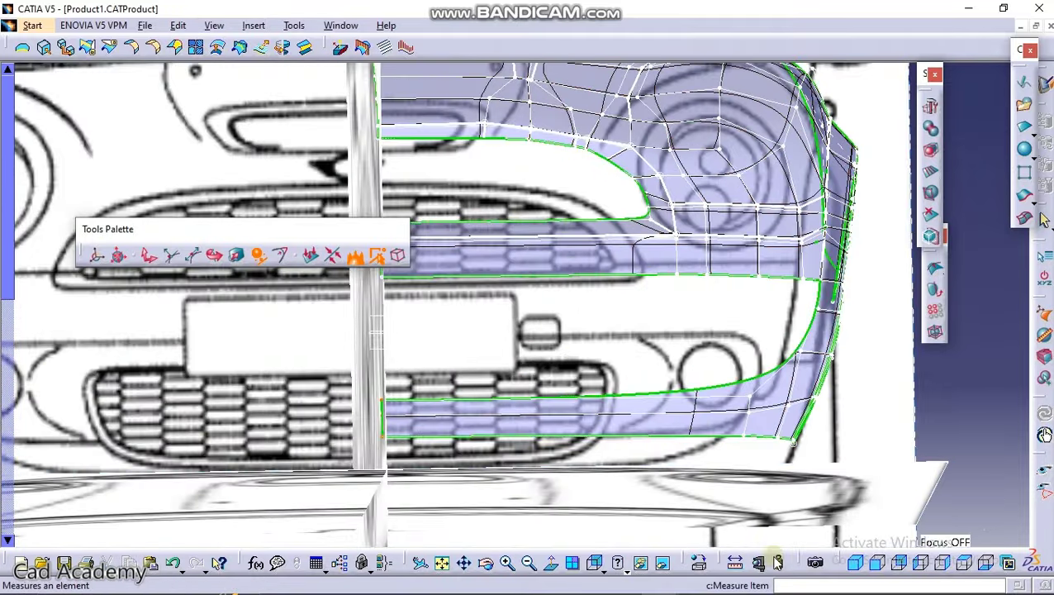
Step: Cut the long lower strip's faces crosswise with two evenly spaced section lines and start modifying the new vertices
{"action": "left_click", "coordinate": [898, 559]}
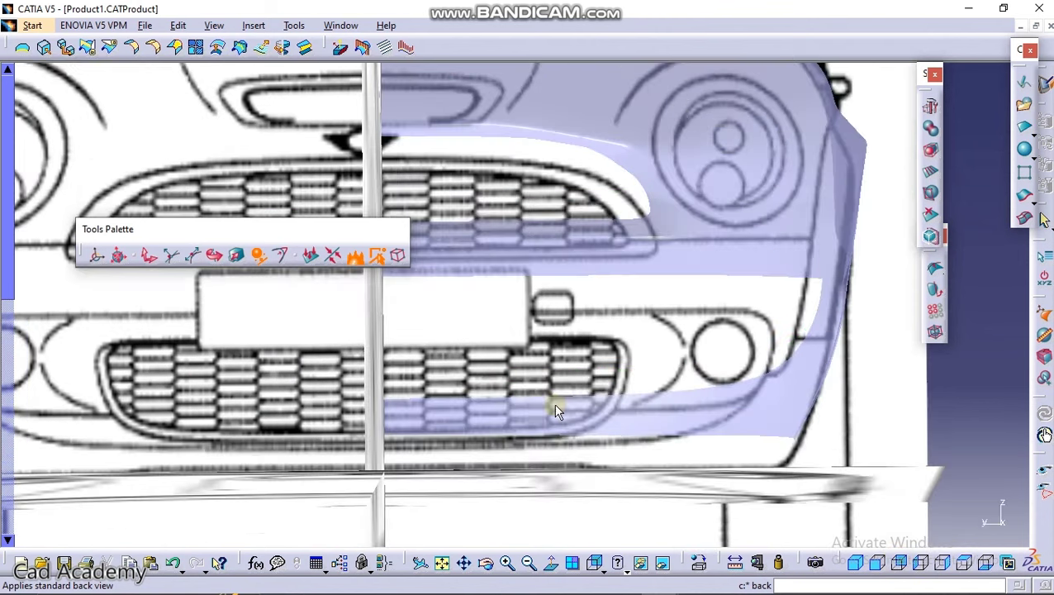
{"action": "middle_click_drag", "start_coordinate": [588, 415], "coordinate": [574, 340]}
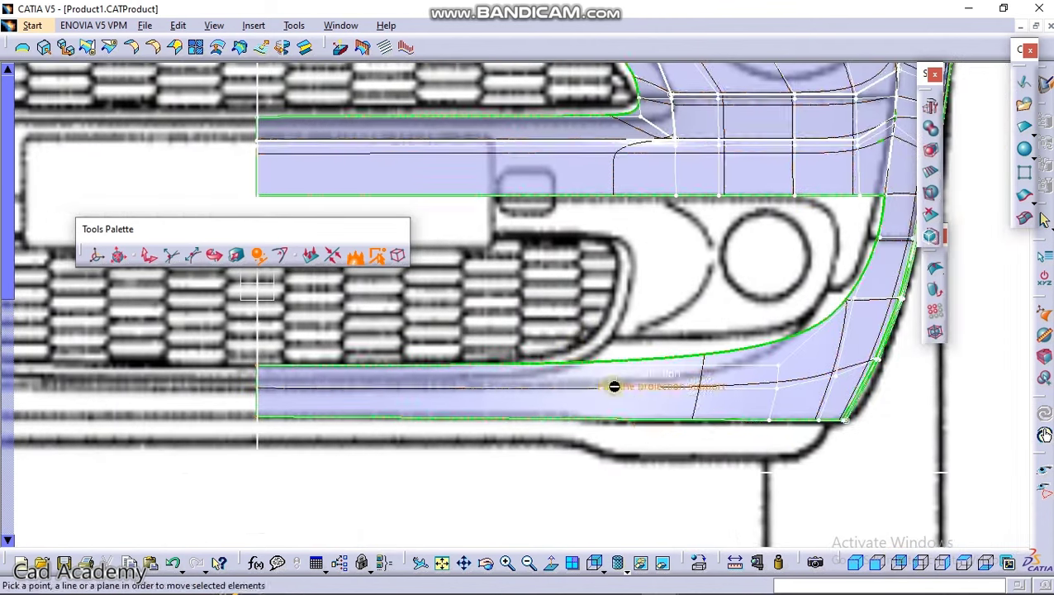
{"action": "left_click", "coordinate": [217, 258]}
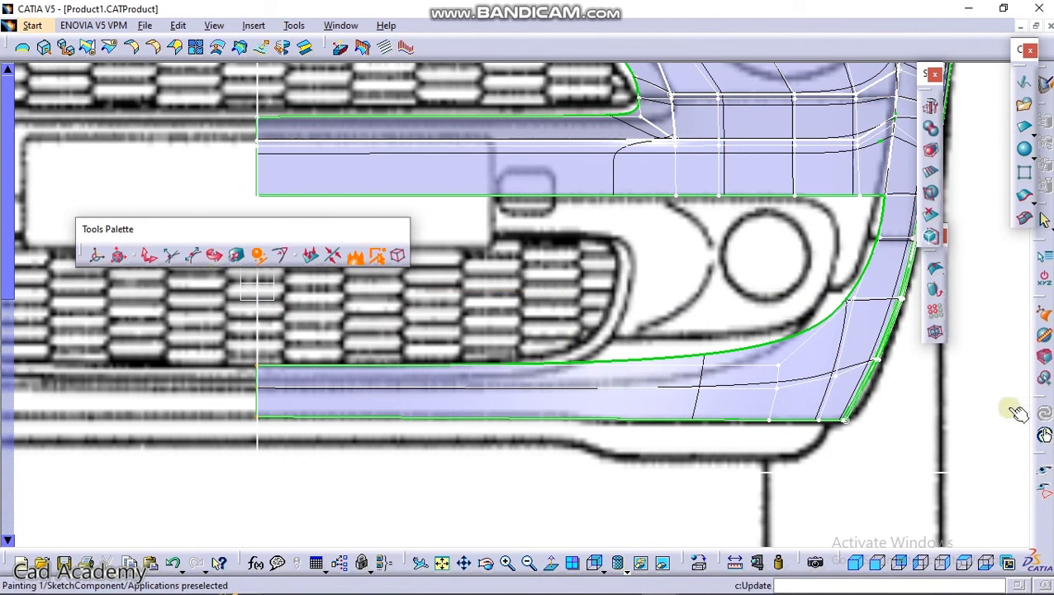
{"action": "left_click", "coordinate": [930, 172]}
{"action": "left_click", "coordinate": [688, 364]}
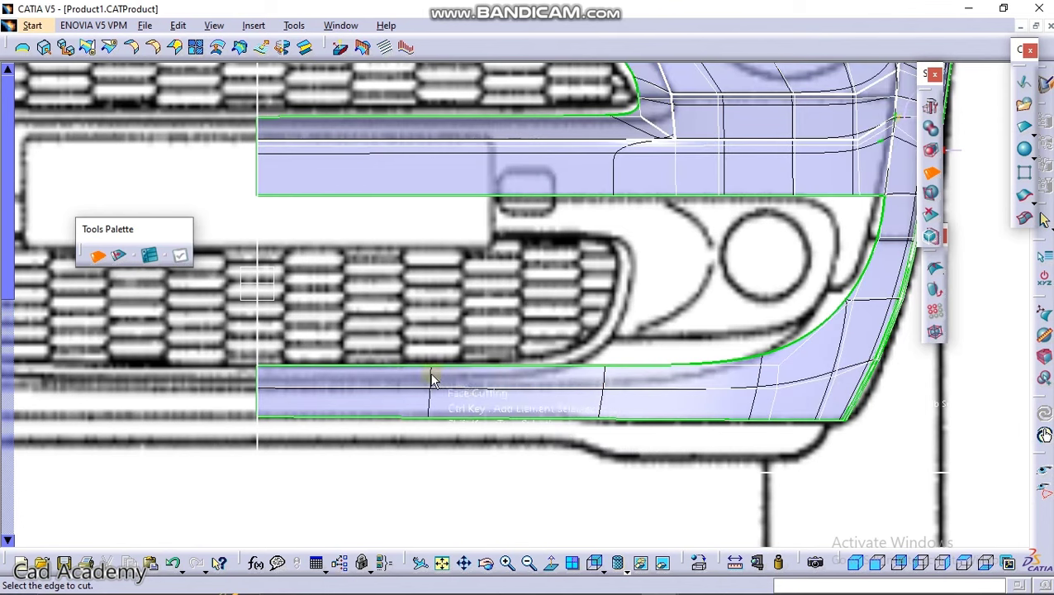
{"action": "left_click", "coordinate": [1044, 318]}
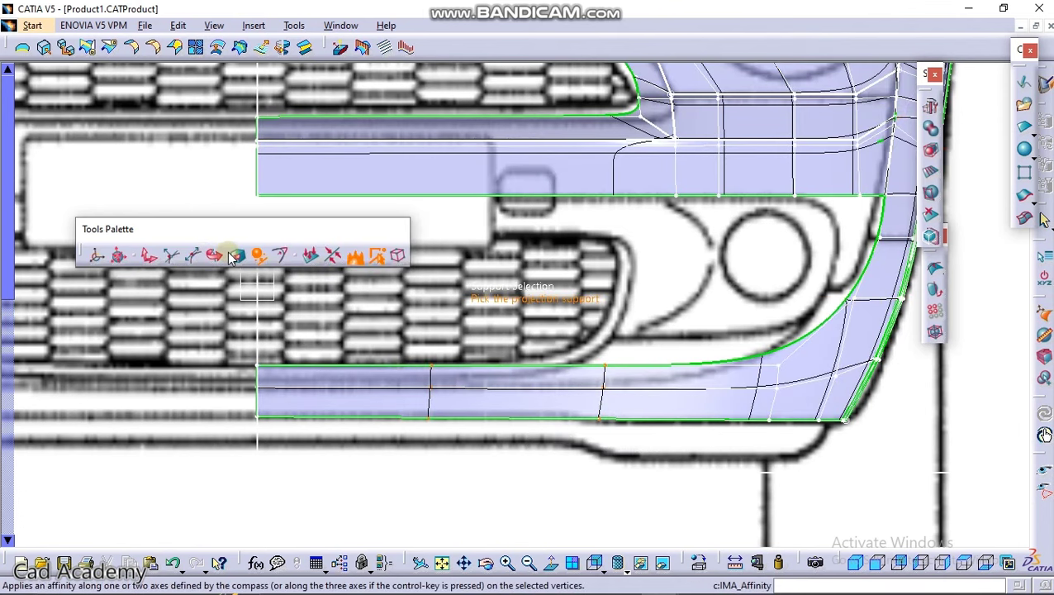
Step: Try to scale the lower strip's new section vertices with Affinity, undo the change and close the surface modification
{"action": "left_click", "coordinate": [232, 257]}
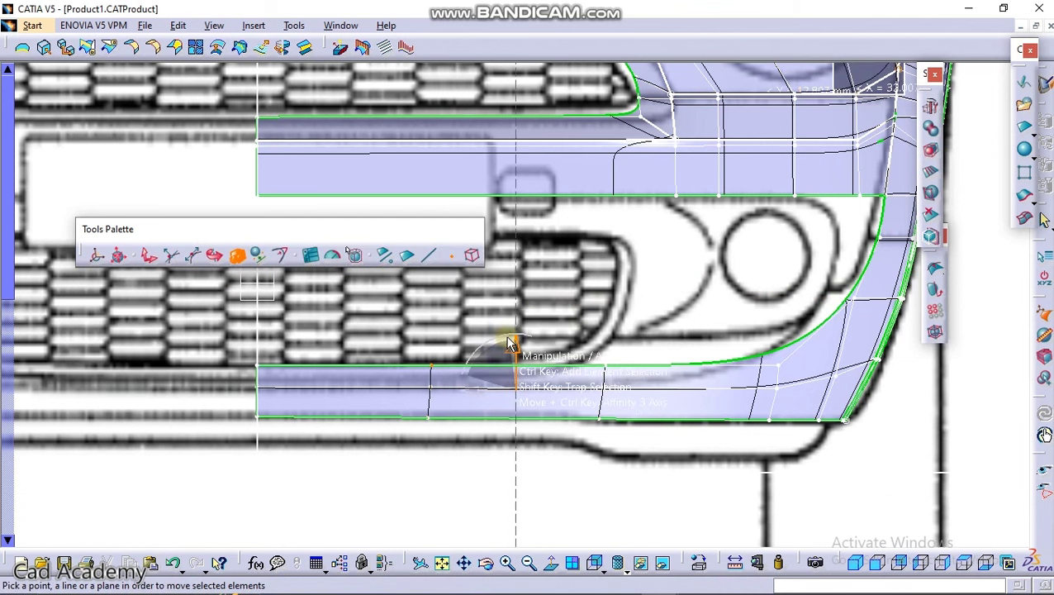
{"action": "left_click_drag", "start_coordinate": [515, 351], "coordinate": [513, 352]}
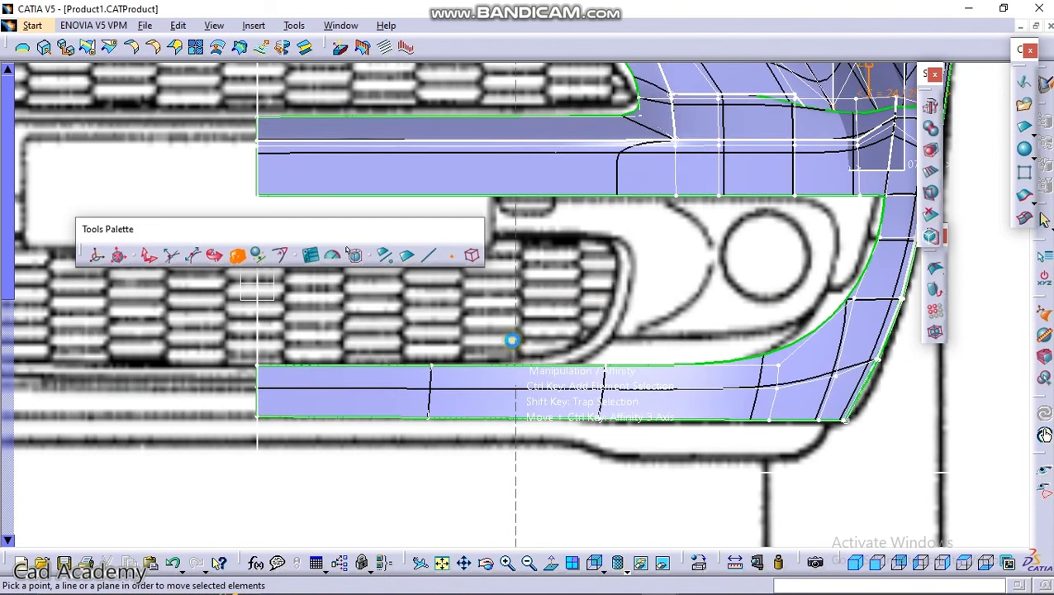
{"action": "key", "text": "ctrl+z"}
{"action": "middle_click_drag", "start_coordinate": [656, 274], "coordinate": [661, 325]}
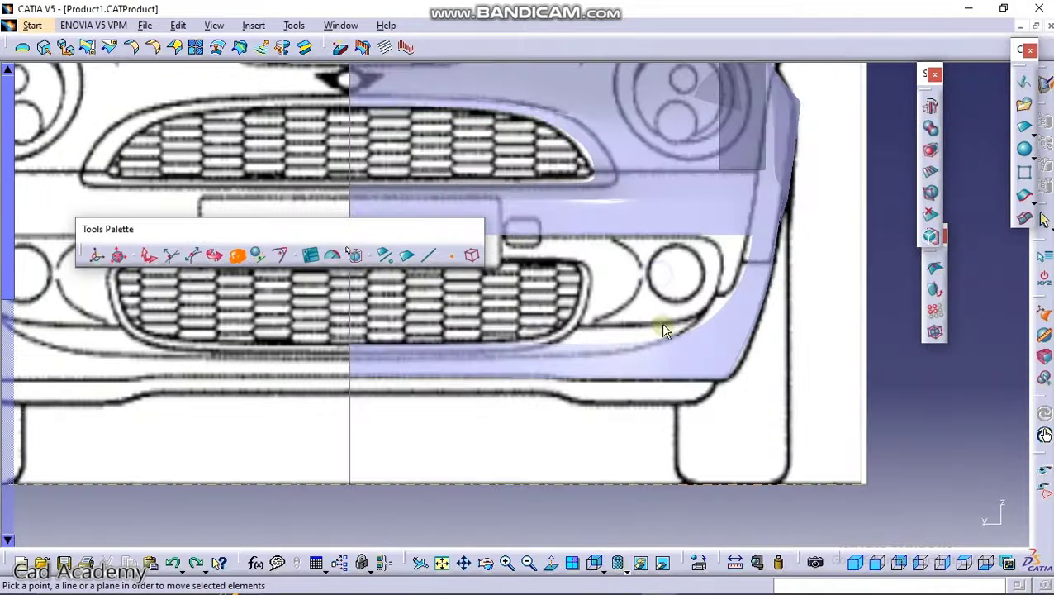
{"action": "middle_click_drag", "start_coordinate": [738, 180], "coordinate": [715, 287]}
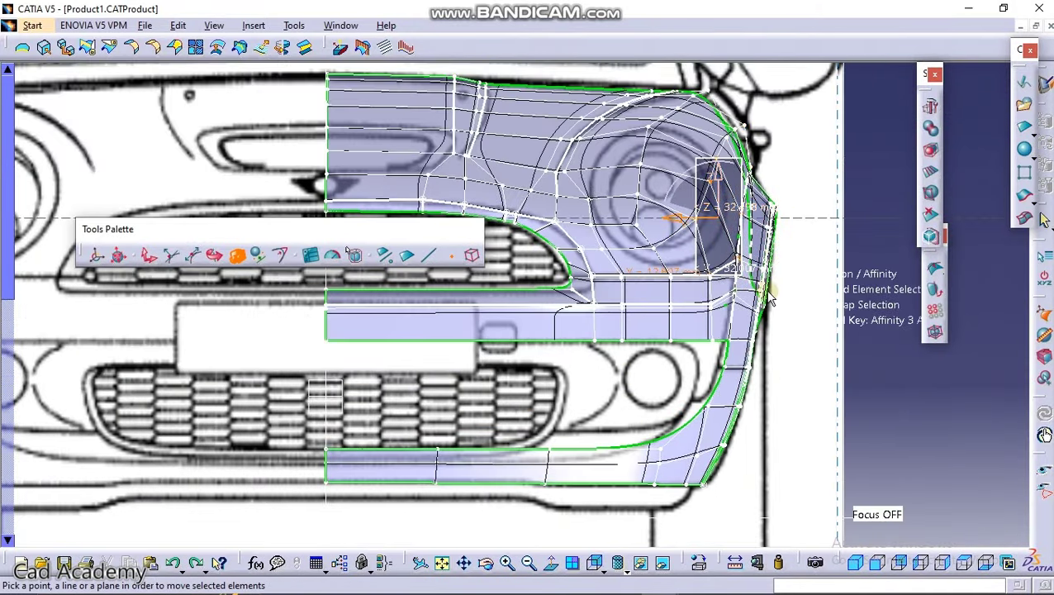
{"action": "middle_click_drag", "start_coordinate": [490, 469], "coordinate": [548, 389]}
{"action": "key", "text": "Escape"}
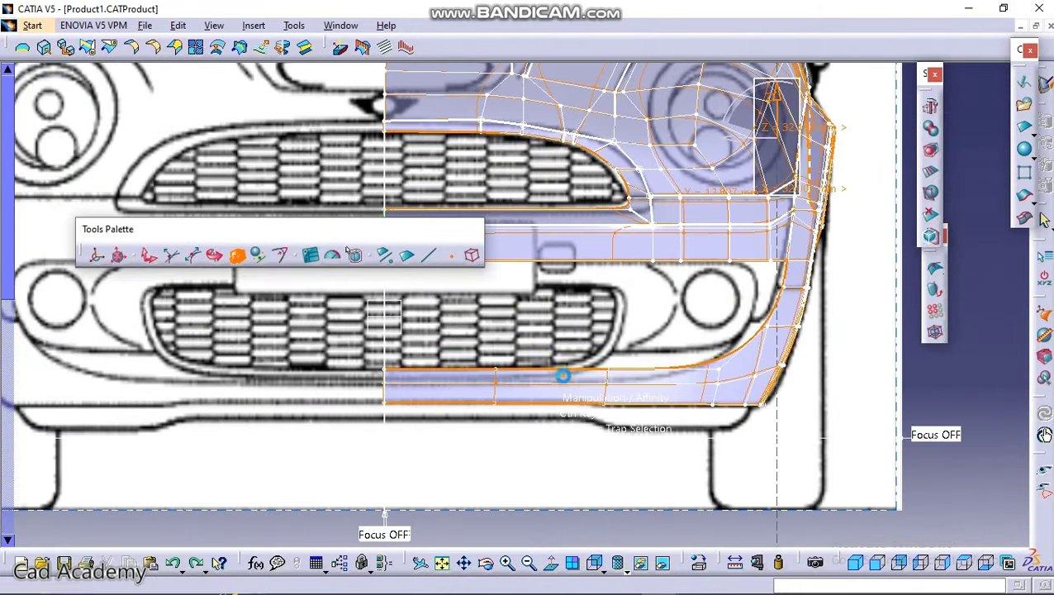
{"action": "left_click", "coordinate": [999, 402]}
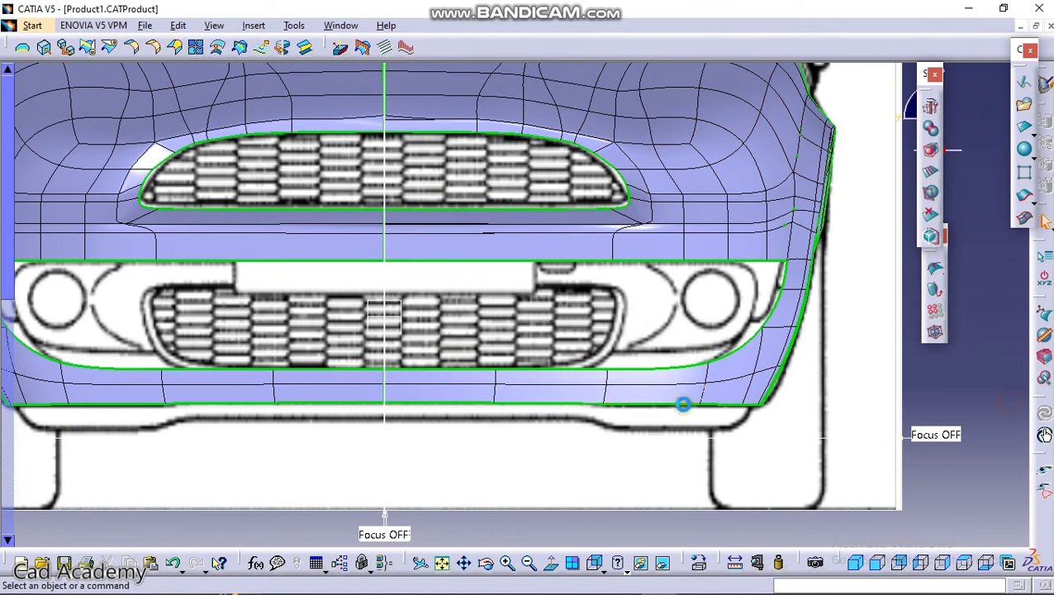
Step: Try to scale the vertices of the lower strip's two section lines along Z with Affinity, and undo it
{"action": "double_click", "coordinate": [635, 397]}
{"action": "middle_click_drag", "start_coordinate": [611, 406], "coordinate": [616, 356]}
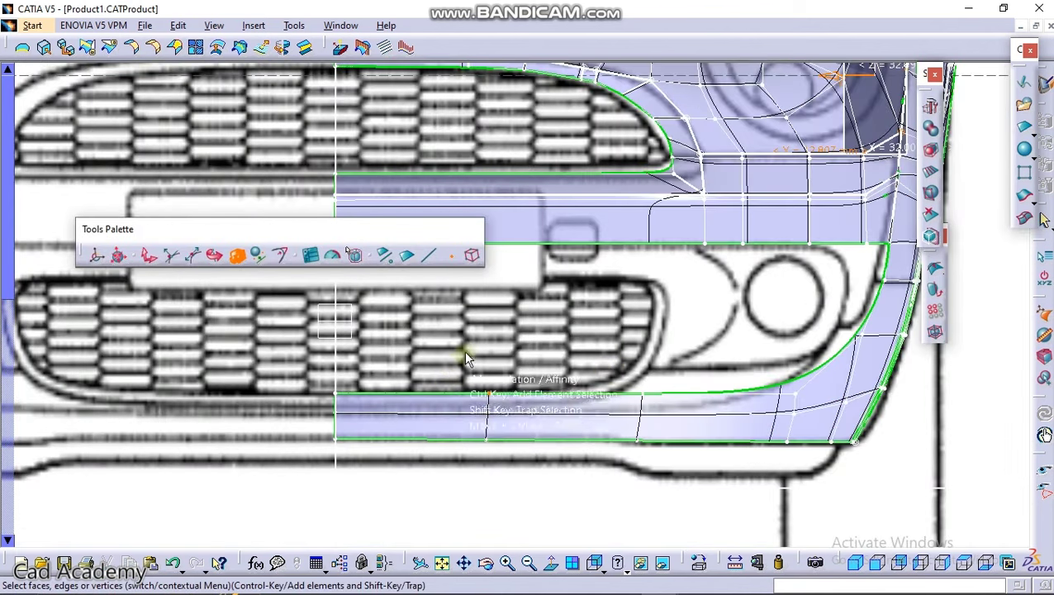
{"action": "left_click_drag", "start_coordinate": [467, 347], "coordinate": [502, 450], "text": "shift"}
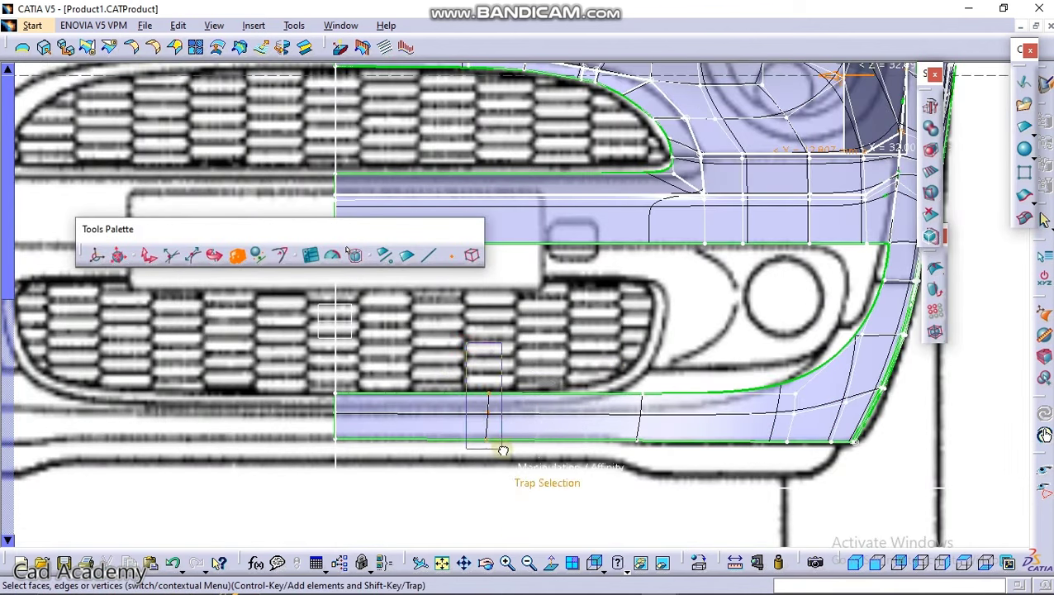
{"action": "left_click_drag", "start_coordinate": [631, 404], "coordinate": [645, 456], "text": "shift"}
{"action": "left_click_drag", "start_coordinate": [435, 355], "coordinate": [659, 480], "text": "shift"}
{"action": "mouse_move", "coordinate": [565, 383]}
{"action": "left_mouse_down"}
{"action": "mouse_move", "coordinate": [570, 400]}
{"action": "mouse_move", "coordinate": [558, 391]}
{"action": "left_mouse_up"}
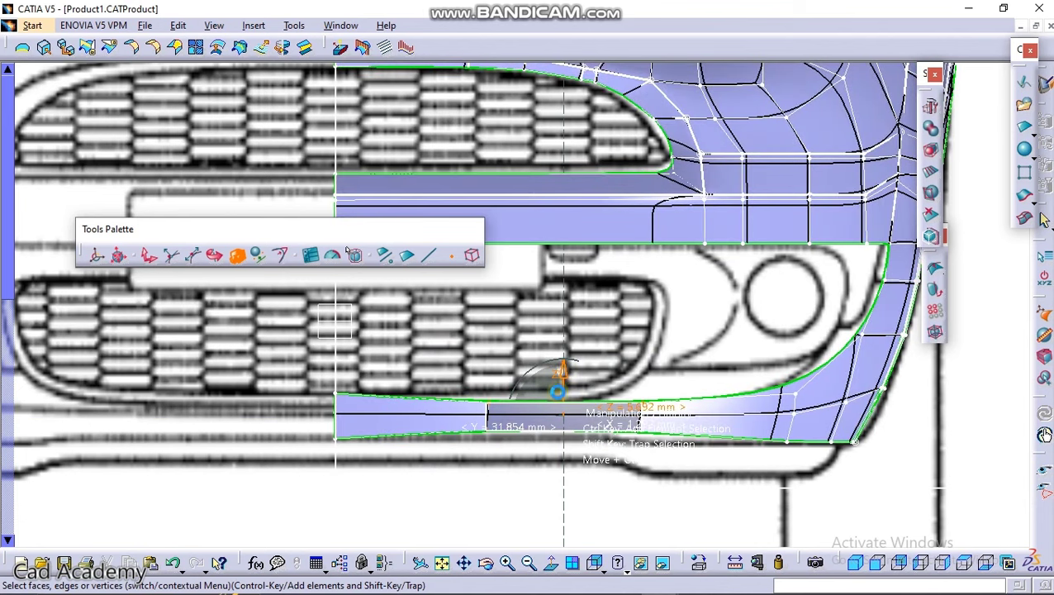
{"action": "key", "text": "ctrl+z"}
Step: Compress the lower strip vertically from the centre plane to the outer section line, and translate it down to match the blueprint
{"action": "left_click_drag", "start_coordinate": [469, 388], "coordinate": [521, 446]}
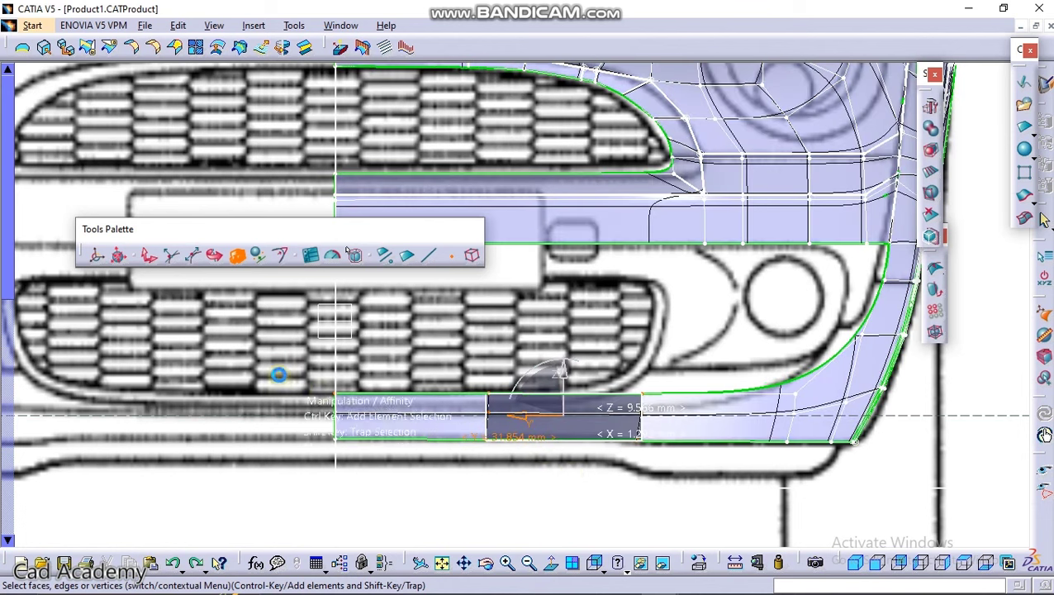
{"action": "left_click_drag", "start_coordinate": [291, 342], "coordinate": [702, 461], "text": "shift"}
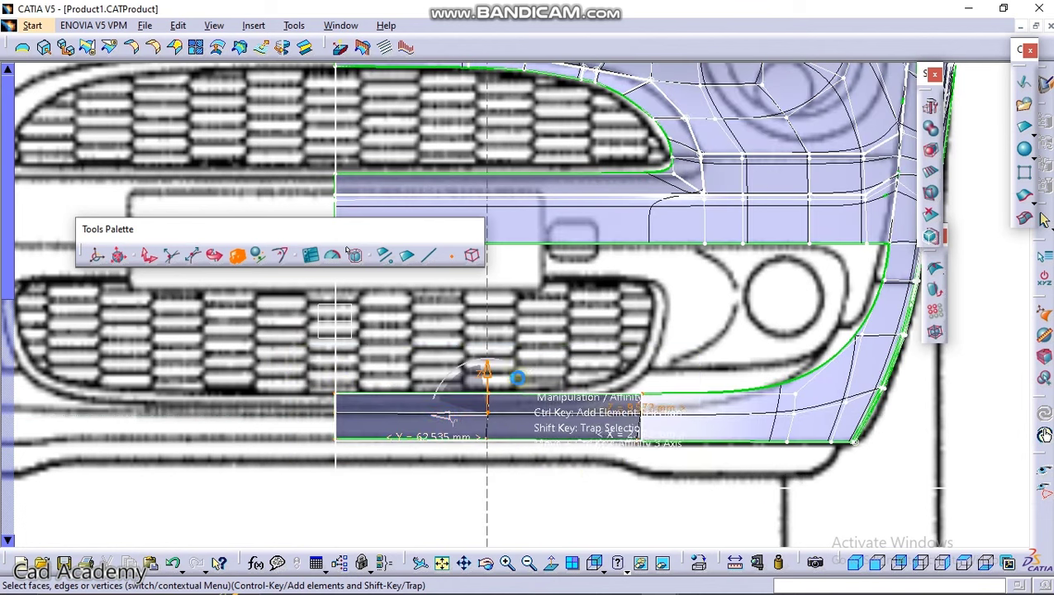
{"action": "mouse_move", "coordinate": [486, 373]}
{"action": "left_mouse_down"}
{"action": "mouse_move", "coordinate": [490, 396]}
{"action": "mouse_move", "coordinate": [492, 366]}
{"action": "mouse_move", "coordinate": [491, 378]}
{"action": "left_mouse_up"}
{"action": "left_click", "coordinate": [146, 255]}
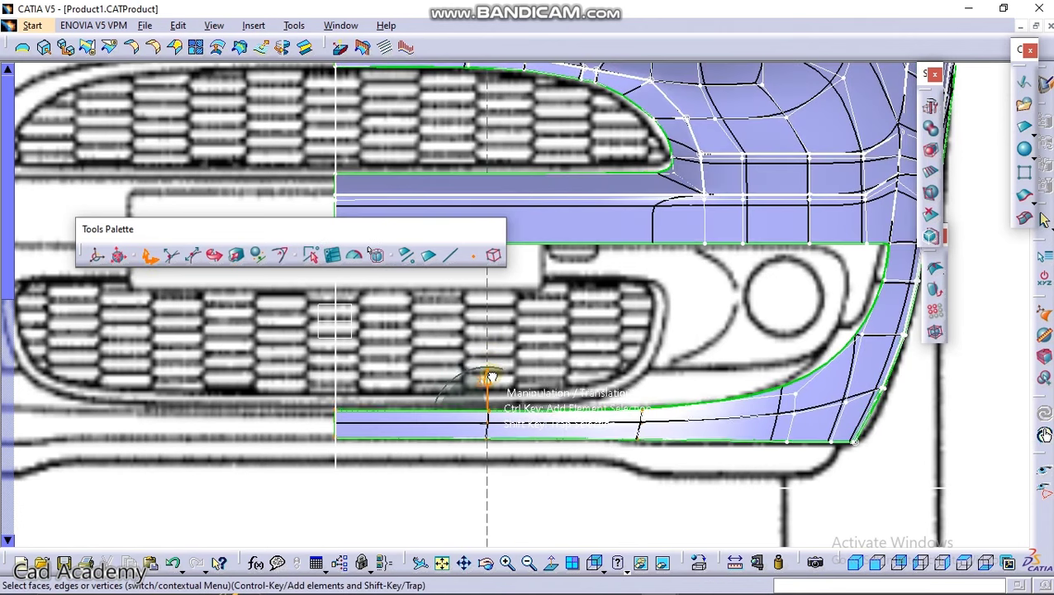
{"action": "left_click", "coordinate": [726, 272]}
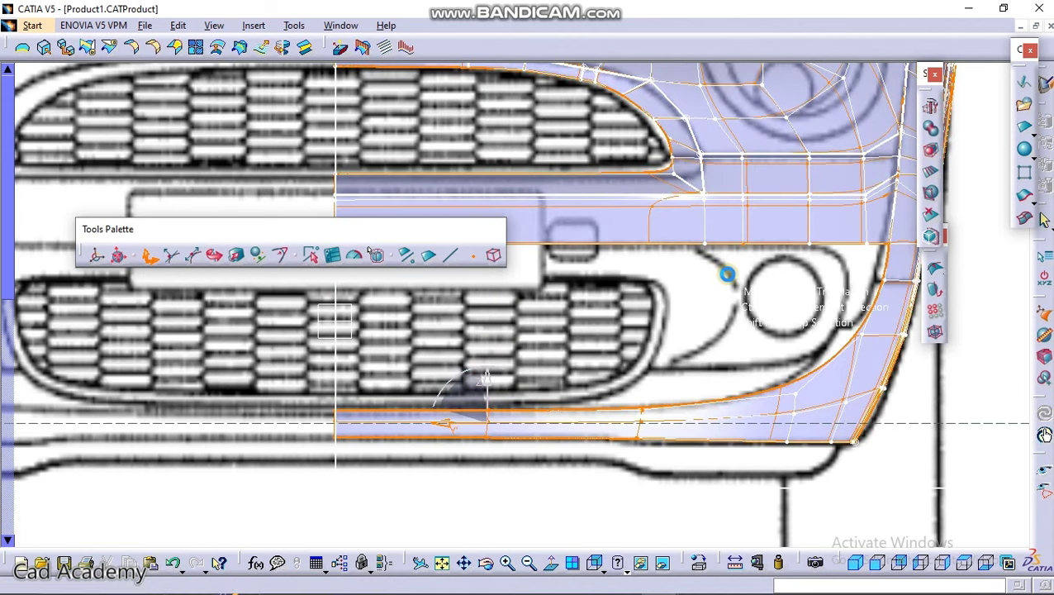
Step: Save the part and inspect the mirrored bumper surface from an angled view
{"action": "key", "text": "ctrl+s"}
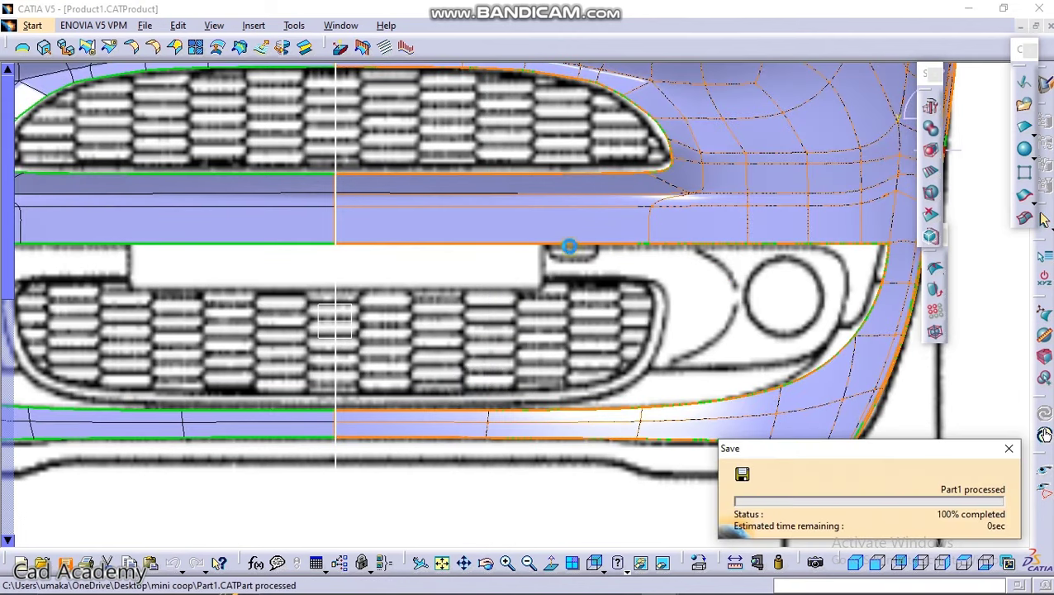
{"action": "middle_click_drag", "start_coordinate": [553, 211], "coordinate": [383, 413]}
{"action": "middle_click_drag", "start_coordinate": [545, 331], "coordinate": [797, 276]}
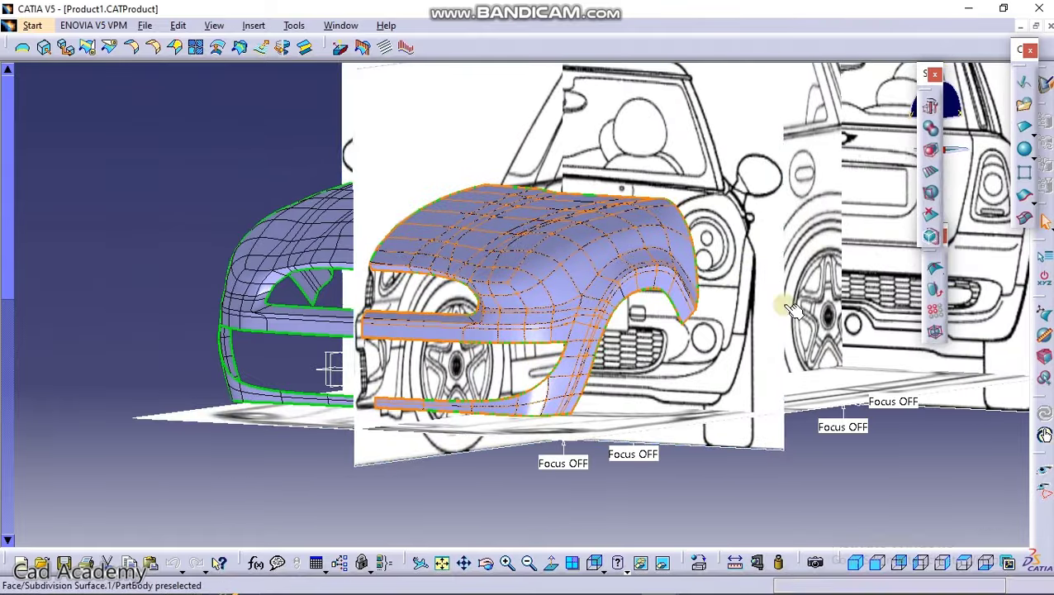
{"action": "middle_click_drag", "start_coordinate": [766, 140], "coordinate": [657, 165]}
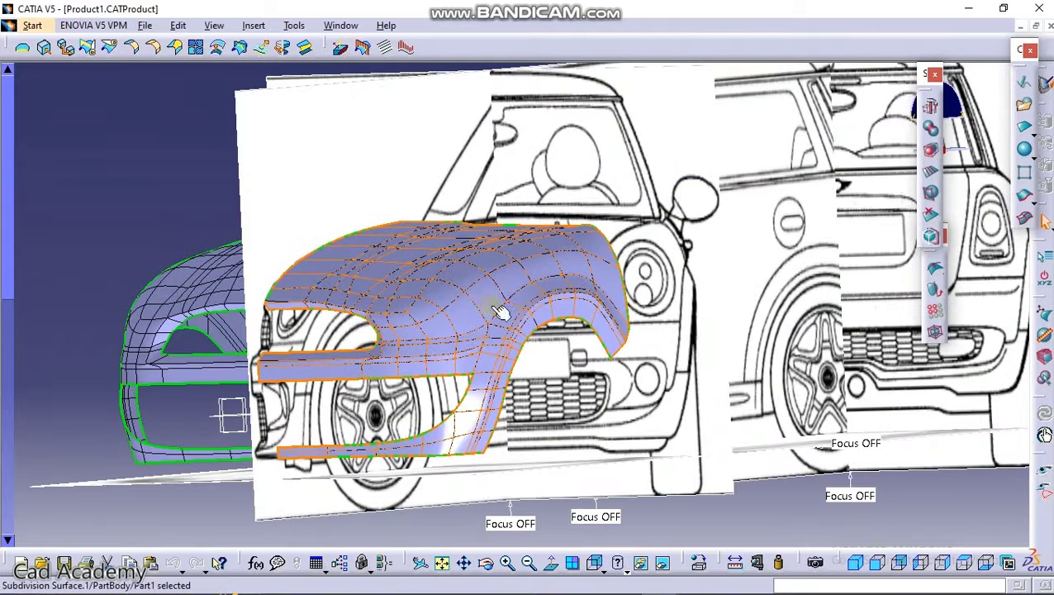
{"action": "middle_click_drag", "start_coordinate": [500, 311], "coordinate": [746, 146]}
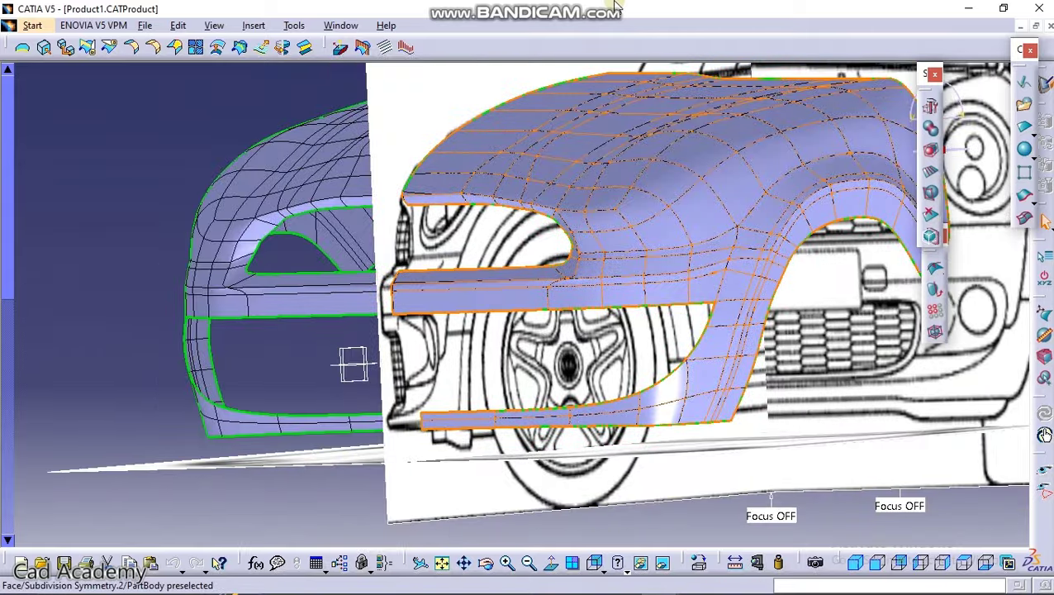